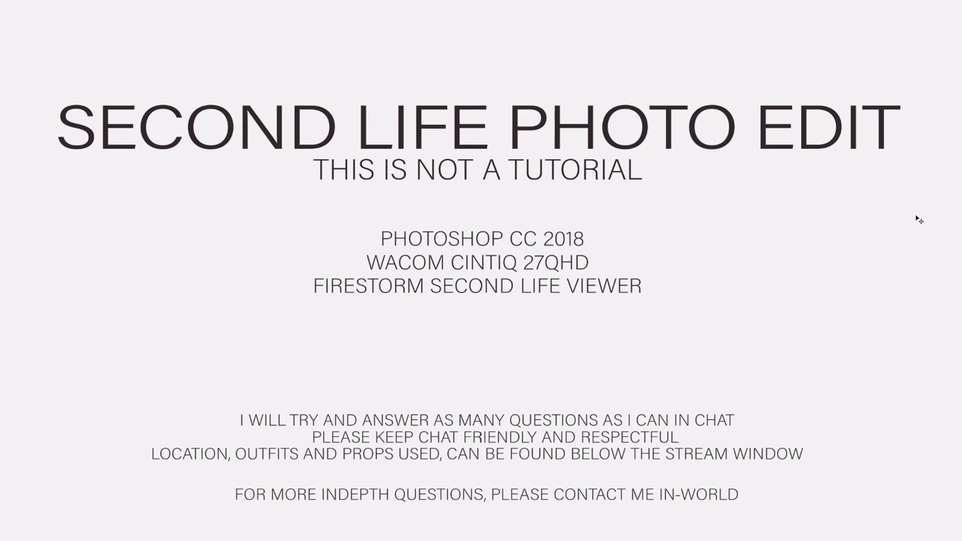
# Leave full-screen view, reset colours to default black and white, and show Snapshot_044
pyautogui.press('f')
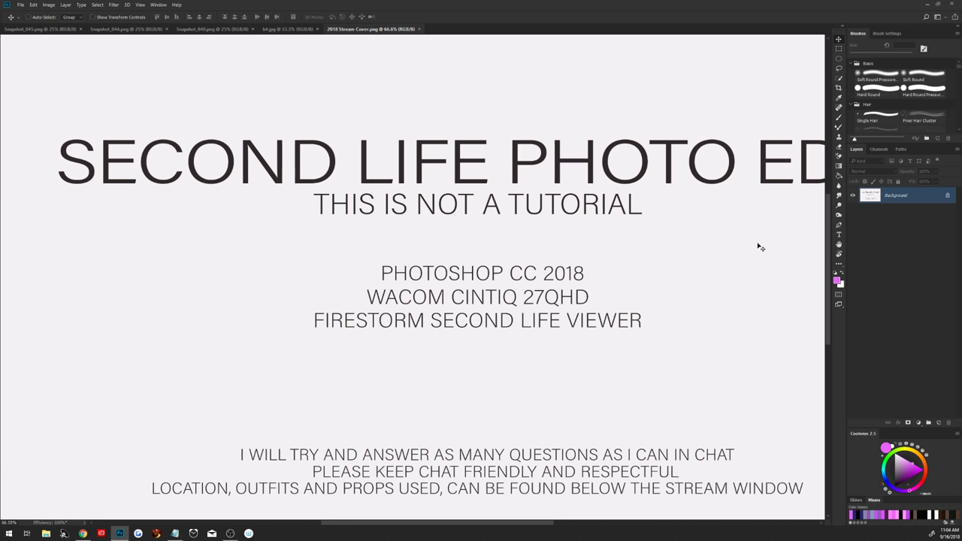
pyautogui.click(836, 273)
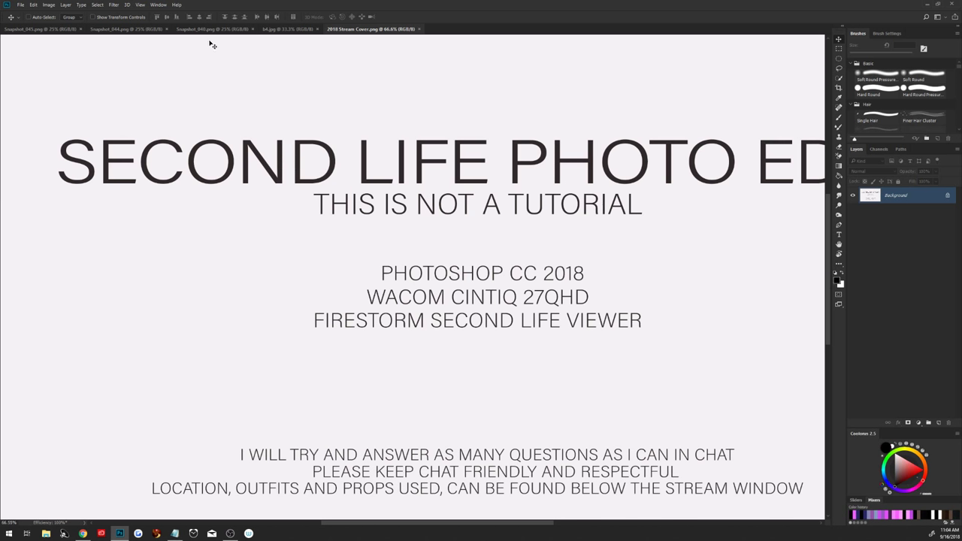
pyautogui.click(136, 29)
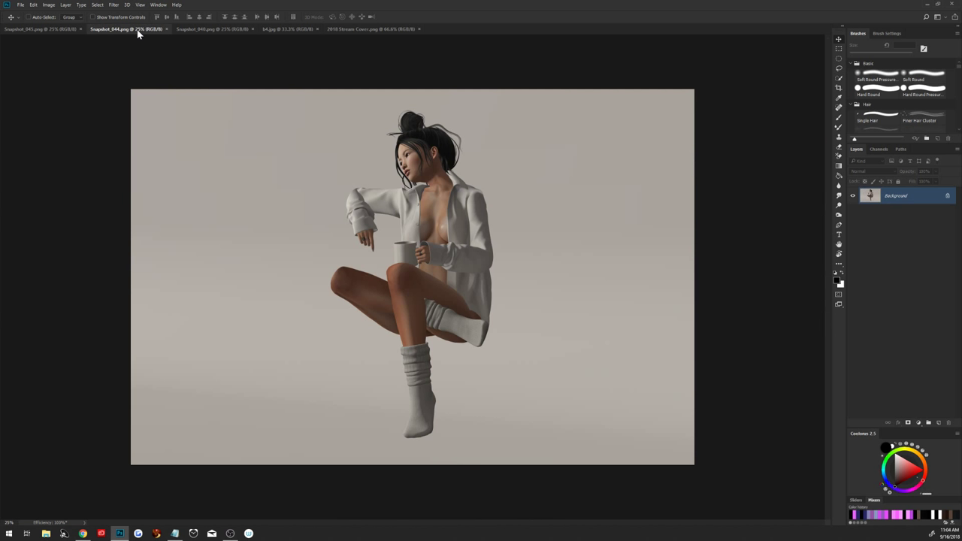
# Copy the whole Snapshot_040 render and paste it as a new layer in Snapshot_044
pyautogui.click(217, 29)
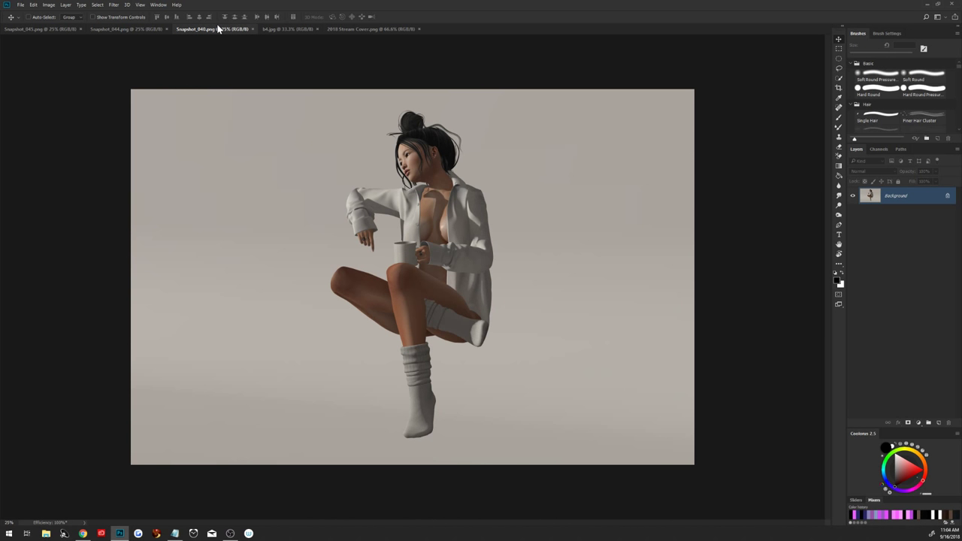
pyautogui.hotkey('ctrl', 'a')
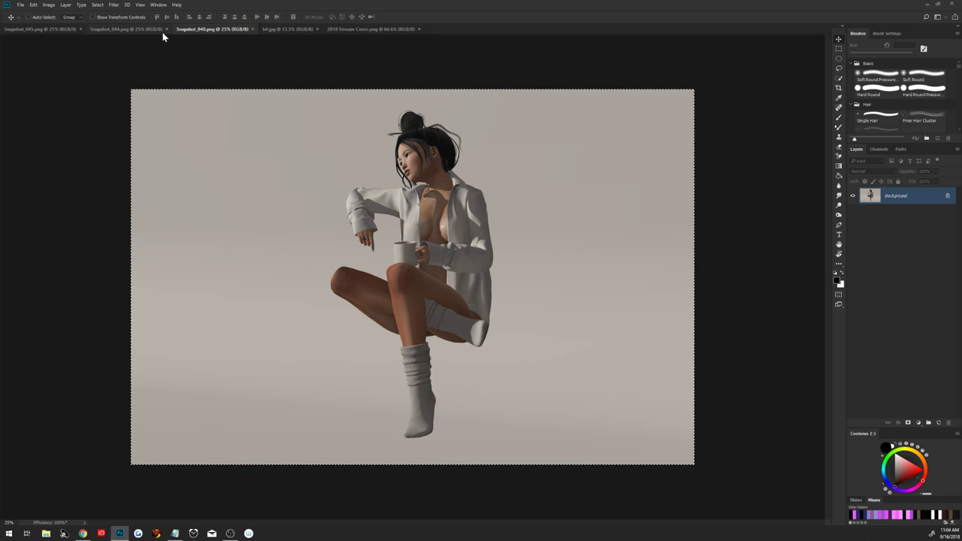
pyautogui.hotkey('ctrl', 'c')
pyautogui.click(157, 30)
pyautogui.hotkey('ctrl', 'v')
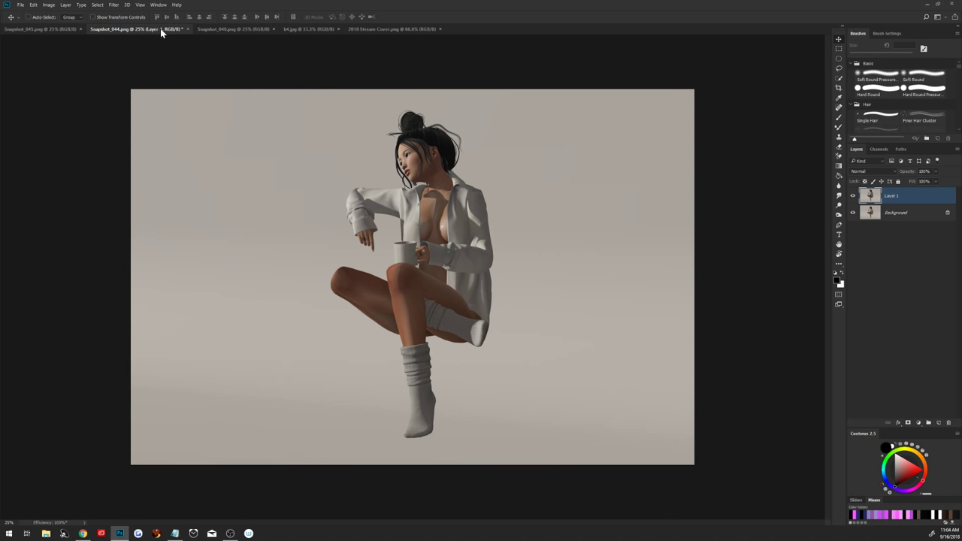
# Add a layer mask to Layer 1 and set a soft brush to about 245 px at 100% opacity
pyautogui.click(907, 423)
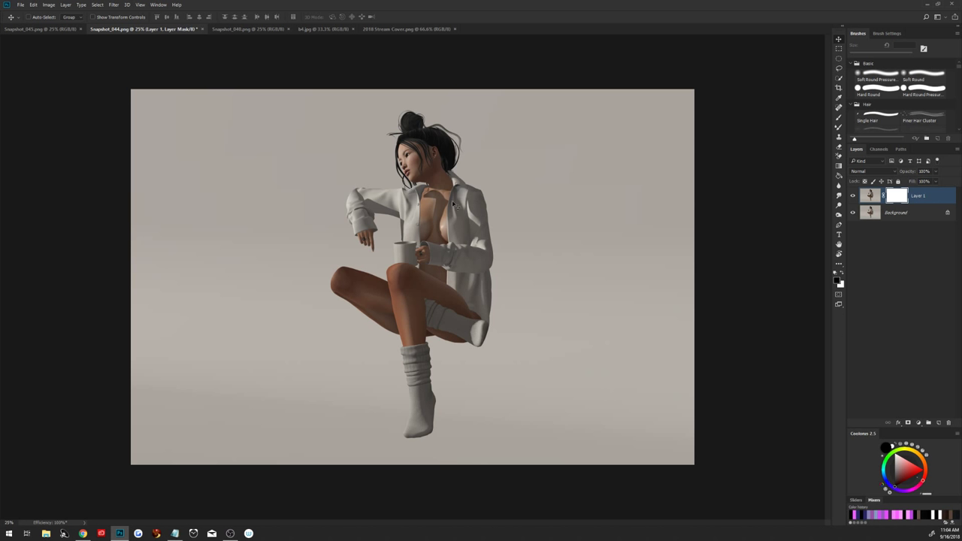
pyautogui.click(839, 118)
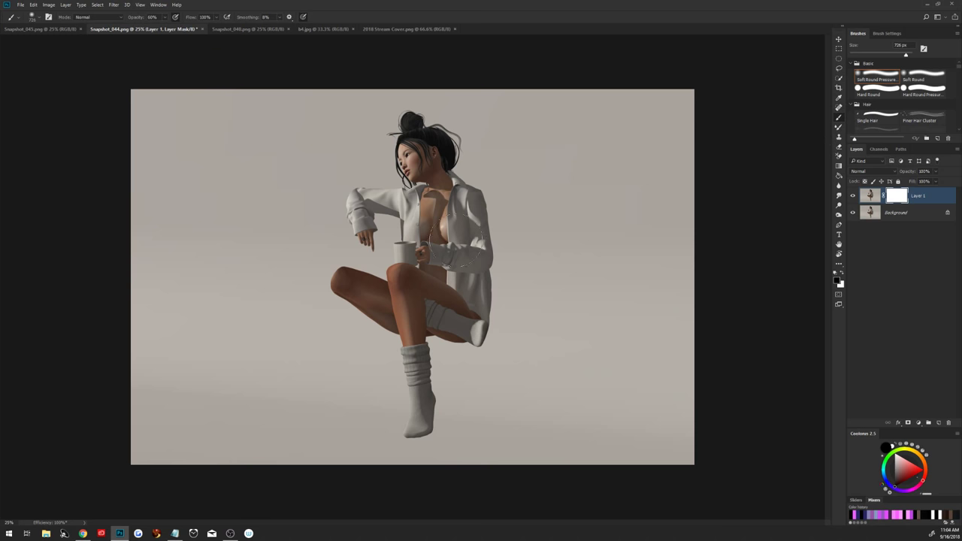
pyautogui.moveTo(493, 215); pyautogui.dragTo(479, 214)
pyautogui.moveTo(136, 17); pyautogui.dragTo(157, 21)
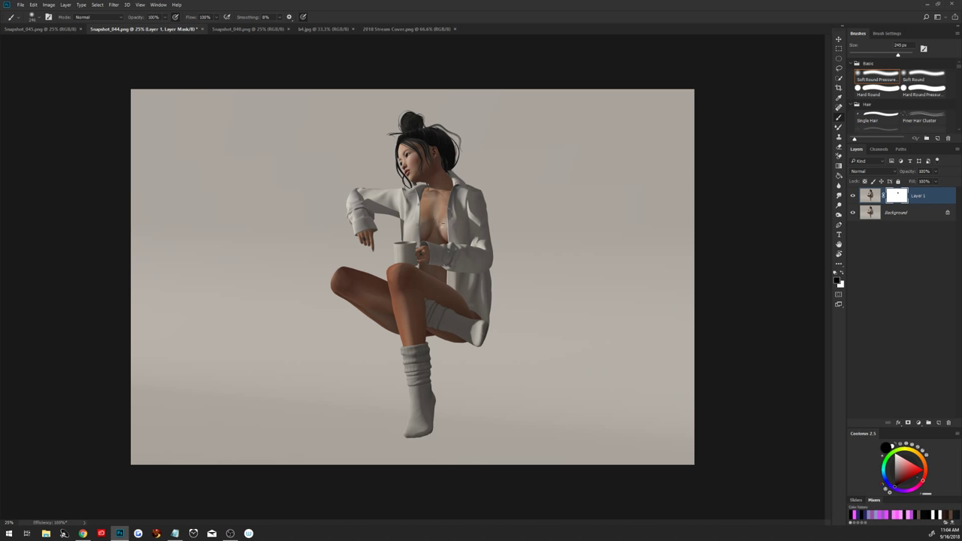
# Shrink the brush and toggle Layer 1 to compare the chest area with Background
pyautogui.keyDown('alt'); pyautogui.rightClick(442, 203); pyautogui.keyUp('alt')
pyautogui.click(852, 197)
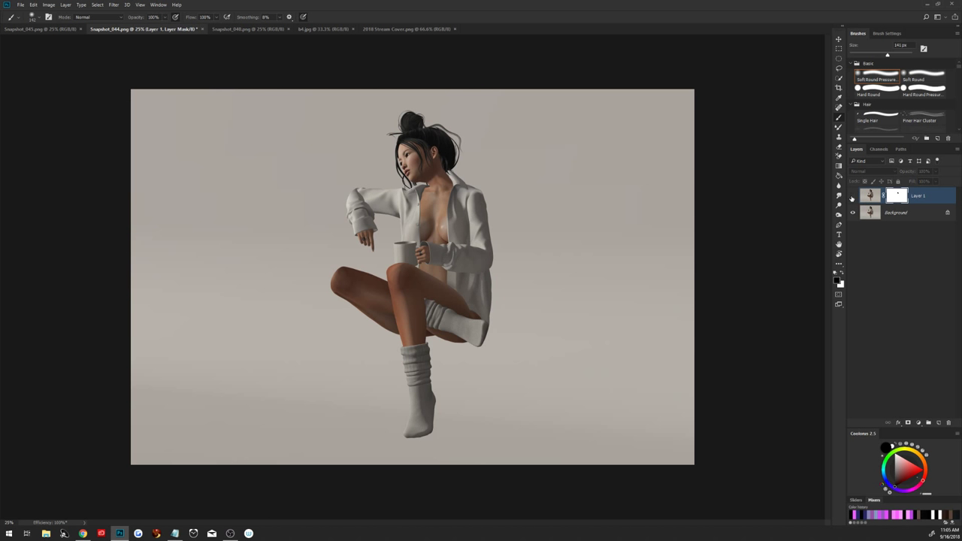
pyautogui.click(853, 197)
pyautogui.click(853, 196)
pyautogui.click(853, 196)
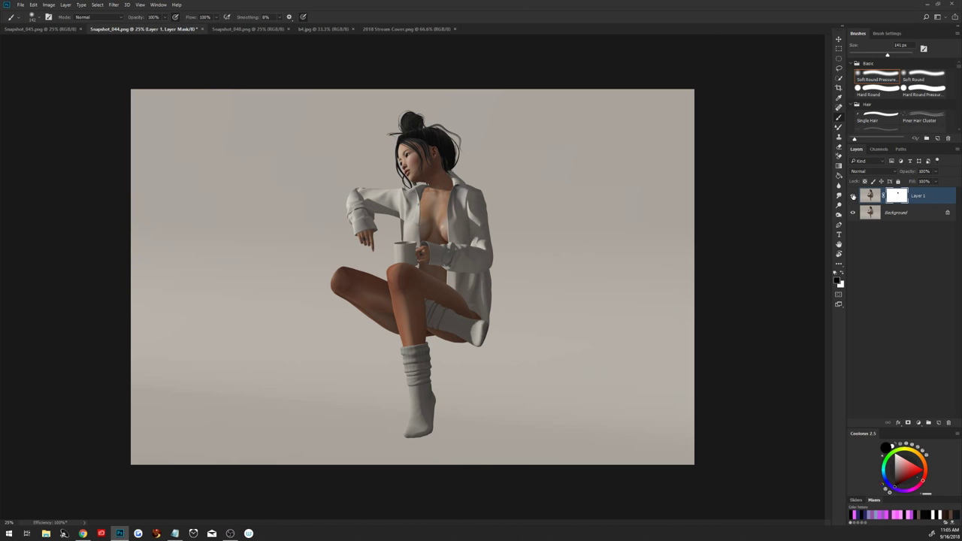
# Recheck the masked areas, swap to painting white, and select Background with Layer 1
pyautogui.click(854, 197)
pyautogui.click(853, 197)
pyautogui.click(853, 197)
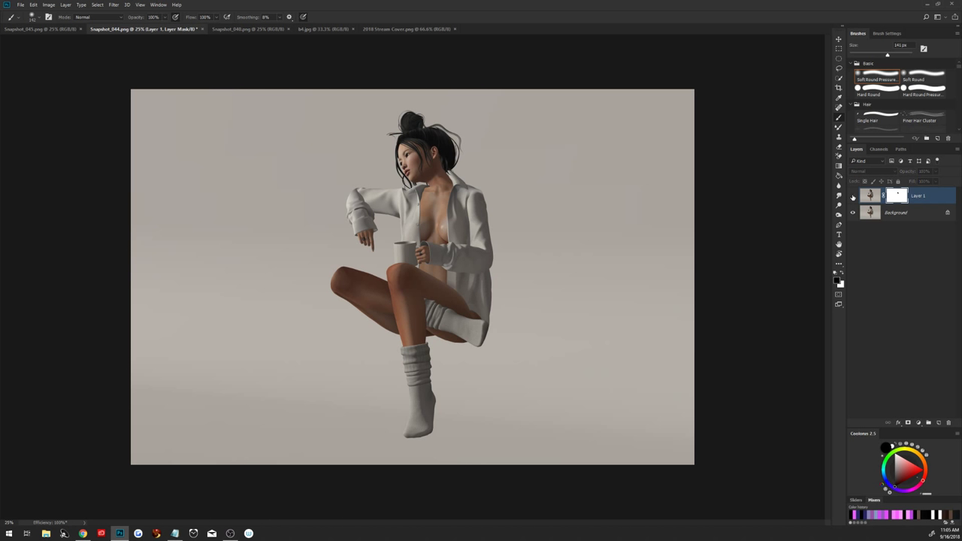
pyautogui.click(853, 196)
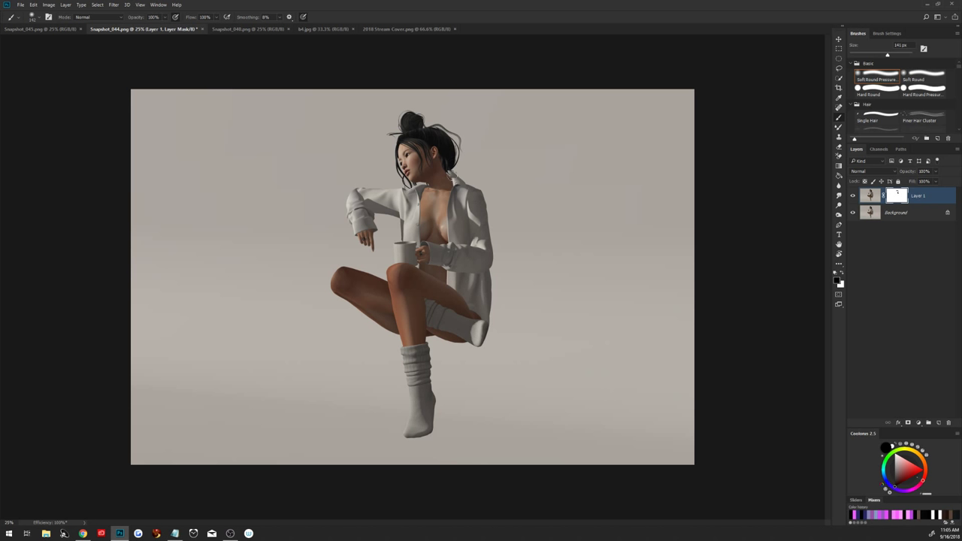
pyautogui.press('x')
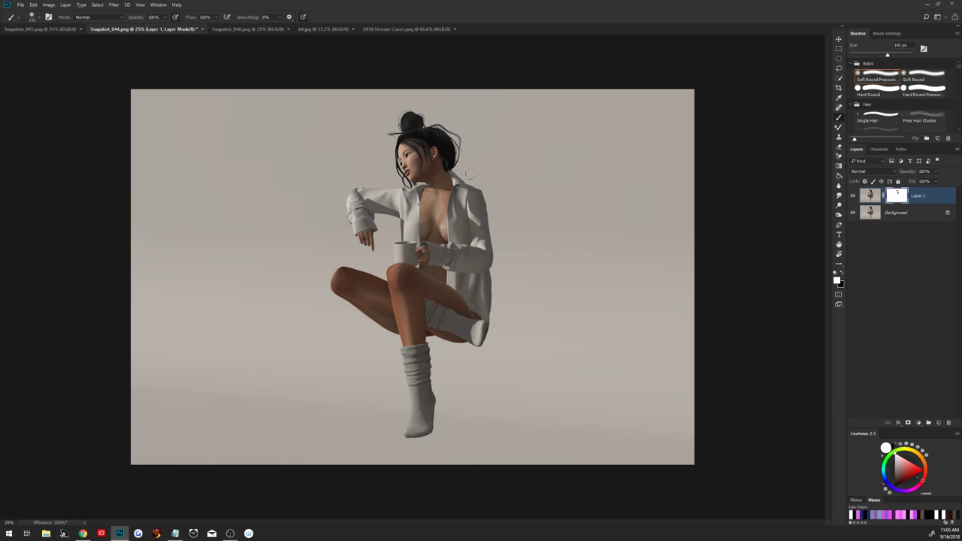
pyautogui.keyDown('shift'); pyautogui.click(889, 214); pyautogui.keyUp('shift')
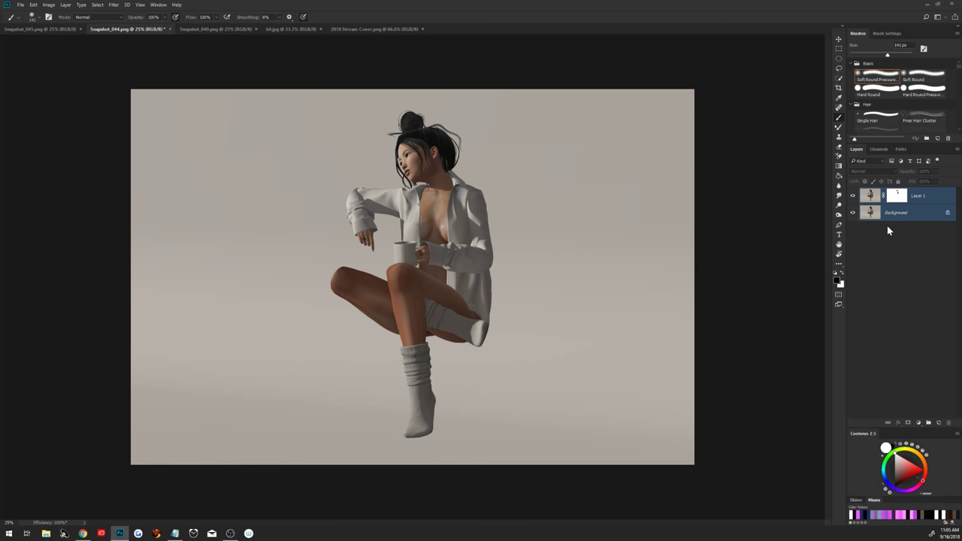
# Merge the layers, invert the Snapshot_045 silhouette, and paste it into a new mask on Snapshot_044
pyautogui.hotkey('ctrl', 'e')
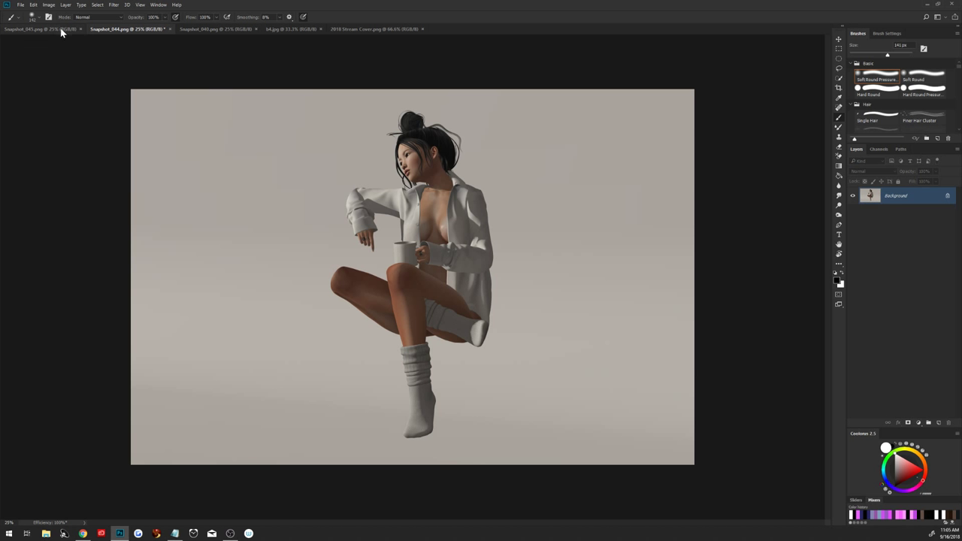
pyautogui.click(64, 29)
pyautogui.hotkey('ctrl', 'i')
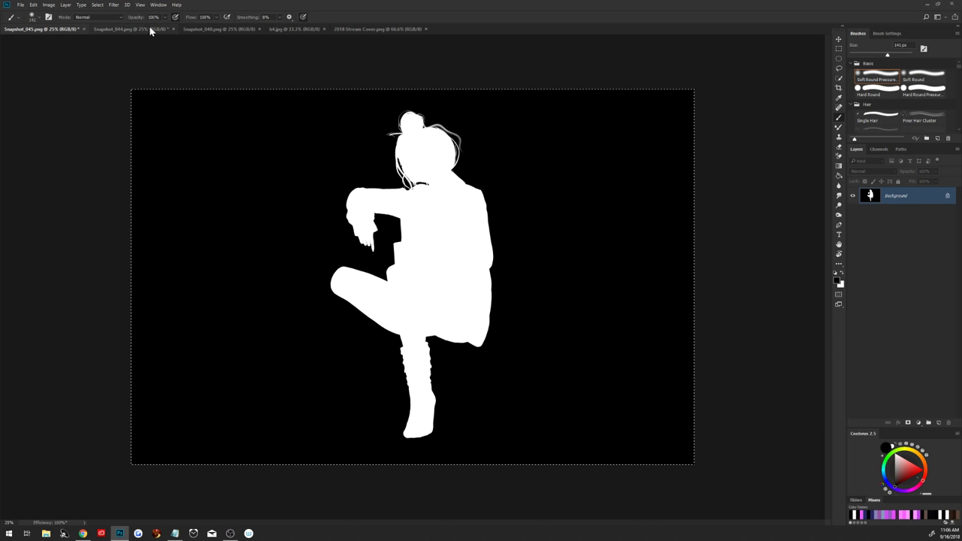
pyautogui.click(150, 29)
pyautogui.click(908, 423)
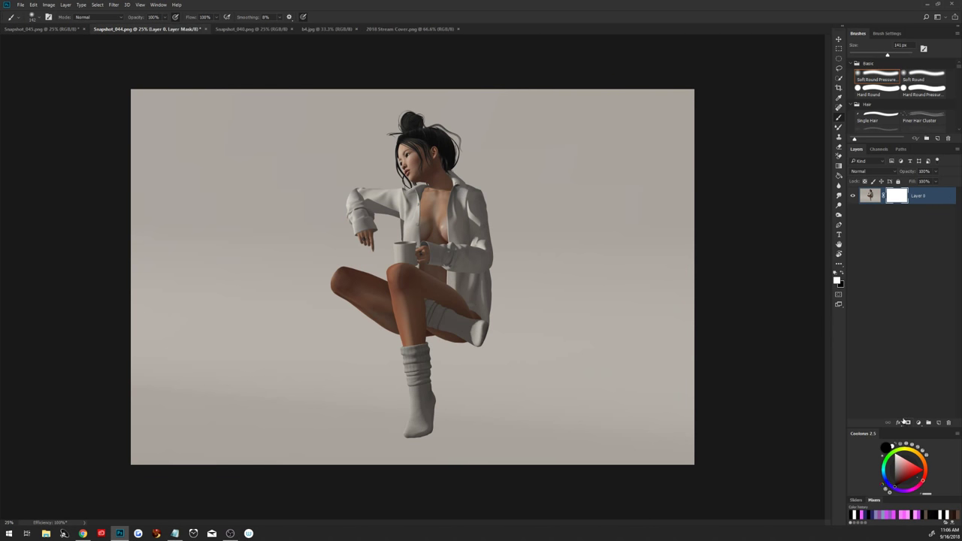
pyautogui.keyDown('alt'); pyautogui.click(896, 197); pyautogui.keyUp('alt')
pyautogui.hotkey('ctrl', 'v')
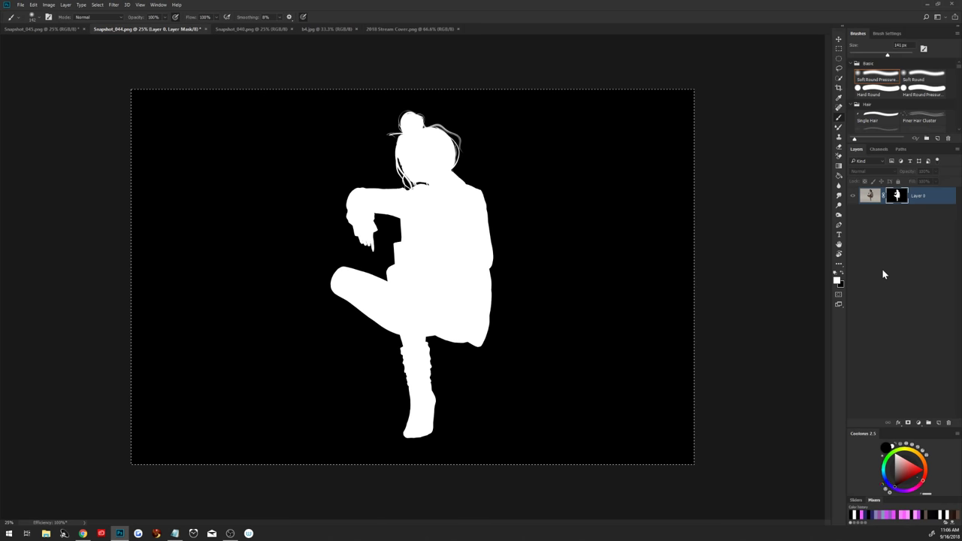
# Apply the silhouette mask permanently to Layer 0, leaving the avatar on transparency
pyautogui.click(870, 195)
pyautogui.rightClick(897, 199)
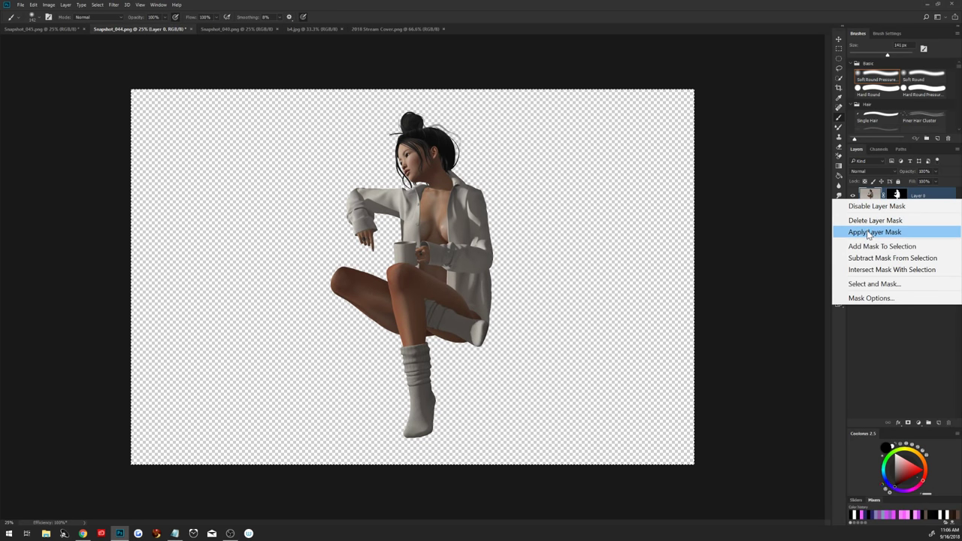
pyautogui.click(883, 233)
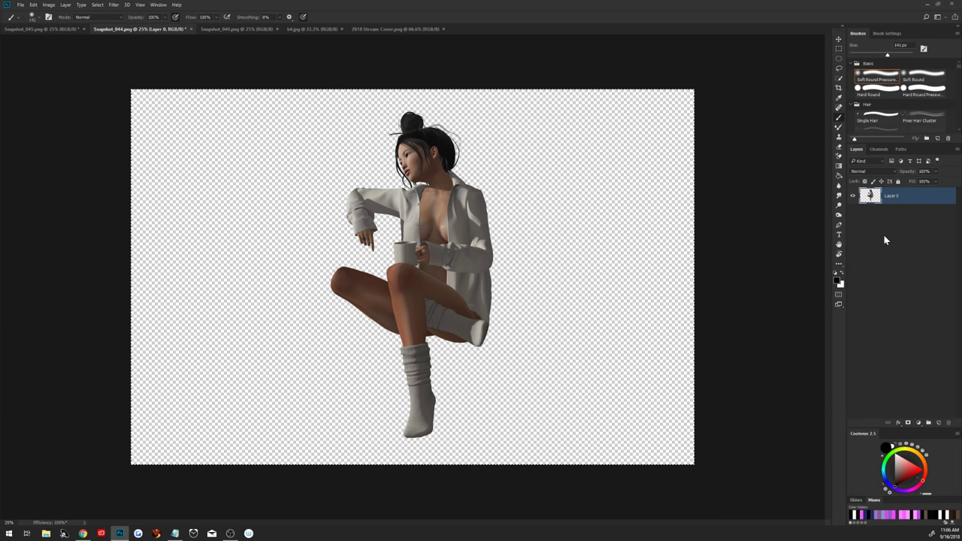
pyautogui.hotkey('alt', 'Tab')
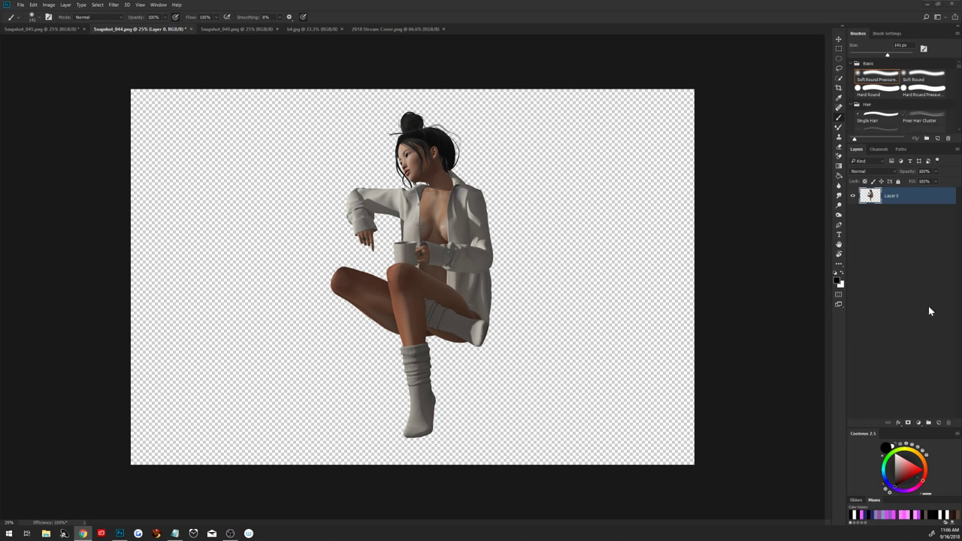
pyautogui.click(760, 131)
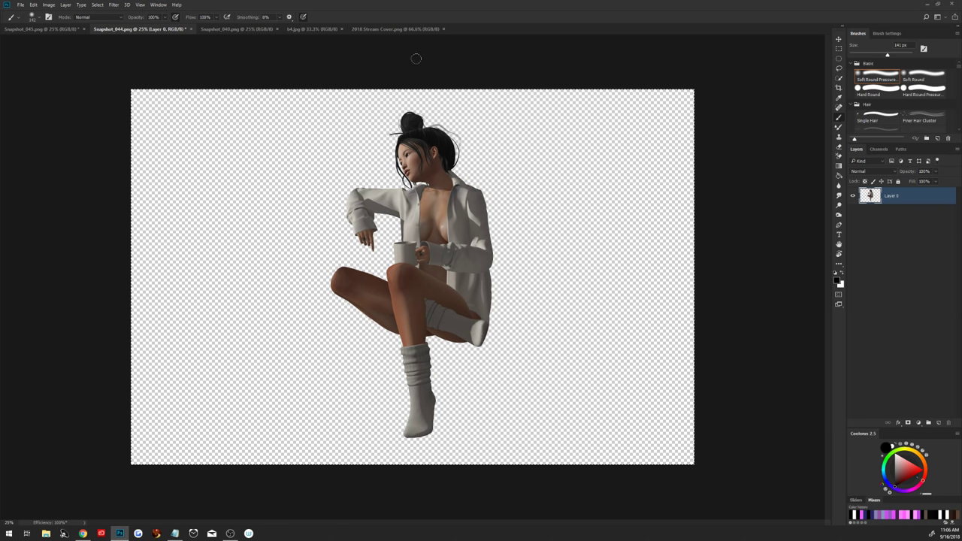
# Paste the cut-out avatar into b4.jpg and convert Layer 1 to a smart object
pyautogui.click(308, 29)
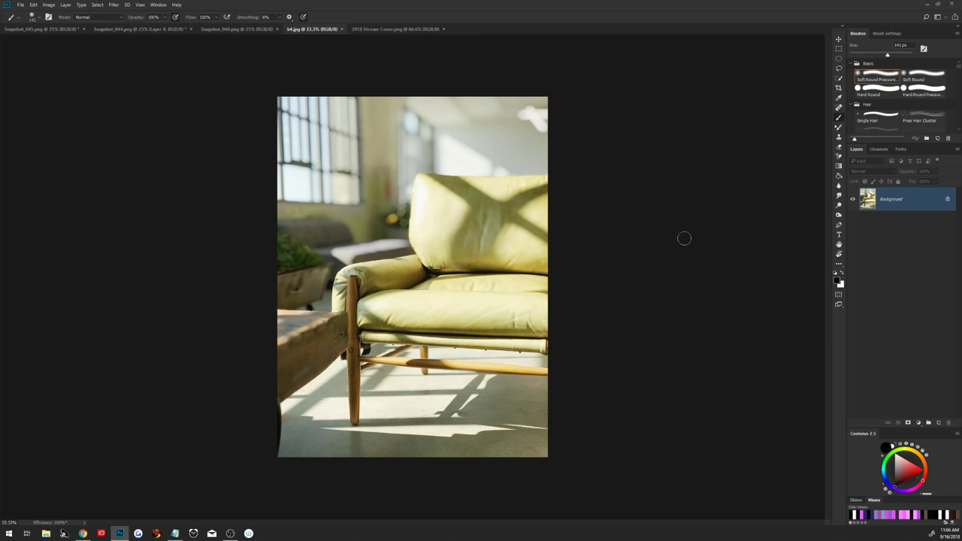
pyautogui.hotkey('ctrl', 'v')
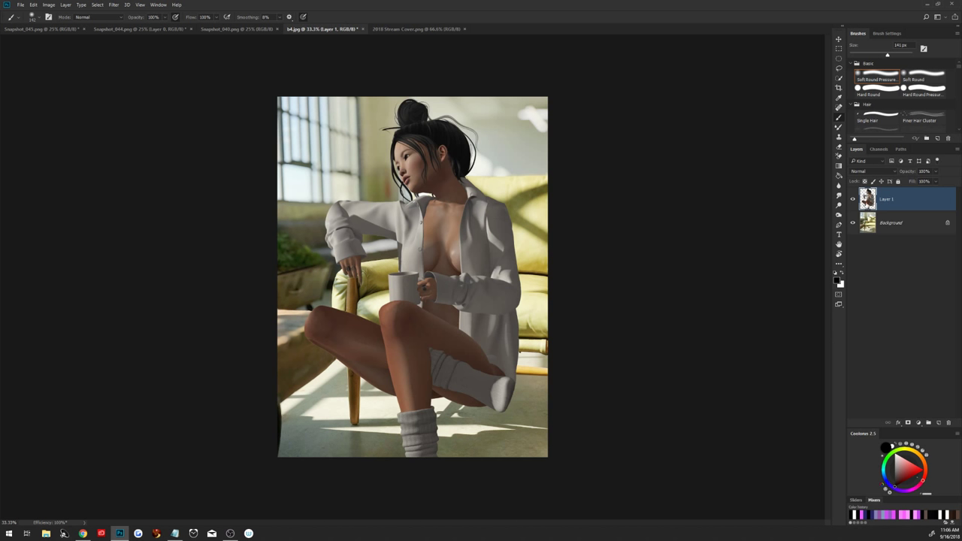
pyautogui.rightClick(912, 202)
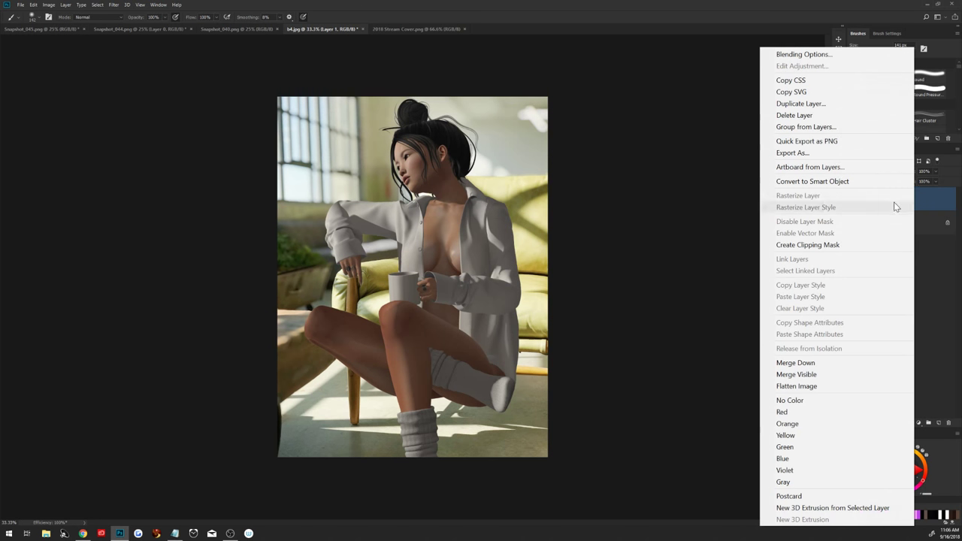
pyautogui.click(850, 182)
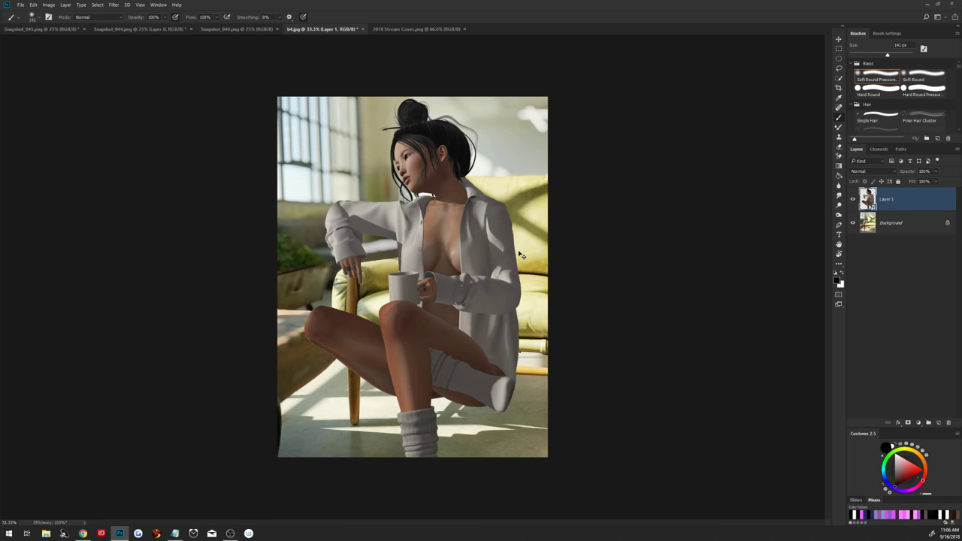
pyautogui.hotkey('ctrl', 't')
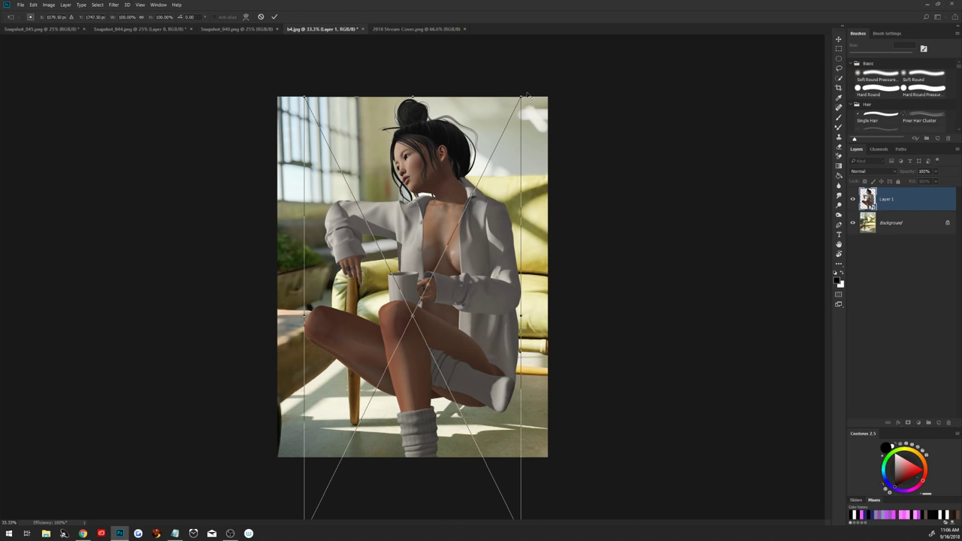
# Scale the avatar down to about 70% and drag her onto the armchair seat
pyautogui.moveTo(521, 98); pyautogui.dragTo(502, 134)
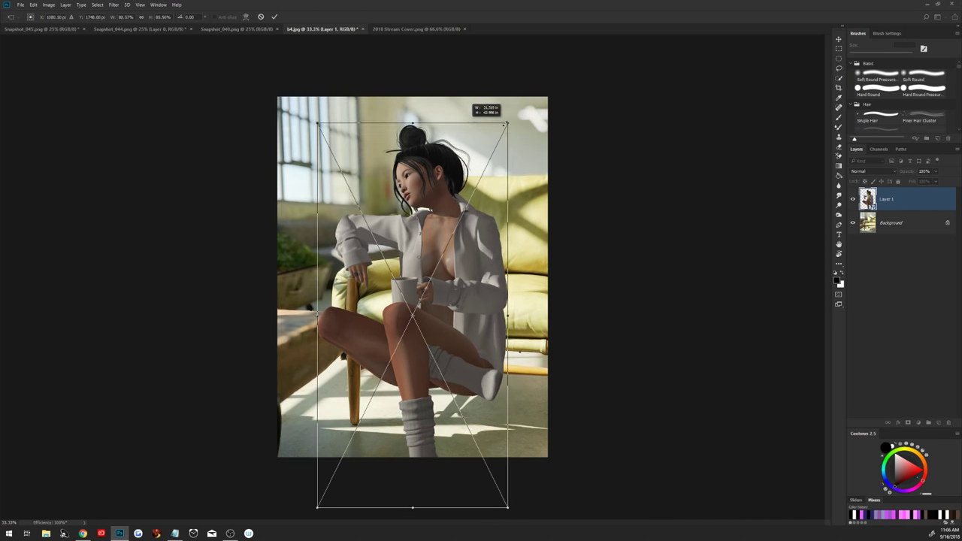
pyautogui.moveTo(472, 352)
pyautogui.mouseDown()
pyautogui.moveTo(506, 293)
pyautogui.moveTo(518, 292)
pyautogui.mouseUp()
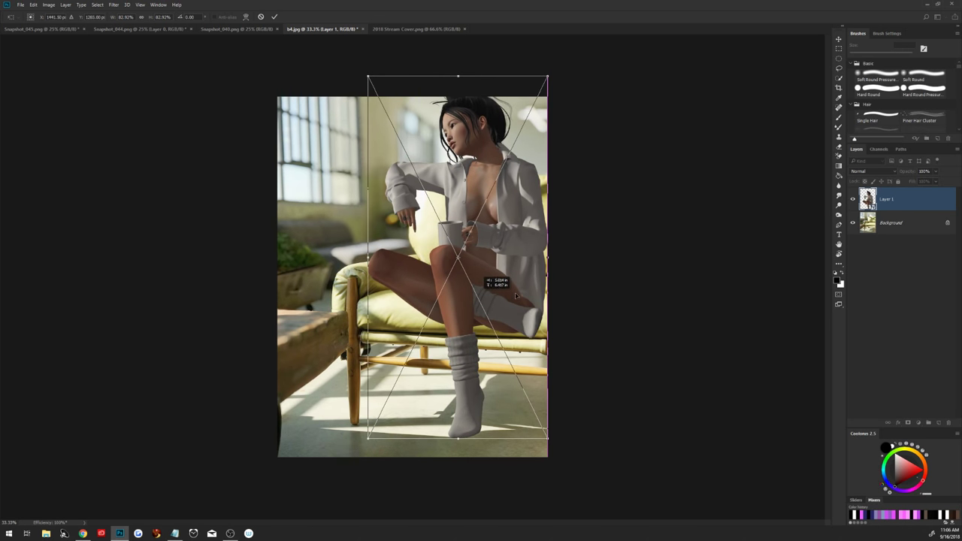
pyautogui.moveTo(547, 76); pyautogui.dragTo(538, 86)
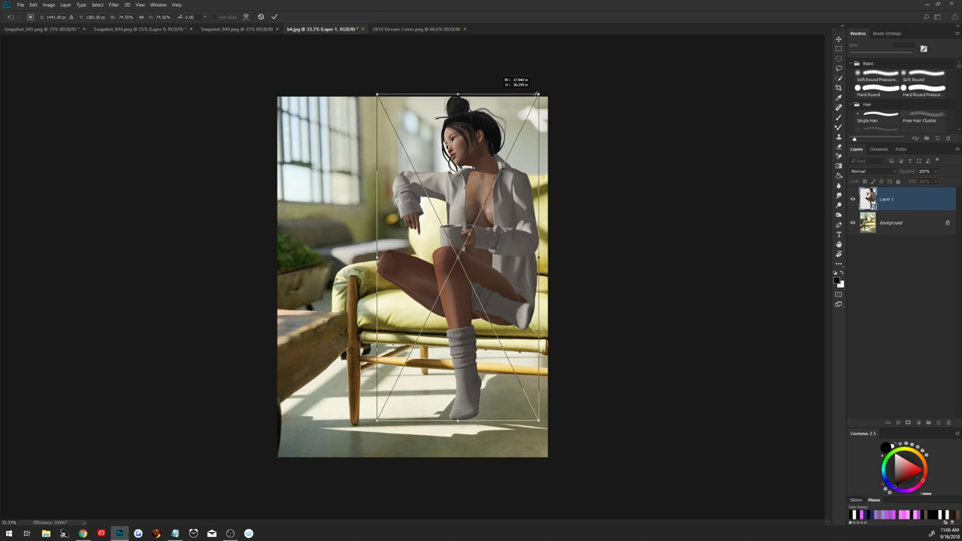
pyautogui.moveTo(519, 291); pyautogui.dragTo(516, 284)
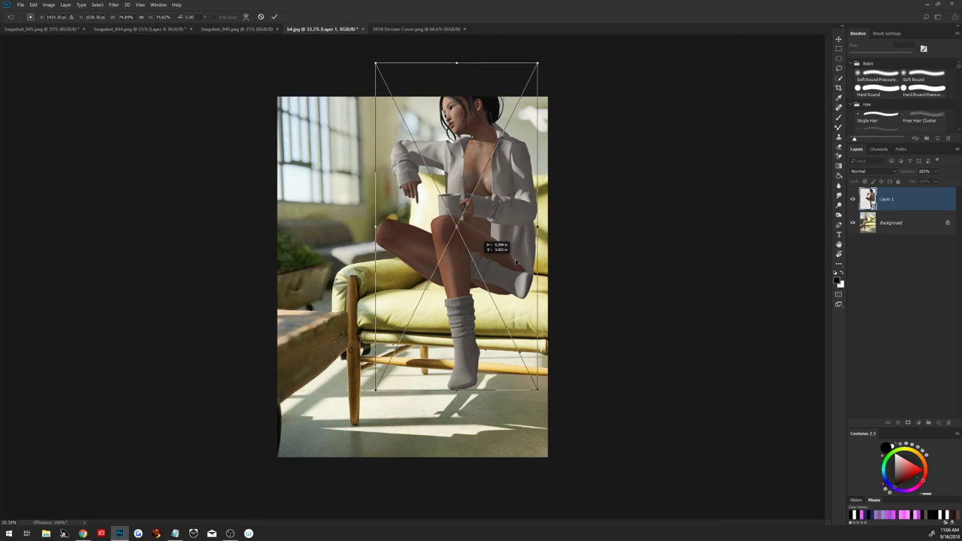
pyautogui.moveTo(520, 267); pyautogui.dragTo(519, 274)
pyautogui.moveTo(542, 74); pyautogui.dragTo(535, 90)
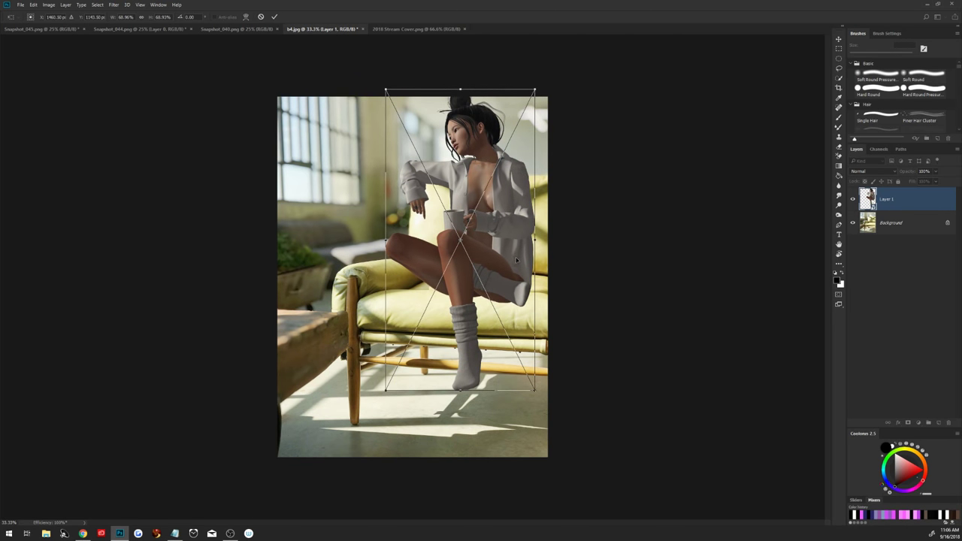
pyautogui.moveTo(516, 260); pyautogui.dragTo(516, 257)
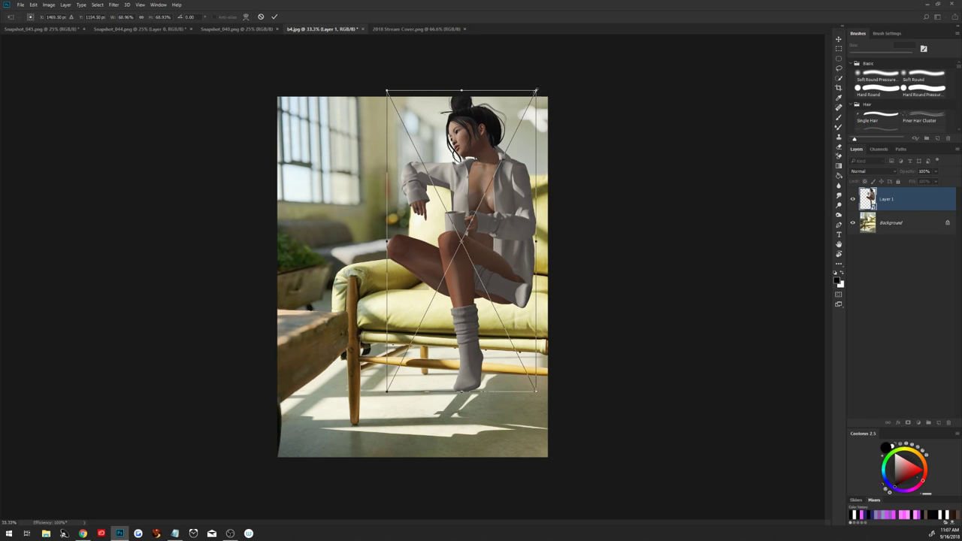
pyautogui.moveTo(536, 91); pyautogui.dragTo(538, 88)
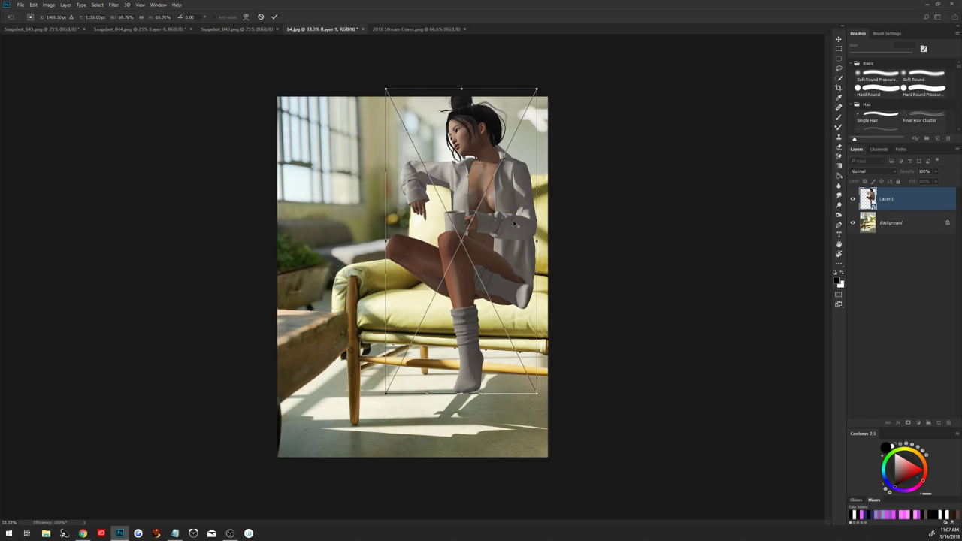
pyautogui.moveTo(509, 248); pyautogui.dragTo(507, 250)
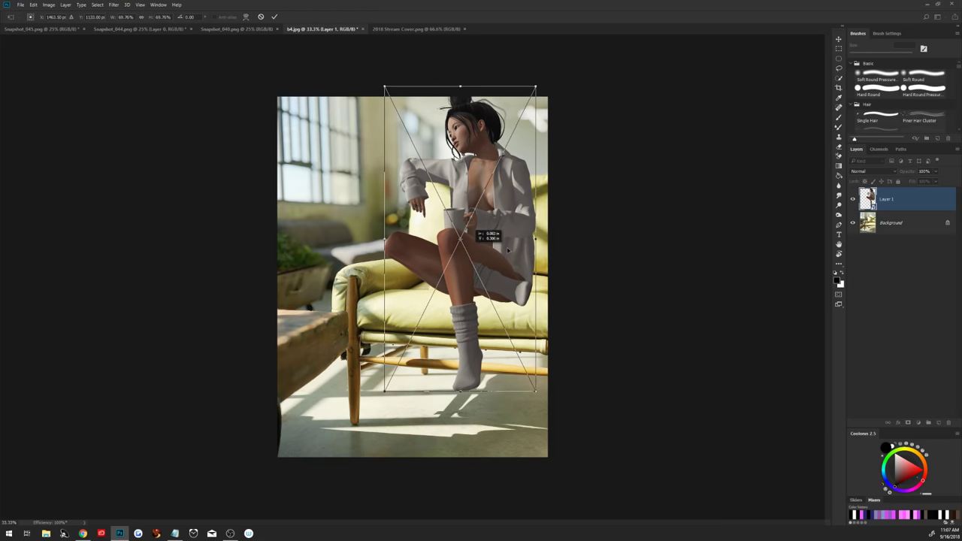
pyautogui.press('Left')
pyautogui.press('Left')
pyautogui.press('Left')
pyautogui.press('Left')
pyautogui.press('Left')
pyautogui.press('Left')
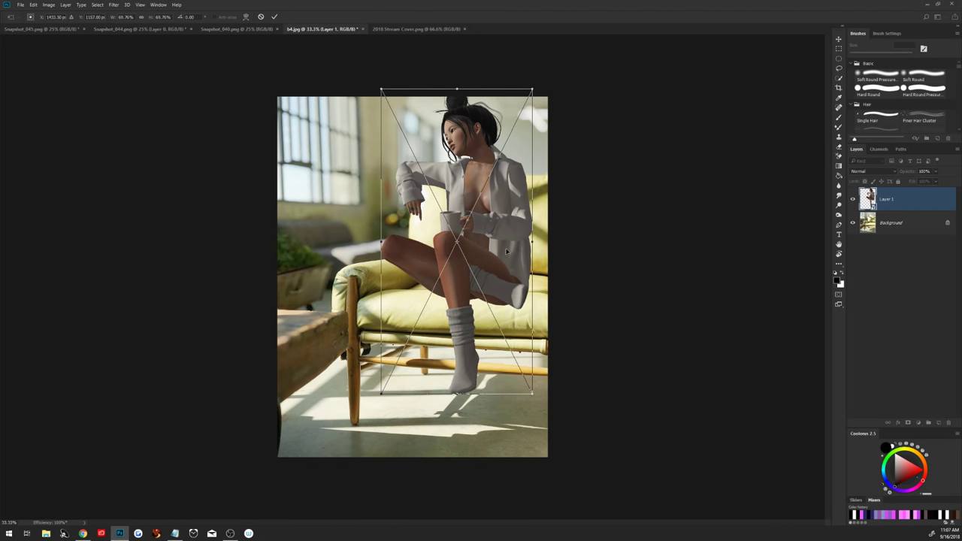
pyautogui.moveTo(507, 251); pyautogui.dragTo(515, 260)
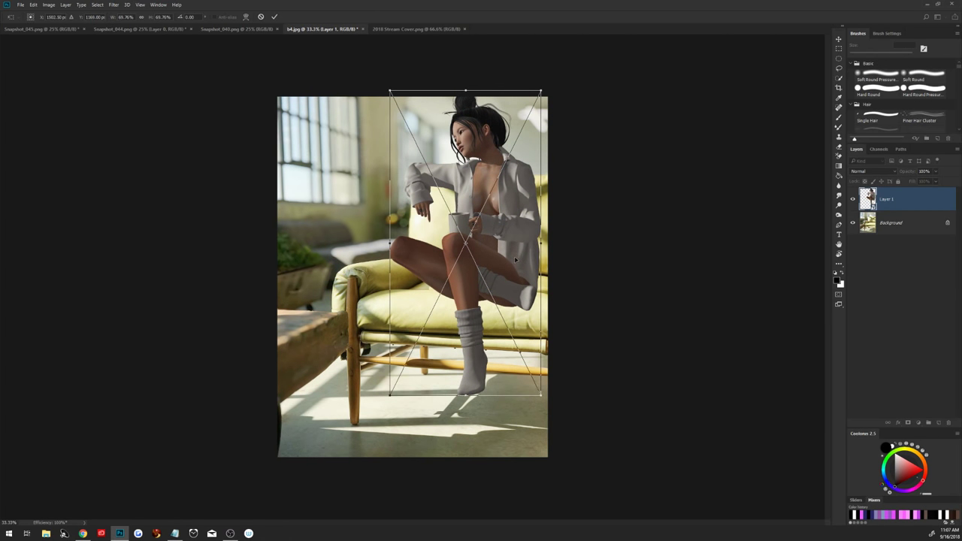
pyautogui.press('Return')
pyautogui.press('b')
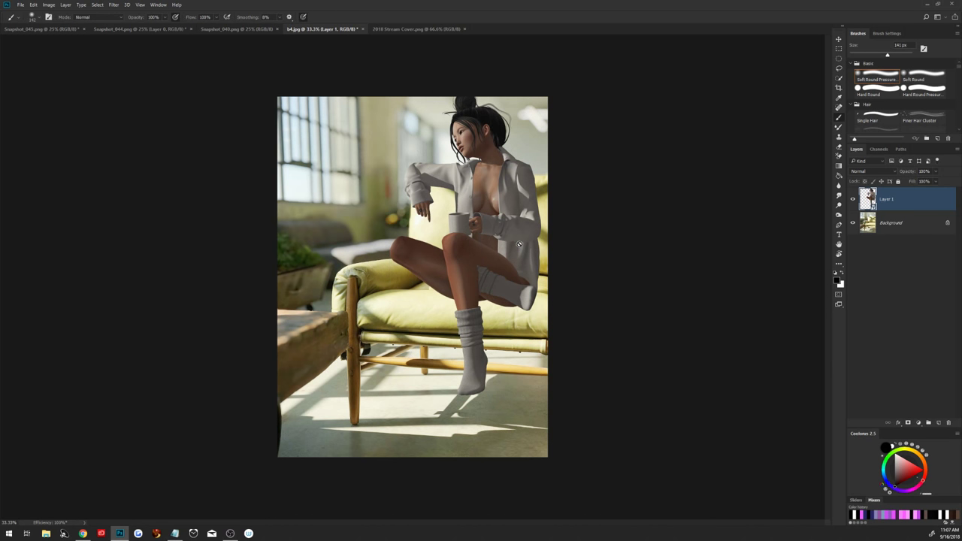
# Fine-tune the avatar's position with arrow-key nudges and commit at about 69.76%
pyautogui.hotkey('ctrl', 't')
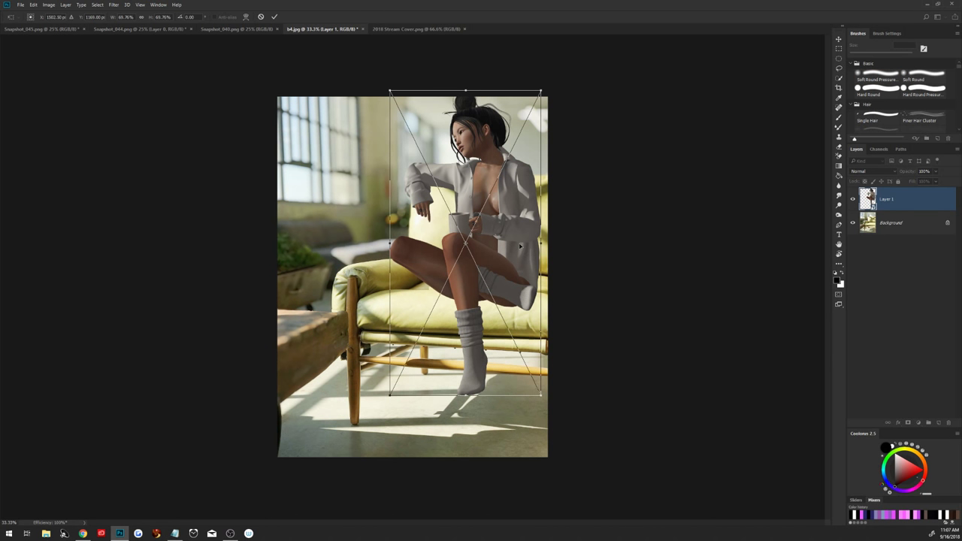
pyautogui.press('Right')
pyautogui.press('Right')
pyautogui.press('Right')
pyautogui.press('Right')
pyautogui.press('Right')
pyautogui.press('Right')
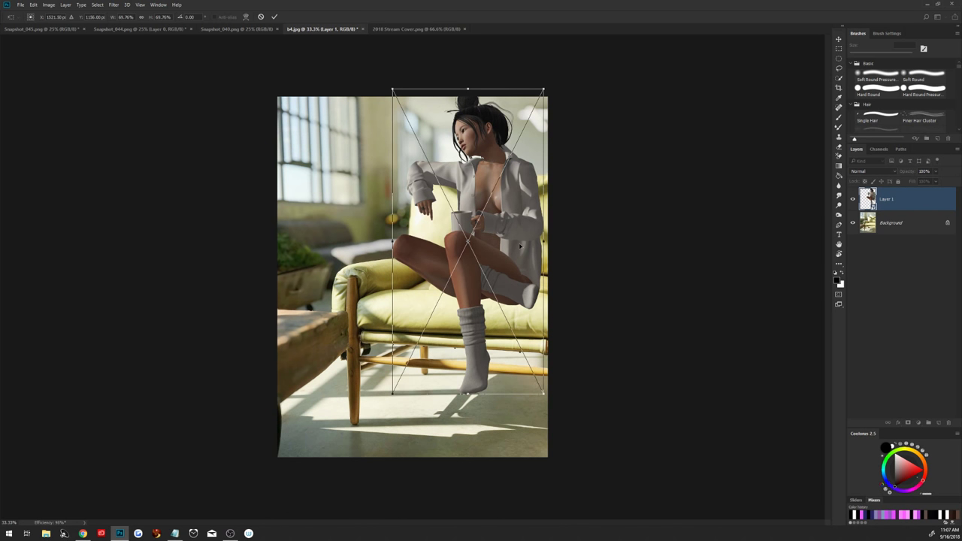
pyautogui.press('Up')
pyautogui.press('Up')
pyautogui.press('Up')
pyautogui.hotkey('shift', 'Down')
pyautogui.hotkey('shift', 'Down')
pyautogui.hotkey('shift', 'Down')
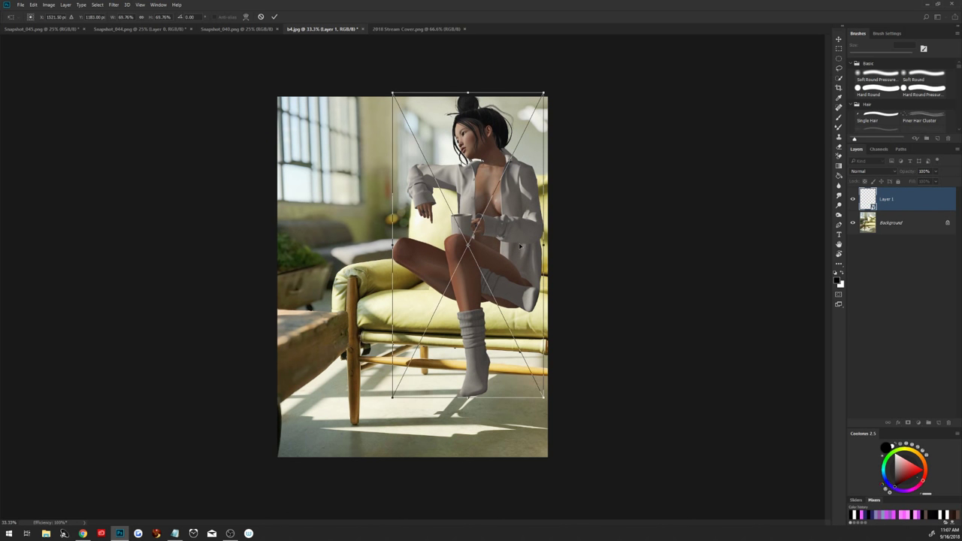
pyautogui.hotkey('shift', 'Down')
pyautogui.hotkey('shift', 'Down')
pyautogui.hotkey('shift', 'Down')
pyautogui.hotkey('shift', 'Down')
pyautogui.hotkey('shift', 'Down')
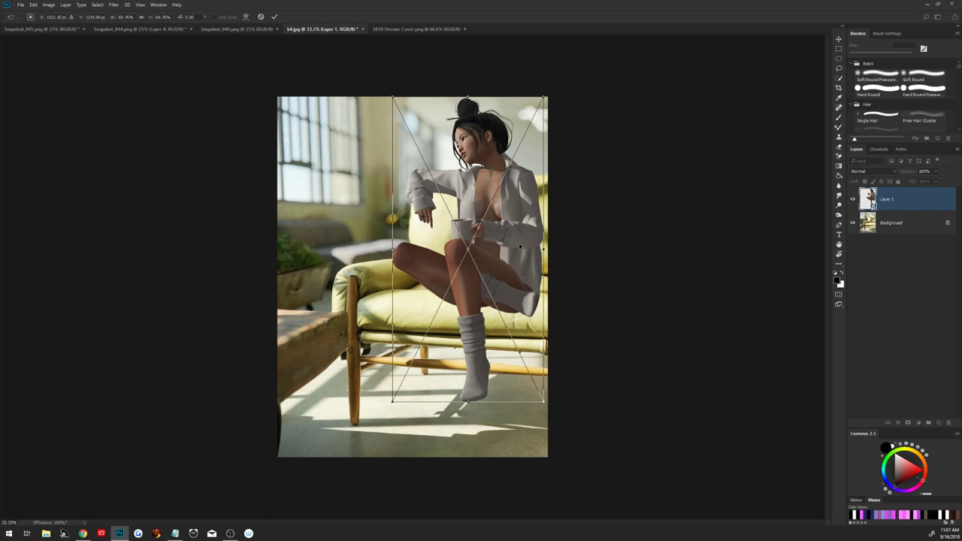
pyautogui.hotkey('shift', 'Up')
pyautogui.hotkey('shift', 'Up')
pyautogui.hotkey('shift', 'Up')
pyautogui.hotkey('shift', 'Up')
pyautogui.hotkey('shift', 'Up')
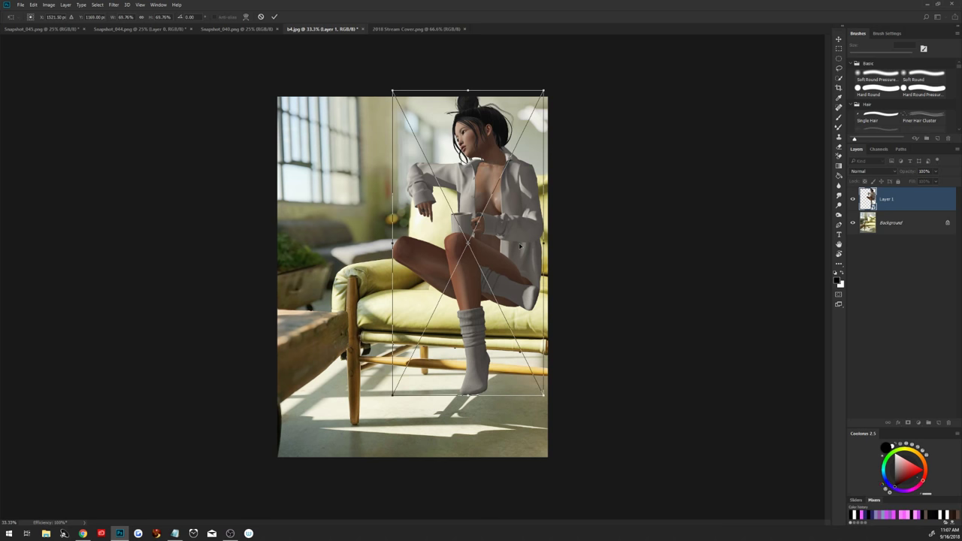
pyautogui.click(274, 17)
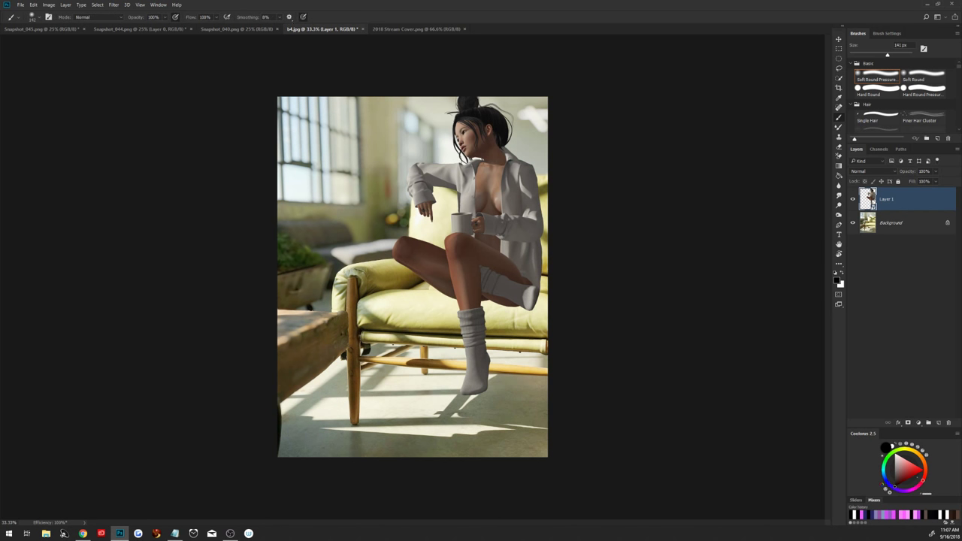
# Rasterize the avatar layer and duplicate it as Layer 1 copy
pyautogui.hotkey('alt', 'Tab')
pyautogui.rightClick(903, 215)
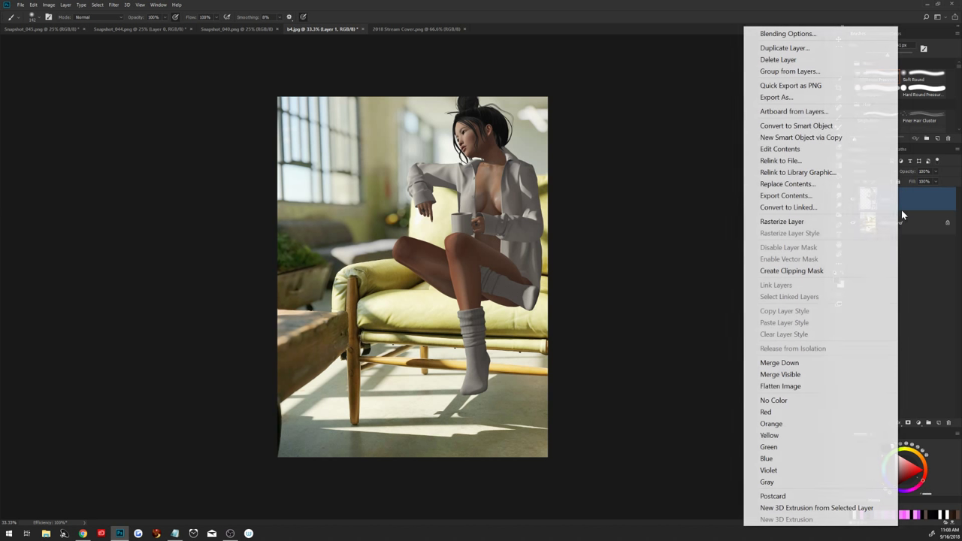
pyautogui.click(817, 221)
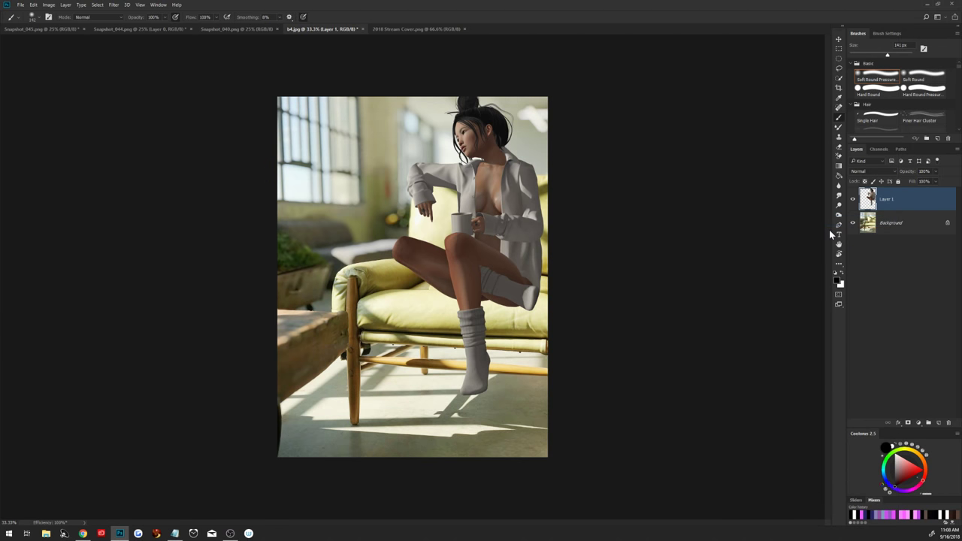
pyautogui.moveTo(922, 203); pyautogui.dragTo(939, 422)
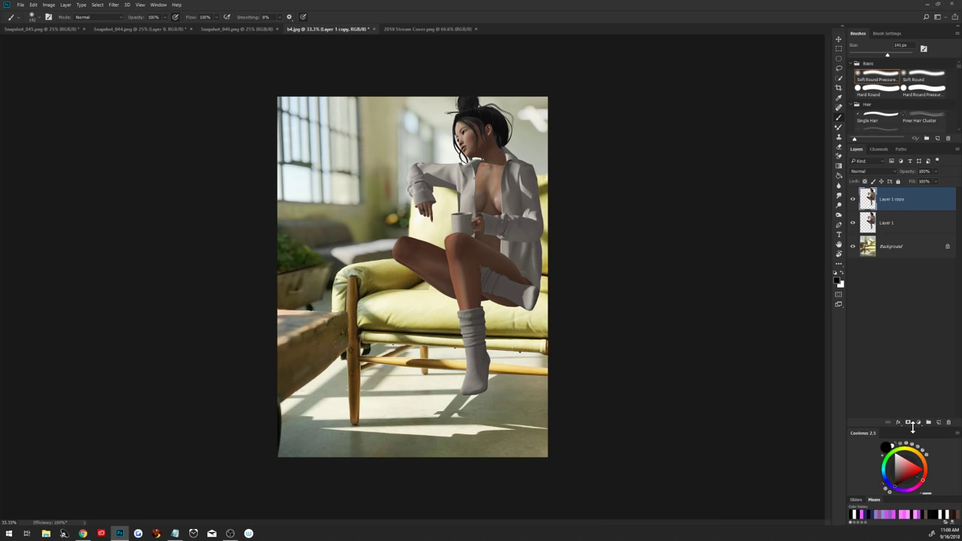
pyautogui.moveTo(913, 427); pyautogui.dragTo(913, 401)
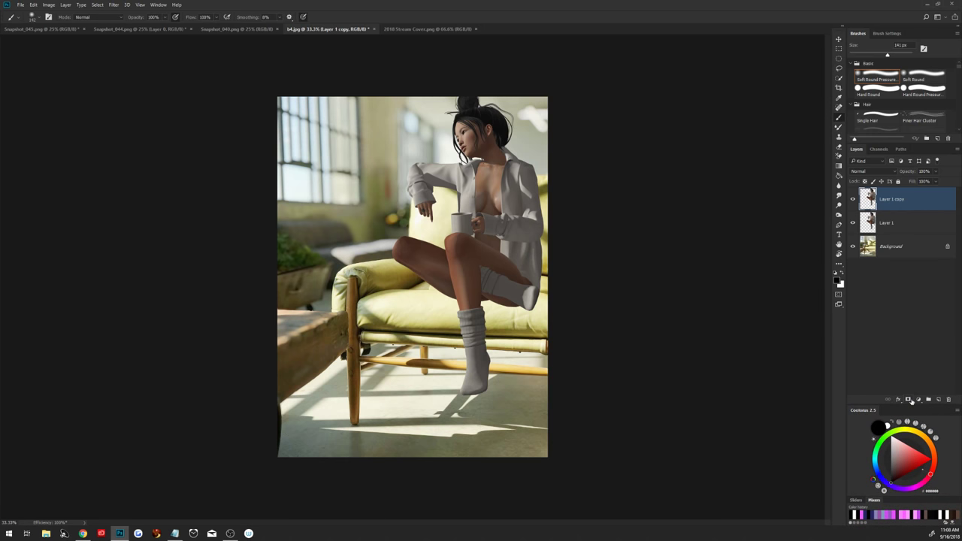
# Hide the original Layer 1, group it into Group 1, and select the Background layer
pyautogui.click(852, 223)
pyautogui.click(901, 227)
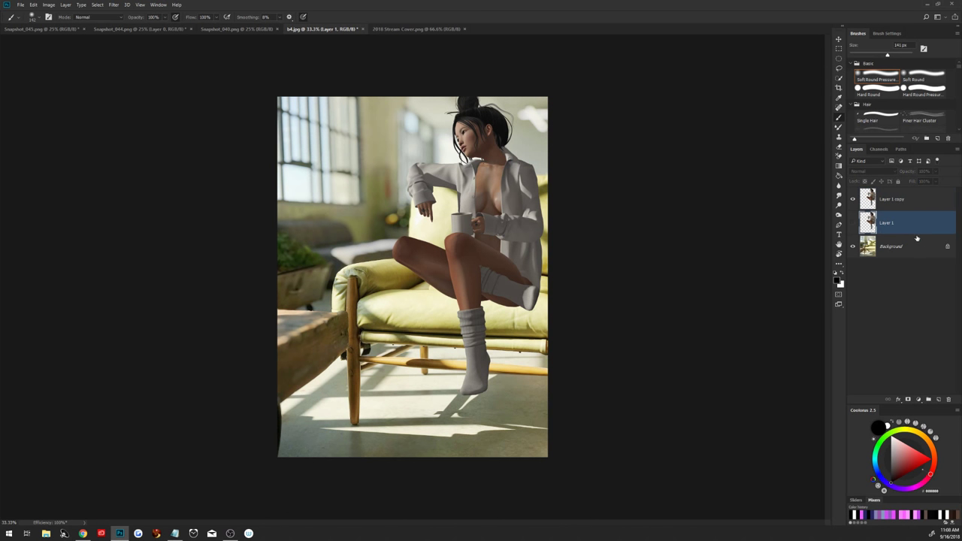
pyautogui.hotkey('ctrl', 'g')
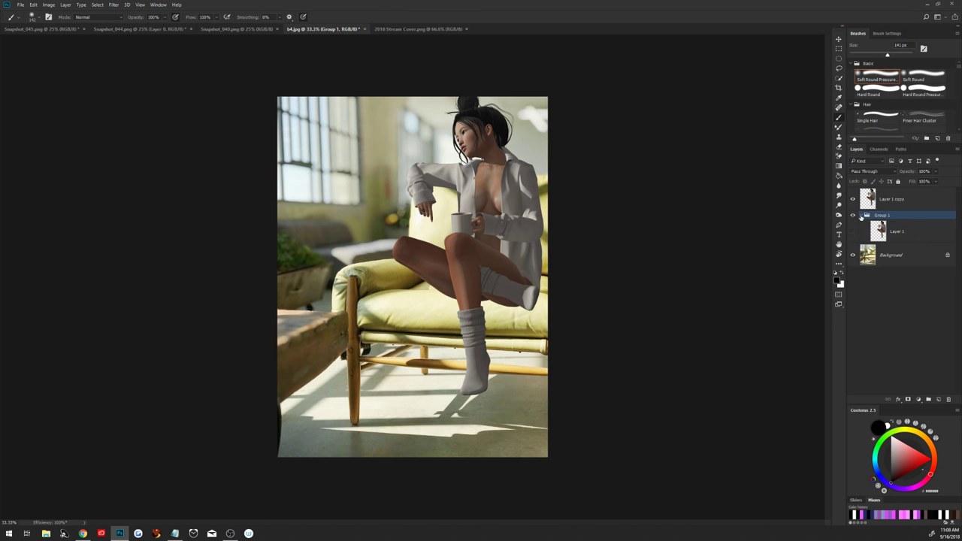
pyautogui.click(862, 216)
pyautogui.click(899, 200)
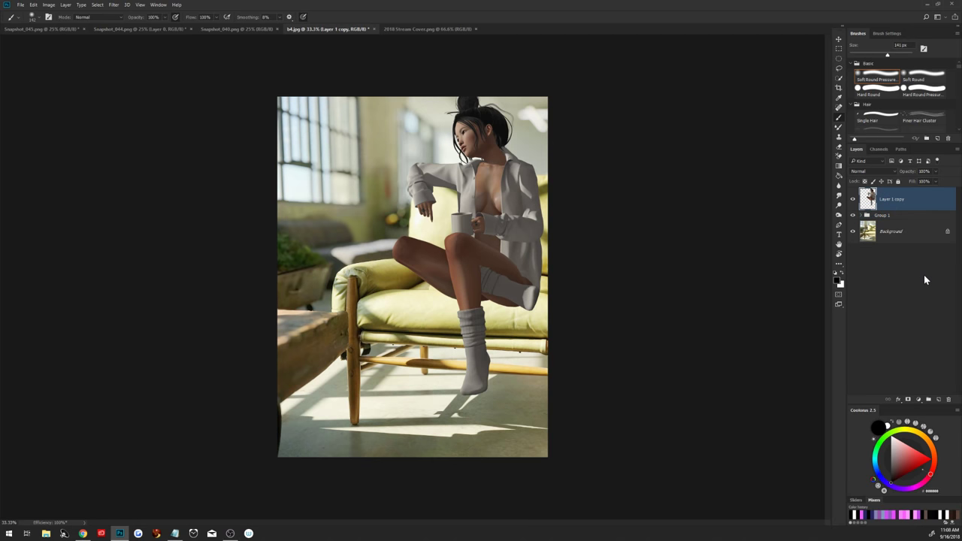
pyautogui.click(912, 233)
pyautogui.click(920, 399)
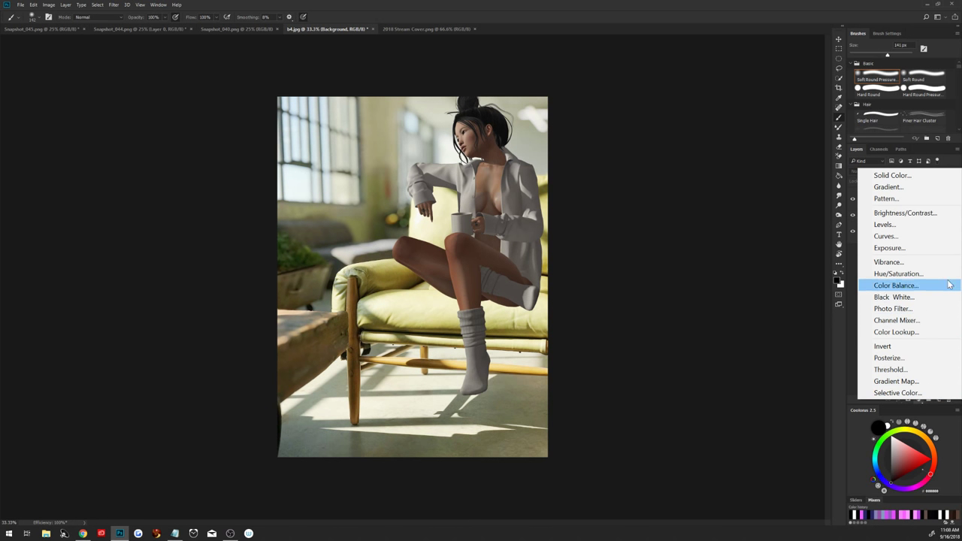
# Add a Black & White adjustment layer and move it to the top of the stack
pyautogui.click(902, 297)
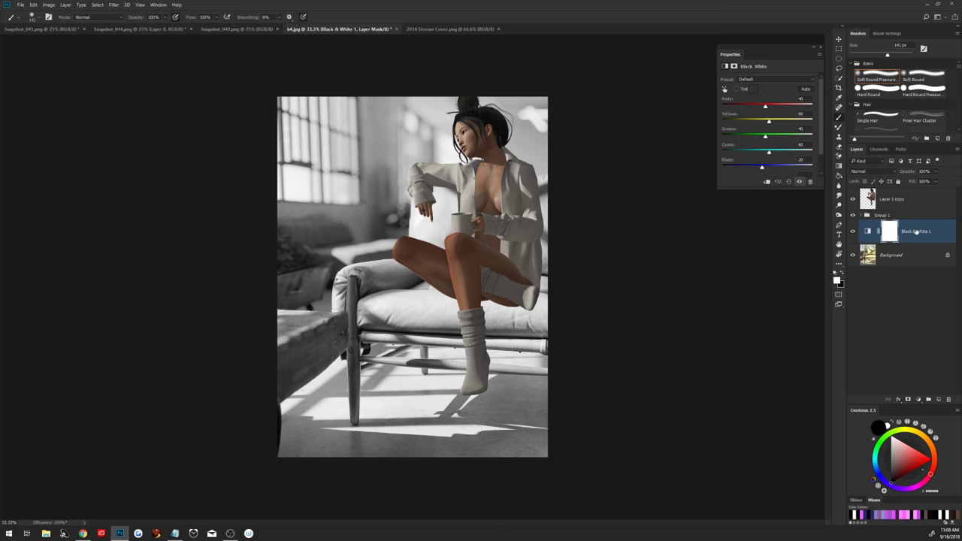
pyautogui.moveTo(918, 233); pyautogui.dragTo(917, 194)
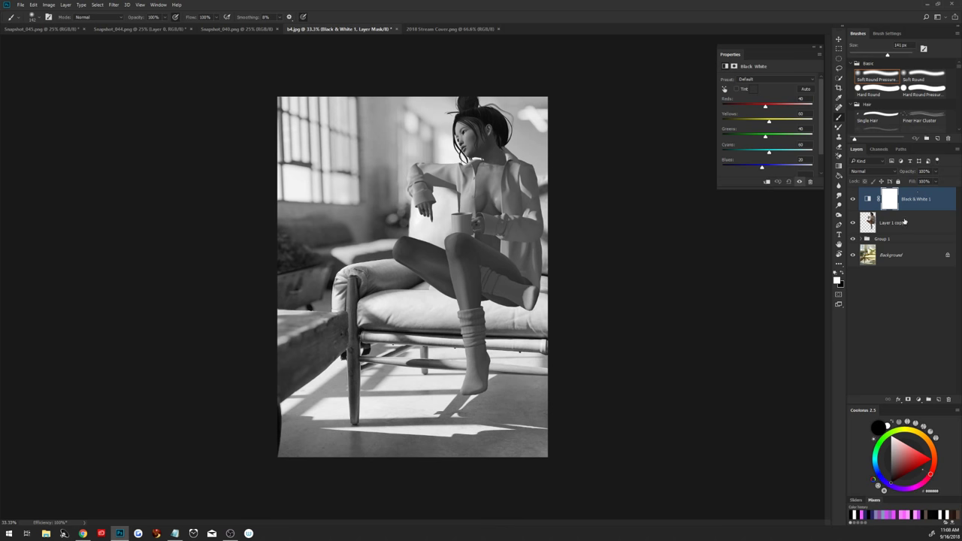
pyautogui.click(905, 223)
pyautogui.click(903, 256)
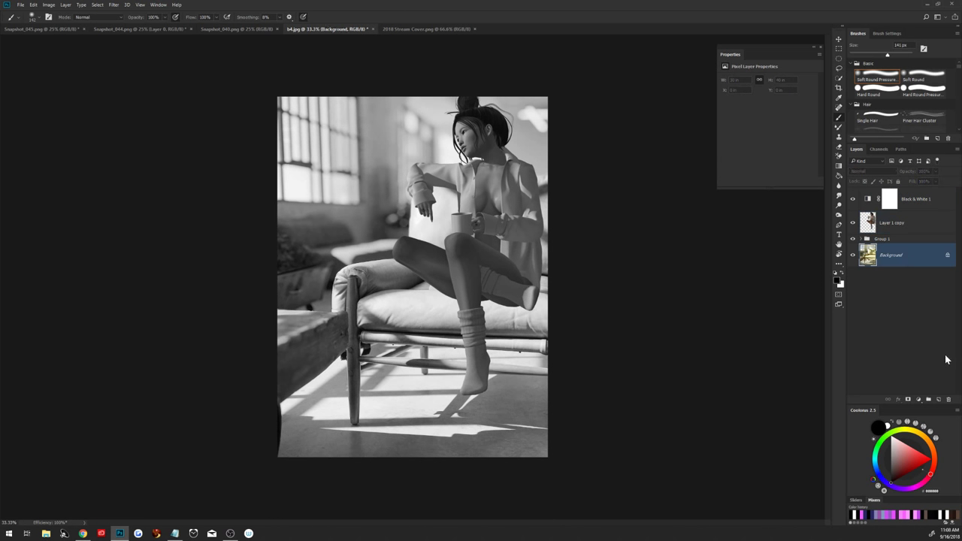
# Add a Curves adjustment, preview shadow and highlight clipping, then move it above Layer 1 copy
pyautogui.click(918, 399)
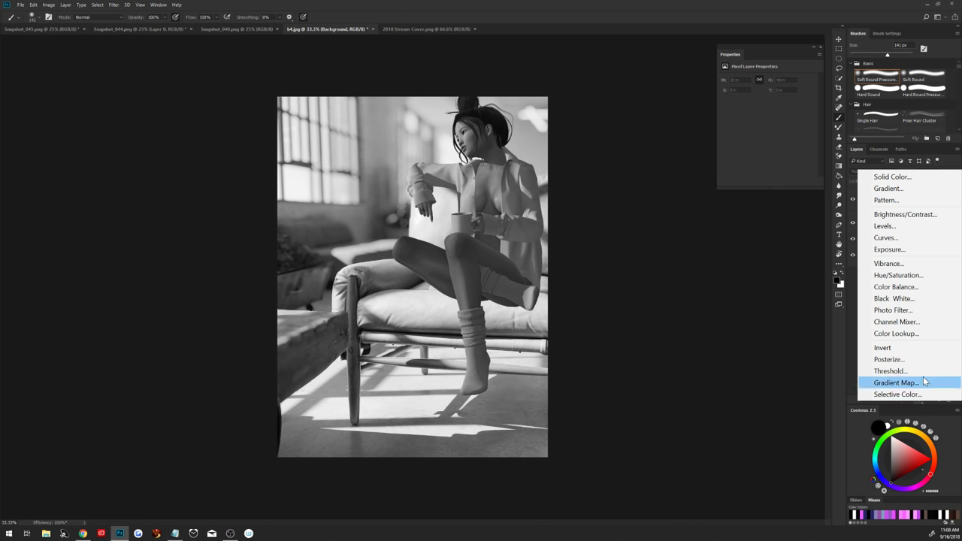
pyautogui.click(905, 238)
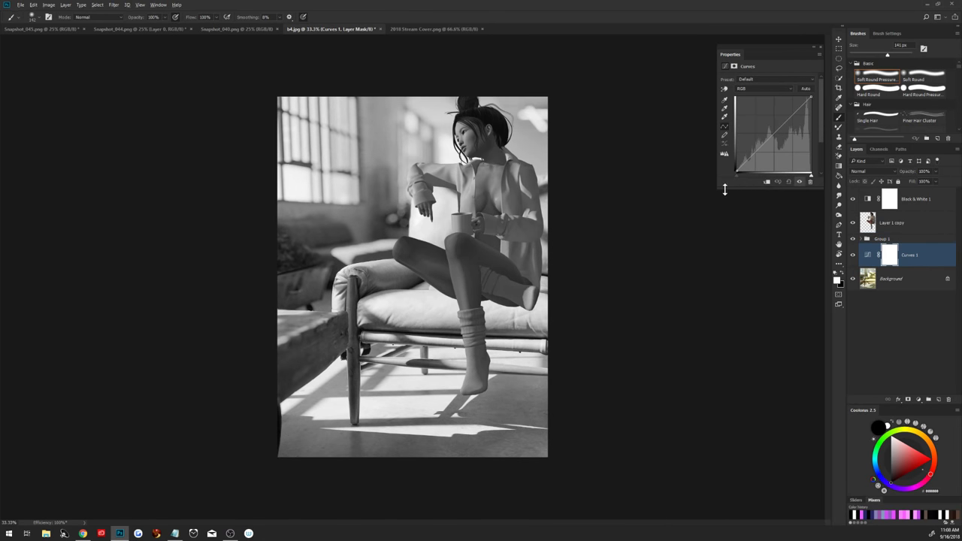
pyautogui.moveTo(739, 175); pyautogui.dragTo(746, 176)
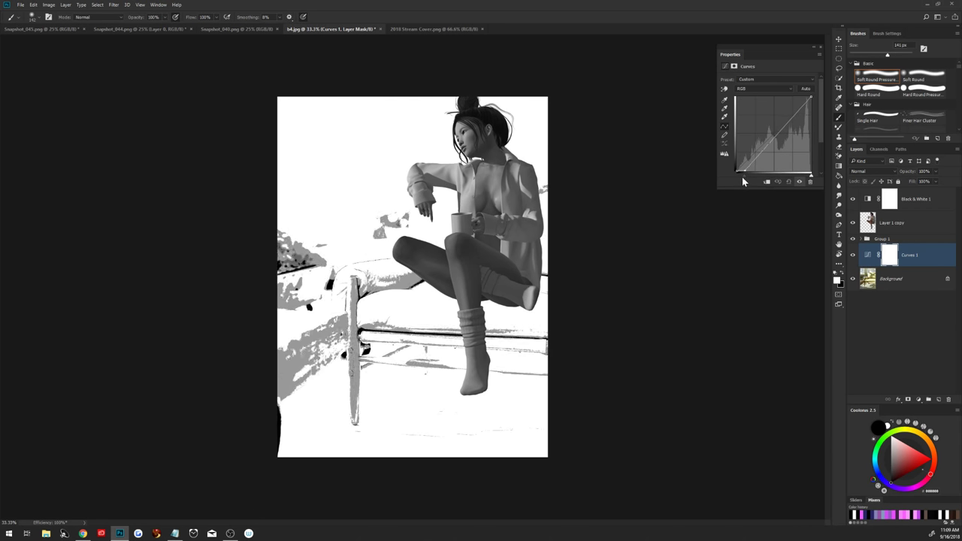
pyautogui.moveTo(747, 176); pyautogui.dragTo(730, 181)
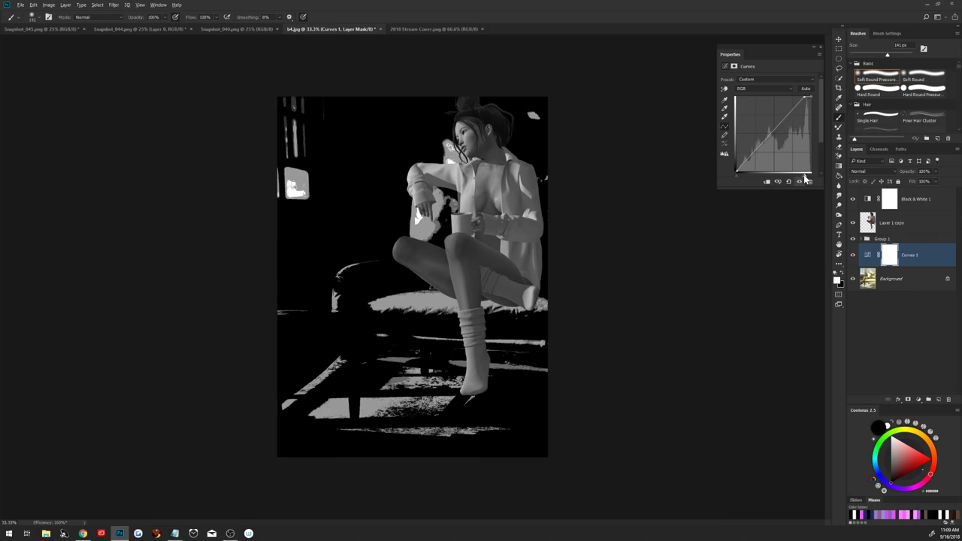
pyautogui.moveTo(811, 176)
pyautogui.mouseDown()
pyautogui.moveTo(798, 179)
pyautogui.moveTo(811, 180)
pyautogui.mouseUp()
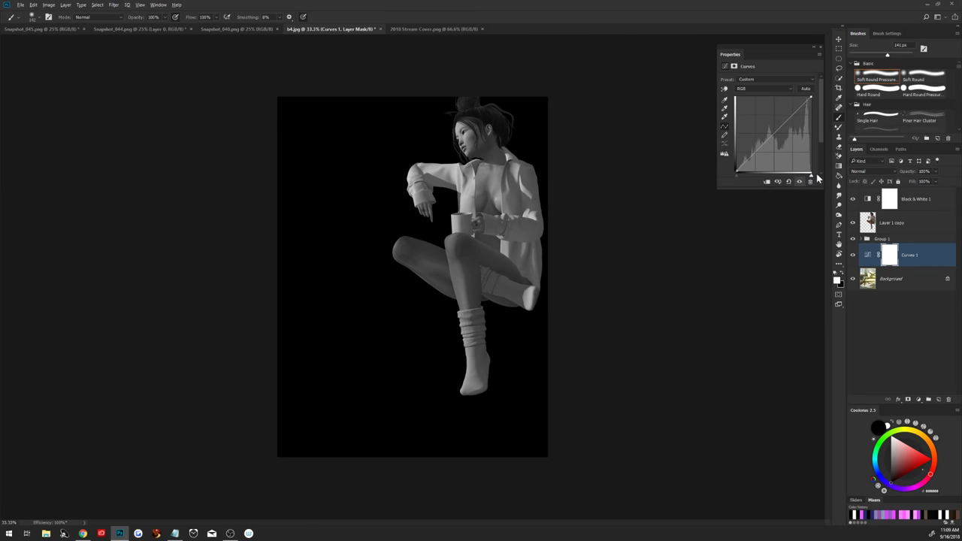
pyautogui.moveTo(809, 180); pyautogui.dragTo(817, 179)
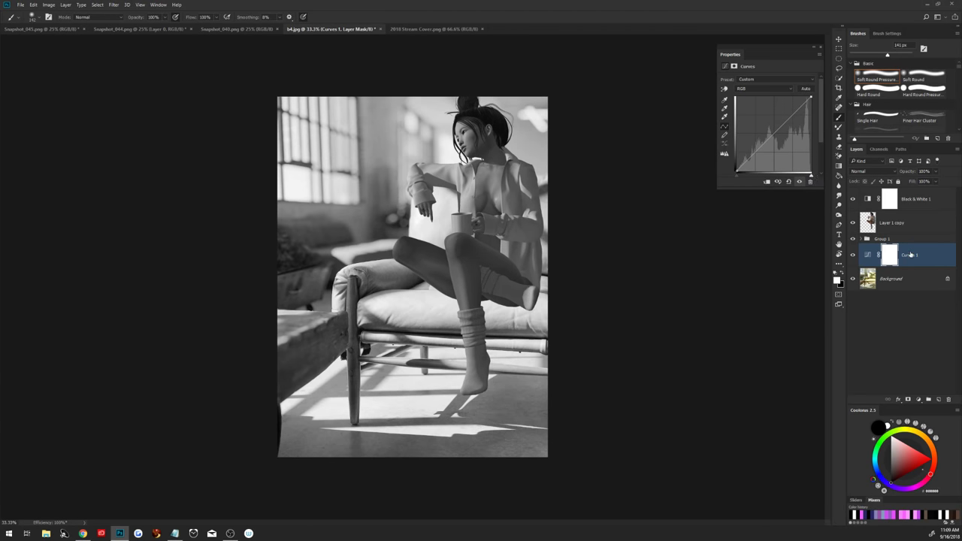
pyautogui.moveTo(908, 253); pyautogui.dragTo(912, 216)
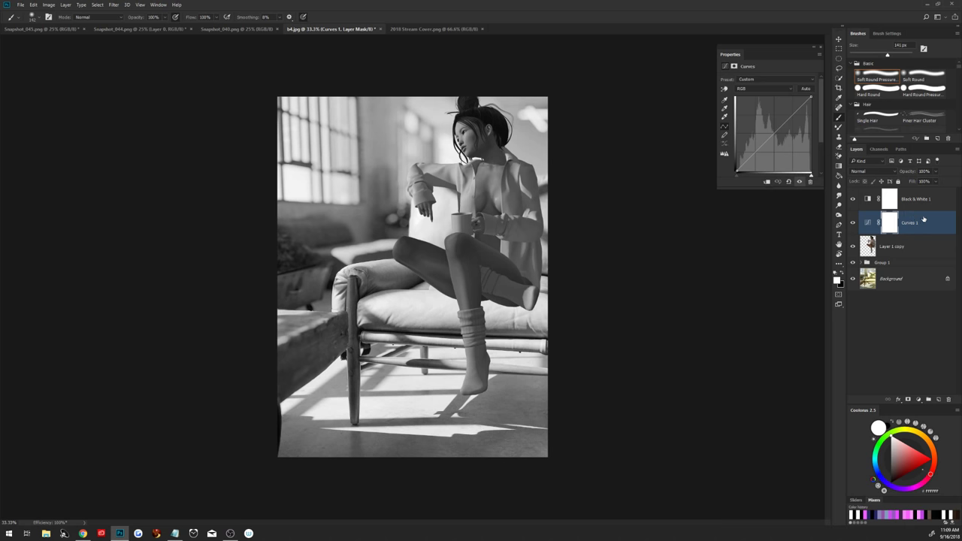
# Clip Curves 1 to Layer 1 copy and preview shadow and highlight clipping on the avatar
pyautogui.rightClick(912, 218)
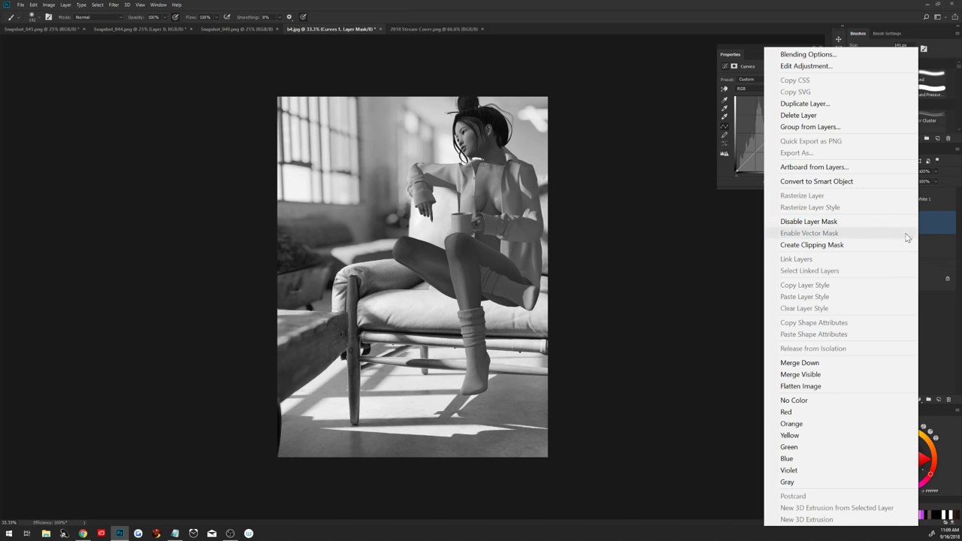
pyautogui.click(838, 247)
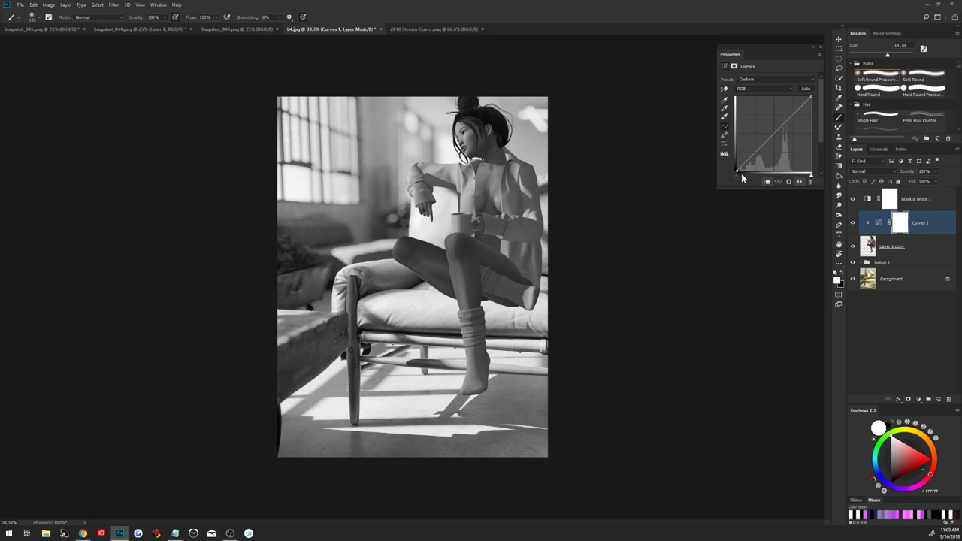
pyautogui.moveTo(737, 174); pyautogui.dragTo(733, 181)
pyautogui.moveTo(810, 176)
pyautogui.mouseDown()
pyautogui.moveTo(784, 181)
pyautogui.moveTo(811, 179)
pyautogui.mouseUp()
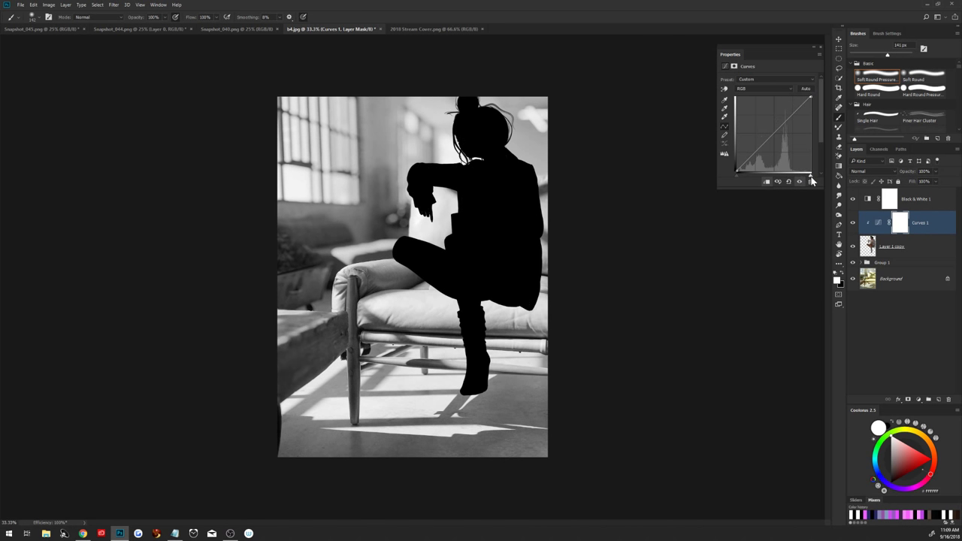
# Sample the darkest tones on the avatar and the photo and inspect their values
pyautogui.click(879, 222)
pyautogui.click(840, 98)
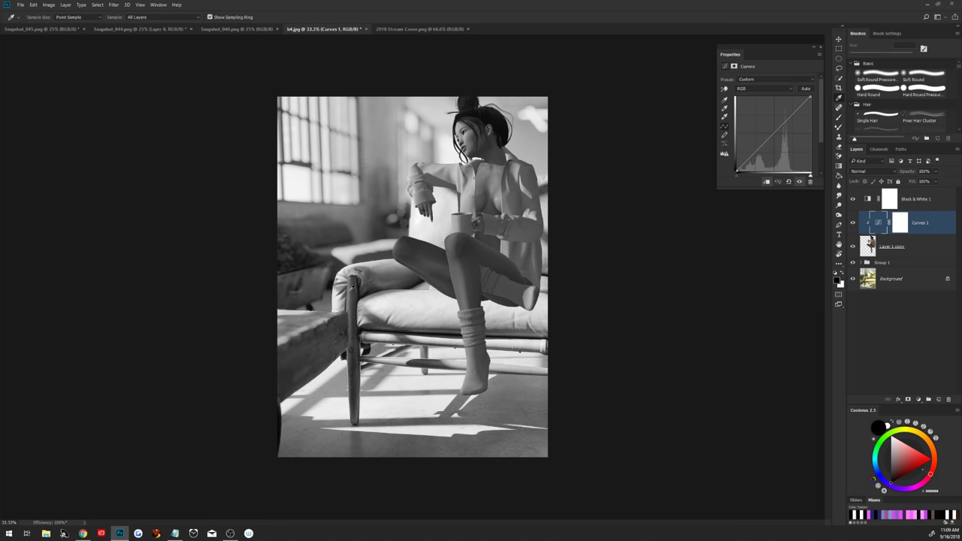
pyautogui.click(334, 281)
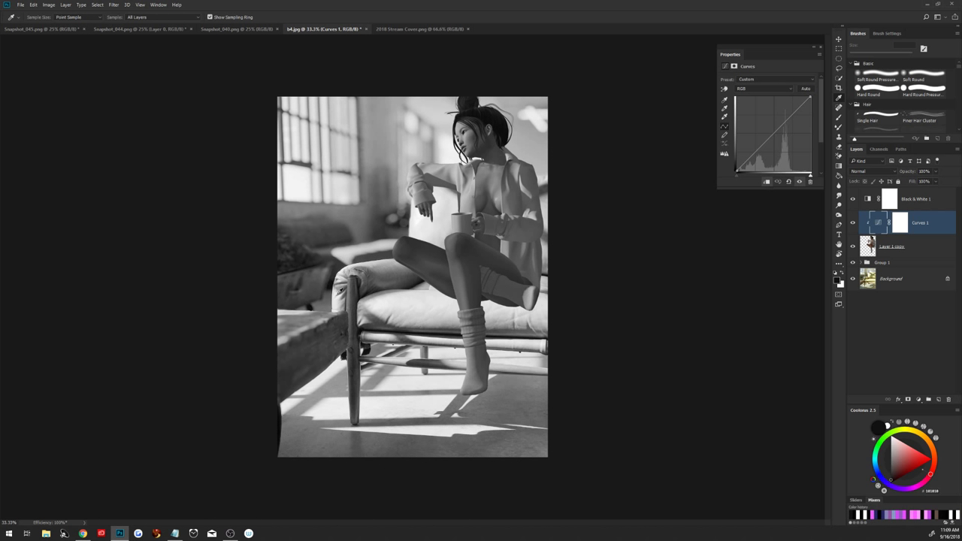
pyautogui.click(838, 280)
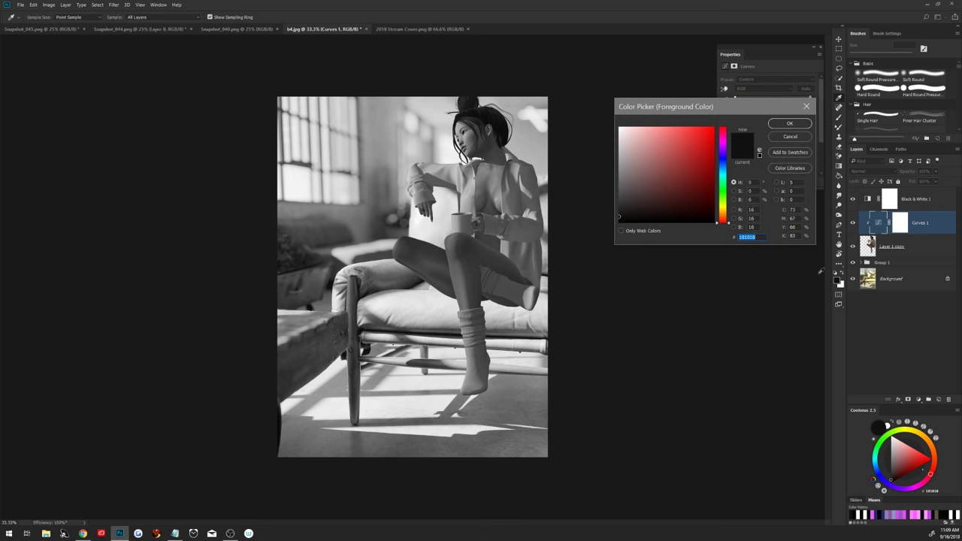
pyautogui.click(782, 134)
pyautogui.click(505, 128)
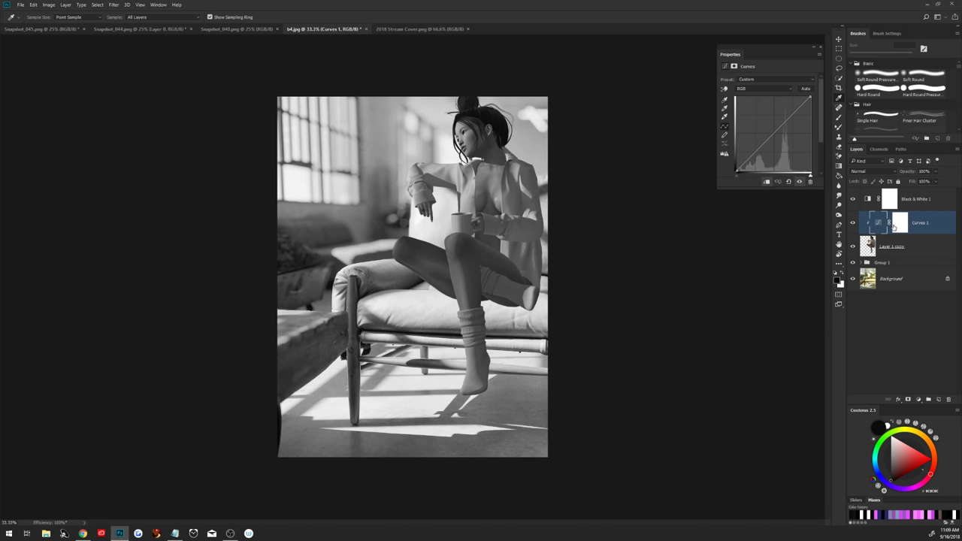
pyautogui.click(839, 280)
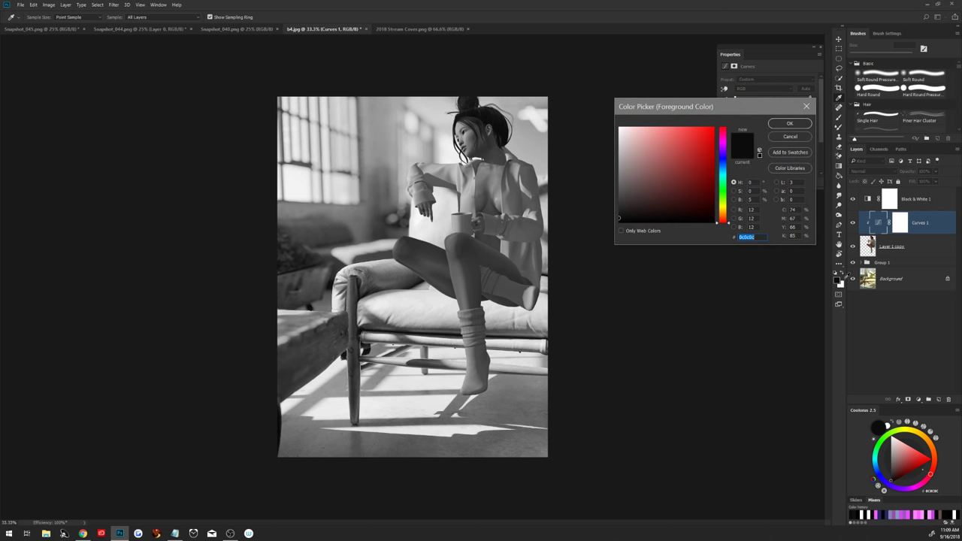
pyautogui.click(789, 137)
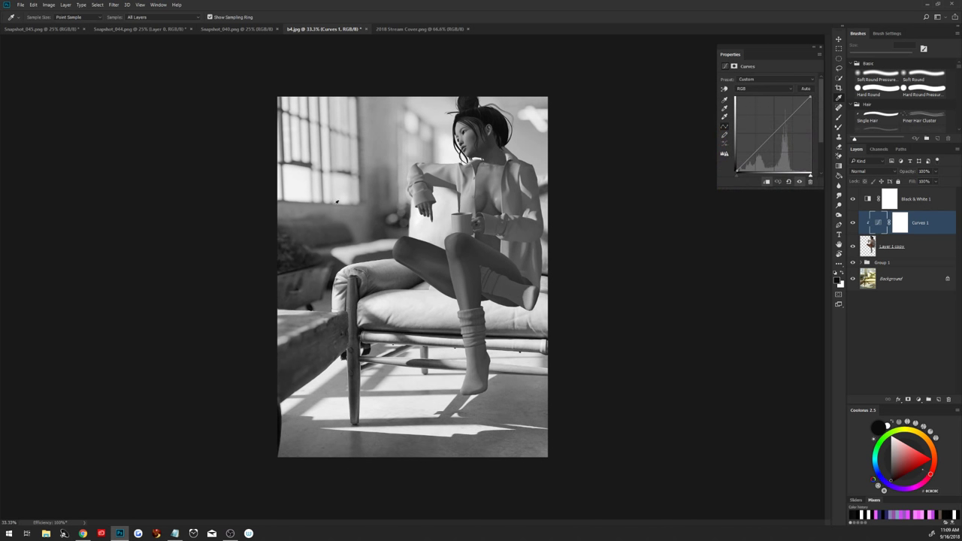
# Sample the brightest tones on the window and the avatar's sleeve and inspect their values
pyautogui.click(300, 187)
pyautogui.click(839, 280)
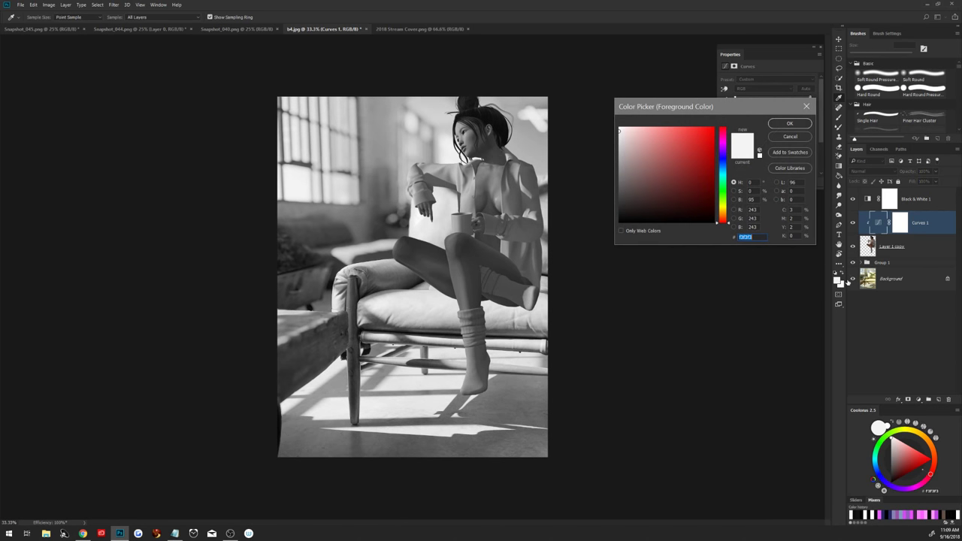
pyautogui.click(792, 125)
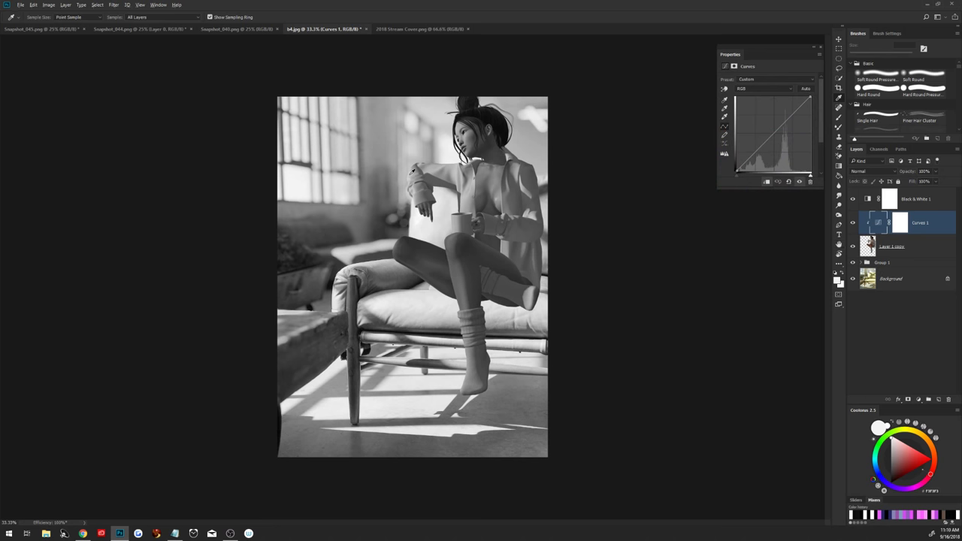
pyautogui.click(413, 173)
pyautogui.click(838, 280)
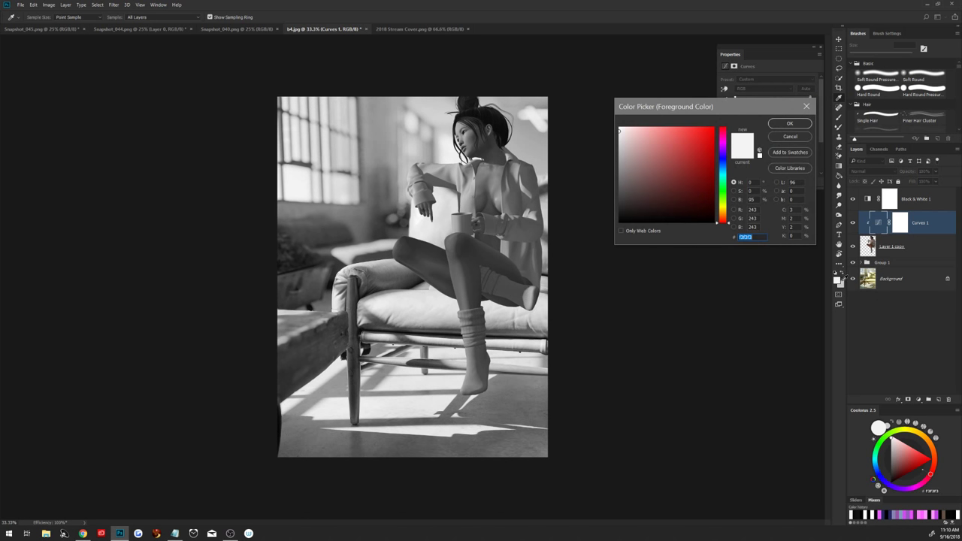
pyautogui.click(785, 136)
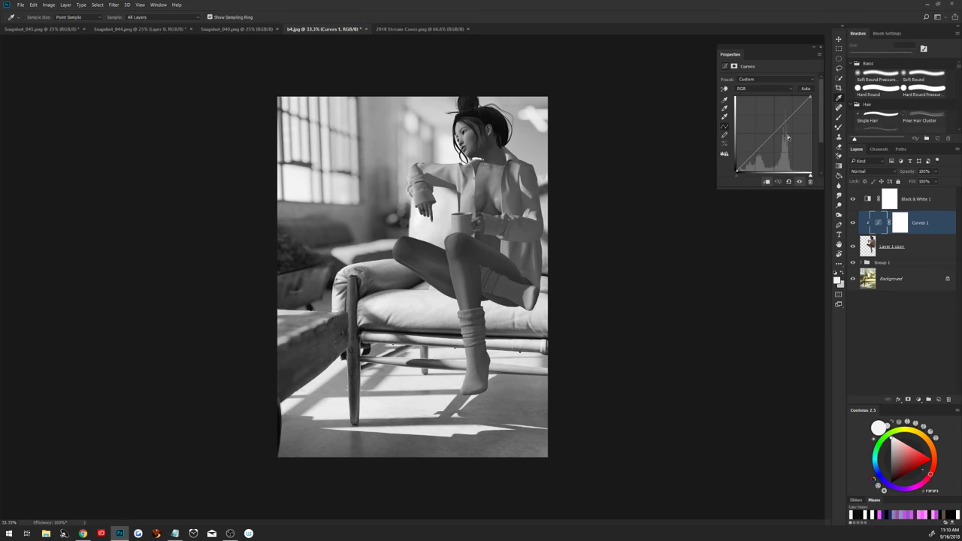
# Toggle Curves 1 to compare the avatar, then hide Black & White 1
pyautogui.click(853, 223)
pyautogui.click(853, 222)
pyautogui.click(853, 199)
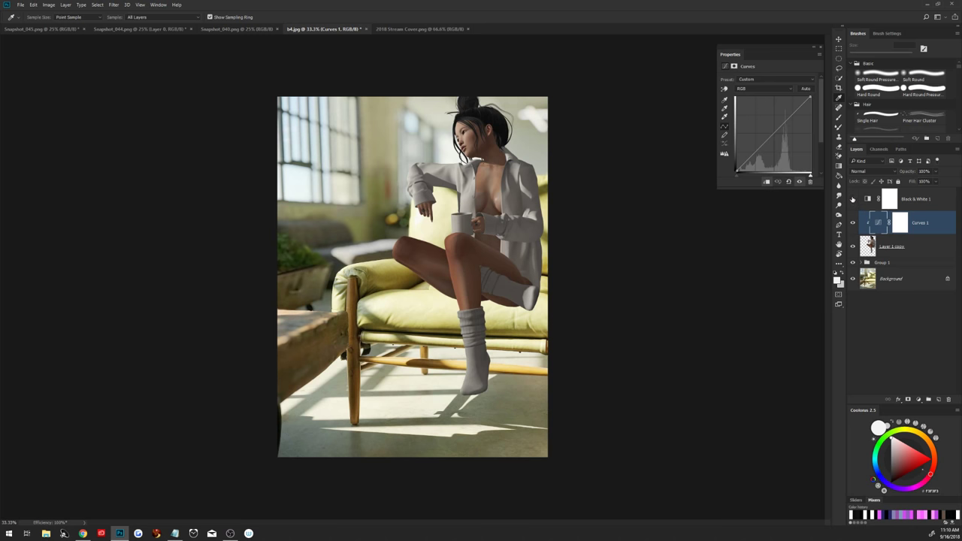
# Compare grayscale against colour and sample the grey tone on the avatar's sleeve
pyautogui.click(852, 199)
pyautogui.click(852, 199)
pyautogui.click(853, 199)
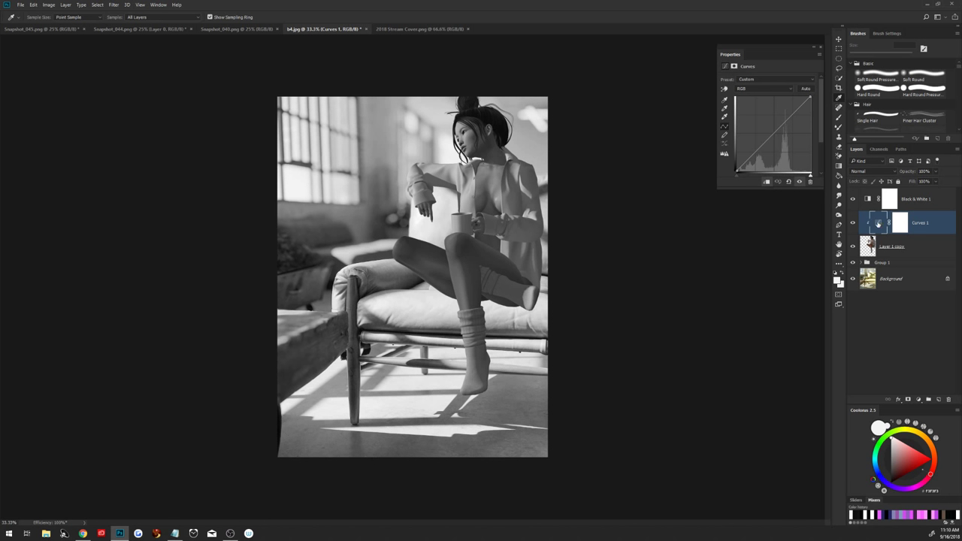
pyautogui.click(838, 280)
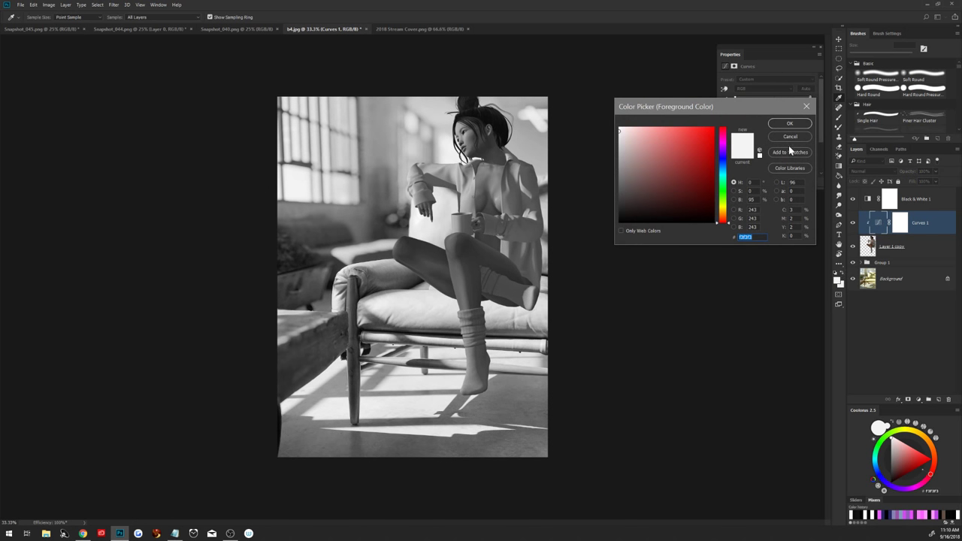
pyautogui.click(790, 136)
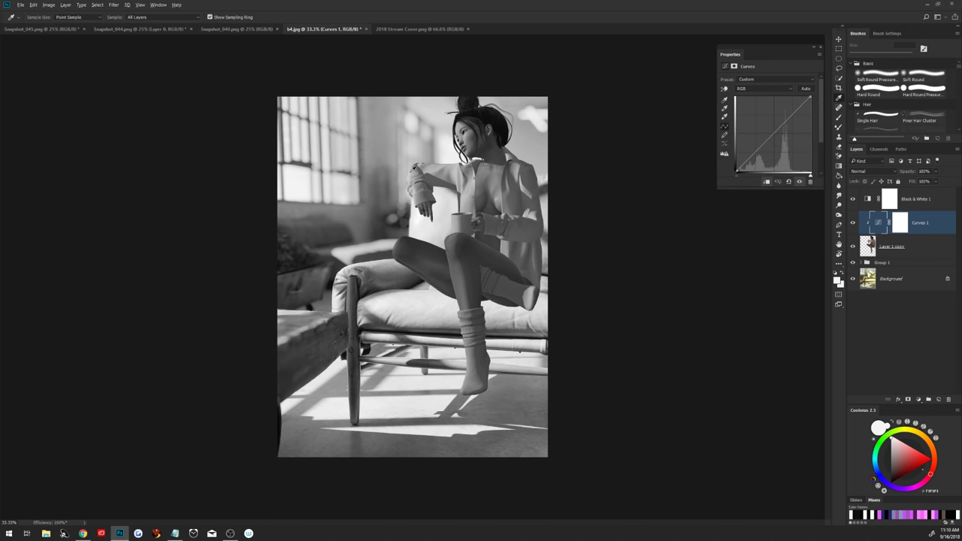
pyautogui.click(838, 280)
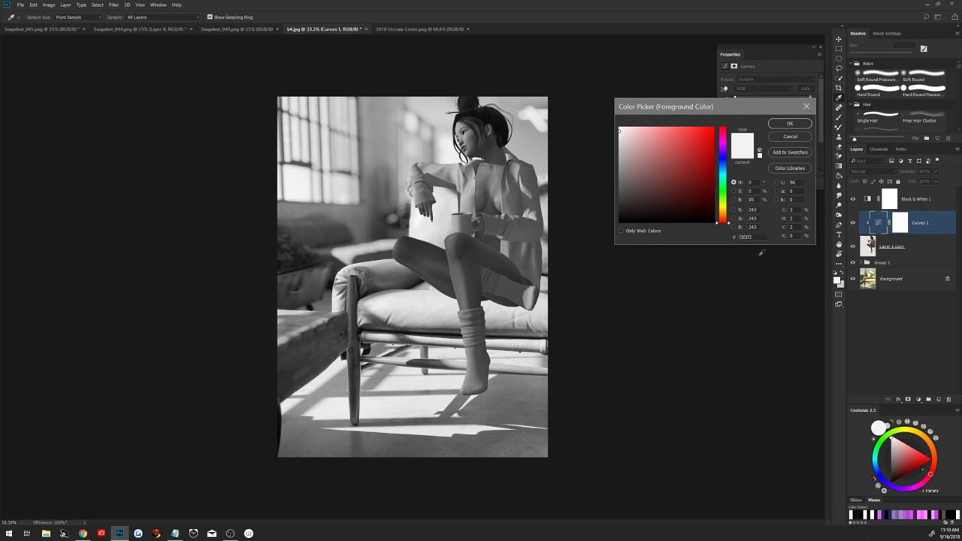
pyautogui.click(782, 136)
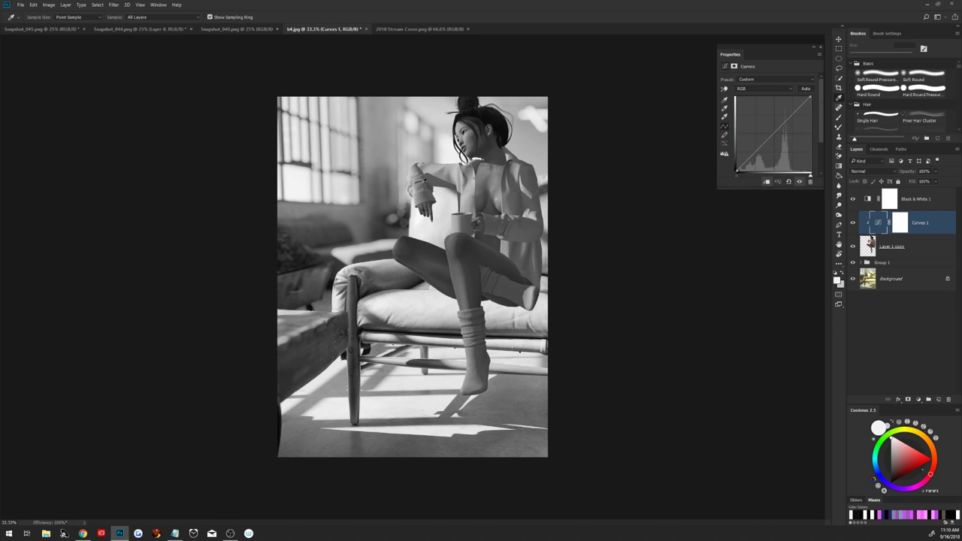
pyautogui.click(410, 176)
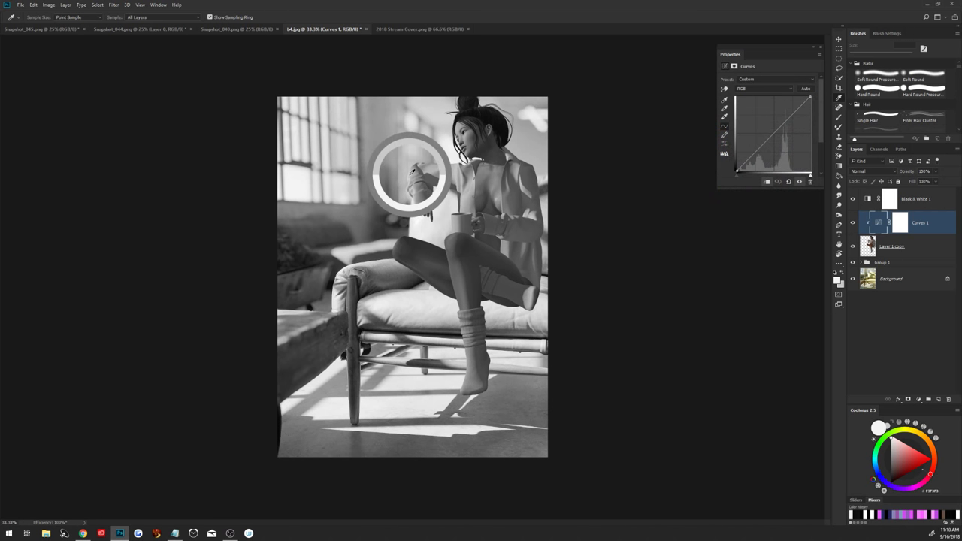
pyautogui.click(838, 279)
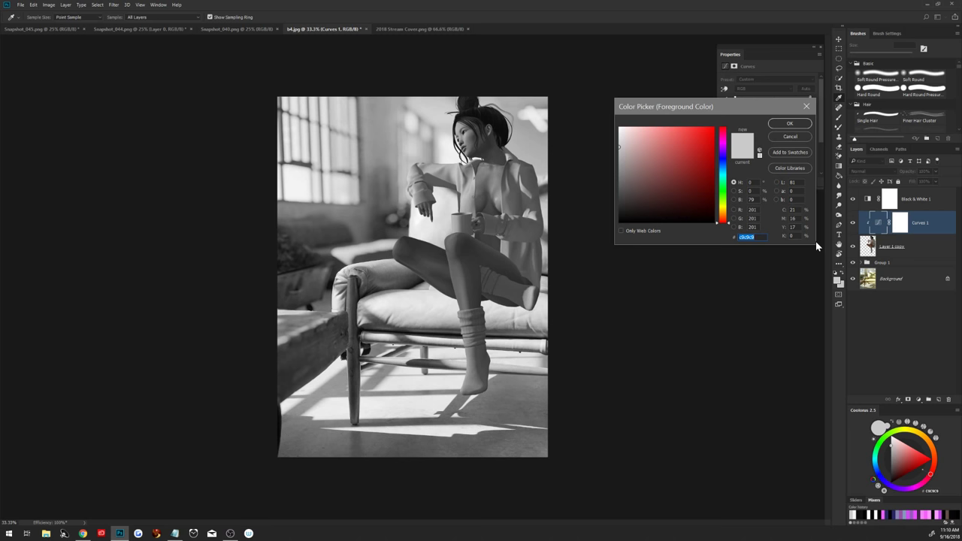
pyautogui.click(789, 136)
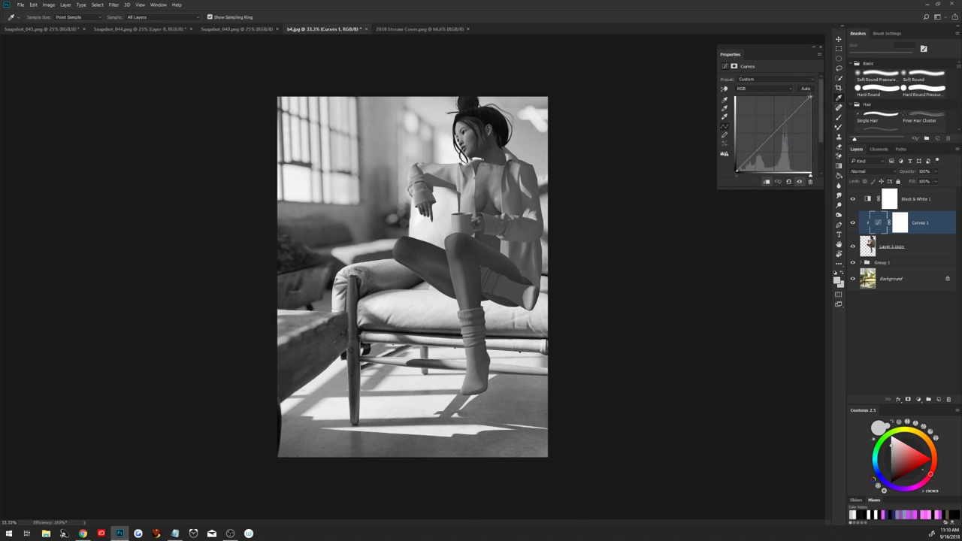
# Drag the Curves white point slightly inward and resample the sleeve's light tone
pyautogui.moveTo(810, 96); pyautogui.dragTo(806, 98)
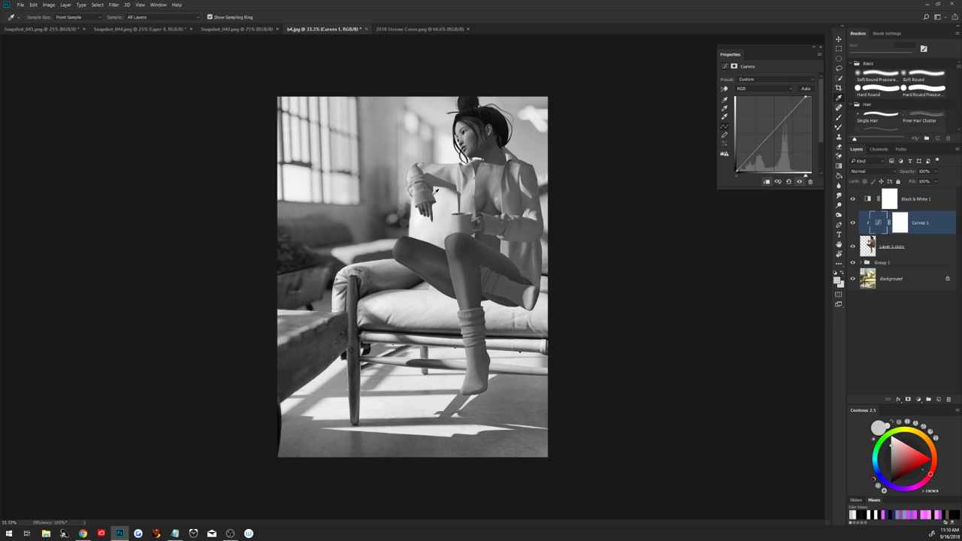
pyautogui.click(838, 280)
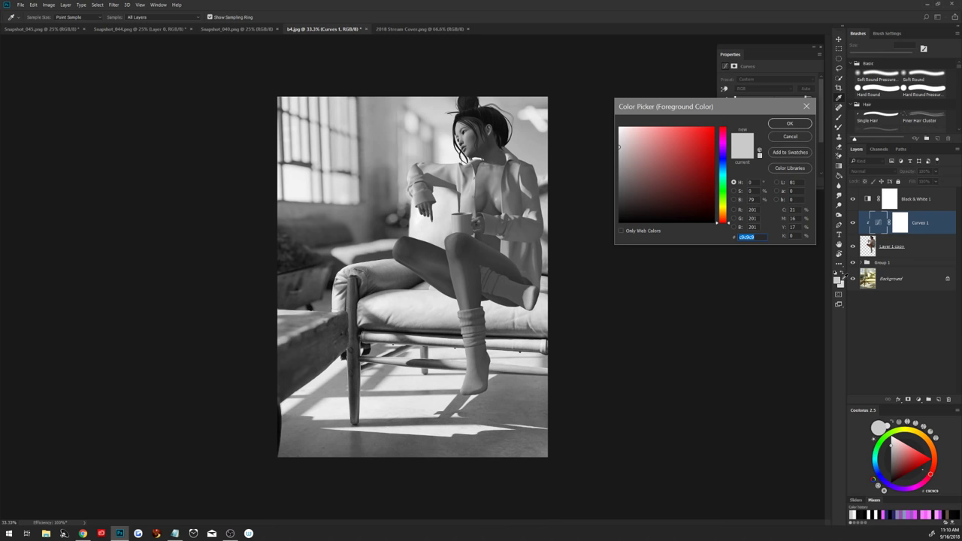
pyautogui.click(788, 138)
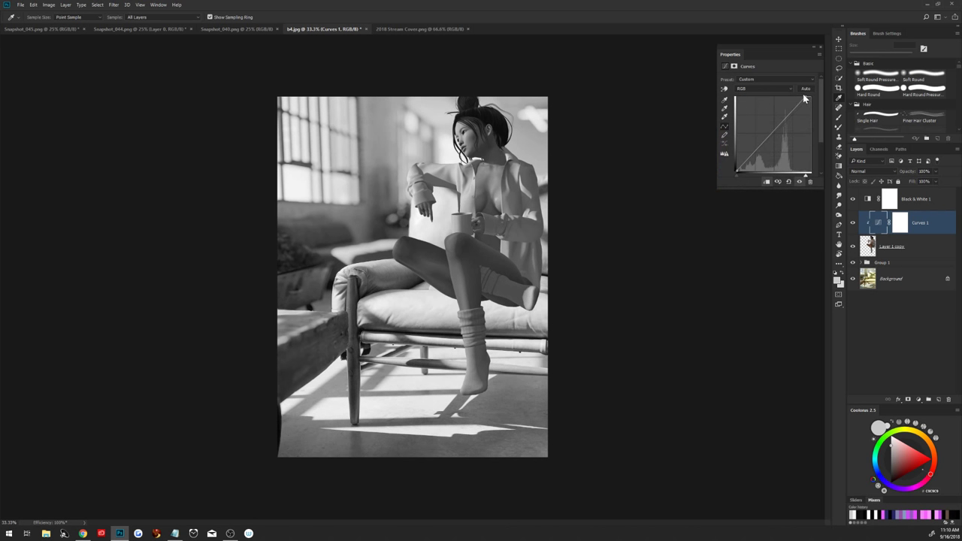
pyautogui.moveTo(805, 96); pyautogui.dragTo(803, 96)
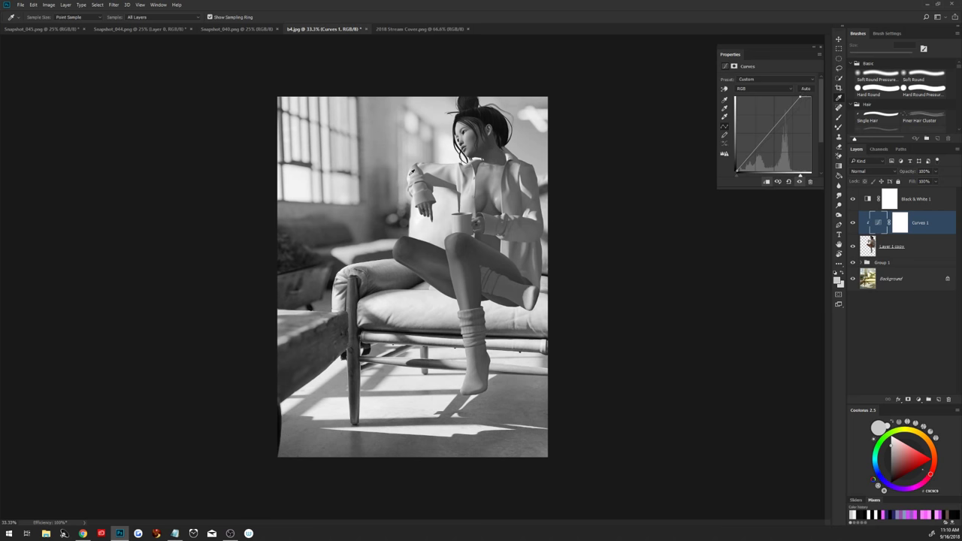
pyautogui.click(412, 173)
pyautogui.click(838, 281)
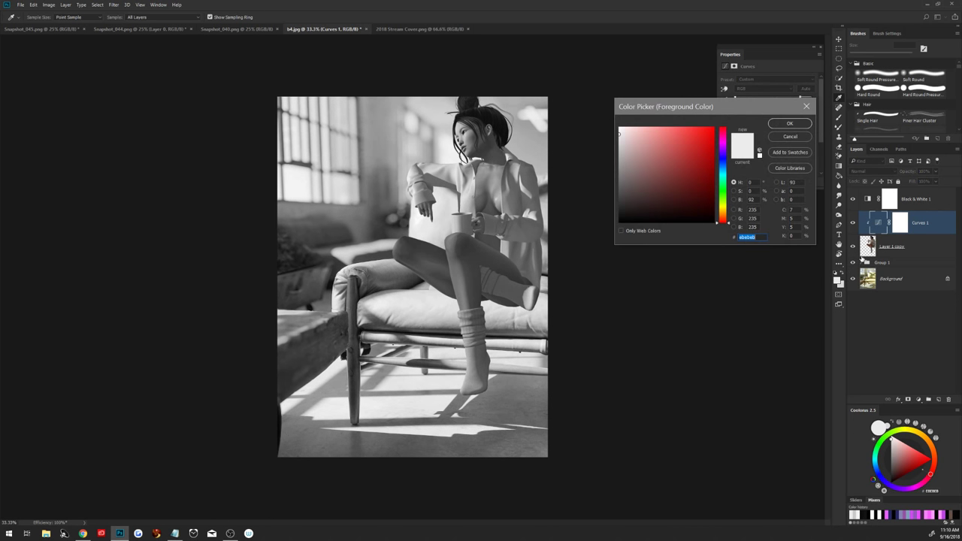
pyautogui.click(785, 137)
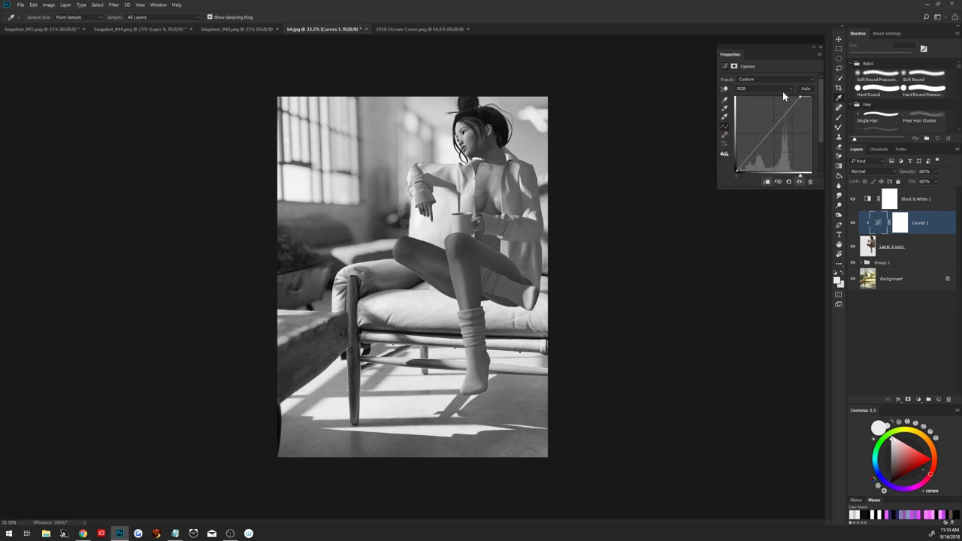
# Fine-tune the white point and white input slider, then hide Black & White 1
pyautogui.moveTo(800, 99); pyautogui.dragTo(799, 97)
pyautogui.moveTo(801, 178); pyautogui.dragTo(799, 179)
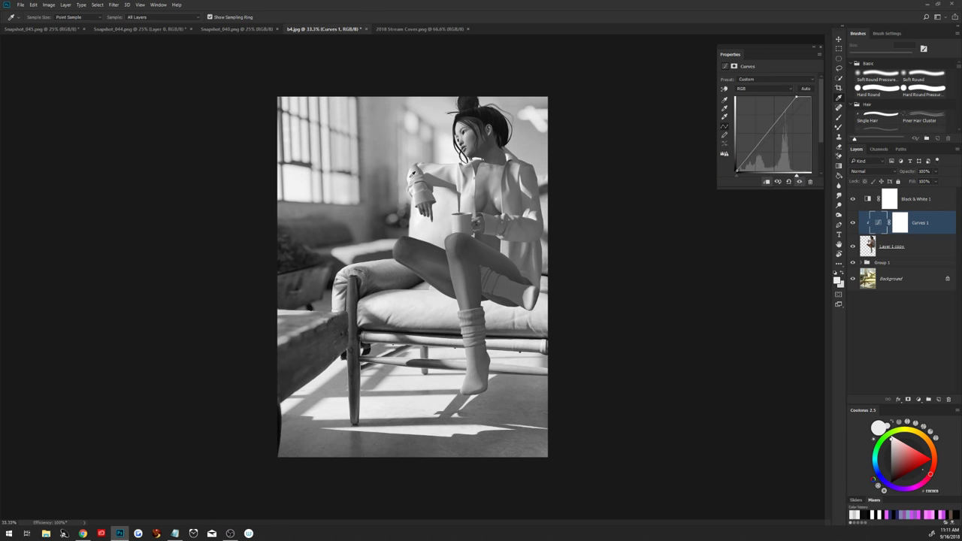
pyautogui.click(837, 279)
pyautogui.click(789, 137)
pyautogui.click(853, 200)
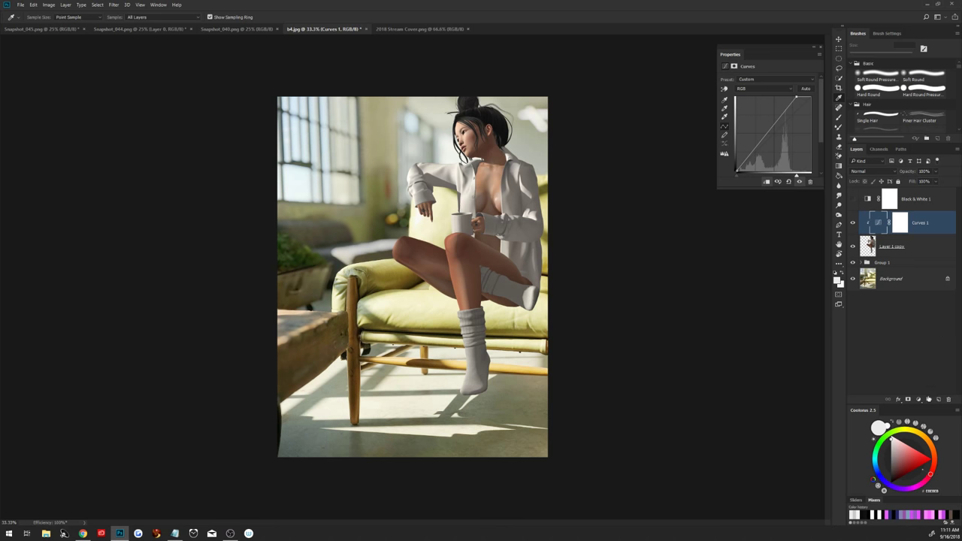
# Add a Selective Color adjustment layer loaded with the Saturation Map preset, showing a dark greyscale map
pyautogui.click(919, 399)
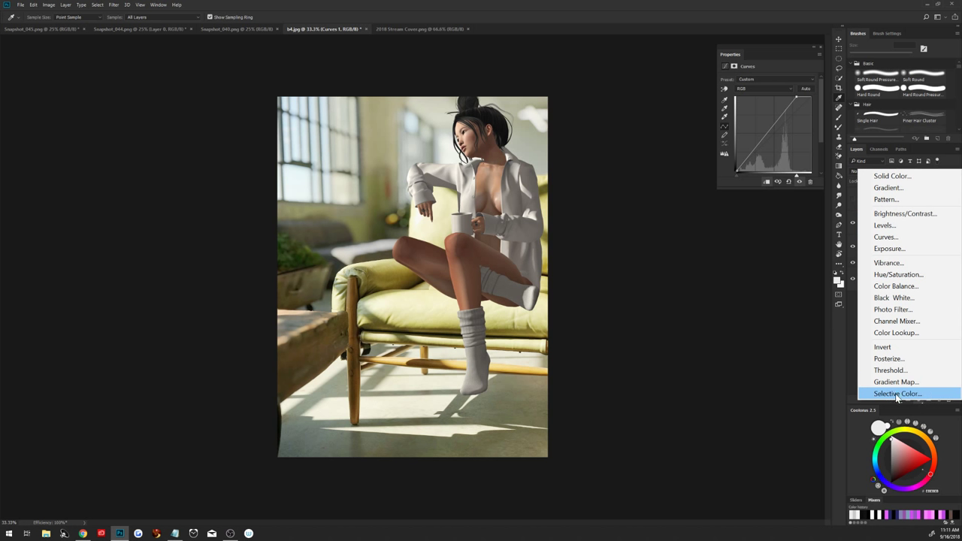
pyautogui.click(896, 397)
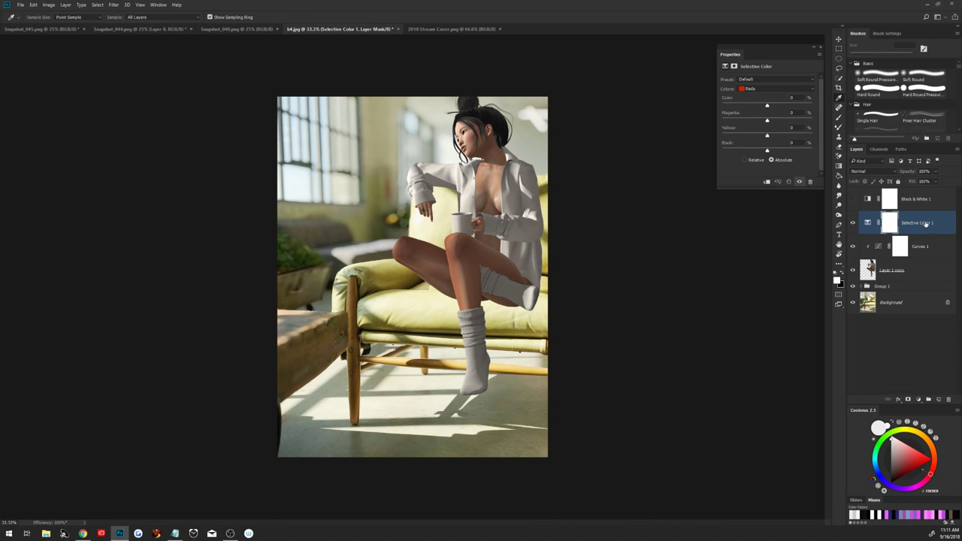
pyautogui.click(821, 53)
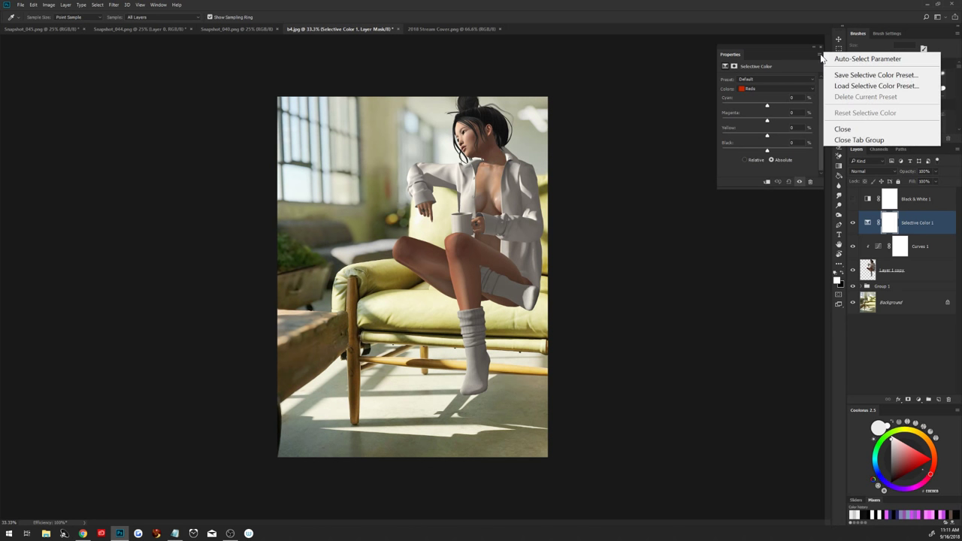
pyautogui.click(876, 85)
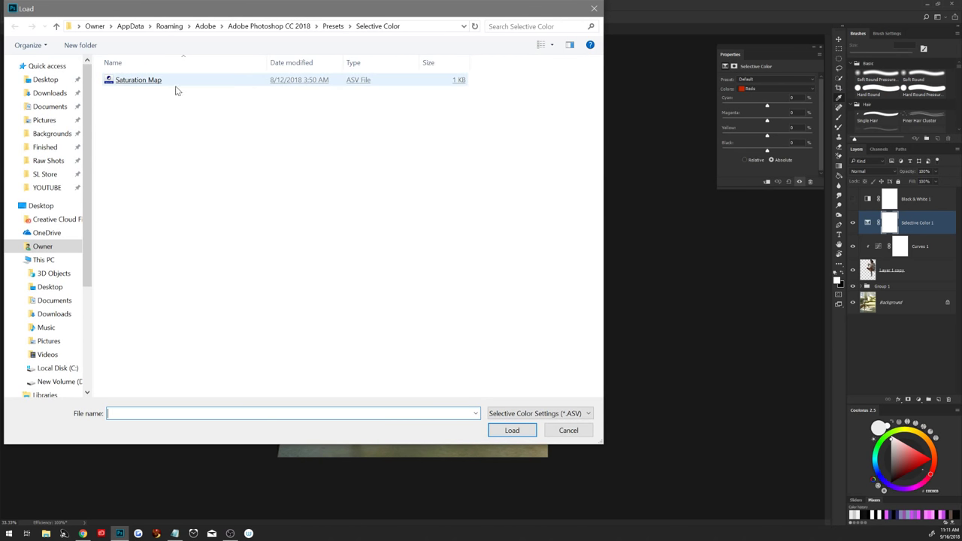
pyautogui.doubleClick(164, 83)
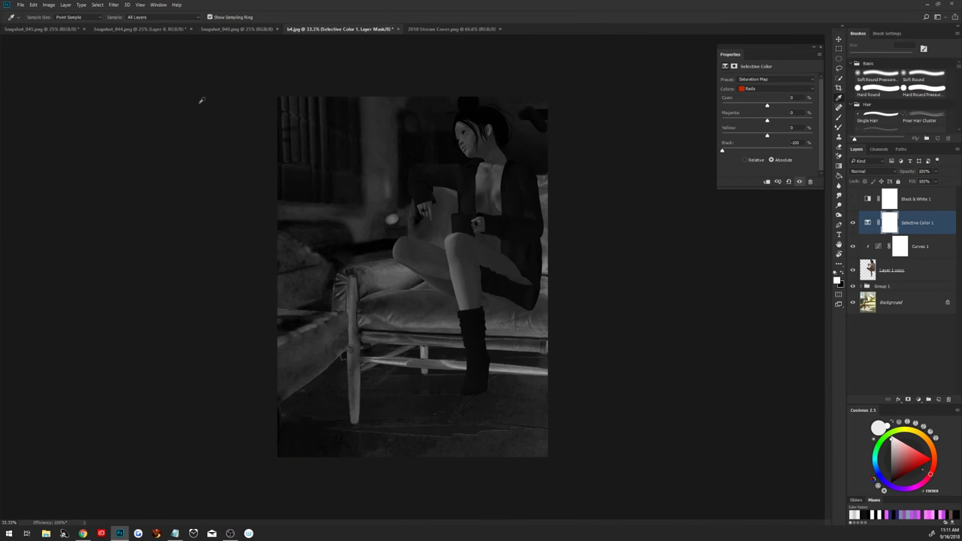
pyautogui.click(920, 247)
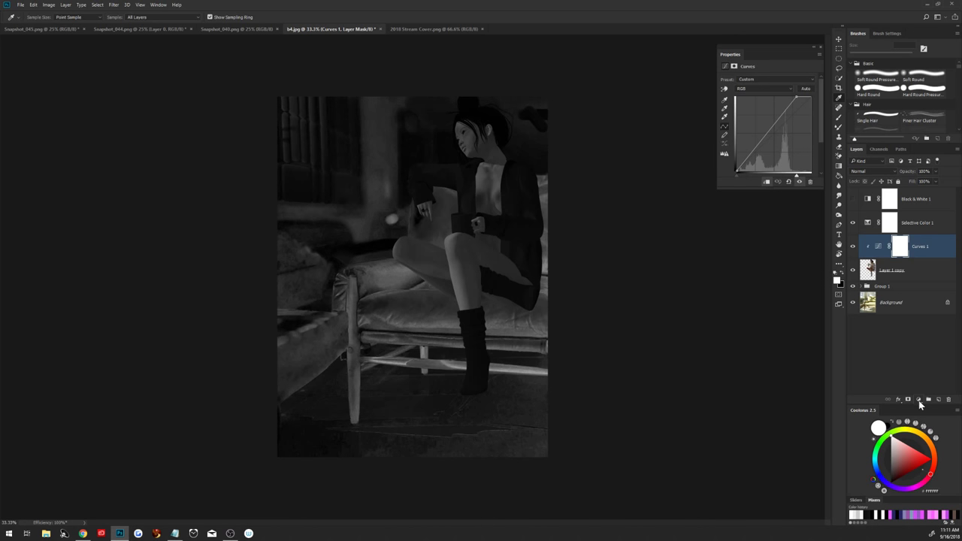
# Add a Hue/Saturation adjustment layer clipped to the layer below
pyautogui.click(920, 400)
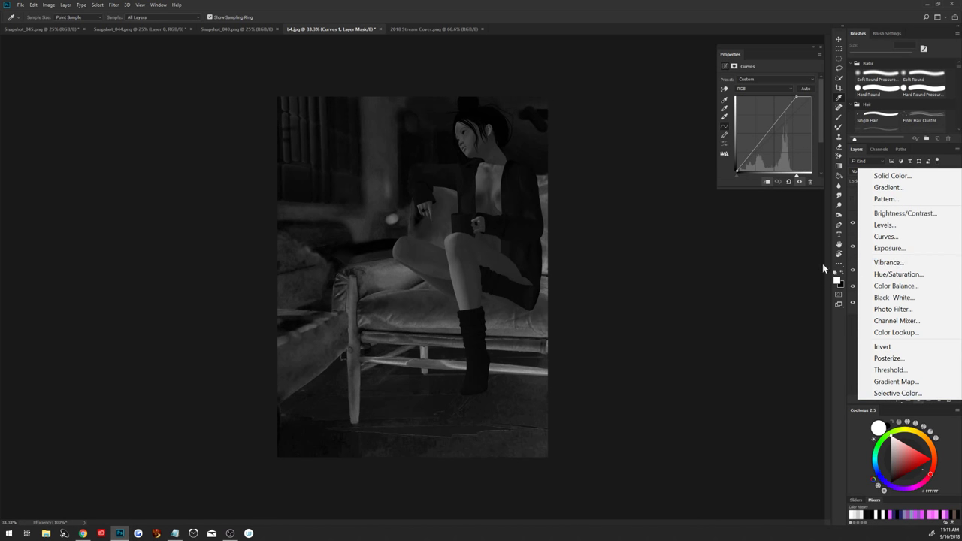
pyautogui.click(923, 275)
pyautogui.rightClick(927, 247)
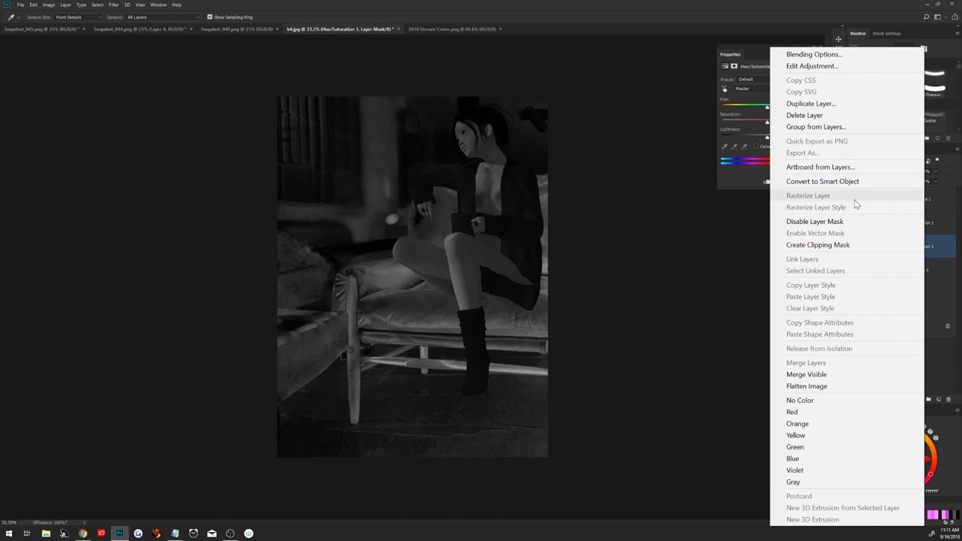
pyautogui.click(818, 245)
# Set Curves 1 to Luminosity blending and compare with Hue/Saturation 1 toggled off and on
pyautogui.click(926, 275)
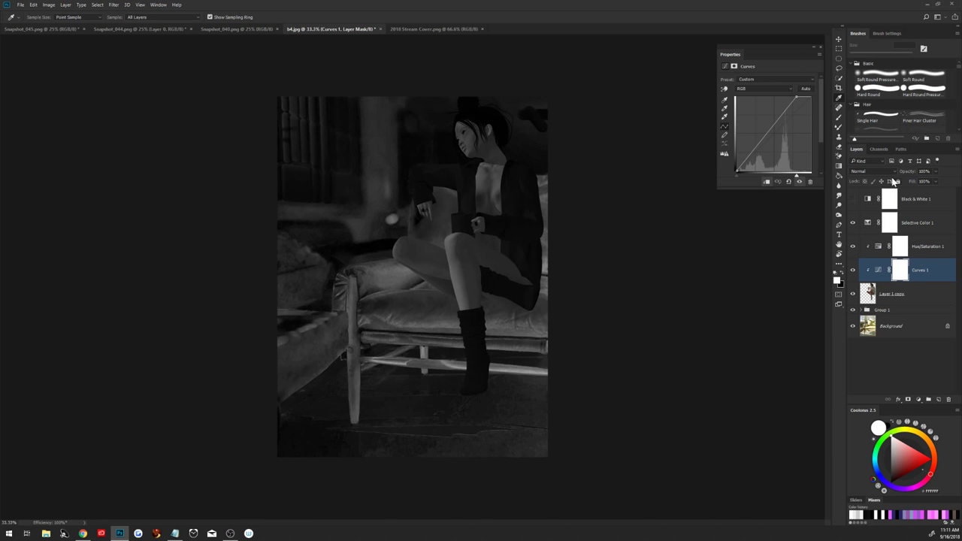
pyautogui.click(873, 171)
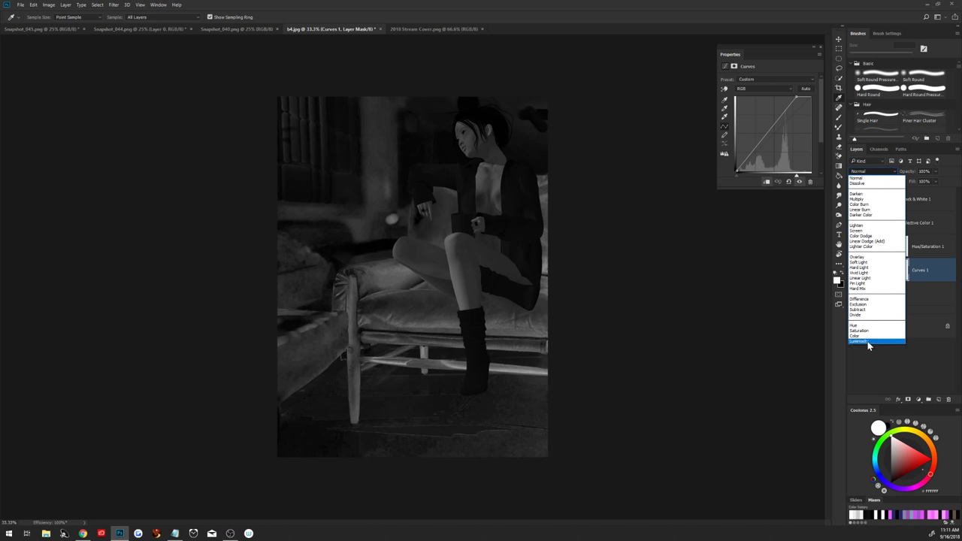
pyautogui.click(867, 342)
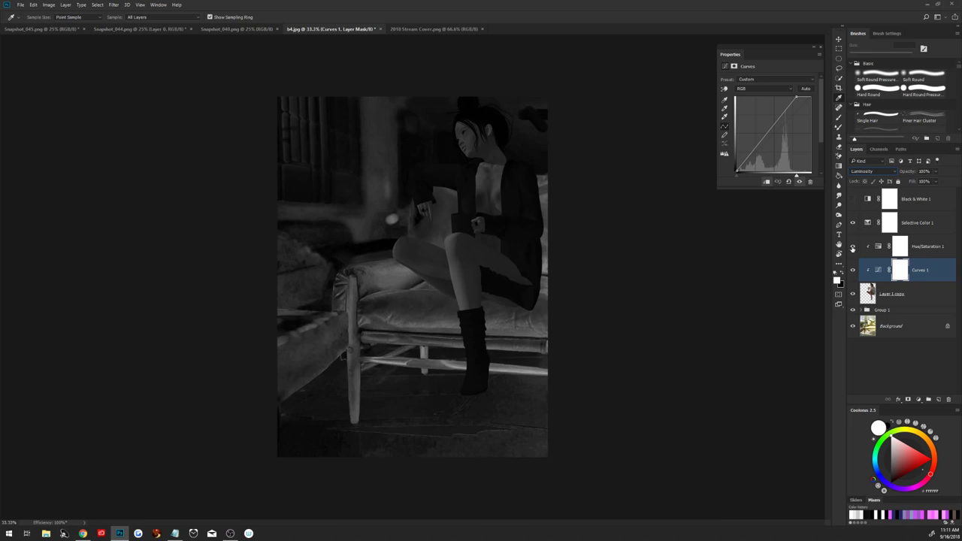
pyautogui.click(852, 247)
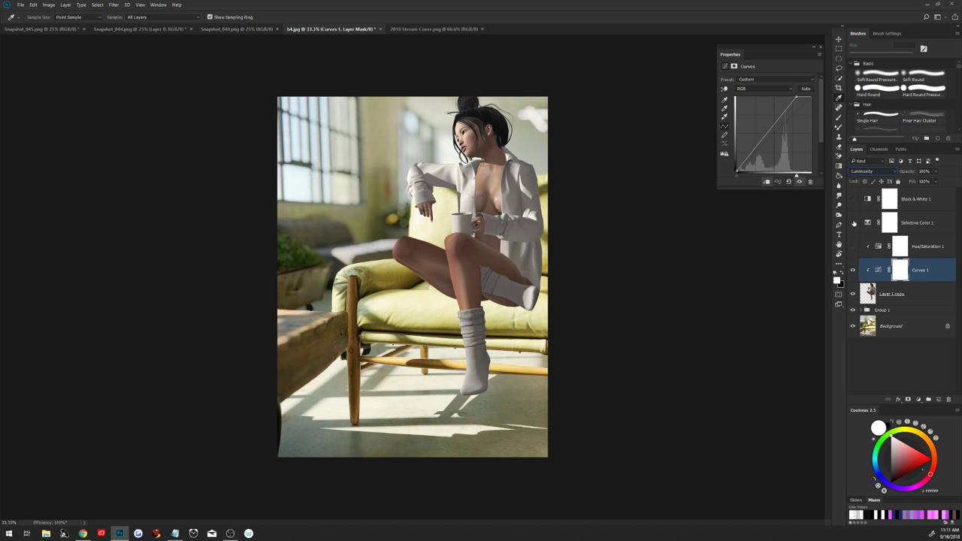
pyautogui.click(853, 247)
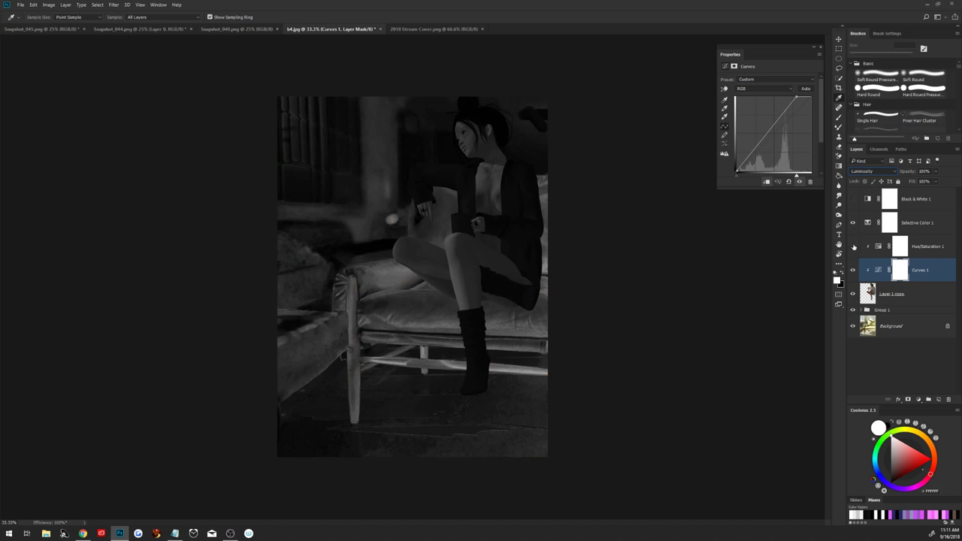
pyautogui.click(918, 248)
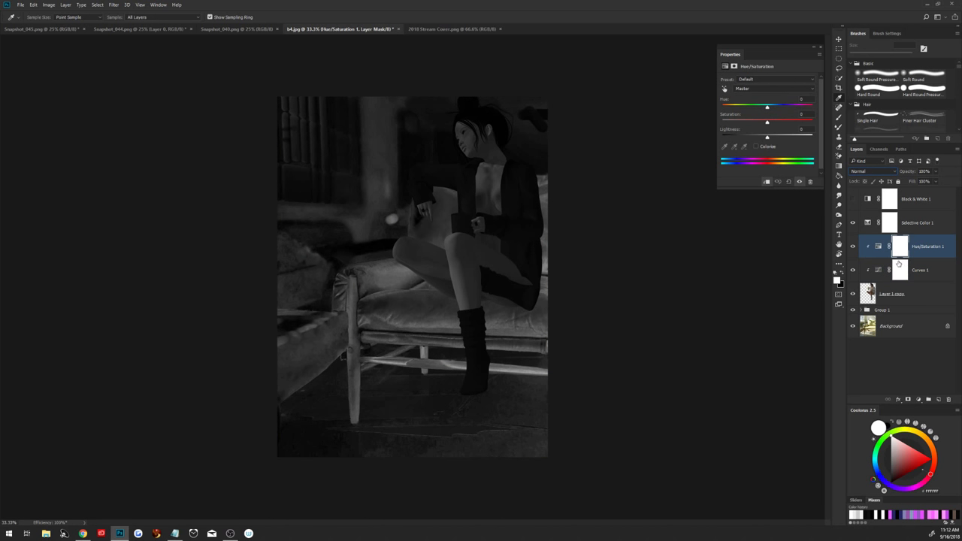
# Lower Hue/Saturation 1 master saturation, hide the Selective Color map, and use Saturation blending
pyautogui.moveTo(767, 122); pyautogui.dragTo(782, 127)
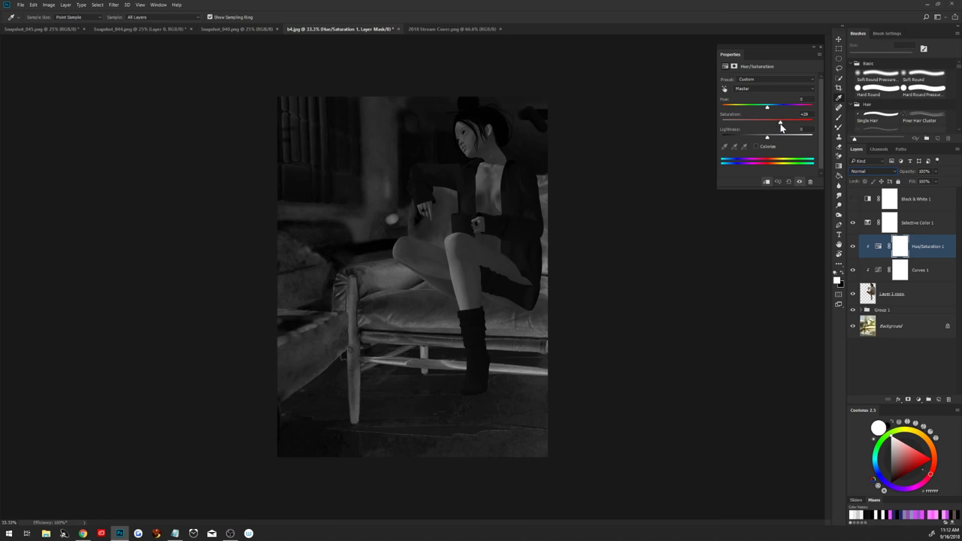
pyautogui.click(853, 224)
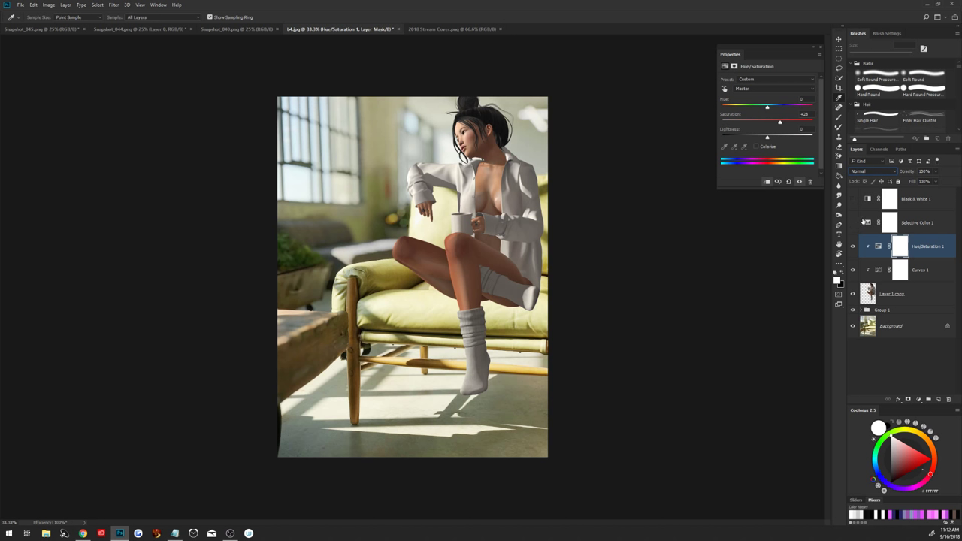
pyautogui.click(875, 172)
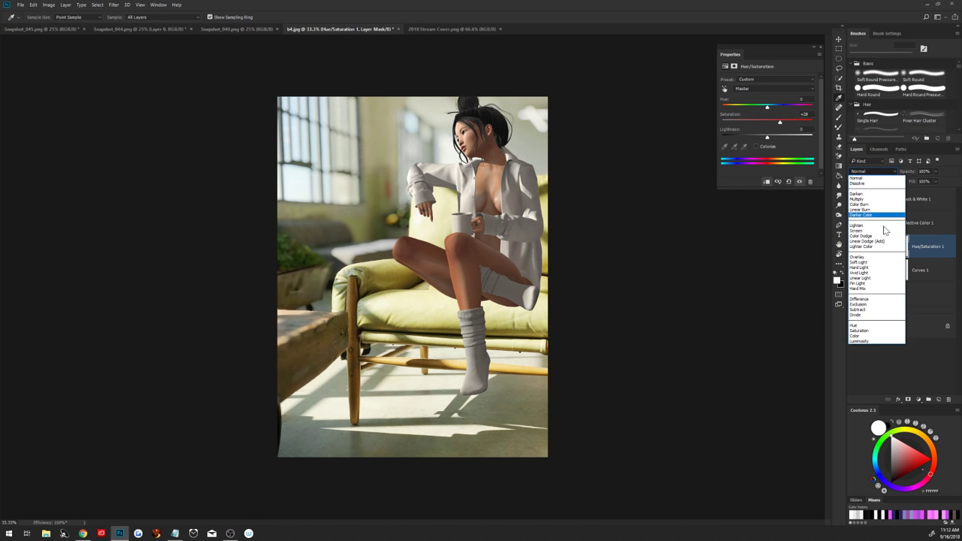
pyautogui.click(870, 331)
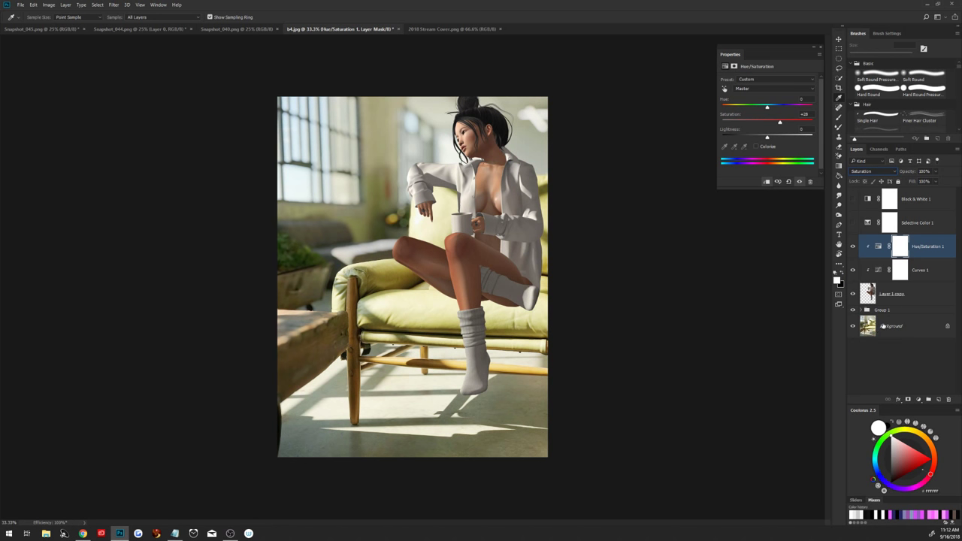
# Reduce the Reds saturation of Hue/Saturation 1 to about -15
pyautogui.click(758, 87)
pyautogui.click(752, 95)
pyautogui.moveTo(769, 122); pyautogui.dragTo(763, 121)
pyautogui.click(920, 400)
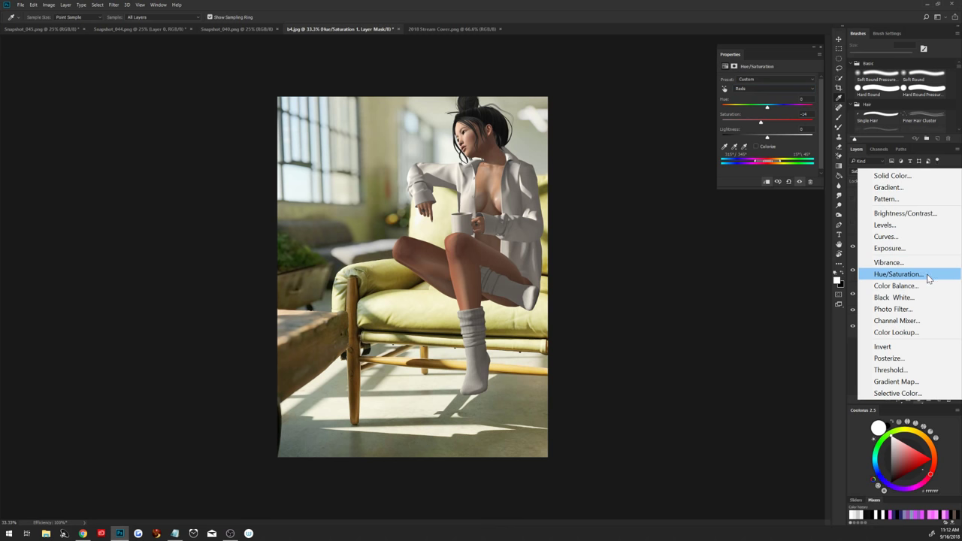
# Add a #6c6c6c grey Color Fill layer set to Luminosity blending
pyautogui.click(902, 176)
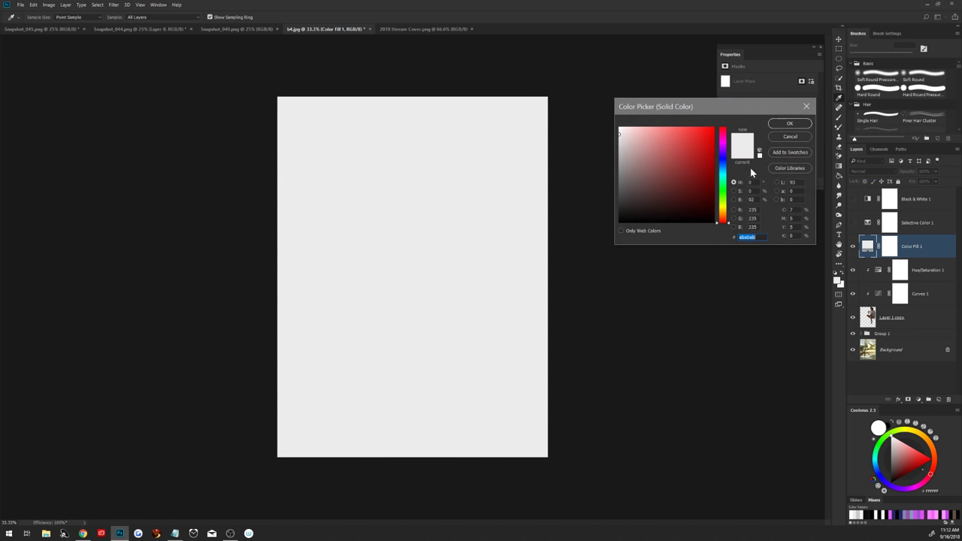
pyautogui.write('6c6c6c')
pyautogui.click(786, 124)
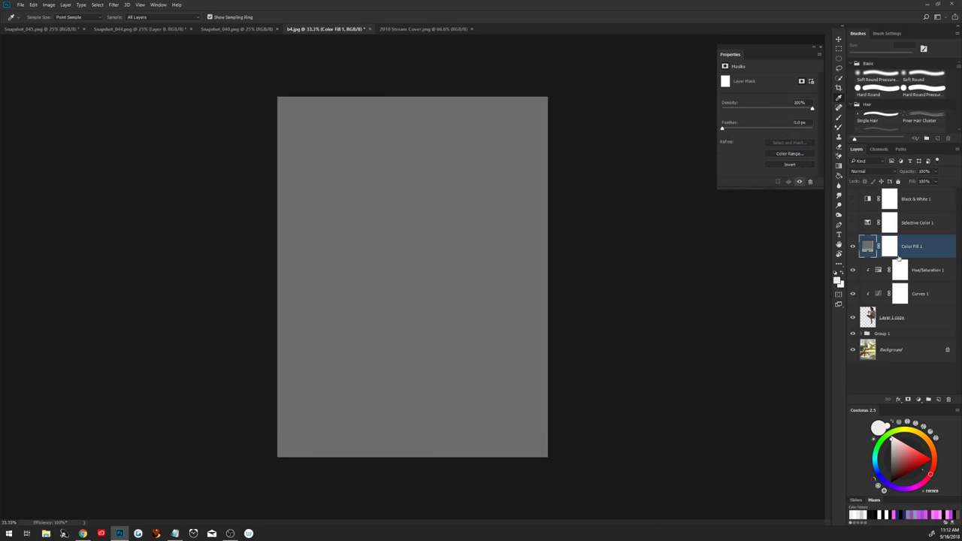
pyautogui.click(872, 172)
pyautogui.click(875, 343)
# Add a Hue/Saturation 2 adjustment with saturation boosted to about +63
pyautogui.click(919, 400)
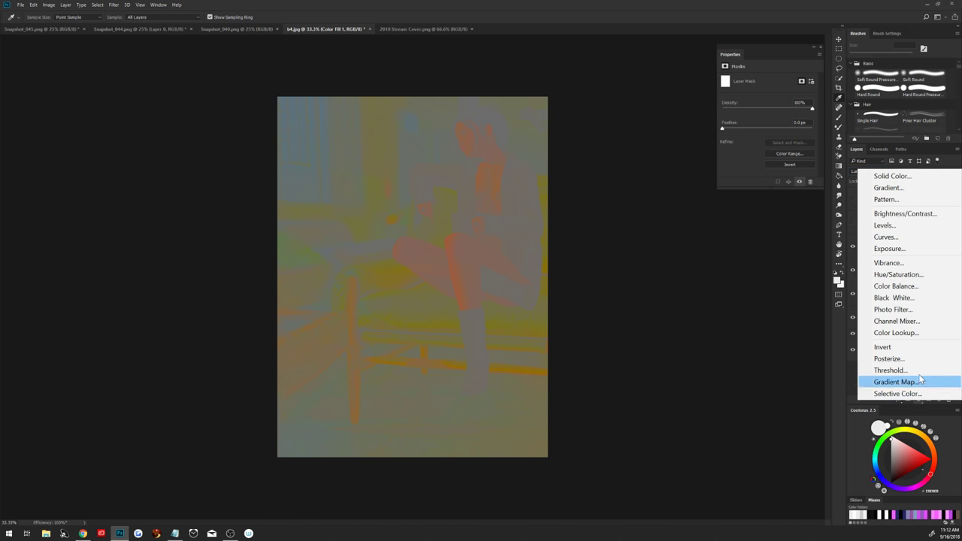
pyautogui.click(905, 275)
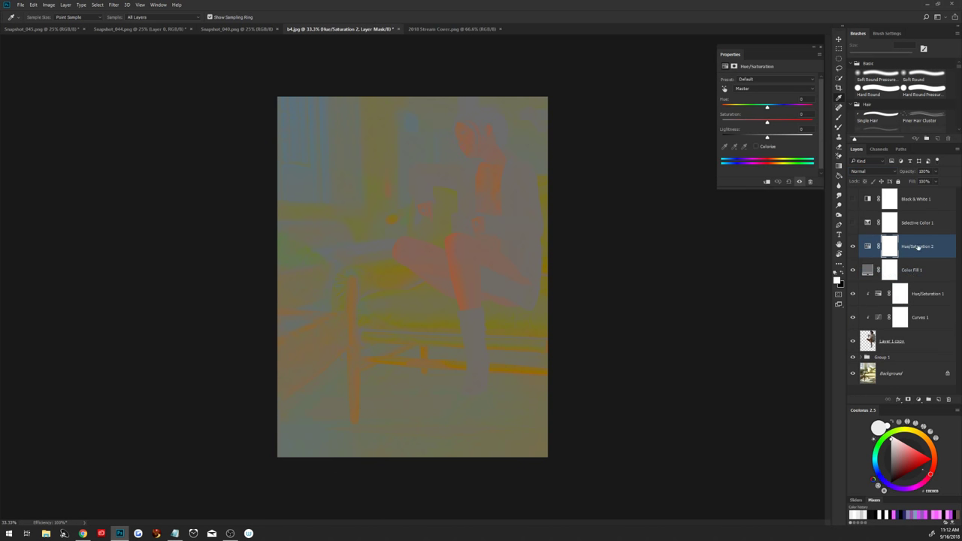
pyautogui.moveTo(768, 124); pyautogui.dragTo(796, 124)
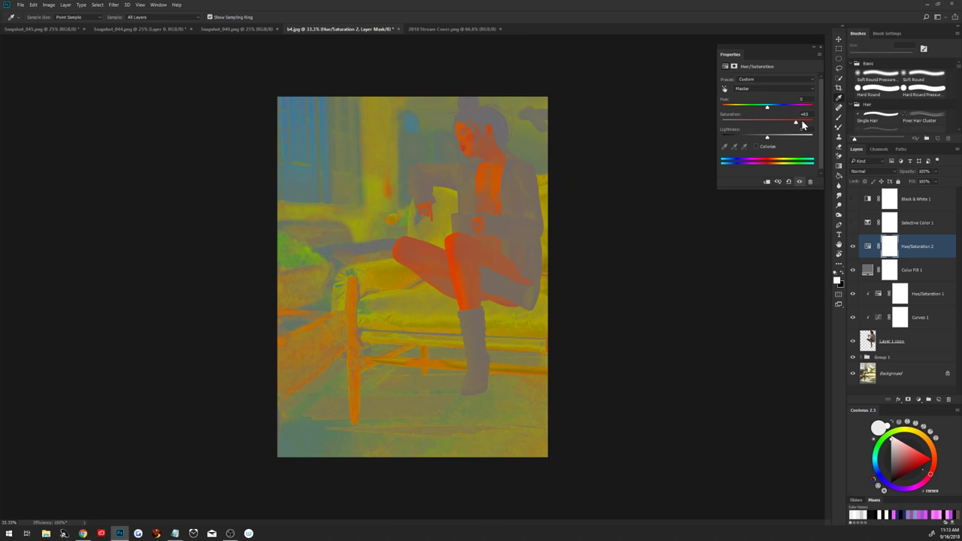
# Group Color Fill 1 and Hue/Saturation 2 into Group 2
pyautogui.keyDown('shift'); pyautogui.click(919, 271); pyautogui.keyUp('shift')
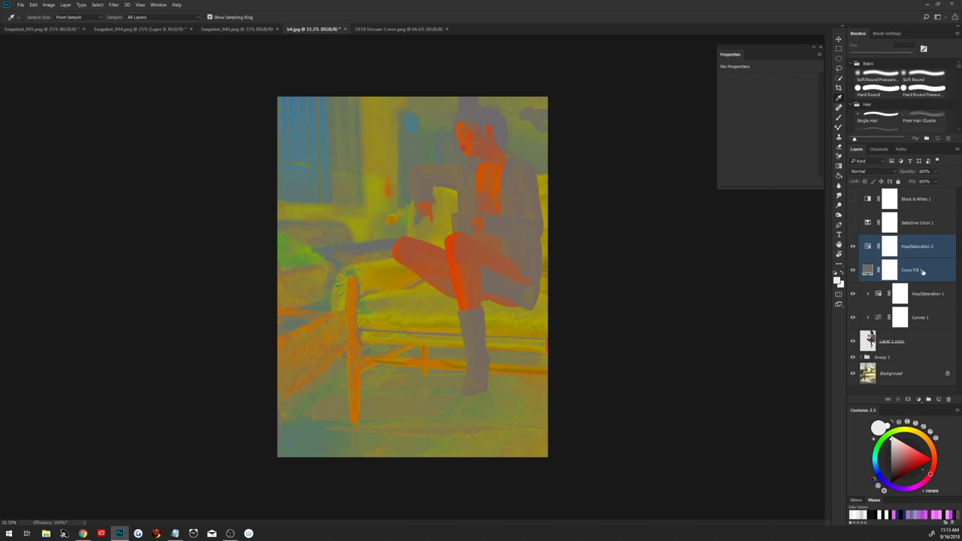
pyautogui.hotkey('ctrl', 'g')
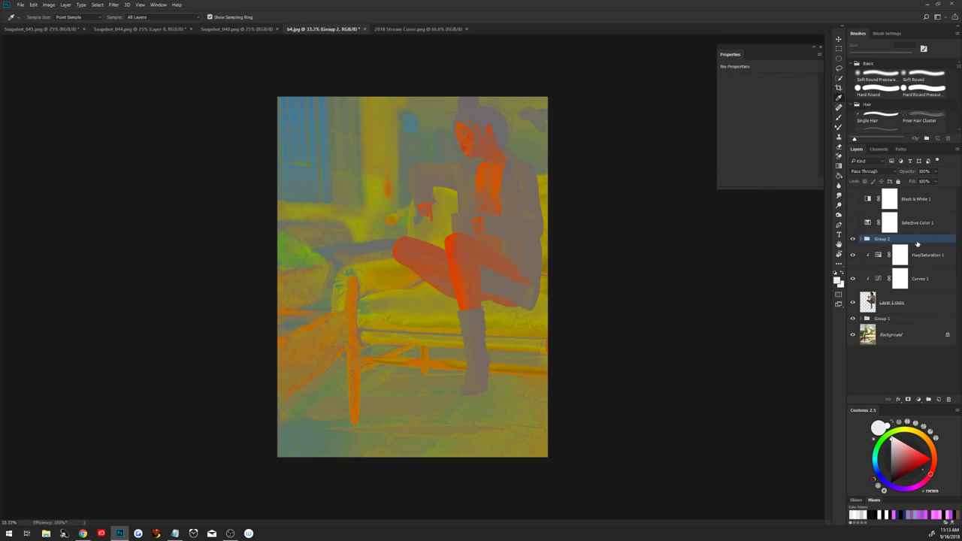
pyautogui.click(927, 260)
# Add a Selective Color adjustment clipped to the avatar and hide Group 2
pyautogui.click(918, 399)
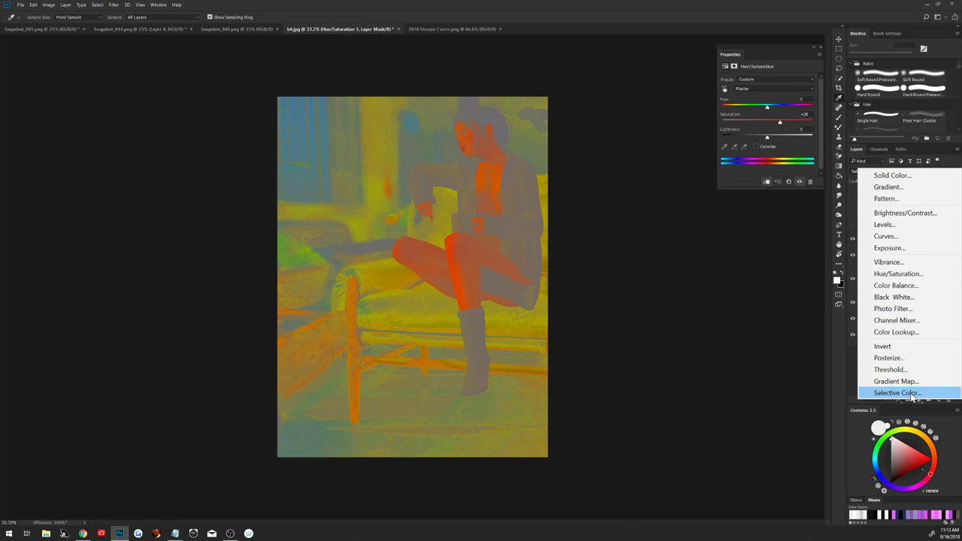
pyautogui.click(913, 391)
pyautogui.rightClick(917, 255)
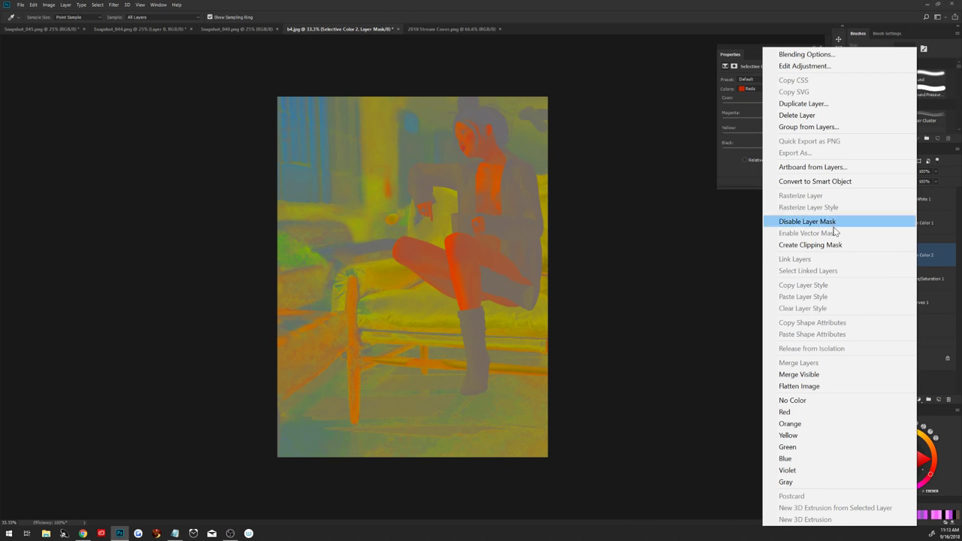
pyautogui.click(827, 245)
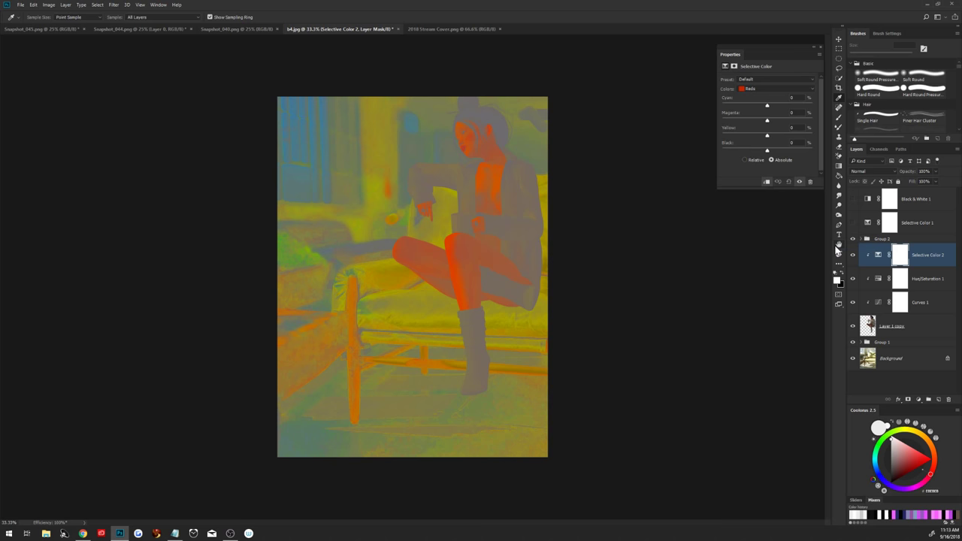
pyautogui.click(853, 239)
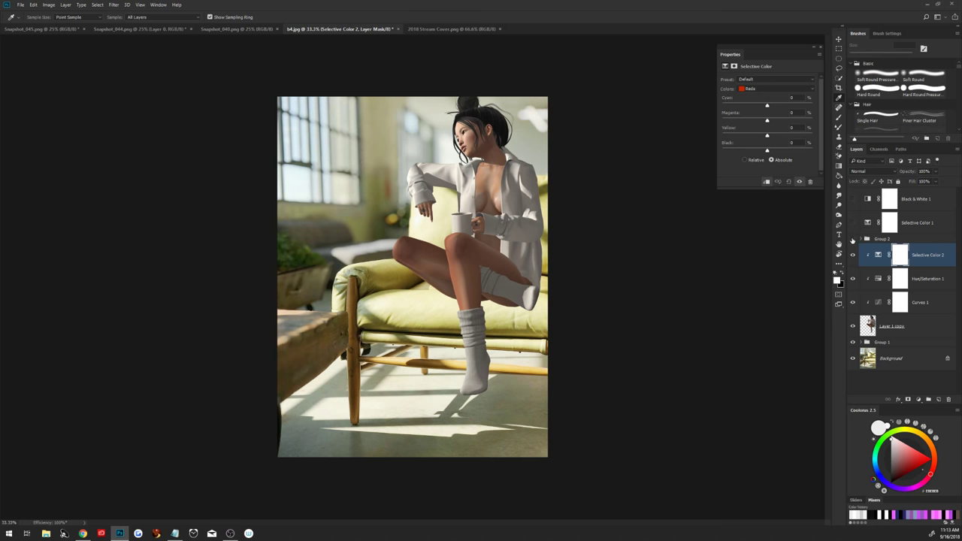
# Set Selective Color 2 to Hue blending and adjust the Blacks' cyan and yellow
pyautogui.click(853, 240)
pyautogui.click(878, 174)
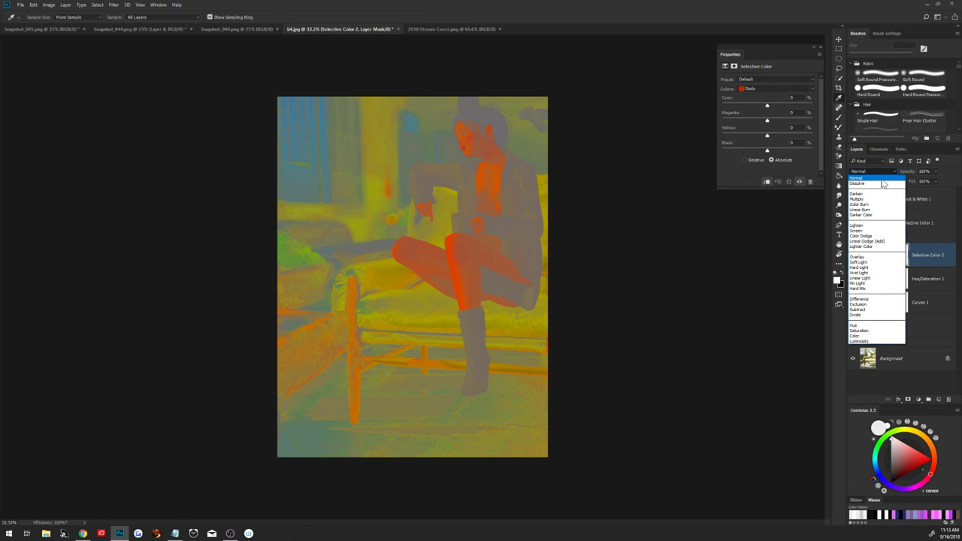
pyautogui.click(875, 325)
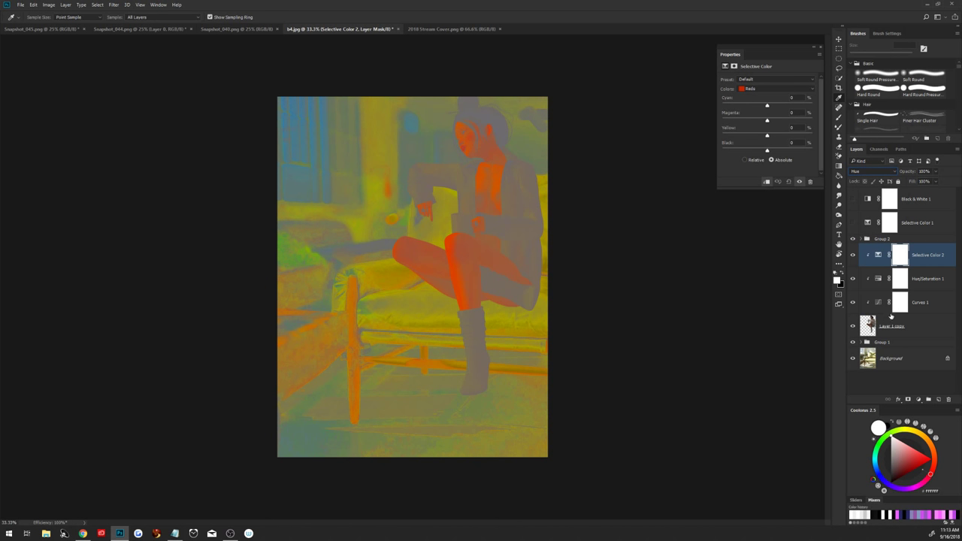
pyautogui.click(763, 89)
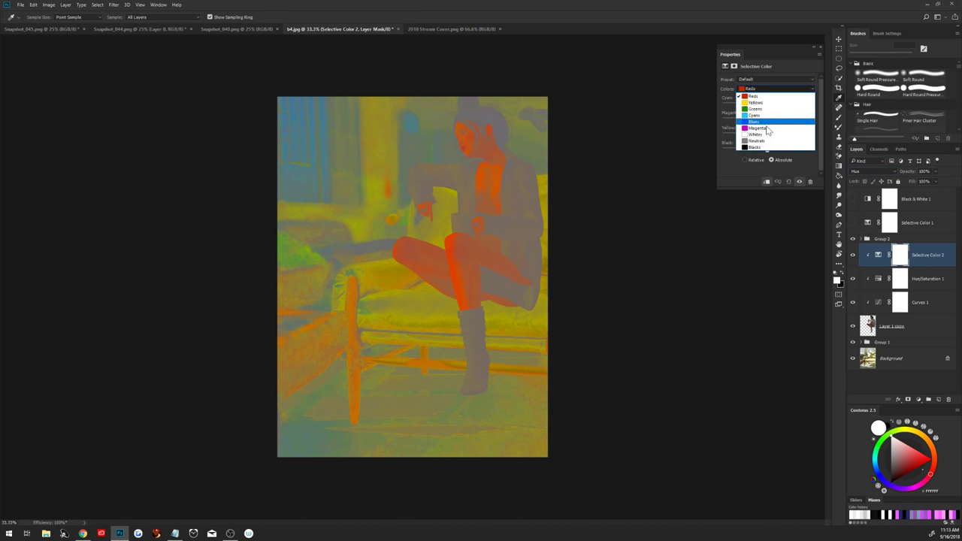
pyautogui.click(765, 148)
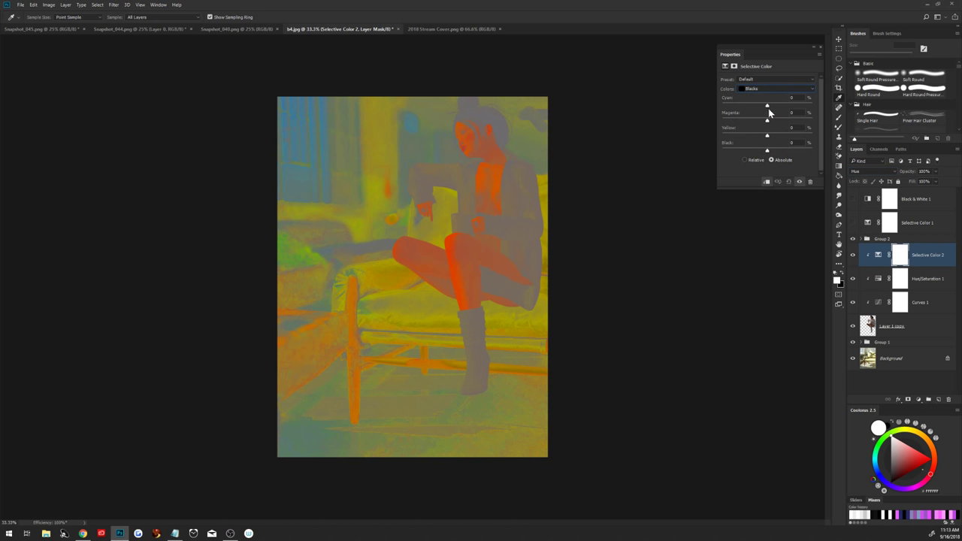
pyautogui.moveTo(767, 106); pyautogui.dragTo(763, 106)
pyautogui.moveTo(768, 139); pyautogui.dragTo(779, 141)
pyautogui.moveTo(762, 107); pyautogui.dragTo(763, 123)
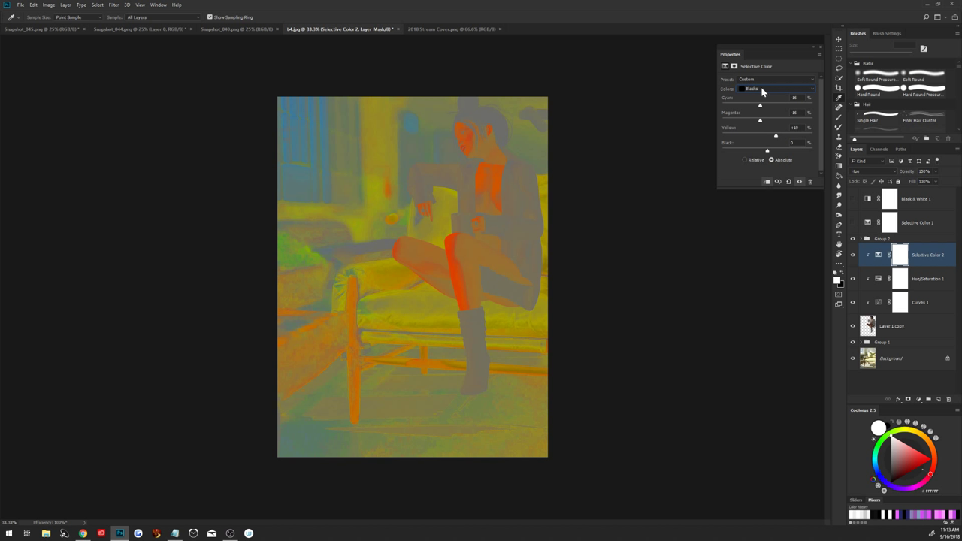
# Shift the Whites to Cyan -10, Magenta -4, Yellow -3, then hide Group 2
pyautogui.click(761, 88)
pyautogui.click(763, 135)
pyautogui.click(853, 238)
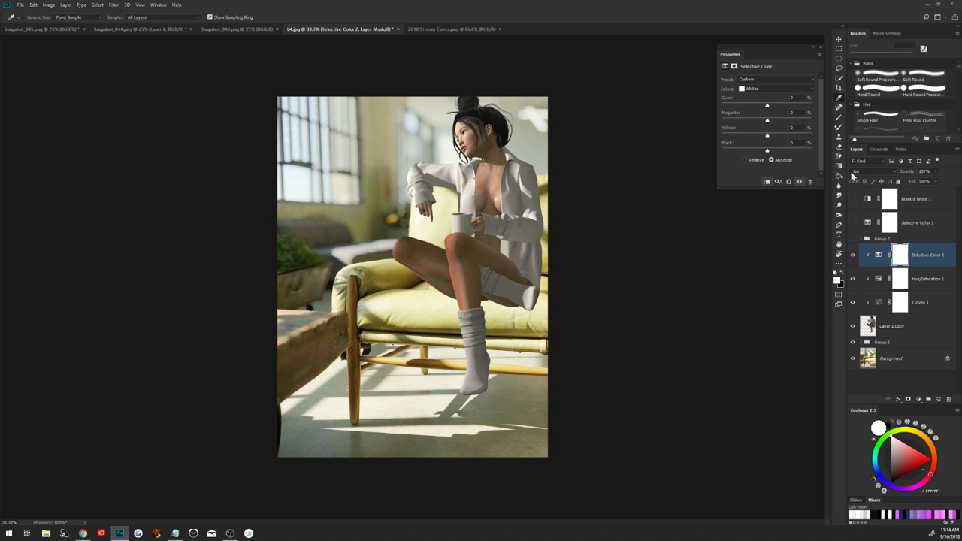
pyautogui.click(853, 238)
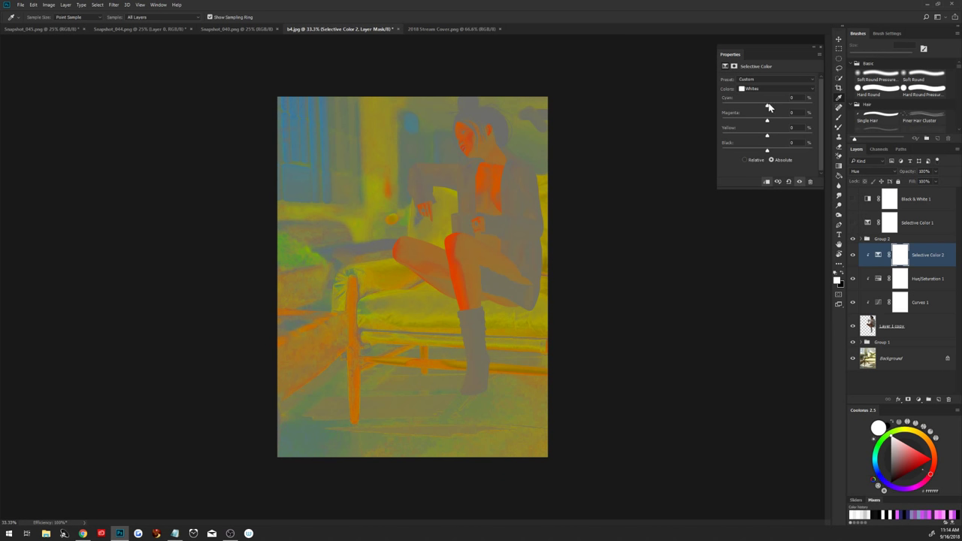
pyautogui.moveTo(768, 106); pyautogui.dragTo(769, 109)
pyautogui.moveTo(768, 136); pyautogui.dragTo(768, 122)
pyautogui.moveTo(773, 136); pyautogui.dragTo(762, 109)
pyautogui.click(853, 239)
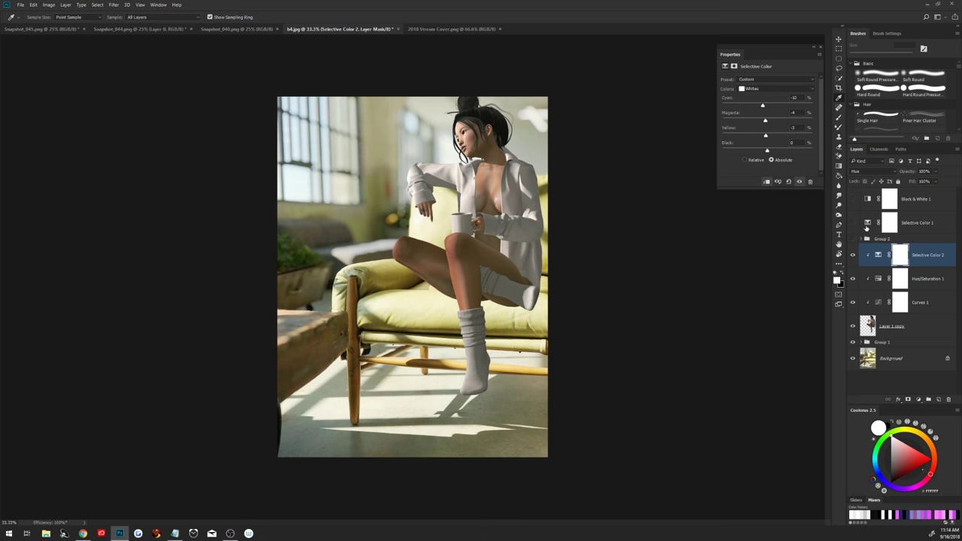
pyautogui.moveTo(852, 260); pyautogui.dragTo(852, 302)
# Delete Black & White 1, Selective Color 1 and Group 2
pyautogui.click(913, 199)
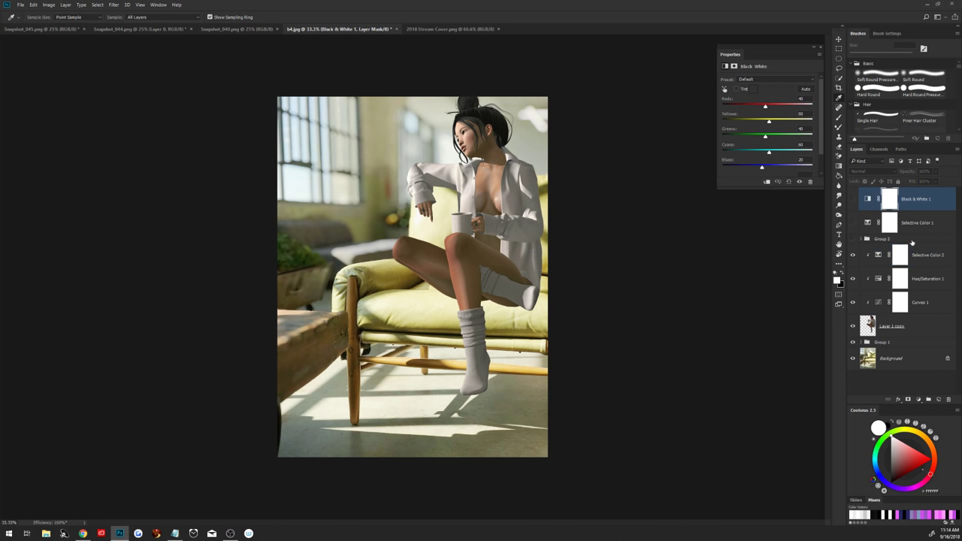
pyautogui.keyDown('shift'); pyautogui.click(911, 239); pyautogui.keyUp('shift')
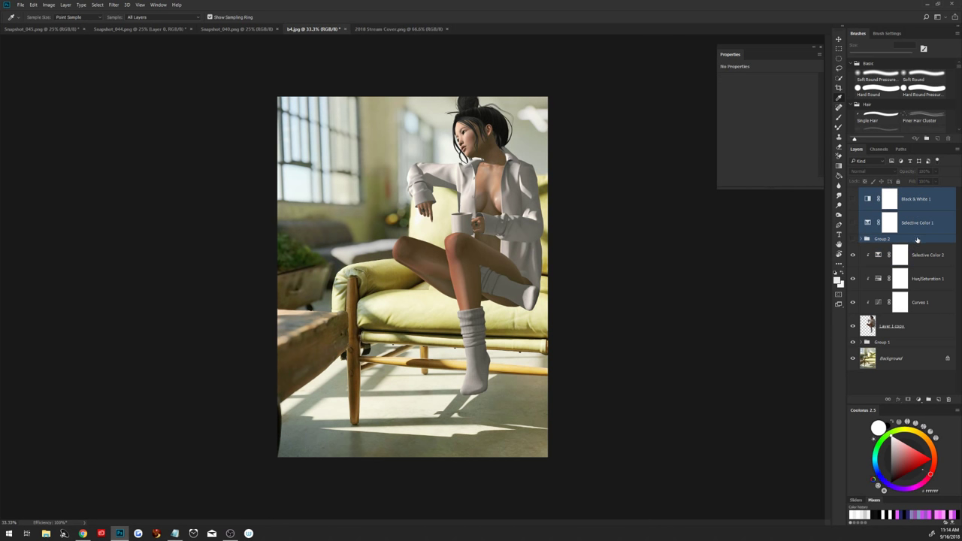
pyautogui.press('Delete')
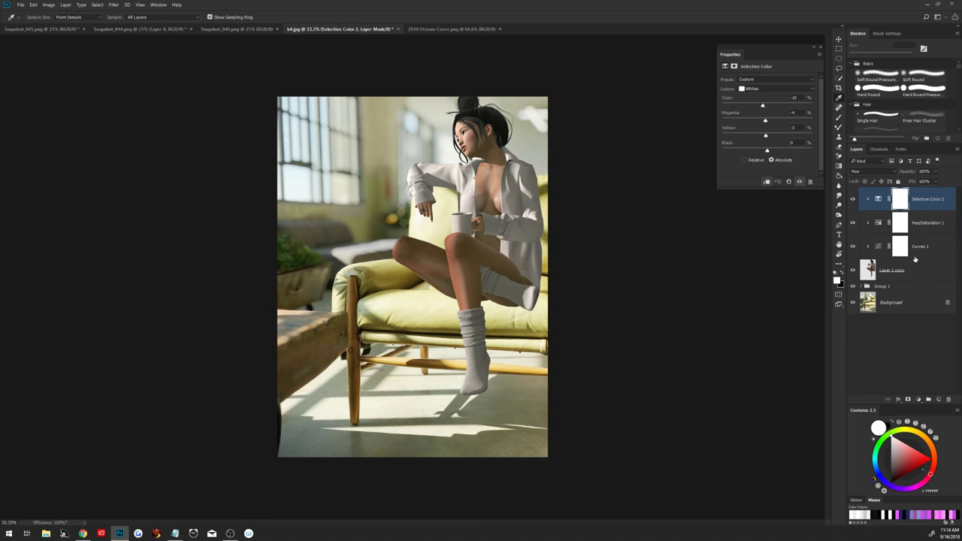
# Convert the avatar and its adjustments to a smart object, then rasterize it
pyautogui.keyDown('shift'); pyautogui.click(914, 270); pyautogui.keyUp('shift')
pyautogui.rightClick(918, 272)
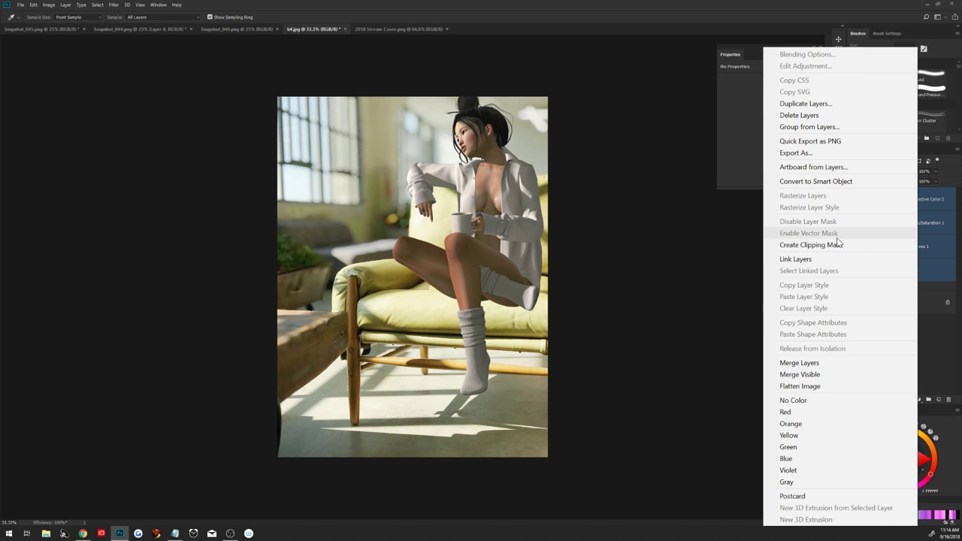
pyautogui.click(836, 181)
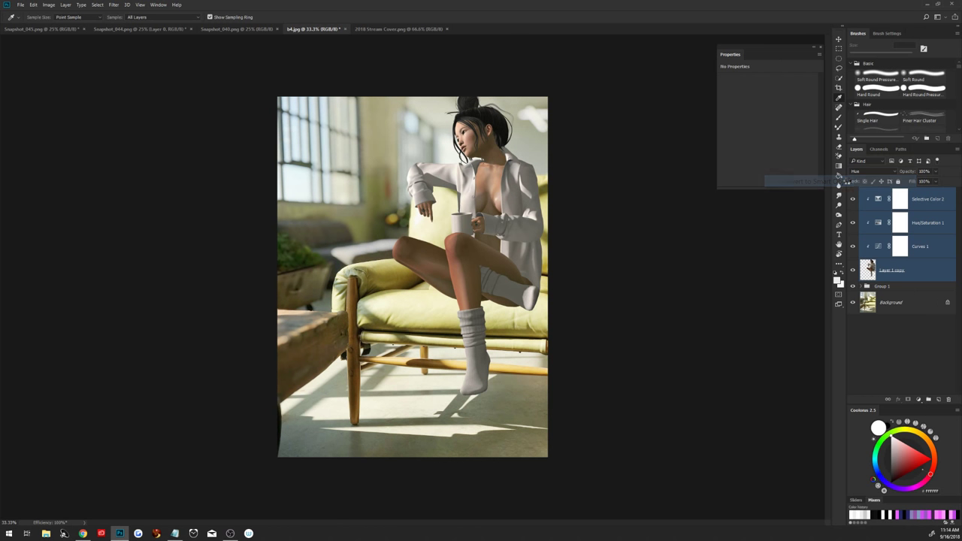
pyautogui.rightClick(913, 203)
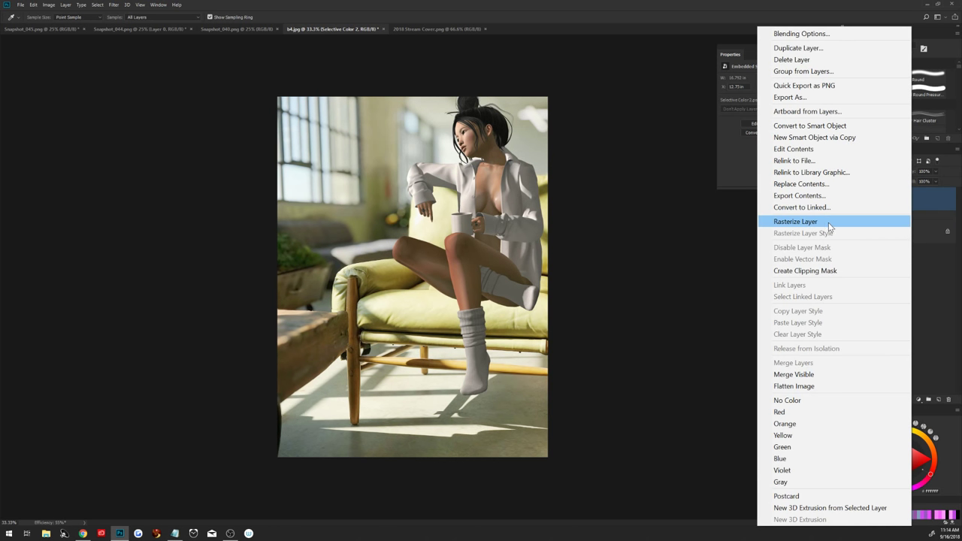
pyautogui.click(830, 222)
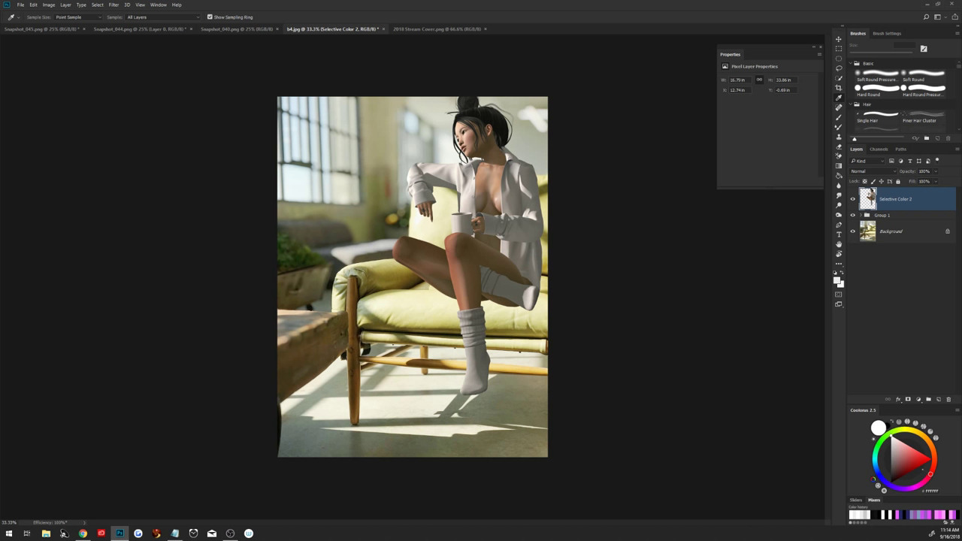
pyautogui.hotkey('alt', 'Tab')
pyautogui.hotkey('alt', 'Tab')
pyautogui.hotkey('ctrl', '+')
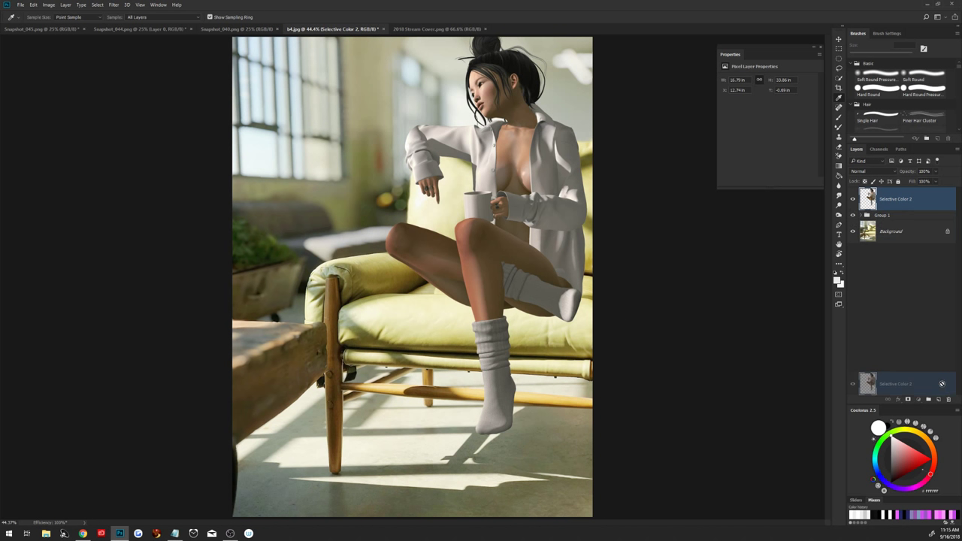
# Duplicate the flattened avatar layer and add a layer mask to the copy
pyautogui.moveTo(899, 200); pyautogui.dragTo(938, 399)
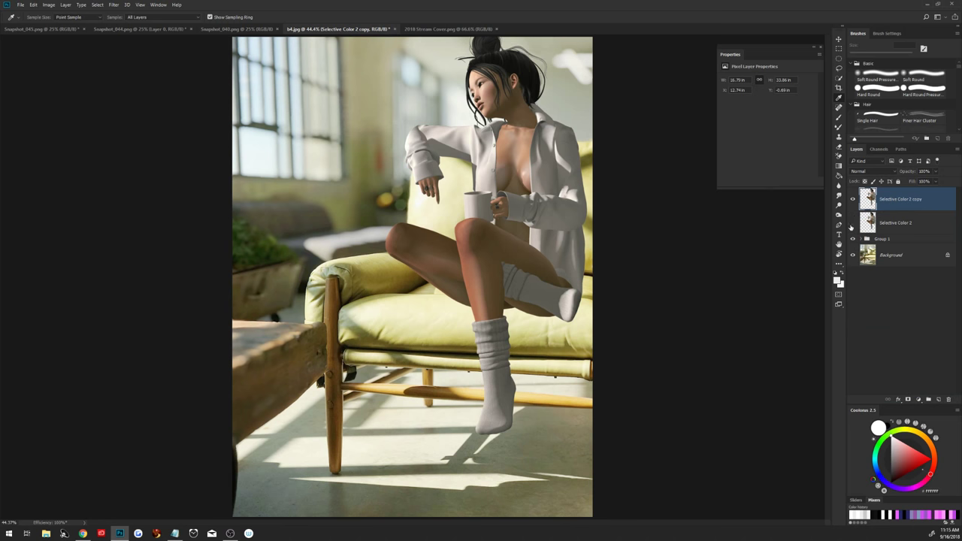
pyautogui.click(908, 399)
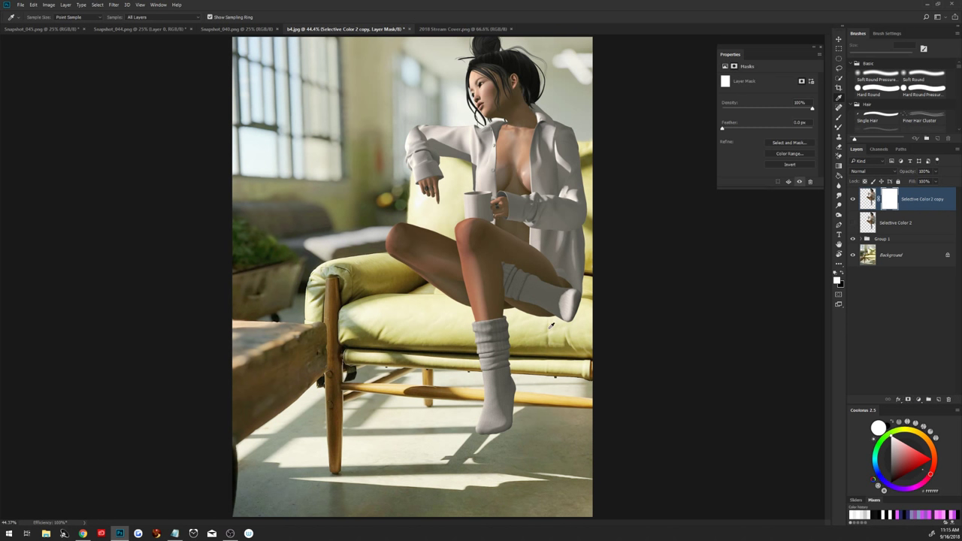
pyautogui.press('b')
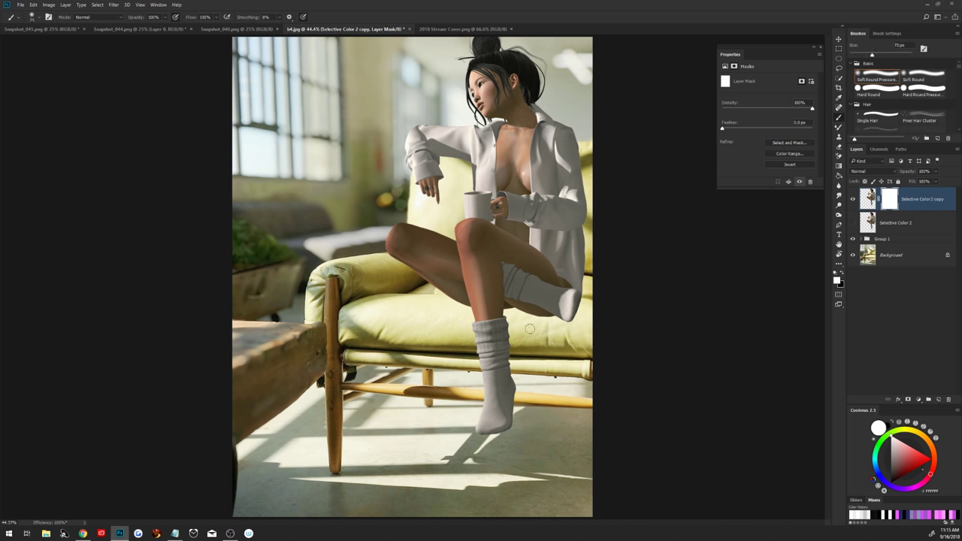
# Delete the copy's layer mask, add an empty layer, and set a white 37 px brush
pyautogui.press('x')
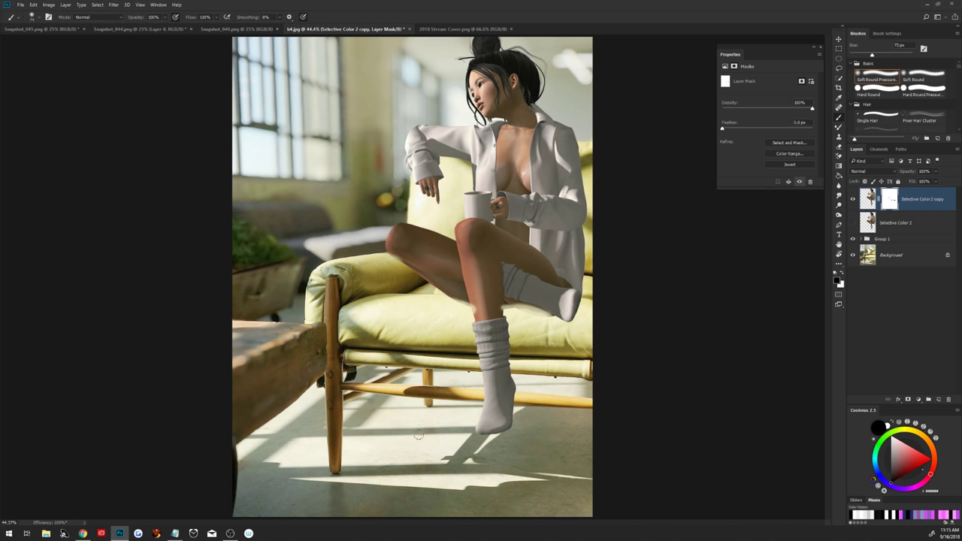
pyautogui.rightClick(889, 200)
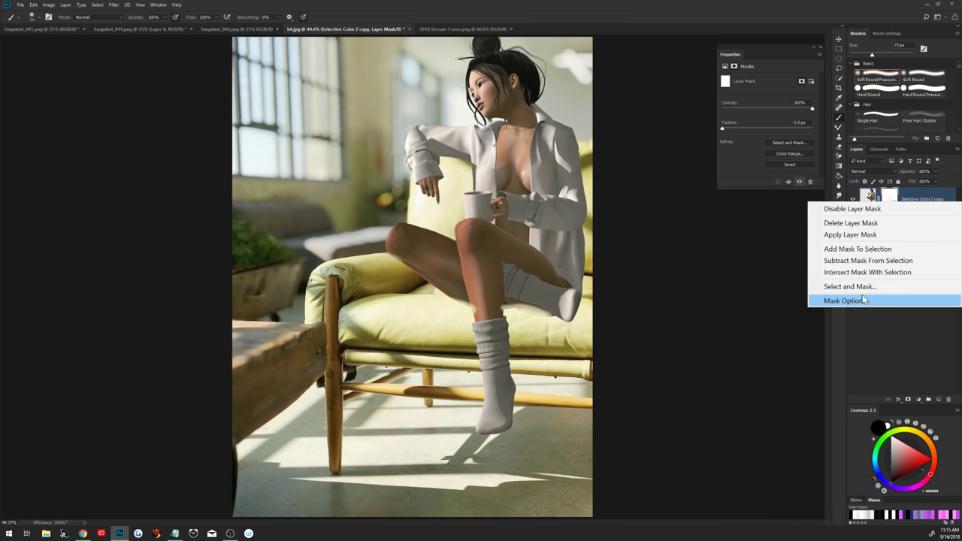
pyautogui.click(869, 224)
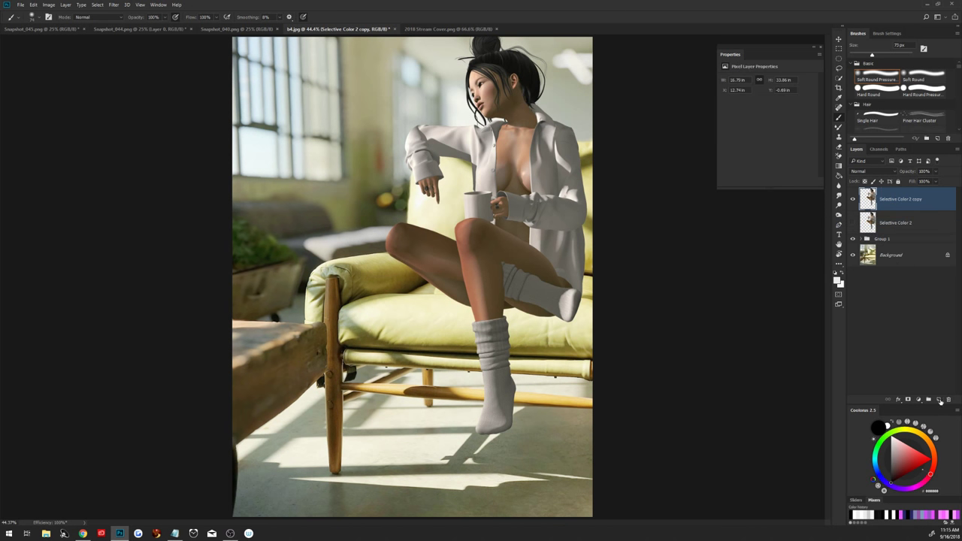
pyautogui.click(939, 400)
pyautogui.press('x')
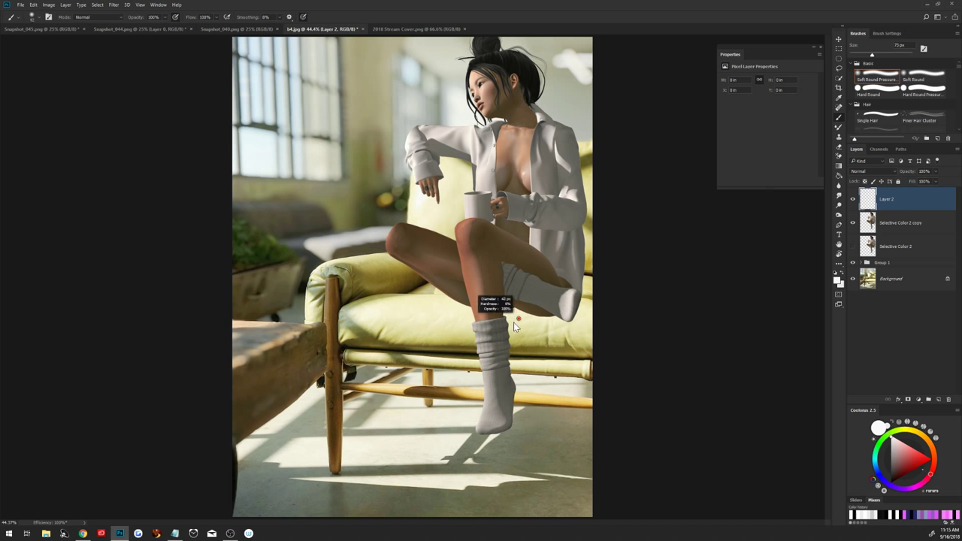
pyautogui.moveTo(515, 324); pyautogui.dragTo(655, 329)
# Delete the empty Layer 2 and add a fresh white mask to Selective Color 2 copy
pyautogui.press('z')
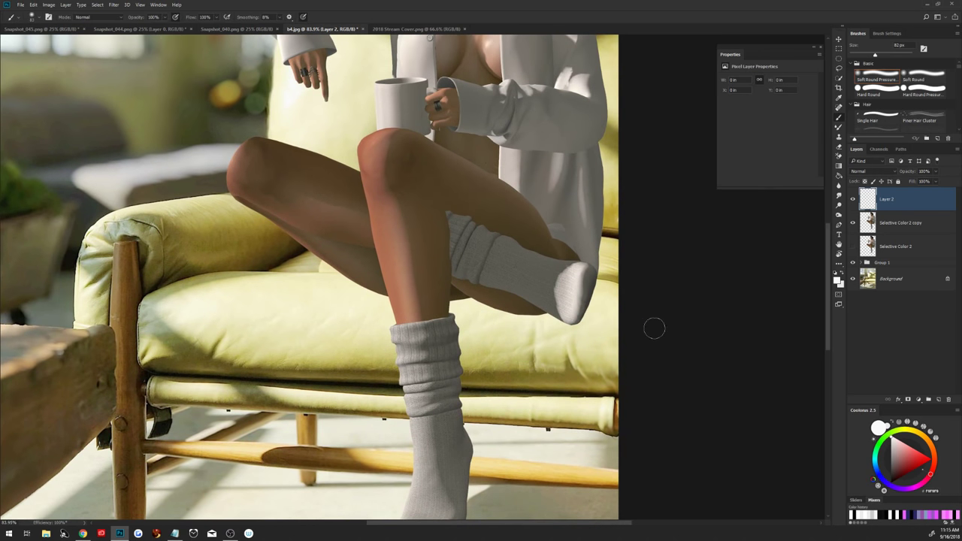
pyautogui.press('b')
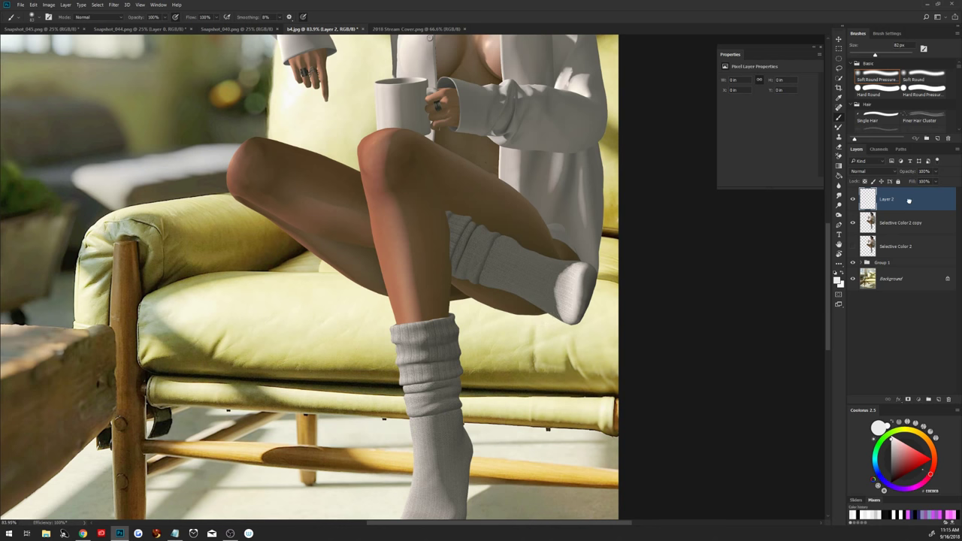
pyautogui.moveTo(910, 201); pyautogui.dragTo(949, 399)
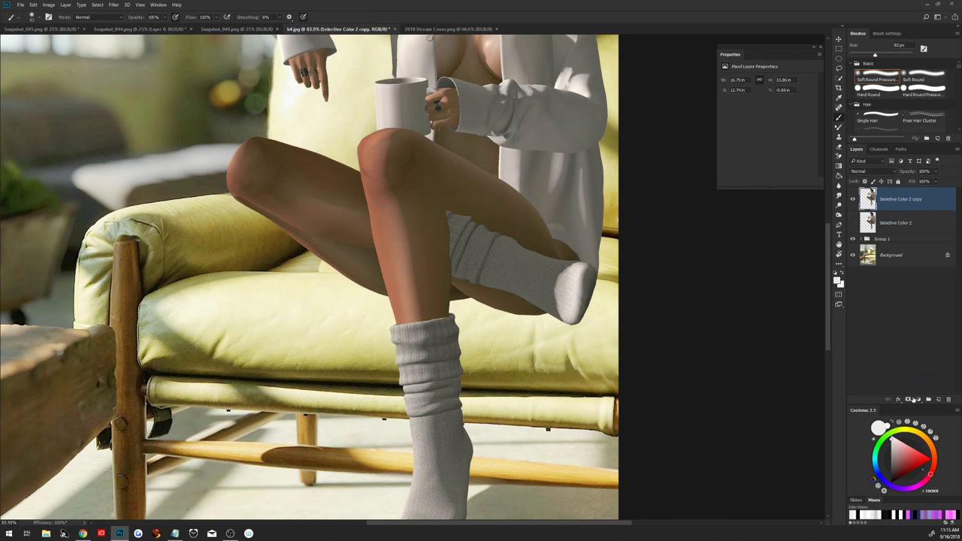
pyautogui.click(908, 399)
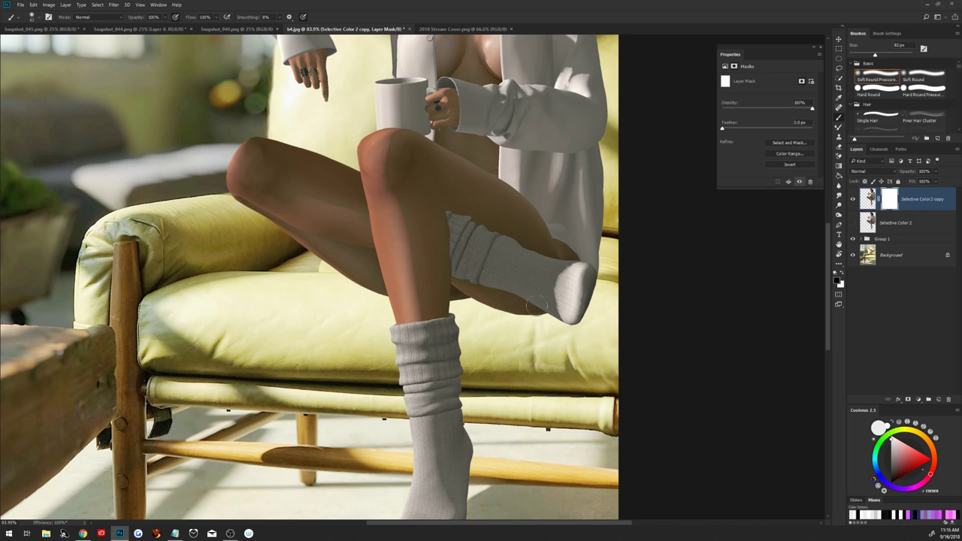
# Trace a closed Pen path along the sock's inner edge on a rotated view and make it a selection
pyautogui.press('p')
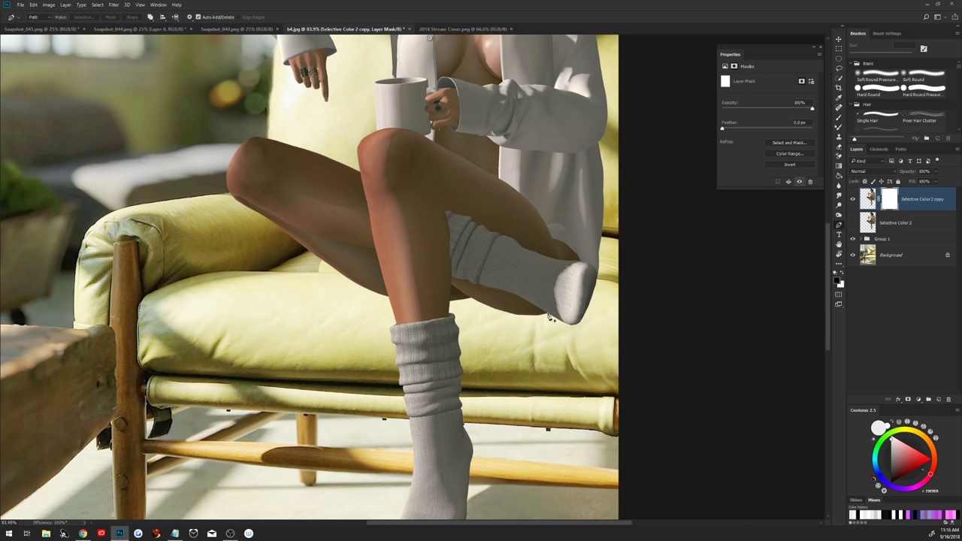
pyautogui.click(548, 316)
pyautogui.press('r')
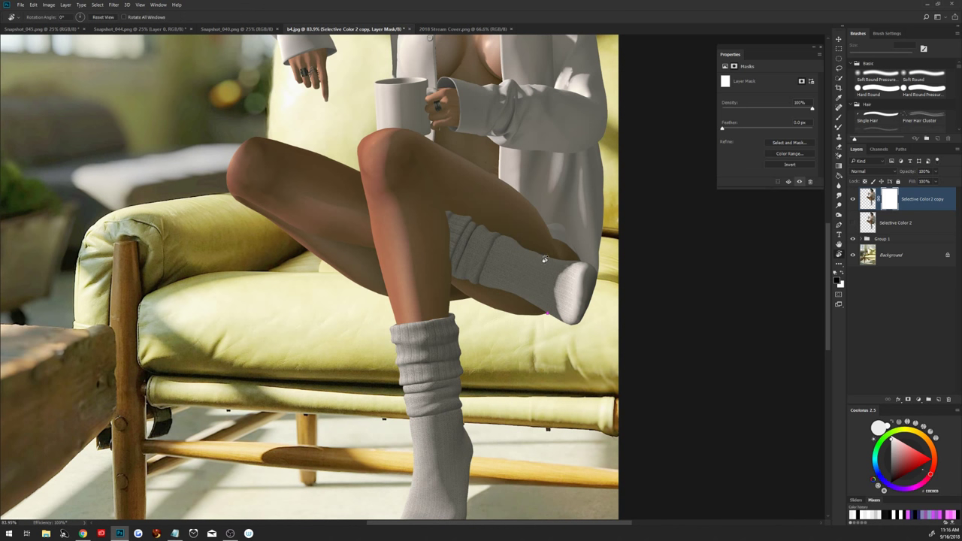
pyautogui.moveTo(572, 256)
pyautogui.mouseDown()
pyautogui.moveTo(390, 222)
pyautogui.moveTo(406, 218)
pyautogui.mouseUp()
pyautogui.press('p')
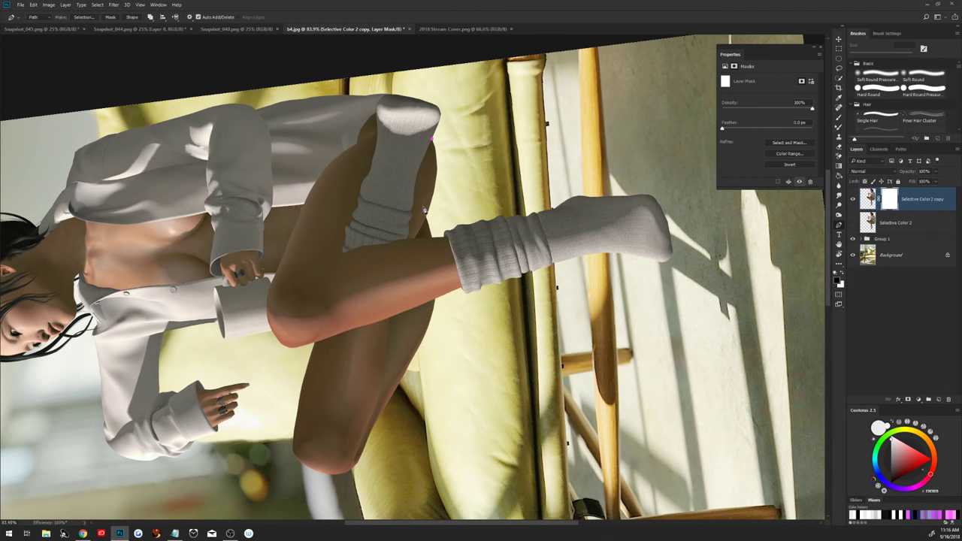
pyautogui.moveTo(424, 206); pyautogui.dragTo(425, 224)
pyautogui.click(440, 239)
pyautogui.click(445, 238)
pyautogui.moveTo(445, 238); pyautogui.dragTo(454, 190)
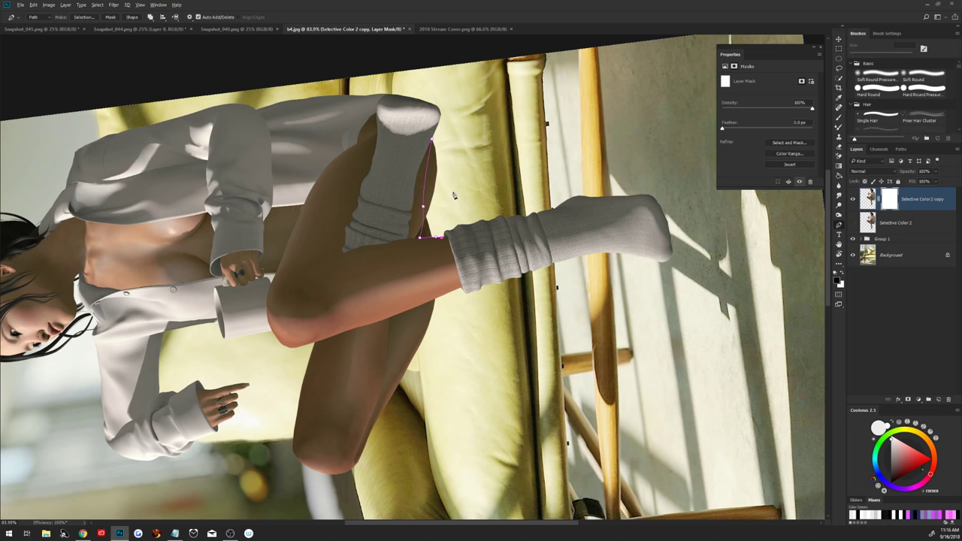
pyautogui.click(433, 139)
pyautogui.rightClick(445, 183)
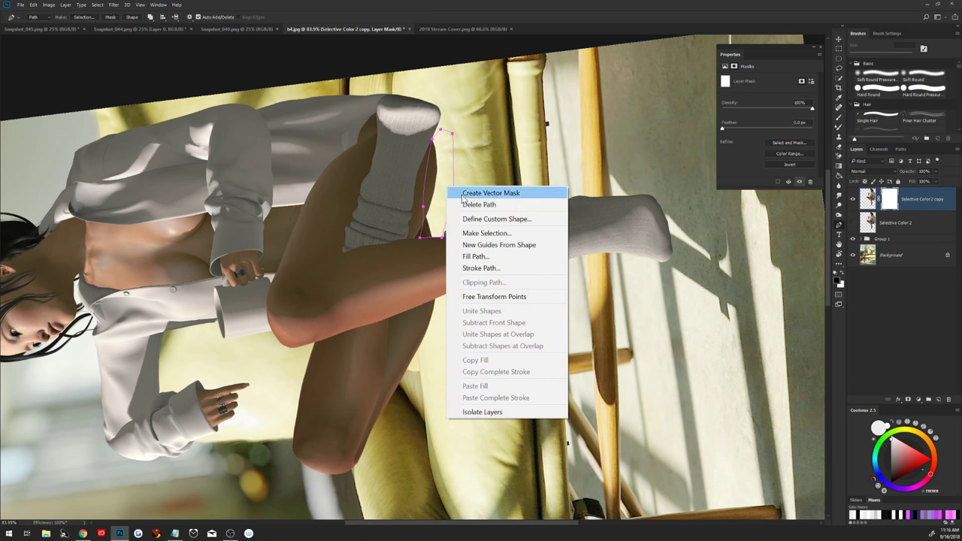
pyautogui.click(508, 234)
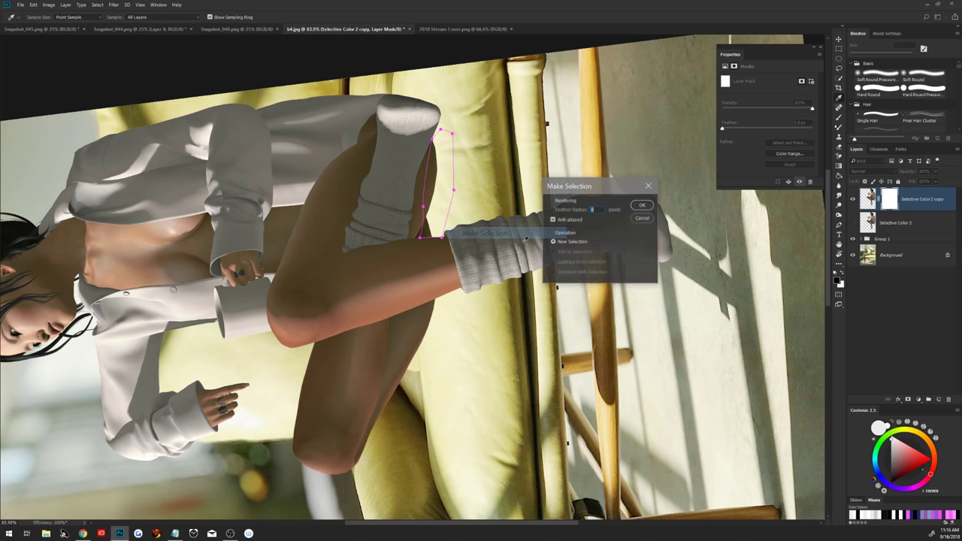
pyautogui.click(643, 208)
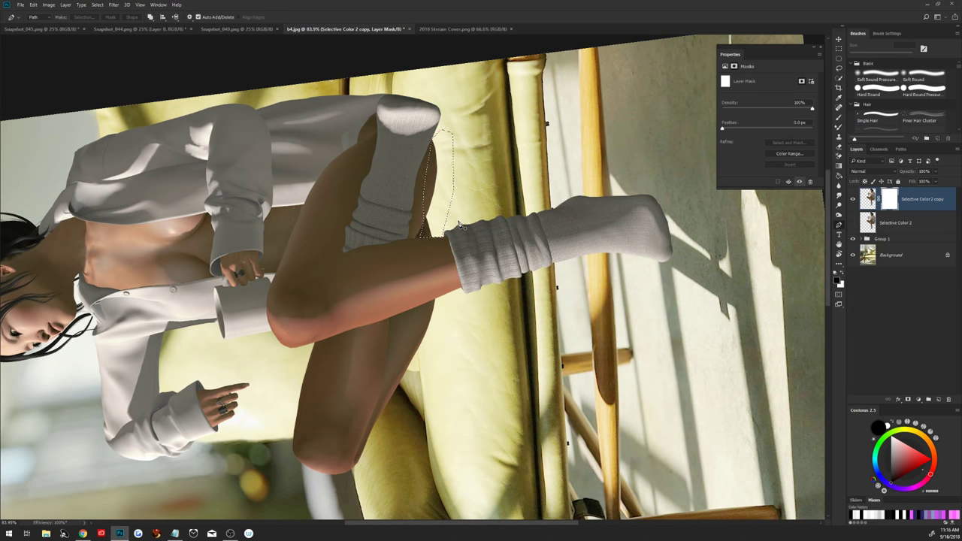
# Brush the mask inside the selected strip, then deselect and reset the view
pyautogui.press('b')
pyautogui.moveTo(439, 191)
pyautogui.mouseDown()
pyautogui.moveTo(437, 142)
pyautogui.moveTo(432, 234)
pyautogui.moveTo(430, 193)
pyautogui.mouseUp()
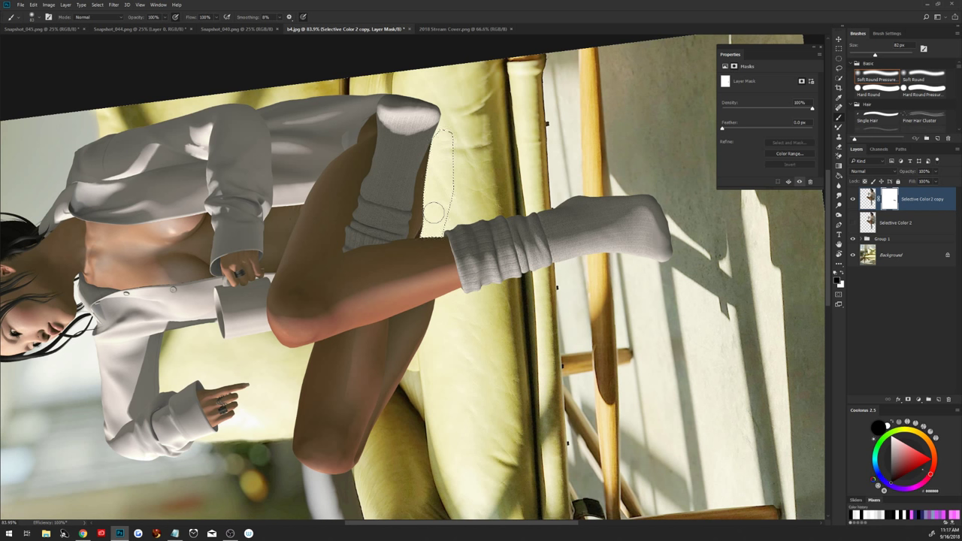
pyautogui.hotkey('ctrl', 'd')
pyautogui.press('Escape')
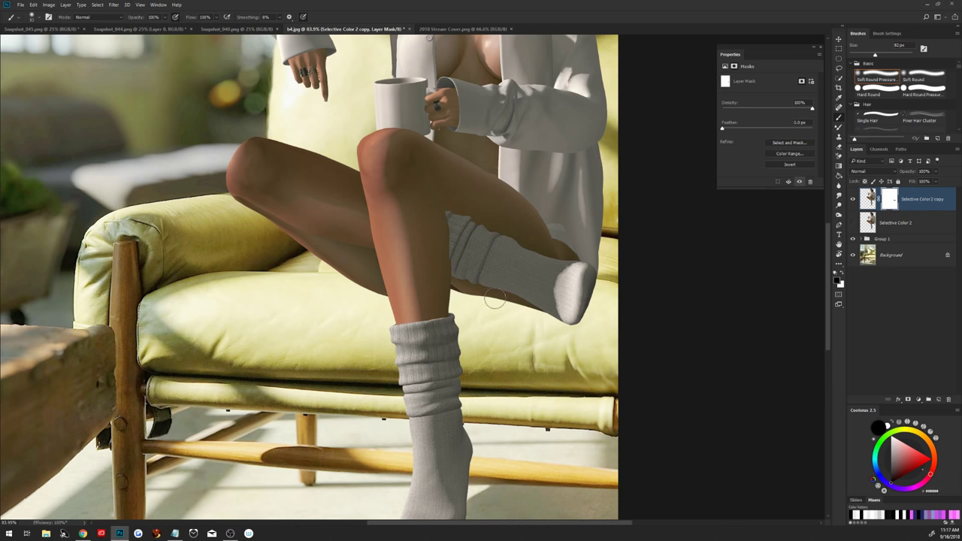
pyautogui.press('p')
pyautogui.press('r')
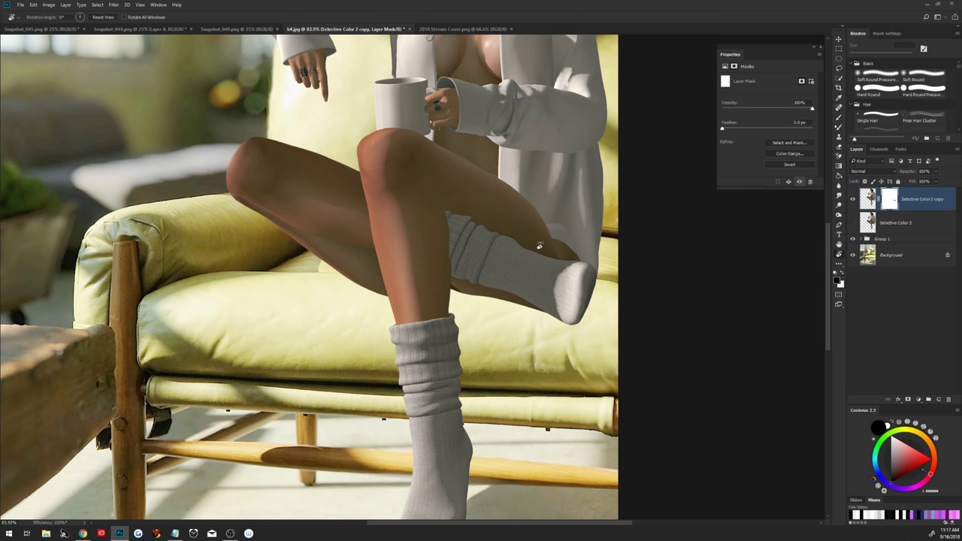
pyautogui.moveTo(607, 163); pyautogui.dragTo(369, 56)
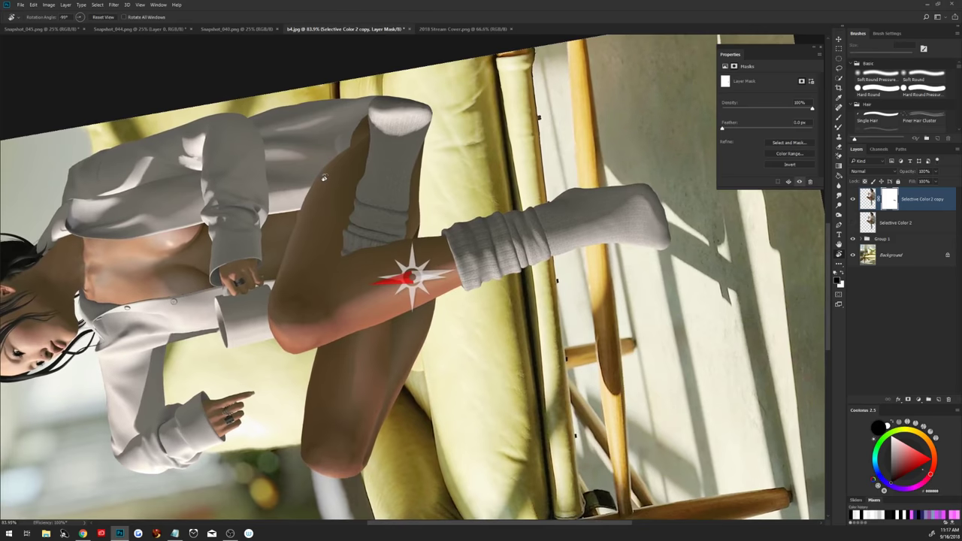
# Trace a closed Pen path down the underside of the raised sock and seat
pyautogui.press('p')
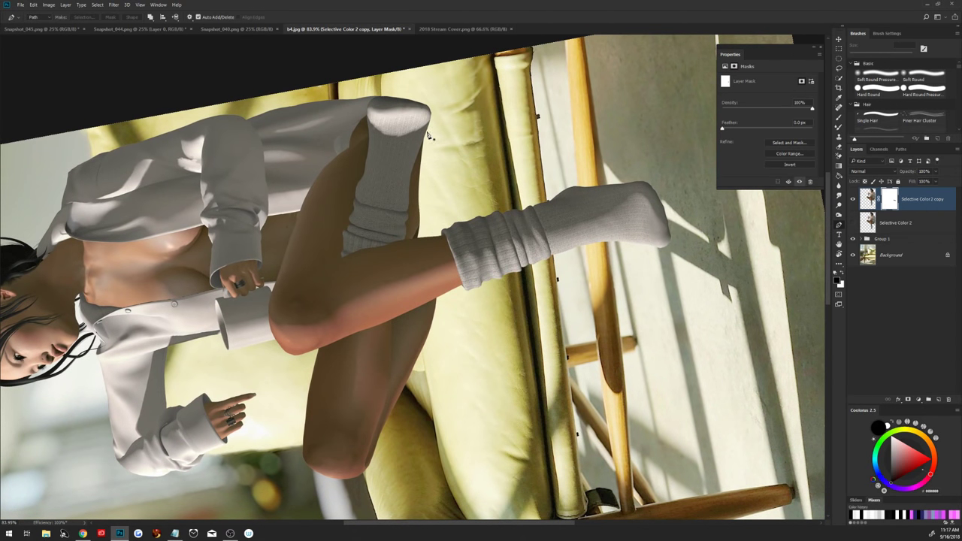
pyautogui.click(426, 133)
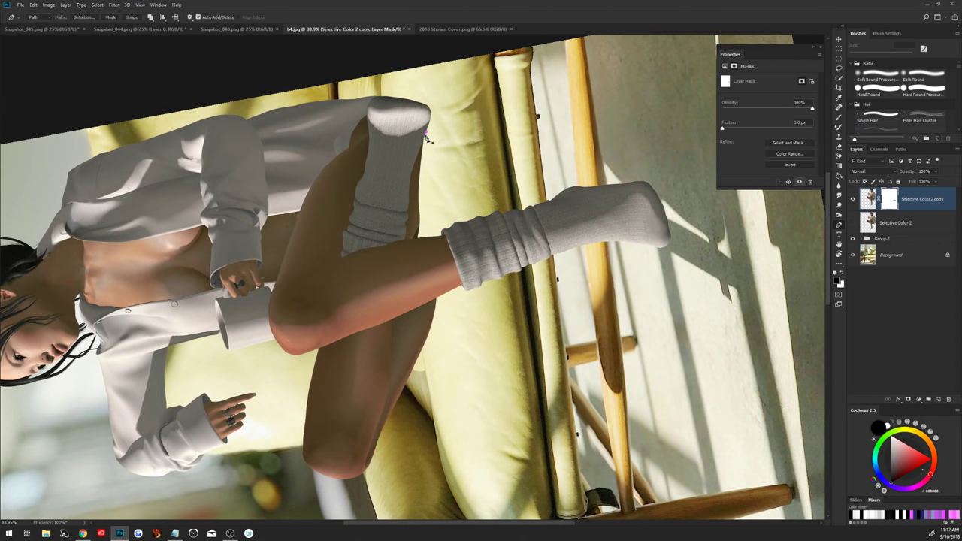
pyautogui.click(412, 174)
pyautogui.click(411, 193)
pyautogui.click(411, 207)
pyautogui.click(410, 222)
pyautogui.click(411, 237)
pyautogui.moveTo(441, 236); pyautogui.dragTo(463, 178)
pyautogui.click(425, 132)
# Turn the path into a selection, paint the mask inside it, and reset the view
pyautogui.rightClick(441, 172)
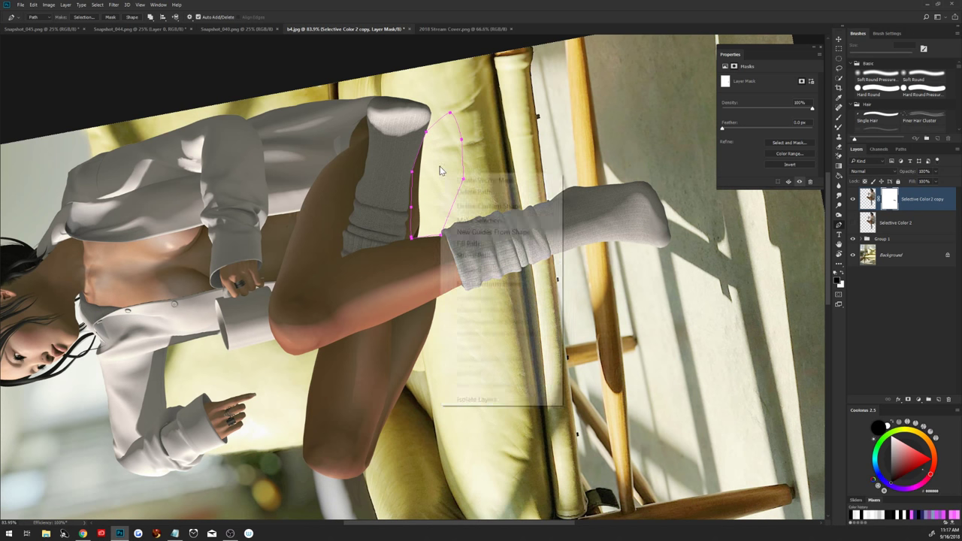
pyautogui.click(500, 218)
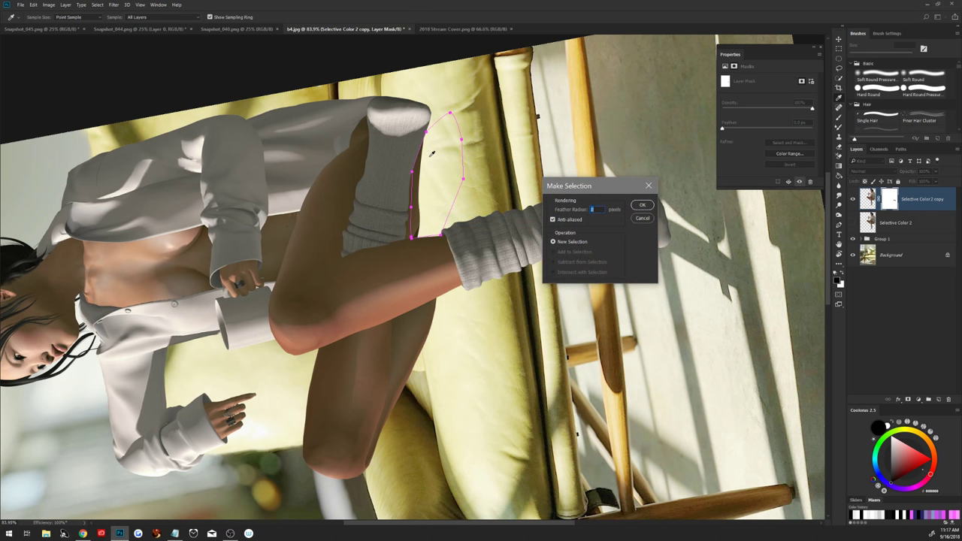
pyautogui.click(642, 205)
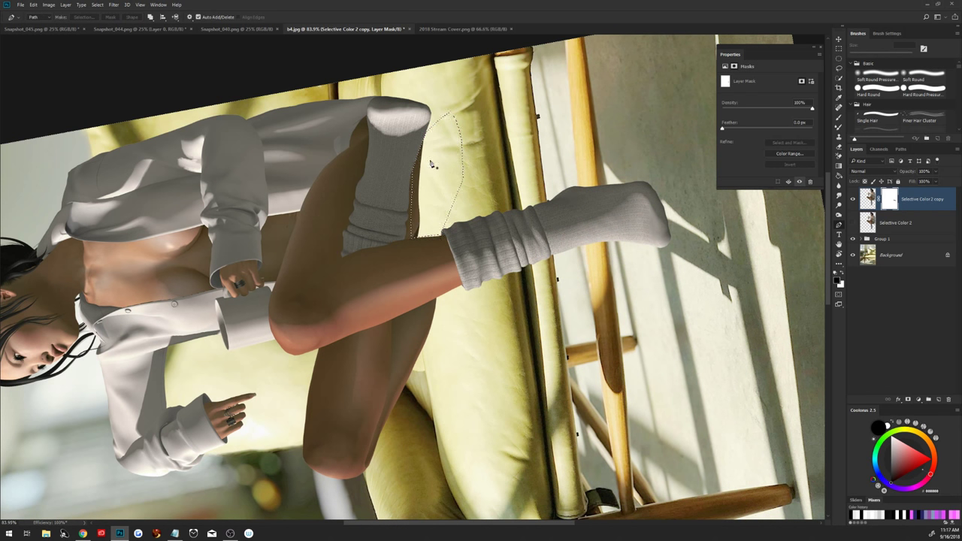
pyautogui.press('b')
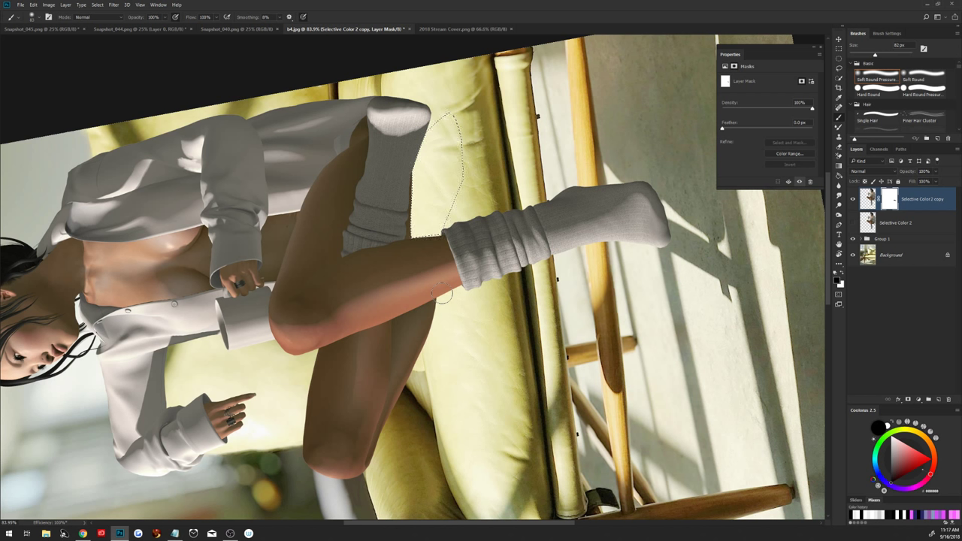
pyautogui.press('Escape')
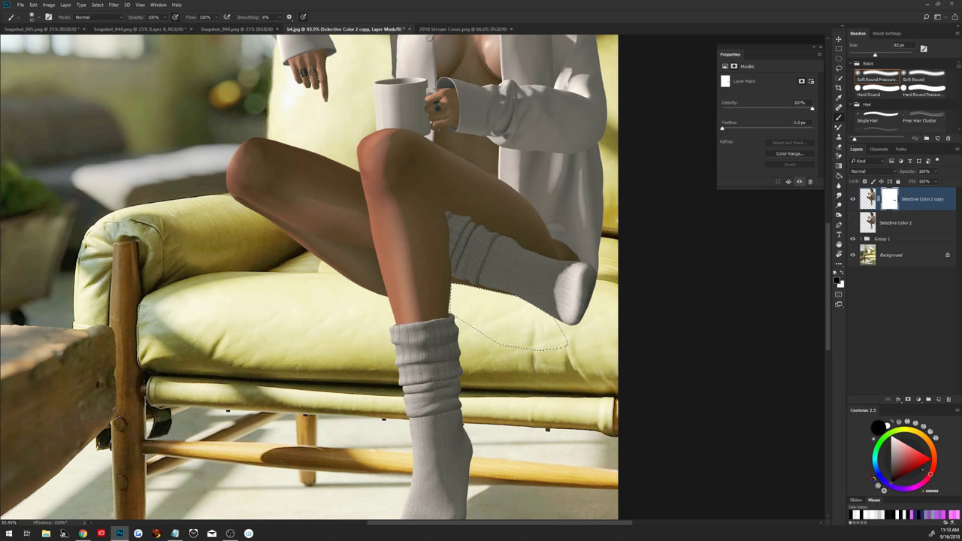
# Return from the browser to Photoshop and clear the existing selection
pyautogui.hotkey('alt', 'Tab')
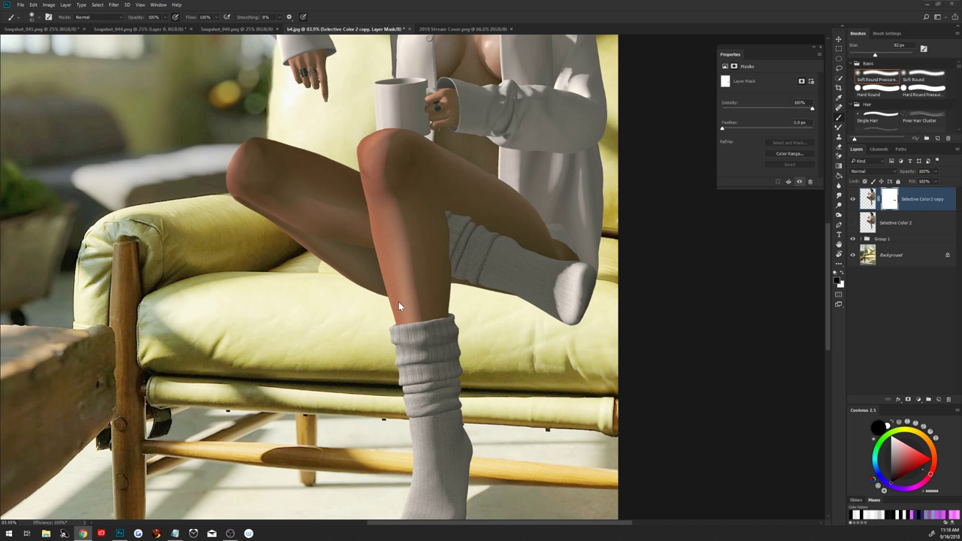
pyautogui.click(681, 343)
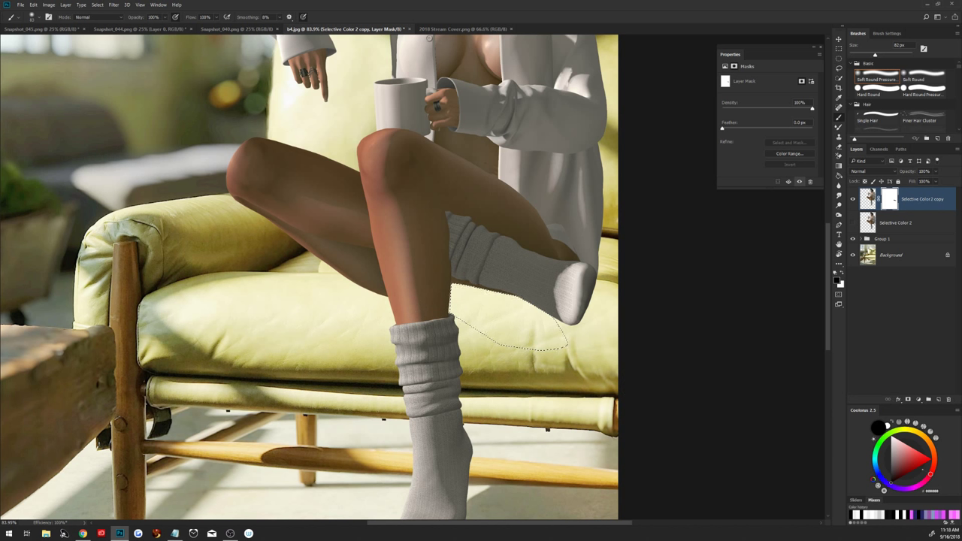
pyautogui.hotkey('alt', 'Tab')
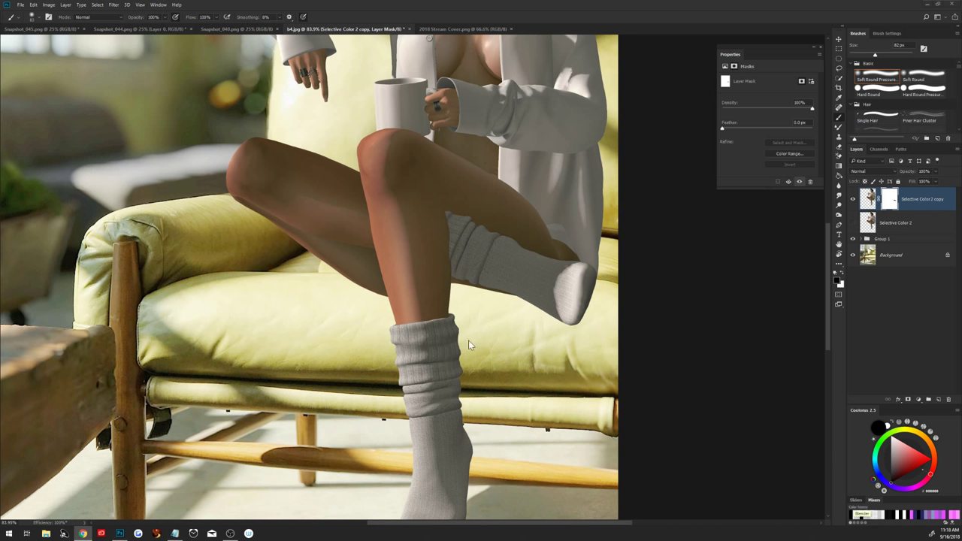
pyautogui.hotkey('alt', 'Tab')
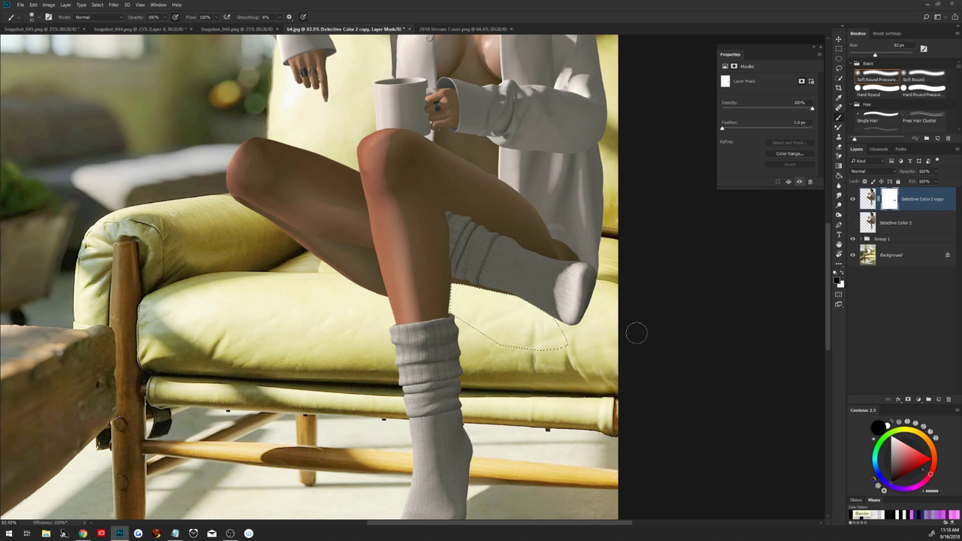
pyautogui.press('p')
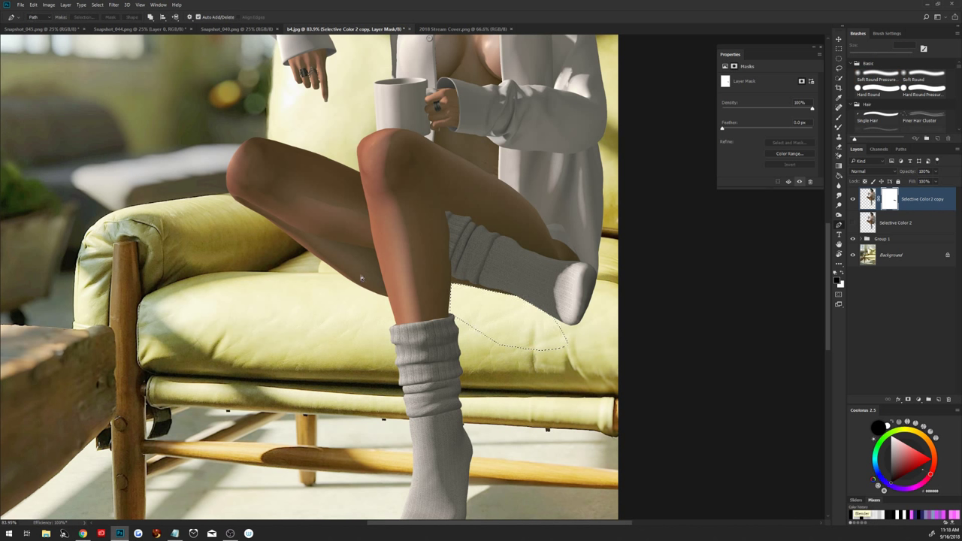
pyautogui.hotkey('ctrl', 'd')
# In a rotated view, trace a closed pen path beside the lower leg and make it a selection
pyautogui.click(329, 273)
pyautogui.press('r')
pyautogui.moveTo(618, 213)
pyautogui.mouseDown()
pyautogui.moveTo(619, 222)
pyautogui.moveTo(422, 338)
pyautogui.mouseUp()
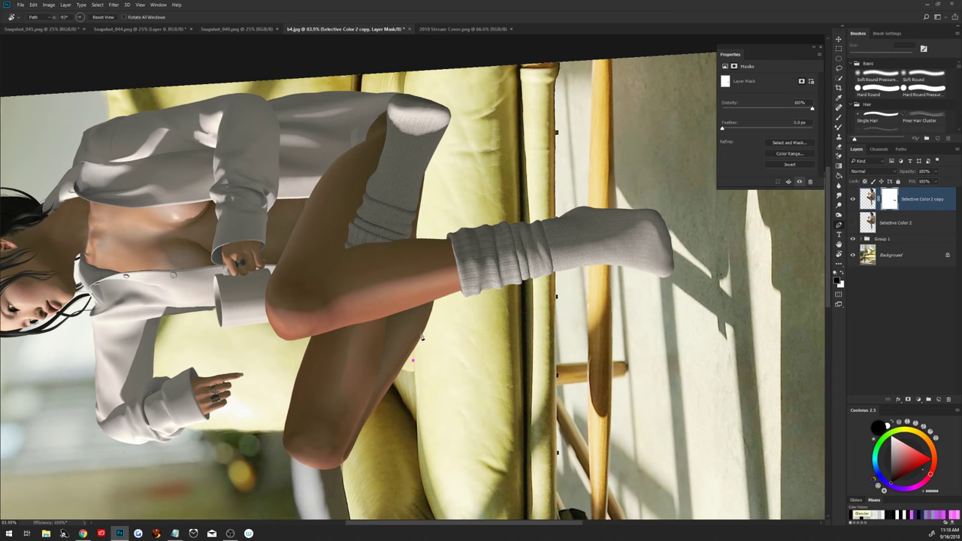
pyautogui.press('p')
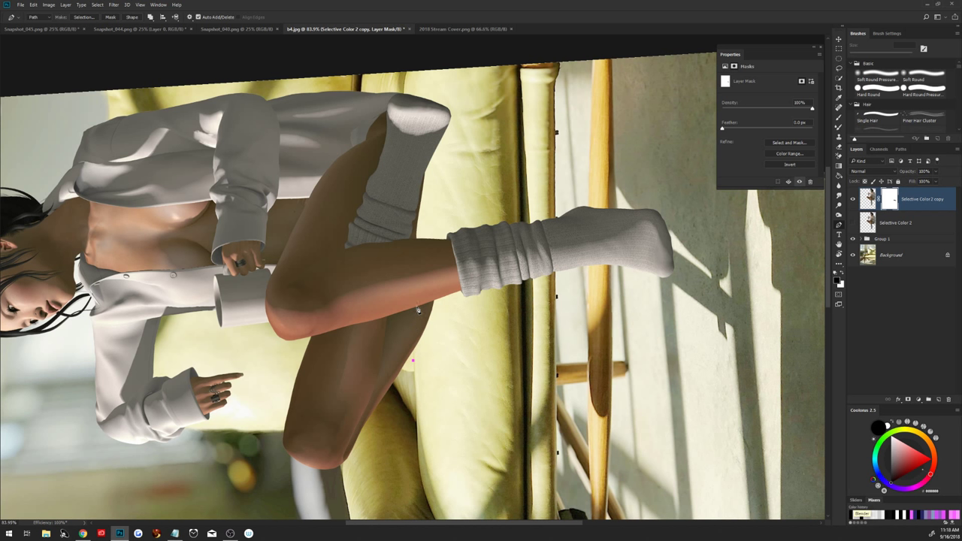
pyautogui.click(417, 309)
pyautogui.click(481, 428)
pyautogui.click(432, 410)
pyautogui.click(414, 362)
pyautogui.rightClick(444, 348)
pyautogui.click(511, 165)
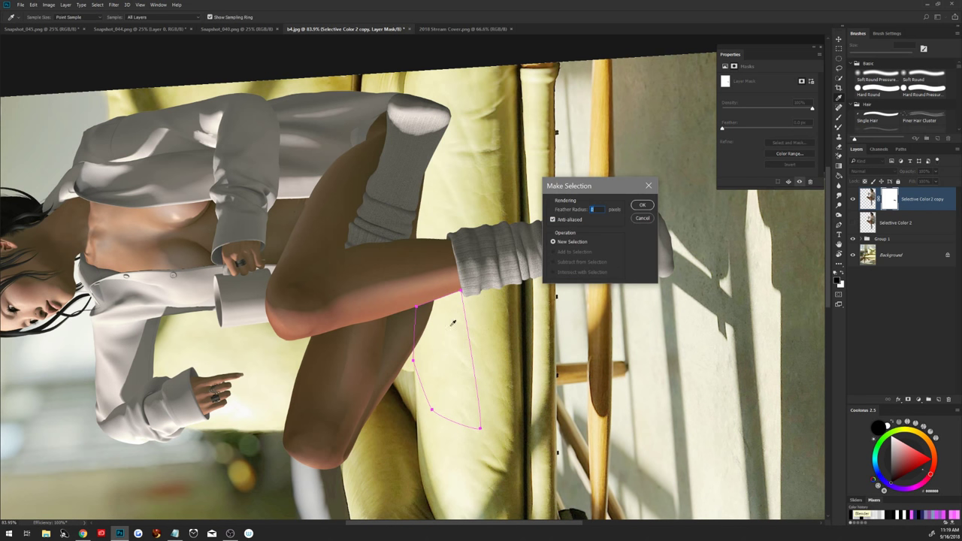
pyautogui.click(642, 205)
# Paint the mask inside that selection, deselect, reset the rotation and fit the image on screen
pyautogui.press('b')
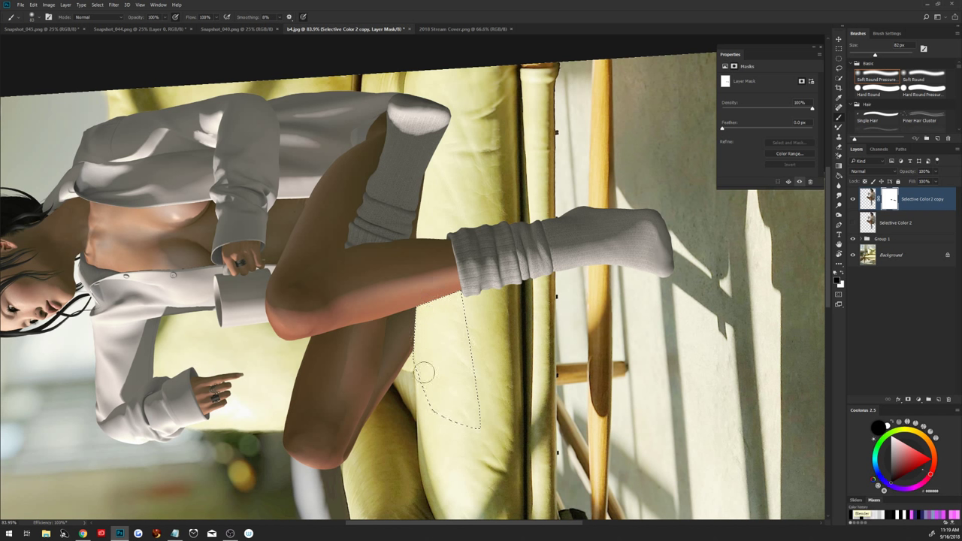
pyautogui.hotkey('ctrl', 'd')
pyautogui.press('Escape')
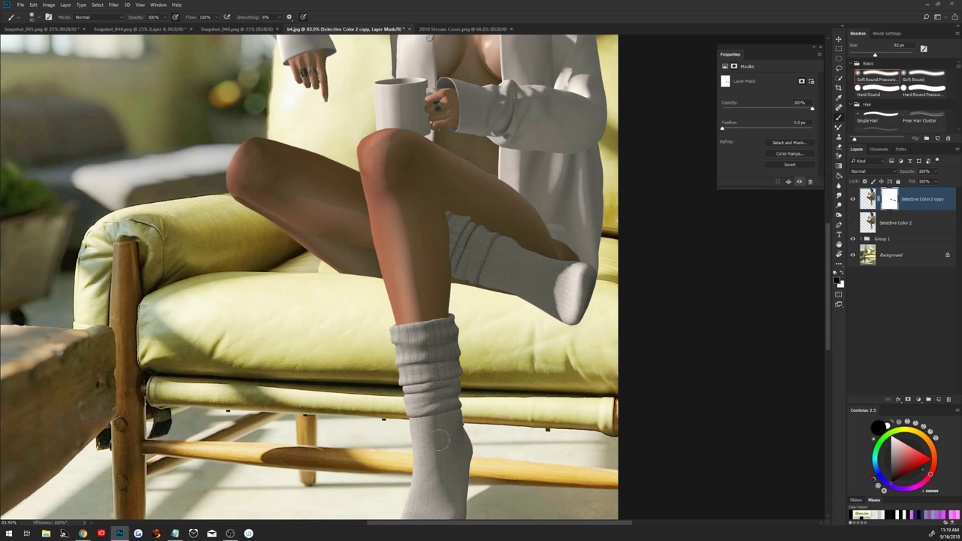
pyautogui.hotkey('ctrl', '0')
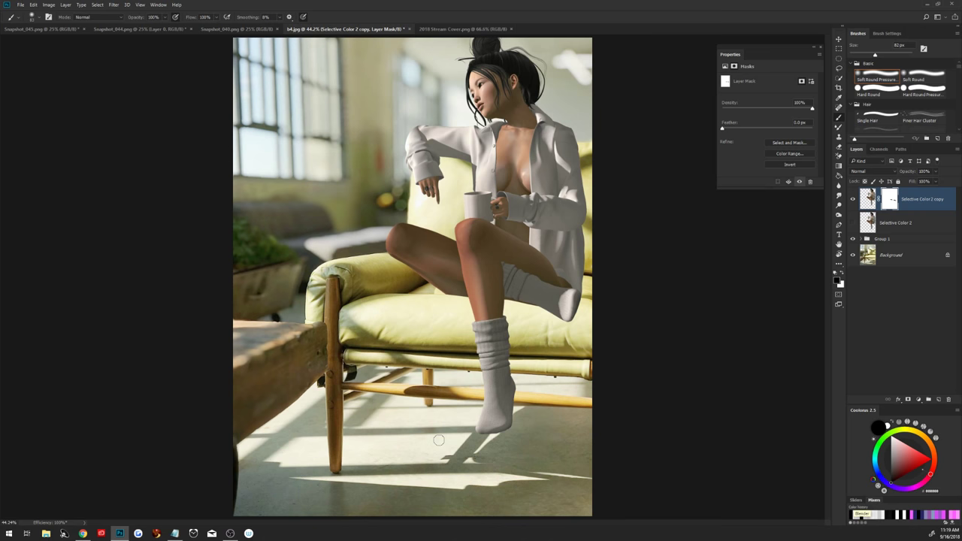
# Zoom in on the raised sock, discard a false-start path, and rotate the view sideways
pyautogui.press('z')
pyautogui.click(551, 306)
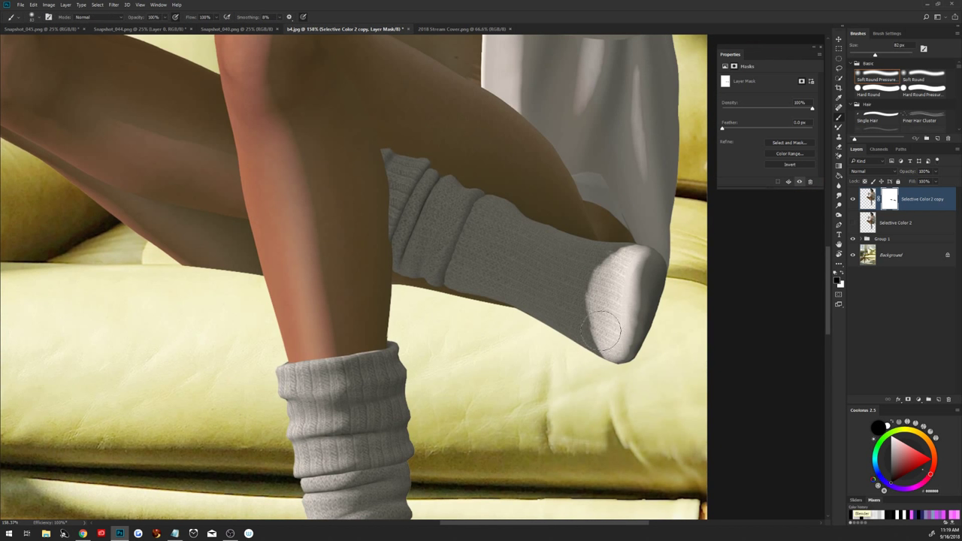
pyautogui.press('b')
pyautogui.press('p')
pyautogui.moveTo(601, 268); pyautogui.dragTo(715, 346)
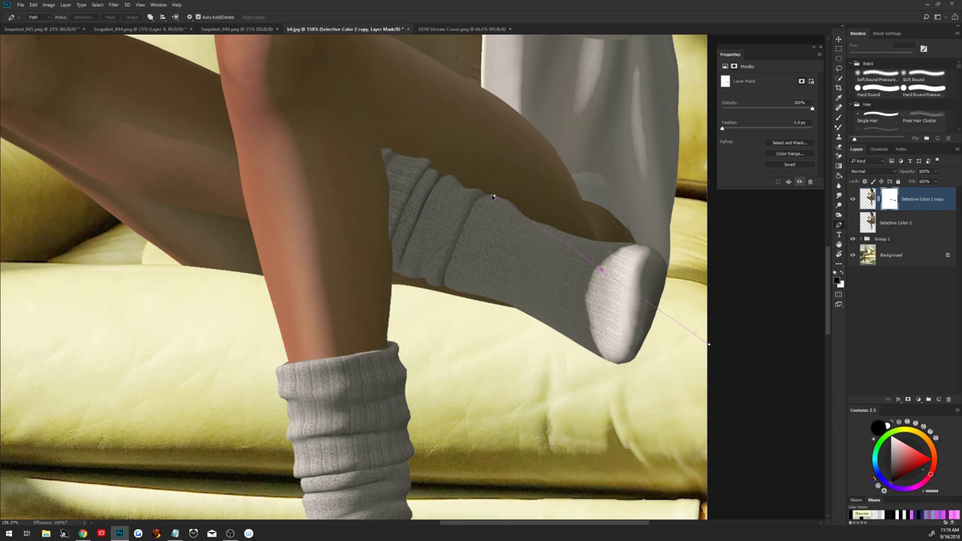
pyautogui.press('b')
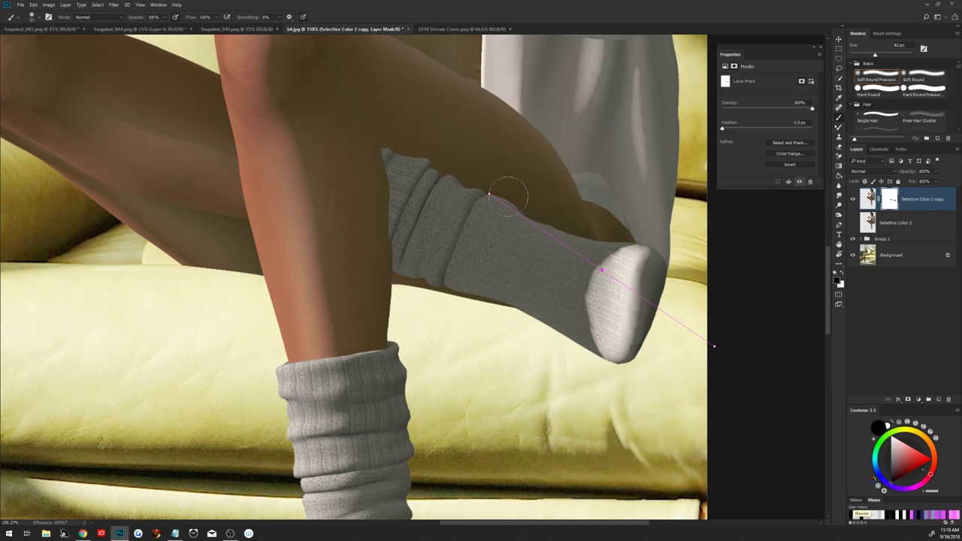
pyautogui.press('Return')
pyautogui.press('r')
pyautogui.moveTo(615, 225)
pyautogui.mouseDown()
pyautogui.moveTo(413, 163)
pyautogui.moveTo(451, 192)
pyautogui.mouseUp()
# Trace a closed curved pen path along the sock's lower edge and across the cushion
pyautogui.press('p')
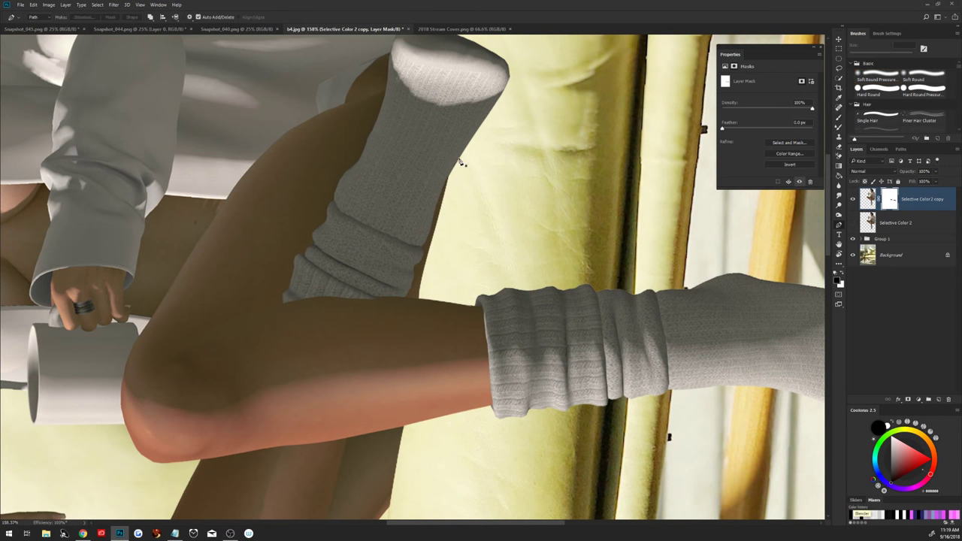
pyautogui.click(458, 156)
pyautogui.moveTo(435, 210); pyautogui.dragTo(421, 255)
pyautogui.moveTo(423, 258); pyautogui.dragTo(420, 264)
pyautogui.moveTo(414, 269); pyautogui.dragTo(417, 271)
pyautogui.hotkey('ctrl', 'z')
pyautogui.click(412, 265)
pyautogui.moveTo(408, 293); pyautogui.dragTo(402, 301)
pyautogui.keyDown('alt'); pyautogui.click(408, 295); pyautogui.keyUp('alt')
pyautogui.click(406, 295)
pyautogui.moveTo(488, 172); pyautogui.dragTo(488, 163)
pyautogui.click(459, 158)
# Turn the sock-edge path into a selection and paint the layer mask inside it
pyautogui.rightClick(457, 223)
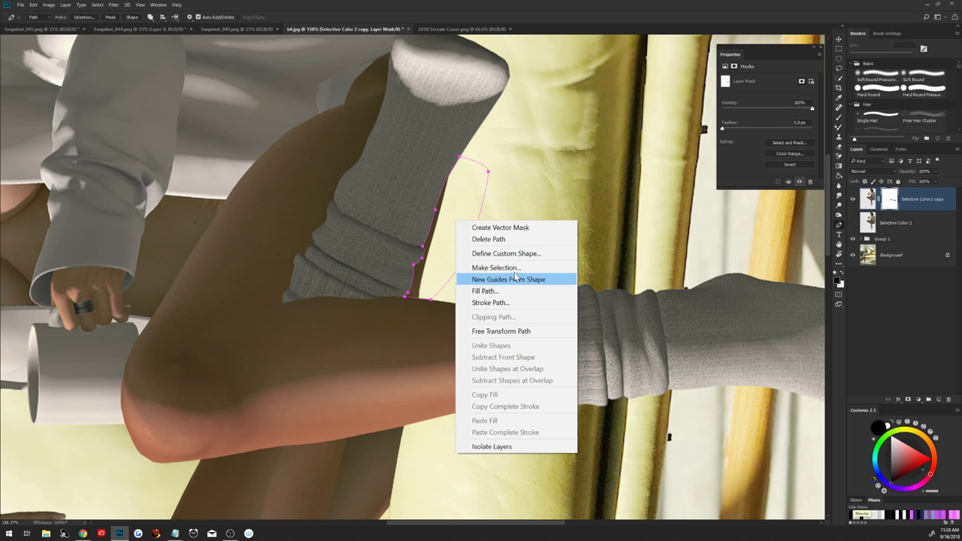
pyautogui.click(481, 264)
pyautogui.click(641, 205)
pyautogui.press('b')
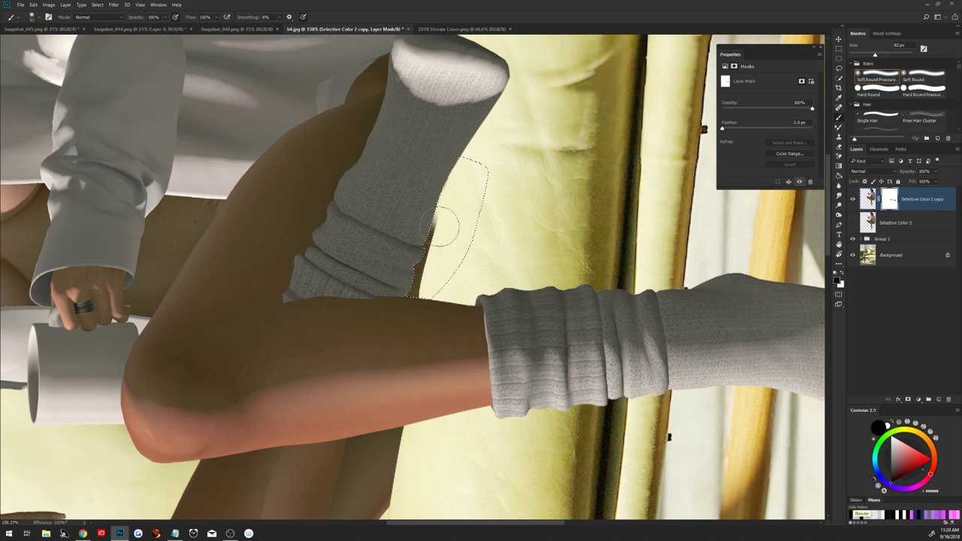
pyautogui.moveTo(441, 221)
pyautogui.mouseDown()
pyautogui.moveTo(435, 263)
pyautogui.moveTo(415, 283)
pyautogui.moveTo(448, 199)
pyautogui.moveTo(412, 286)
pyautogui.moveTo(457, 161)
pyautogui.moveTo(416, 294)
pyautogui.mouseUp()
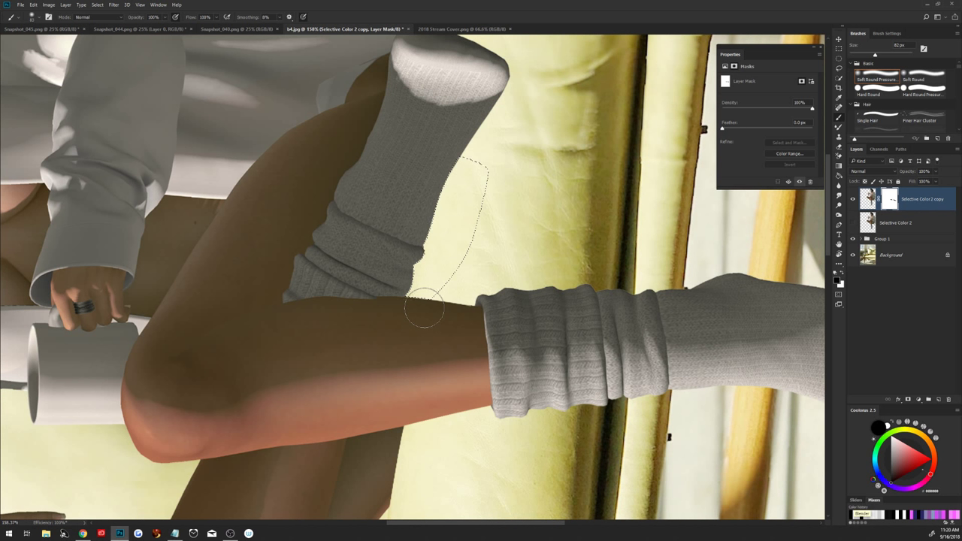
# Reset the rotated view, fit the image, then zoom in on the raised knee to 224%
pyautogui.press('Escape')
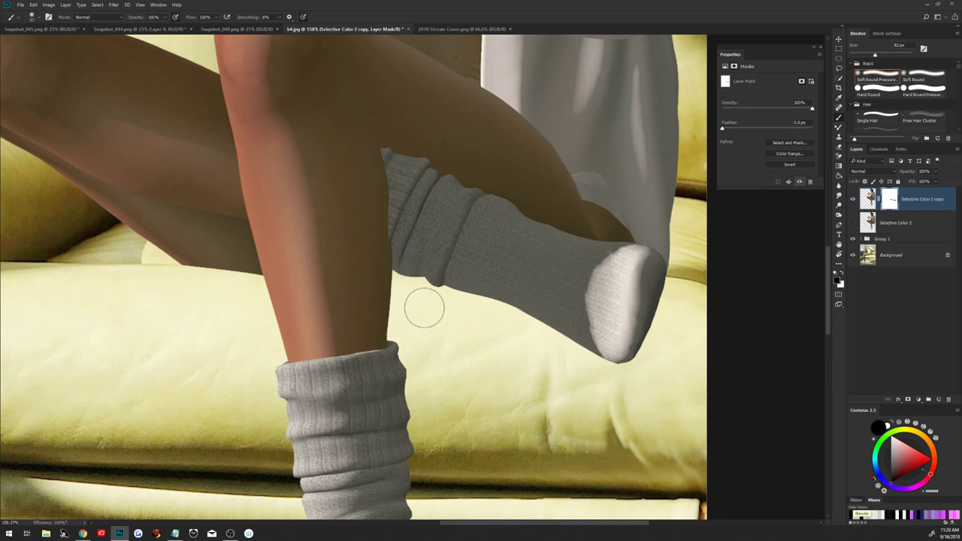
pyautogui.hotkey('ctrl', '0')
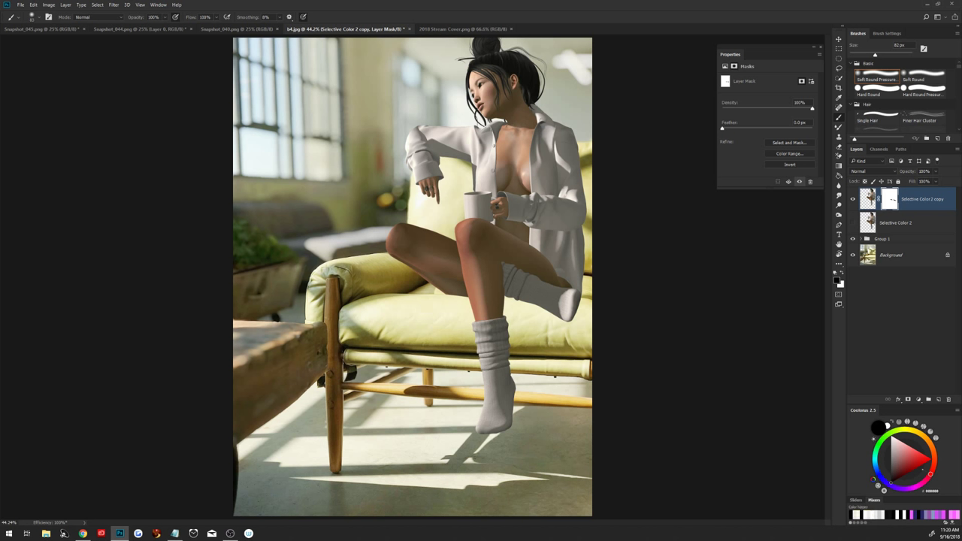
pyautogui.hotkey('alt', 'Tab')
pyautogui.scroll(5, 398, 260)
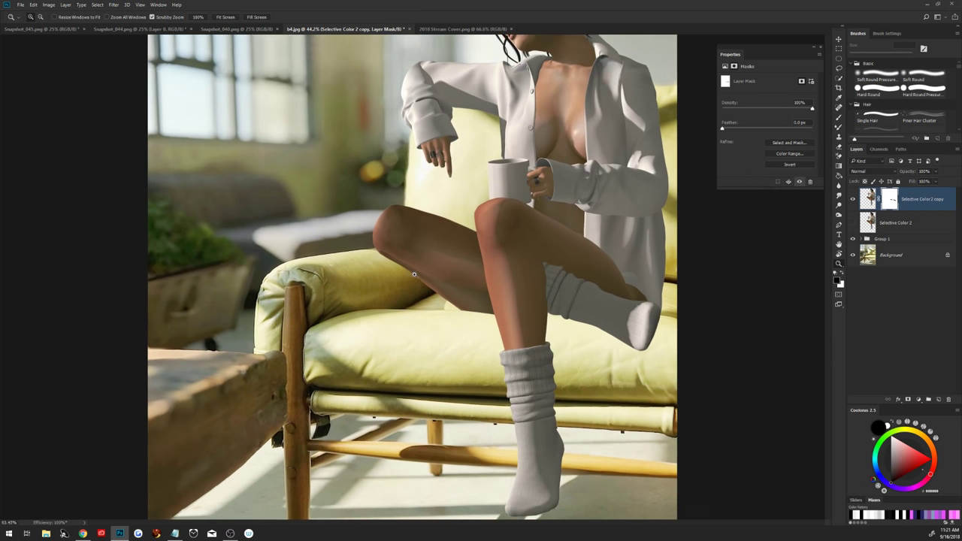
pyautogui.press('z')
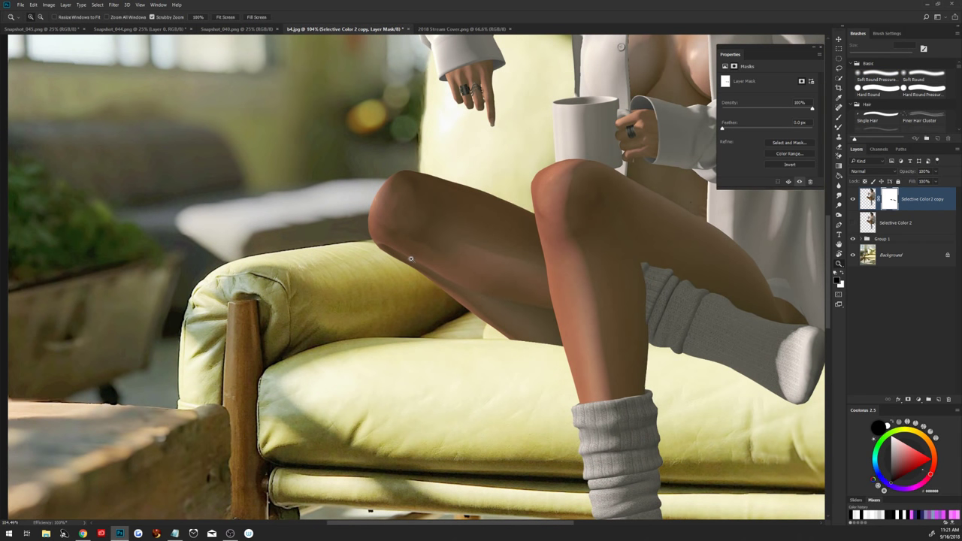
pyautogui.scroll(4, 410, 258)
# Trace a pen path along the knee's underside where it meets the chair arm
pyautogui.press('b')
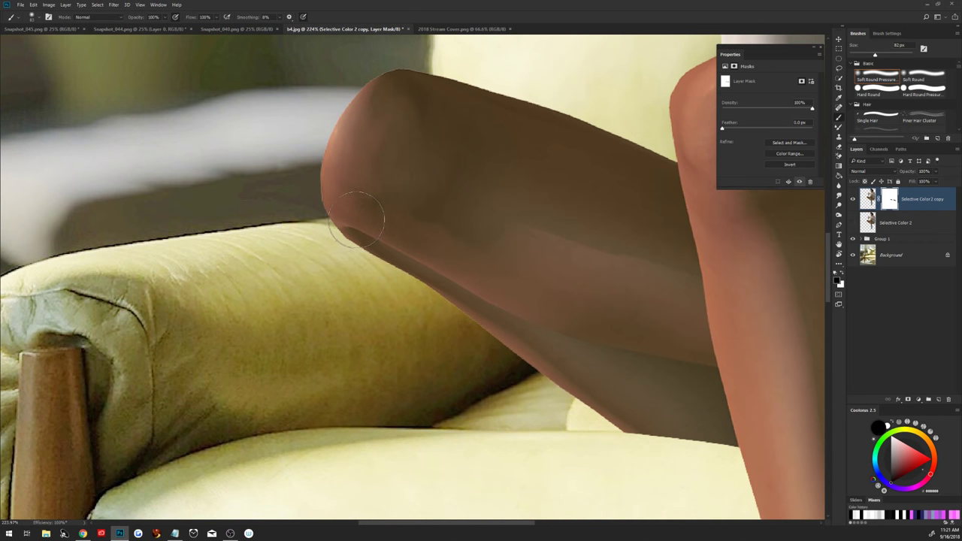
pyautogui.press('p')
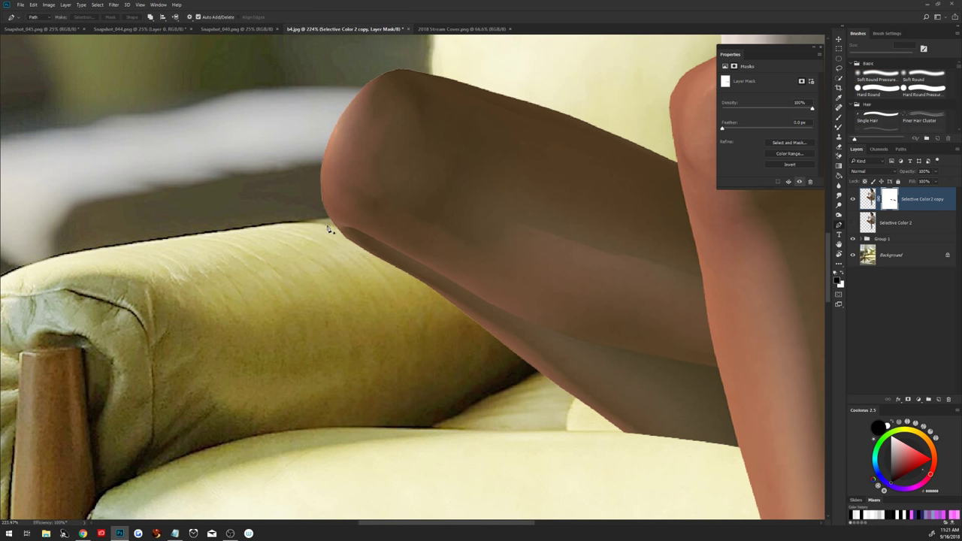
pyautogui.click(327, 224)
pyautogui.moveTo(448, 301); pyautogui.dragTo(484, 331)
pyautogui.moveTo(500, 360); pyautogui.dragTo(504, 393)
pyautogui.moveTo(415, 400); pyautogui.dragTo(337, 338)
# Convert the path to a selection, paint the mask inside it, and deselect
pyautogui.rightClick(378, 316)
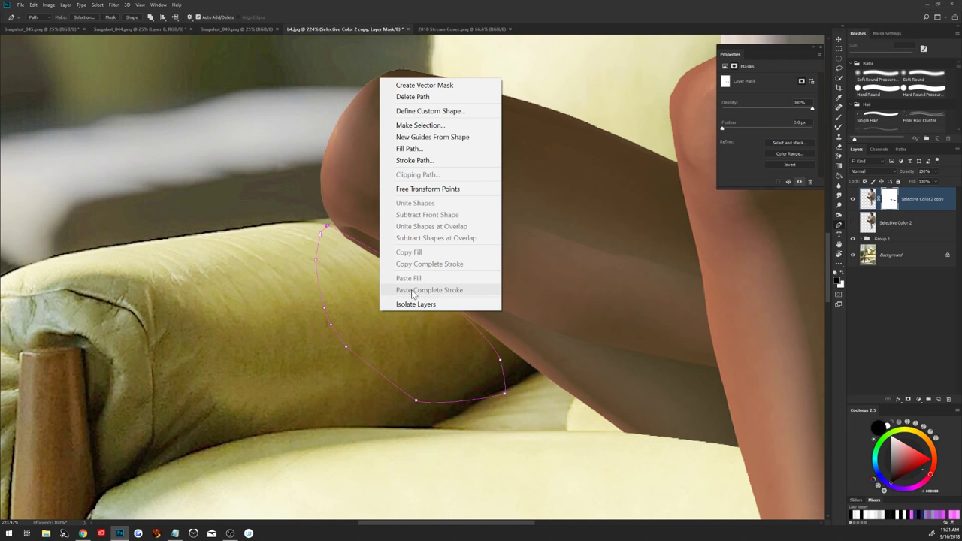
pyautogui.click(446, 129)
pyautogui.click(644, 208)
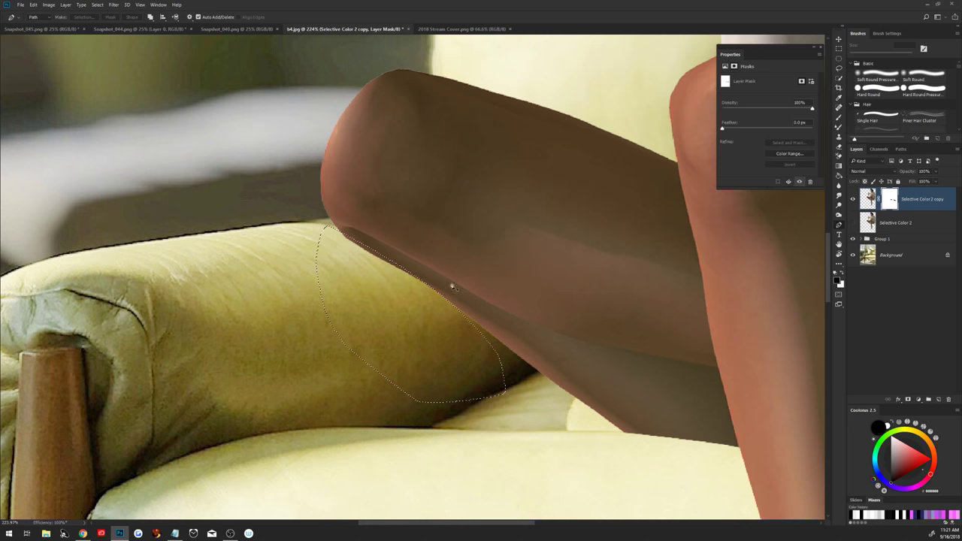
pyautogui.press('b')
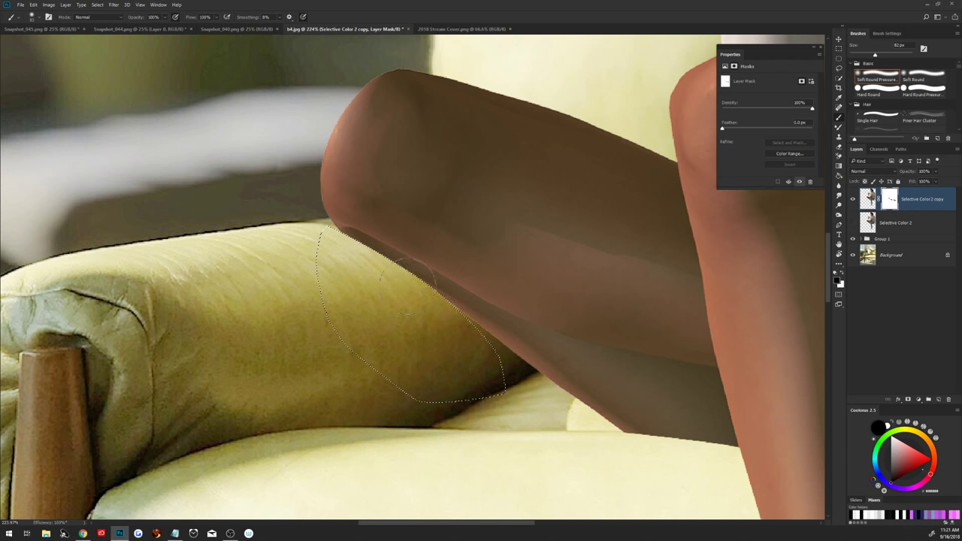
pyautogui.hotkey('ctrl', 'd')
pyautogui.press('p')
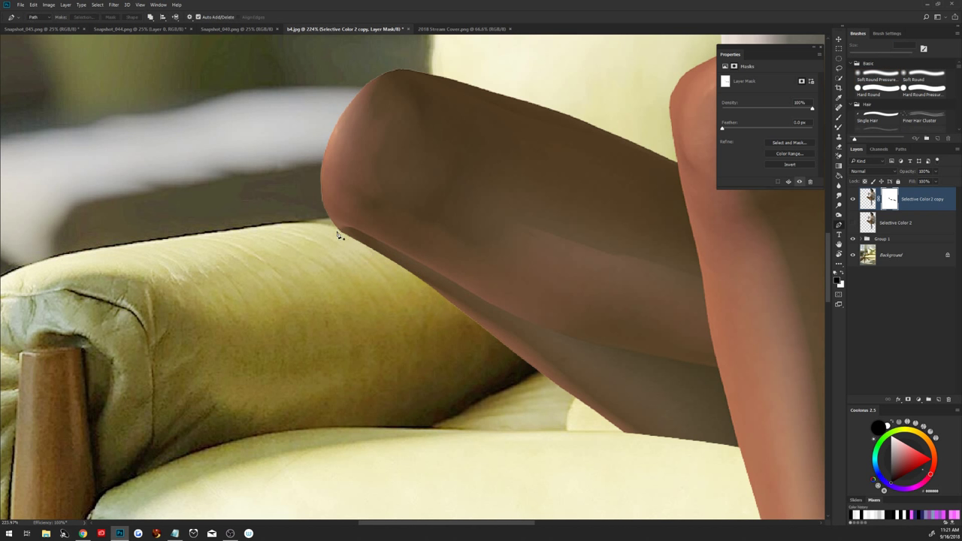
# Trace a curved pen path under the thigh resting on the chair arm
pyautogui.click(328, 224)
pyautogui.moveTo(409, 255); pyautogui.dragTo(472, 343)
pyautogui.hotkey('ctrl', 'z')
pyautogui.moveTo(476, 331); pyautogui.dragTo(515, 390)
pyautogui.moveTo(515, 390); pyautogui.dragTo(530, 404)
pyautogui.moveTo(476, 331)
pyautogui.mouseDown()
pyautogui.moveTo(326, 320)
pyautogui.moveTo(326, 229)
pyautogui.mouseUp()
# Make a feathered selection from the path, paint the mask, deselect, and fit the image
pyautogui.rightClick(371, 300)
pyautogui.click(421, 126)
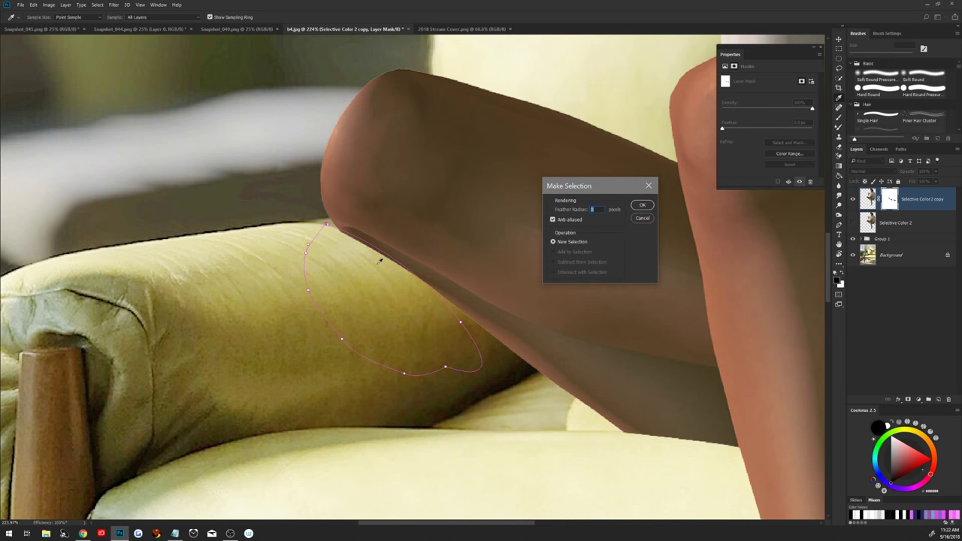
pyautogui.press('Return')
pyautogui.press('b')
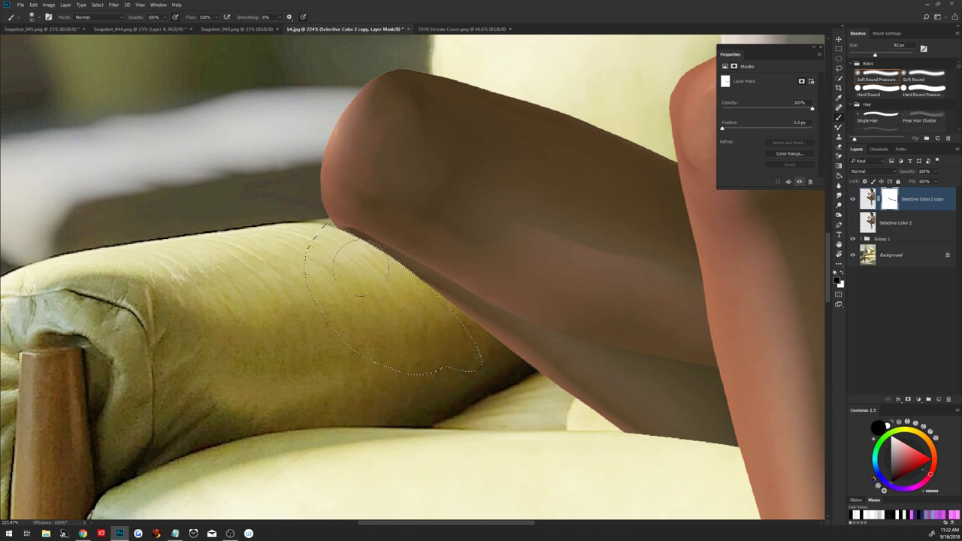
pyautogui.hotkey('ctrl', 'd')
pyautogui.hotkey('ctrl', '0')
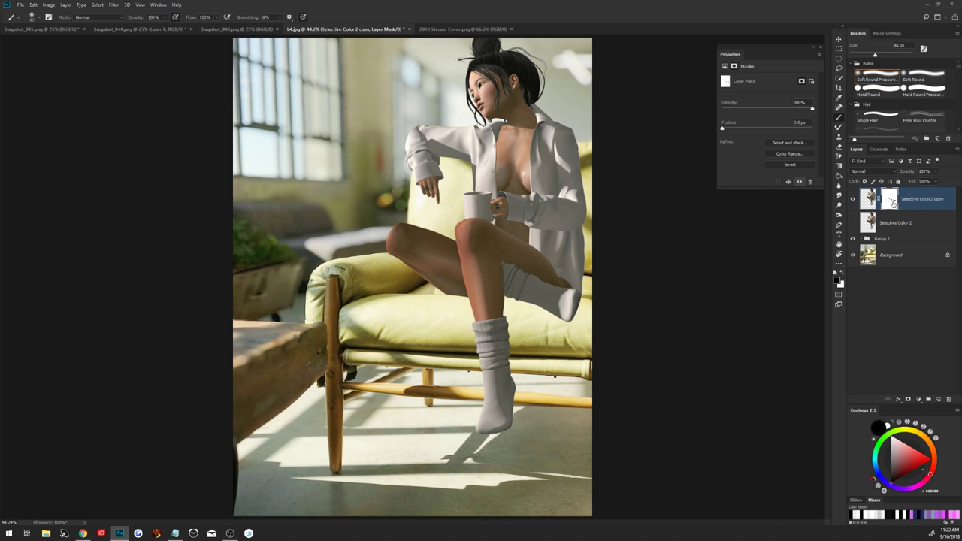
# Apply the Selective Color 2 copy mask and load the avatar's outline from the layer thumbnail
pyautogui.rightClick(892, 203)
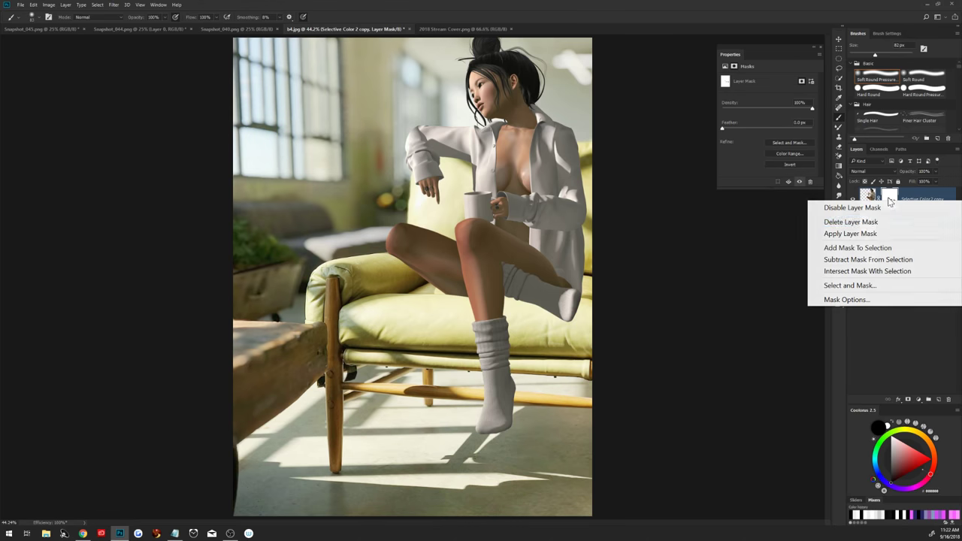
pyautogui.click(862, 234)
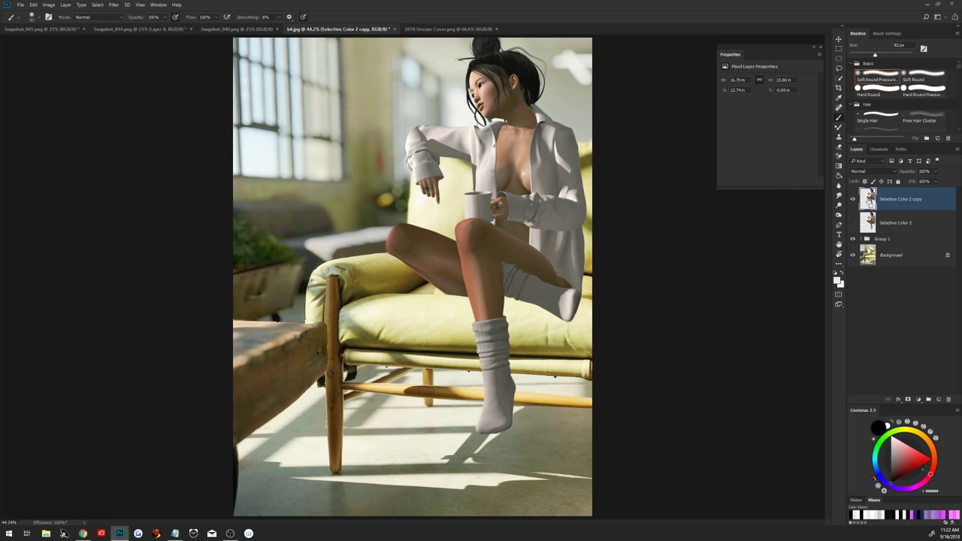
pyautogui.keyDown('ctrl'); pyautogui.click(869, 200); pyautogui.keyUp('ctrl')
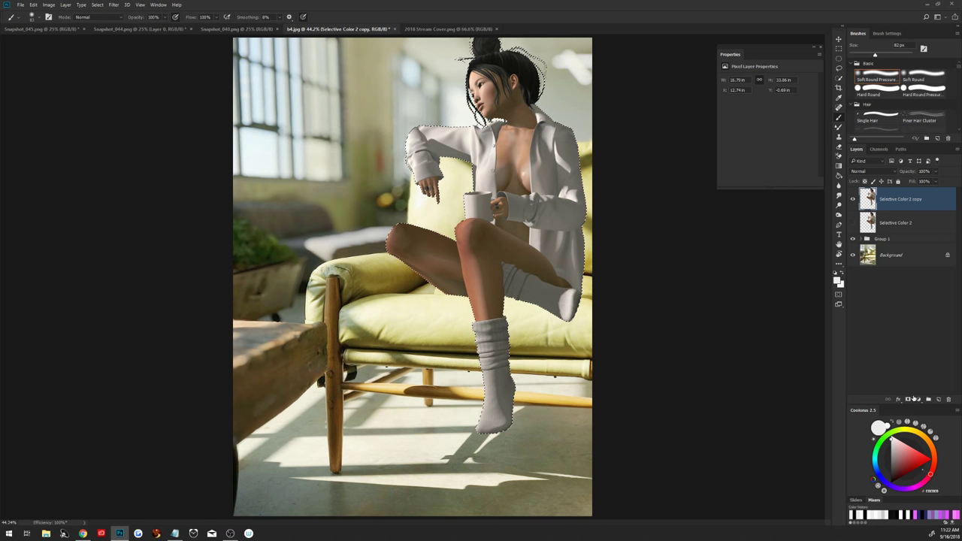
# Add a new mask from the avatar selection and lasso loosely around the figure and chair
pyautogui.click(916, 399)
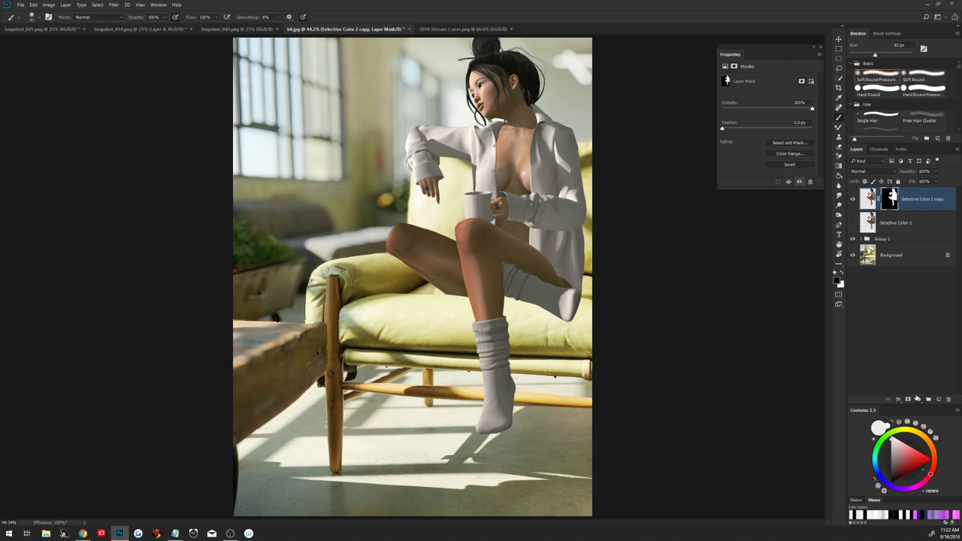
pyautogui.click(840, 68)
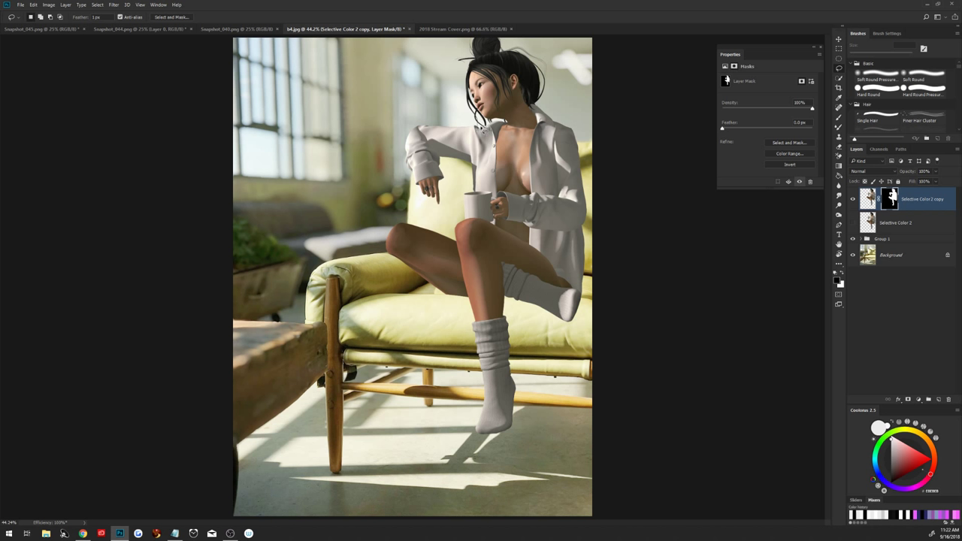
pyautogui.moveTo(479, 126)
pyautogui.mouseDown()
pyautogui.moveTo(405, 121)
pyautogui.moveTo(383, 236)
pyautogui.moveTo(446, 407)
pyautogui.moveTo(496, 455)
pyautogui.moveTo(594, 322)
pyautogui.moveTo(609, 217)
pyautogui.moveTo(593, 114)
pyautogui.moveTo(550, 103)
pyautogui.moveTo(490, 132)
pyautogui.mouseUp()
pyautogui.press('x')
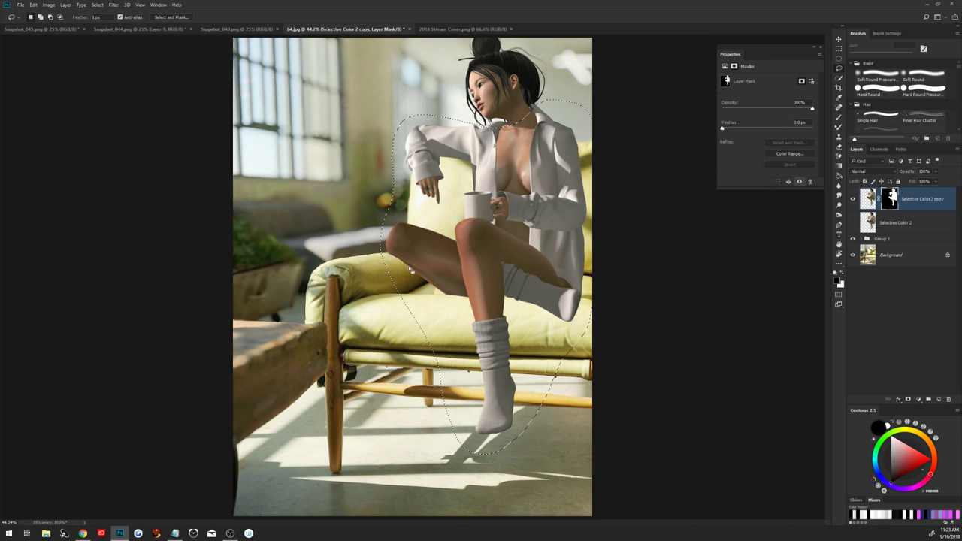
# Apply a Gaussian Blur to the mask inside the lasso, then bring up Levels
pyautogui.click(113, 5)
pyautogui.moveTo(123, 140)
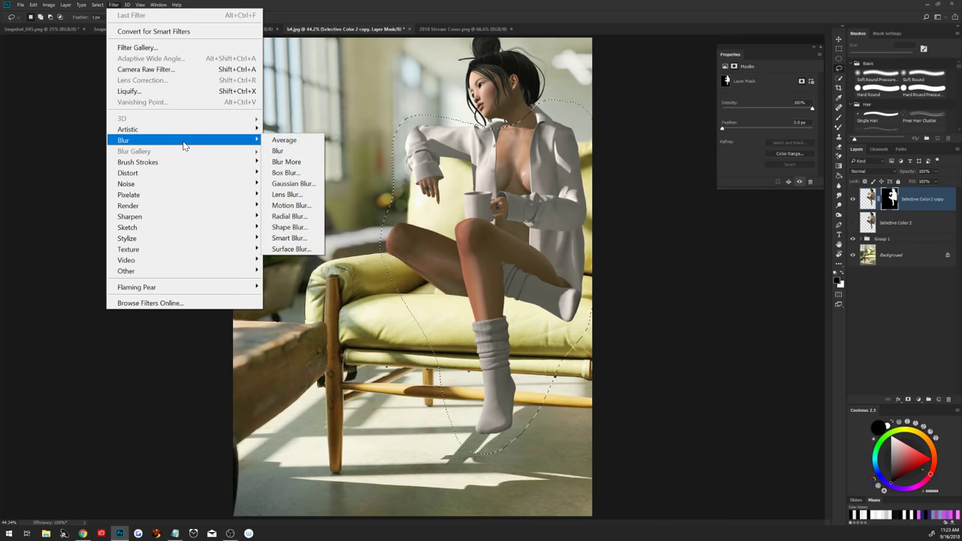
pyautogui.click(292, 183)
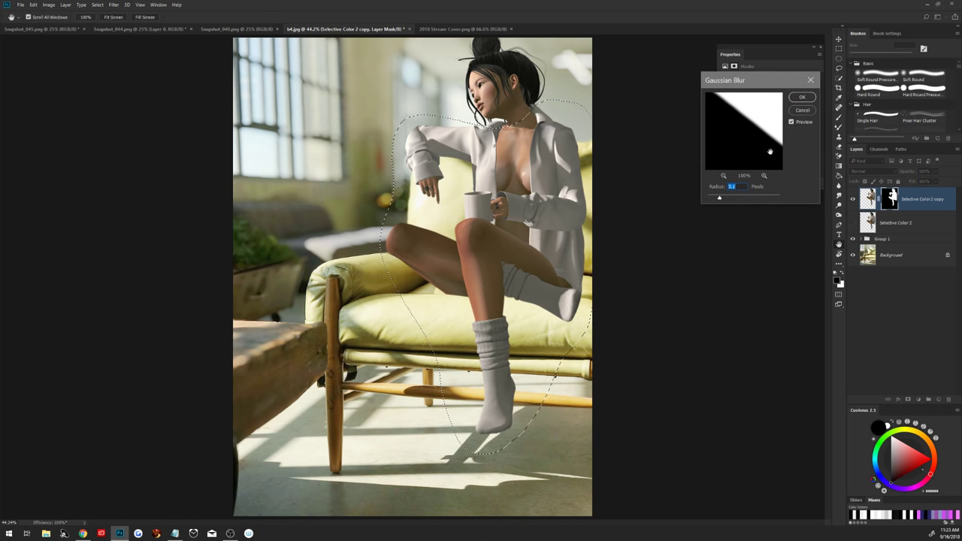
pyautogui.moveTo(760, 81); pyautogui.dragTo(718, 202)
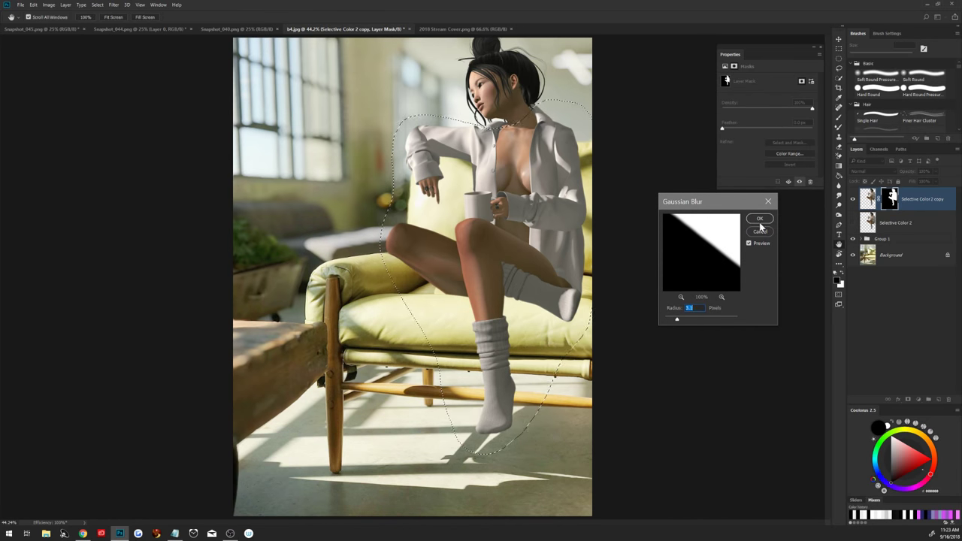
pyautogui.click(760, 219)
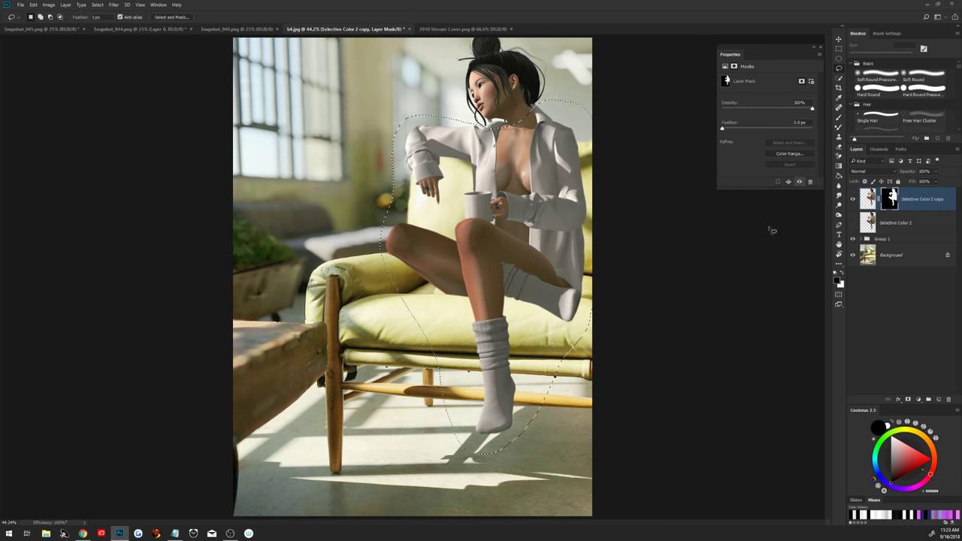
pyautogui.hotkey('ctrl', 'l')
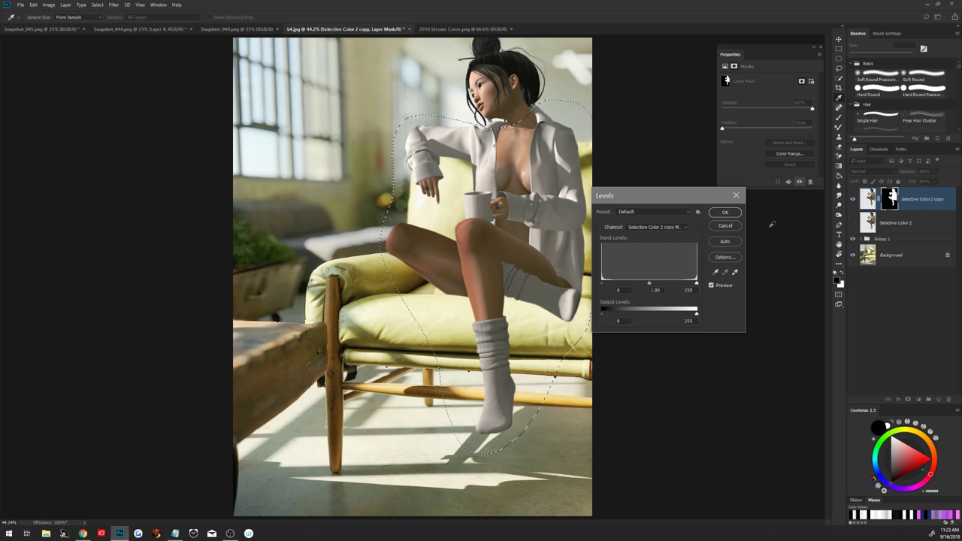
# Tighten the blurred mask in Levels with black input 173 and a slight white-input adjustment
pyautogui.moveTo(603, 283)
pyautogui.mouseDown()
pyautogui.moveTo(687, 288)
pyautogui.moveTo(666, 288)
pyautogui.mouseUp()
pyautogui.moveTo(686, 284); pyautogui.dragTo(674, 286)
pyautogui.click(725, 213)
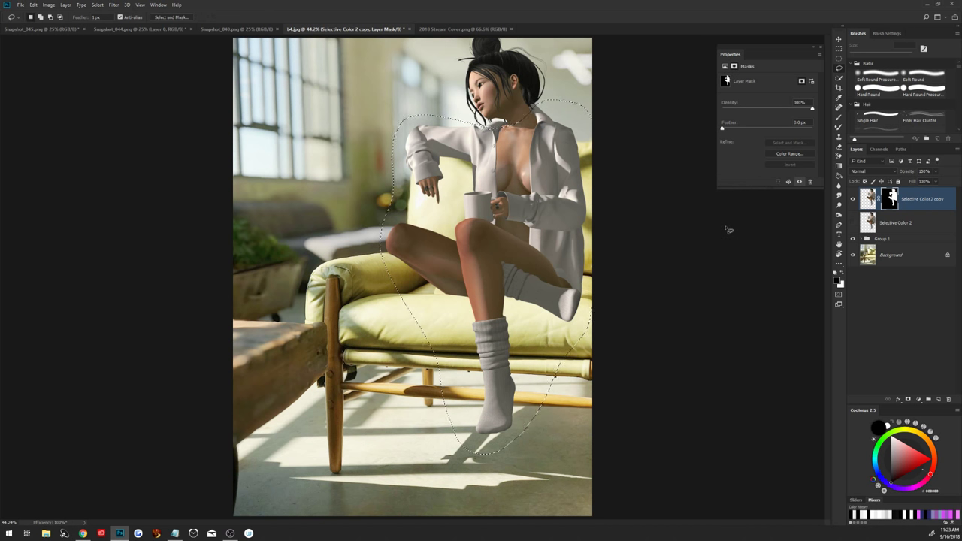
# Clear the lasso selection and apply the mask permanently to the avatar layer
pyautogui.hotkey('ctrl', 'd')
pyautogui.rightClick(889, 199)
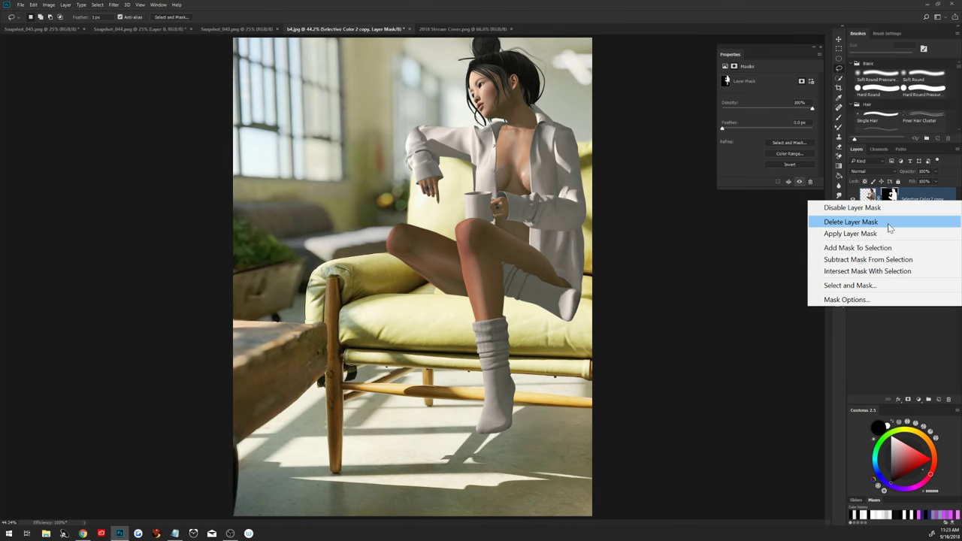
pyautogui.click(850, 234)
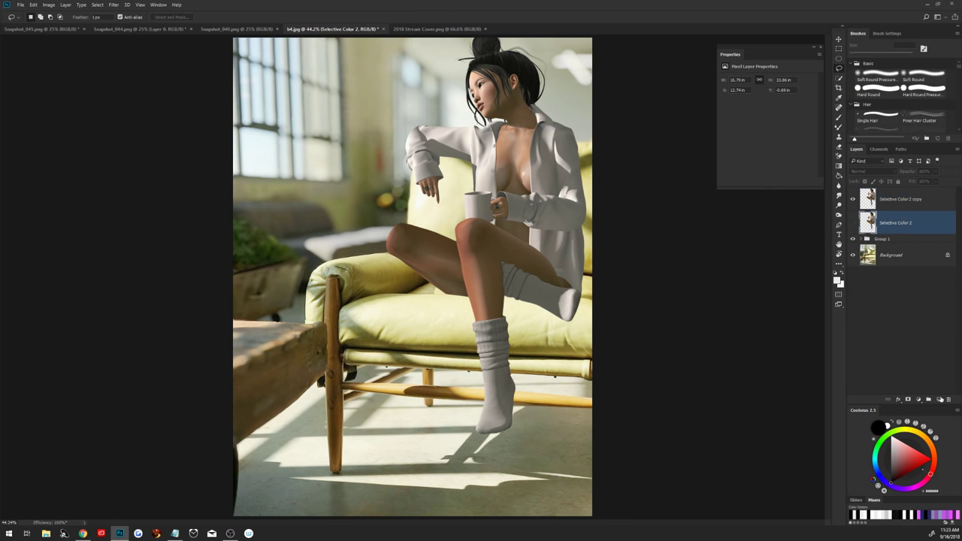
# Add an empty Layer 2, delete Selective Color 2 and Group 1, and select Layer 2 with the Brush
pyautogui.click(939, 400)
pyautogui.moveTo(904, 250); pyautogui.dragTo(949, 399)
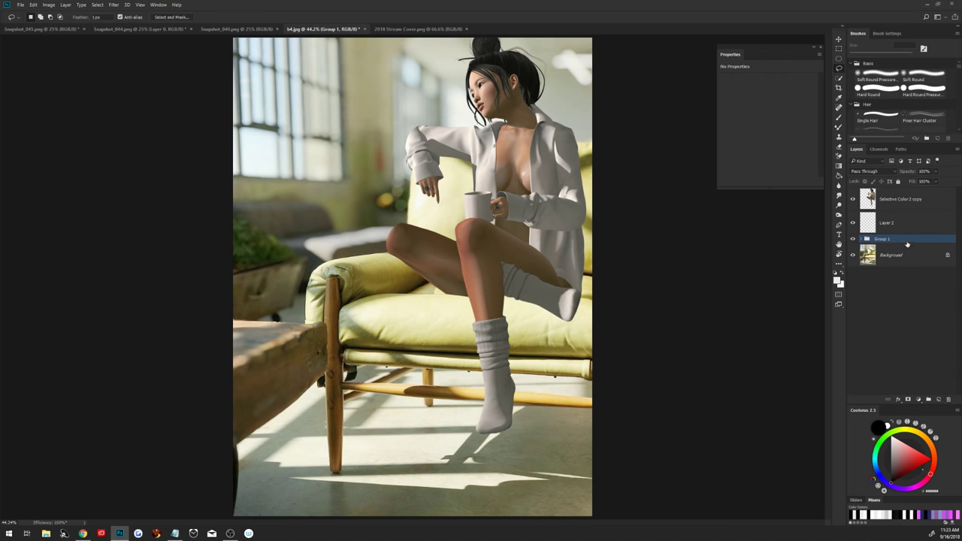
pyautogui.moveTo(906, 241); pyautogui.dragTo(949, 400)
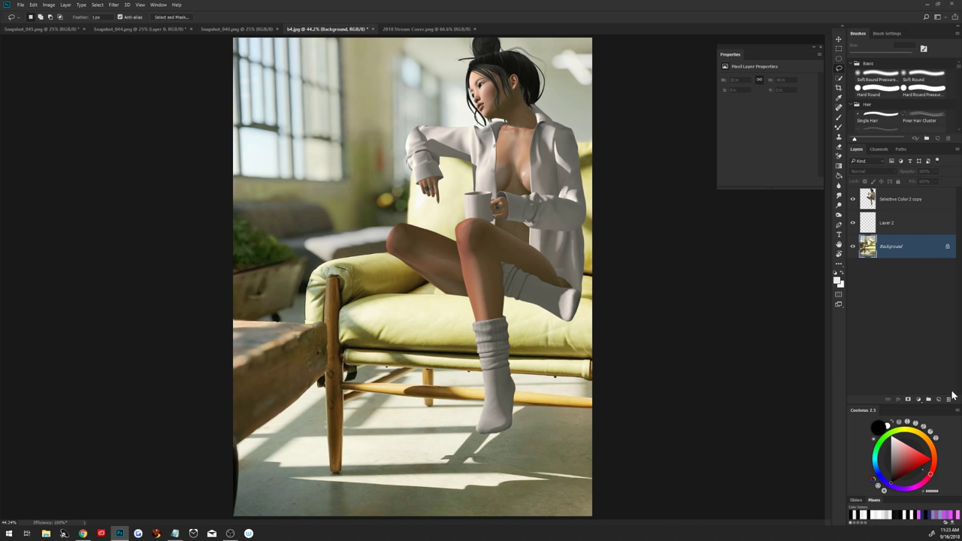
pyautogui.click(868, 223)
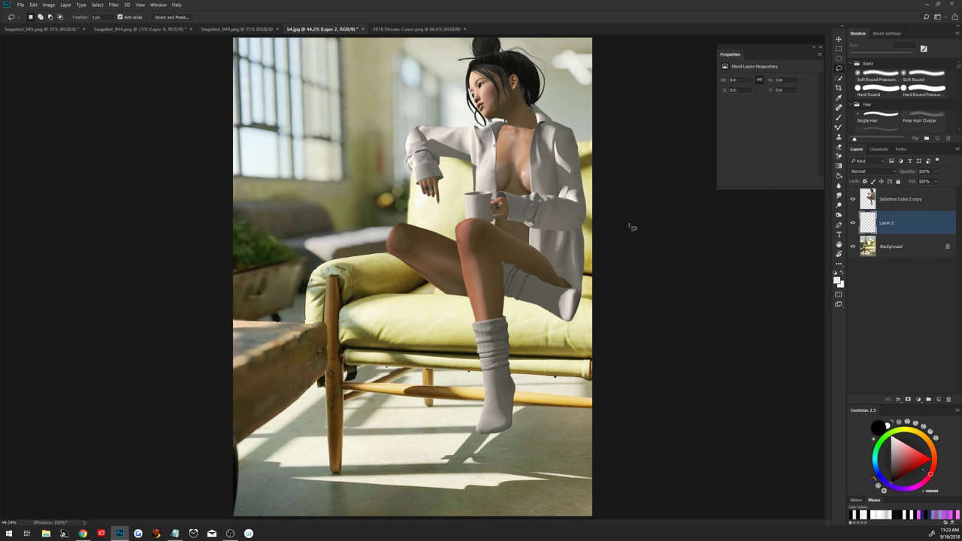
pyautogui.press('b')
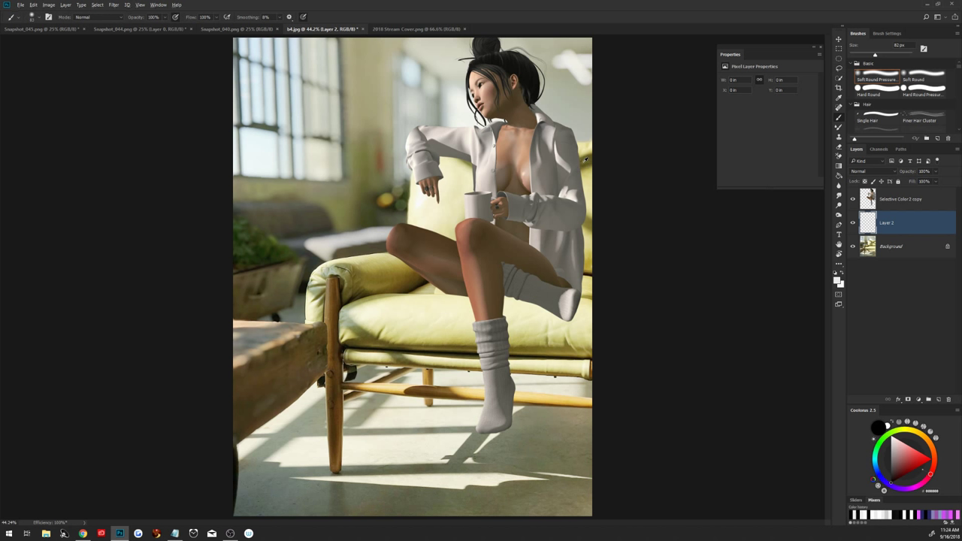
# Sample an olive tone and paint shadow along the sleeve and shirt edge with a 220 px brush
pyautogui.keyDown('alt'); pyautogui.click(584, 160); pyautogui.keyUp('alt')
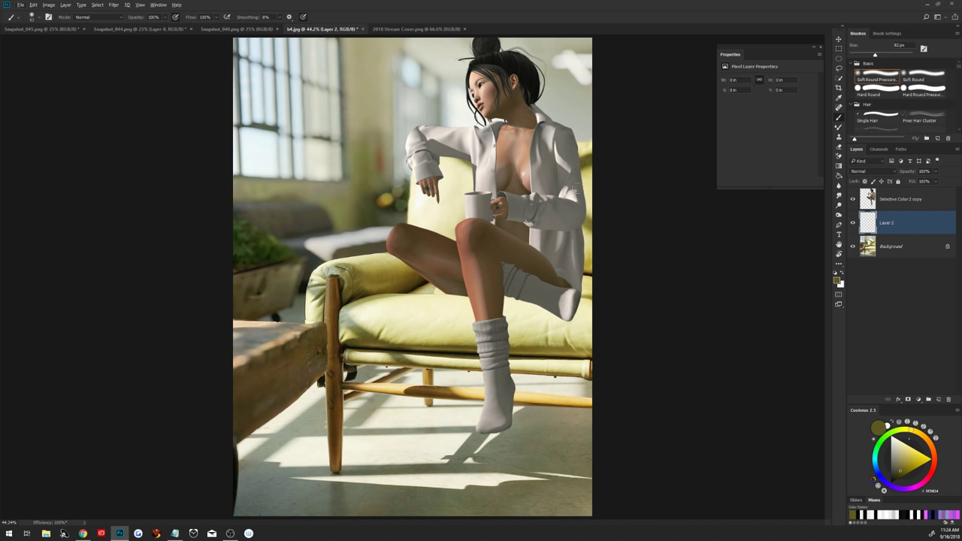
pyautogui.moveTo(575, 189); pyautogui.dragTo(612, 224)
pyautogui.moveTo(586, 174); pyautogui.dragTo(590, 214)
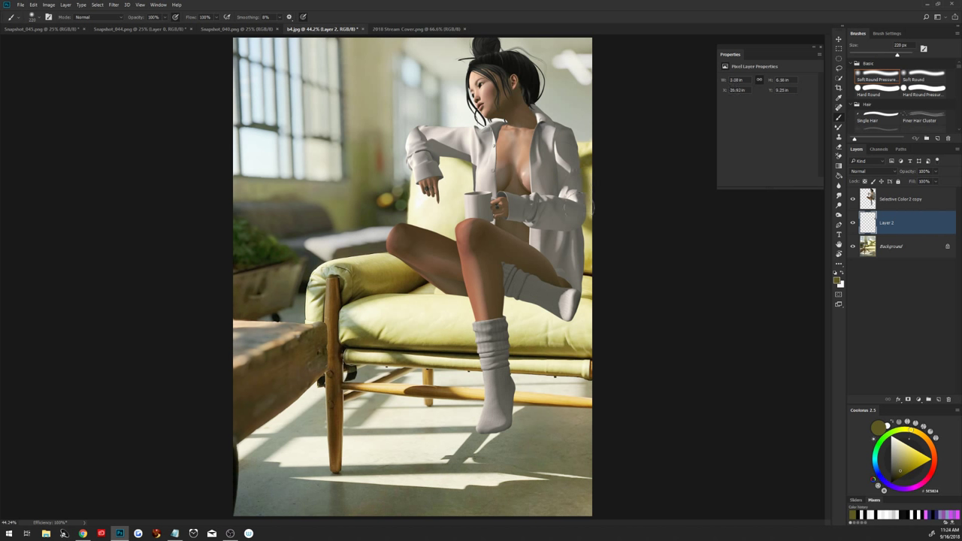
pyautogui.moveTo(584, 159); pyautogui.dragTo(577, 140)
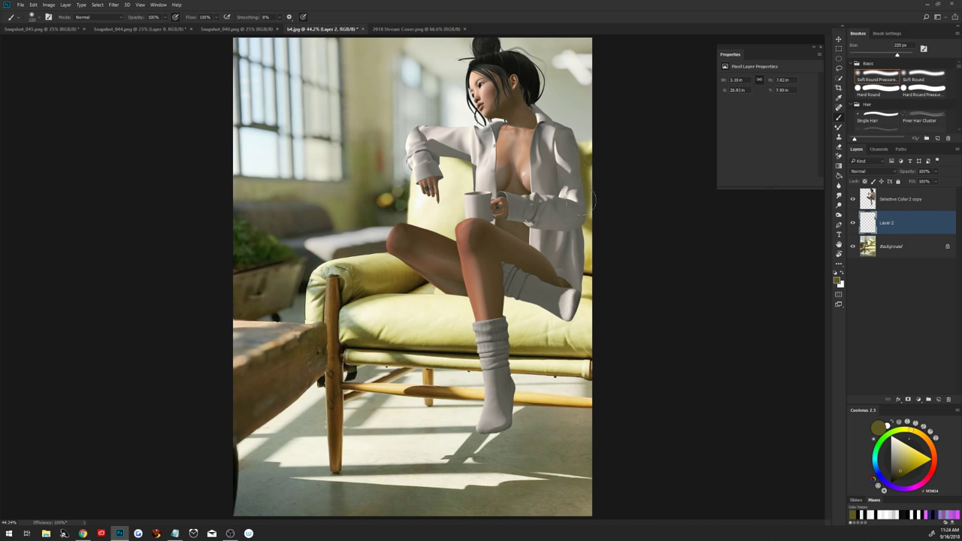
pyautogui.moveTo(584, 254); pyautogui.dragTo(586, 286)
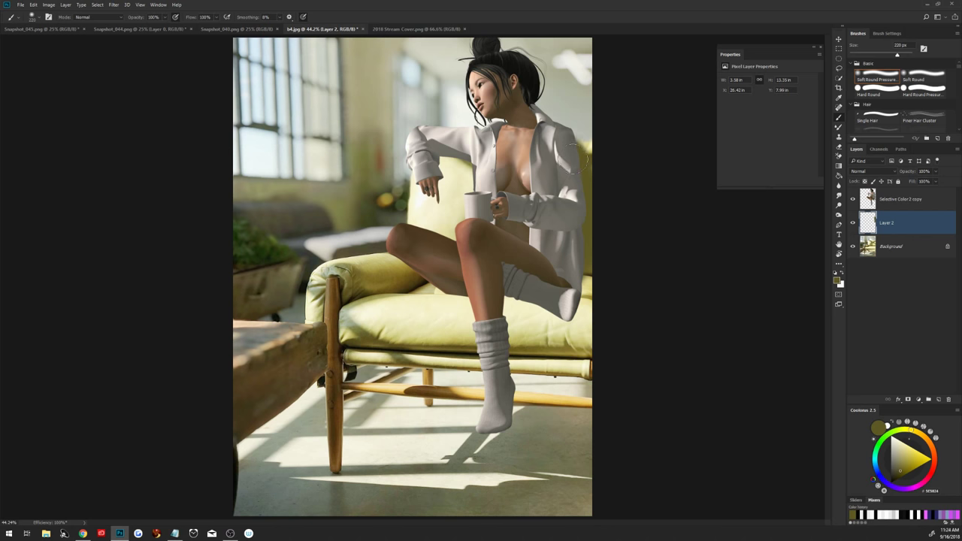
pyautogui.moveTo(583, 232); pyautogui.dragTo(600, 233)
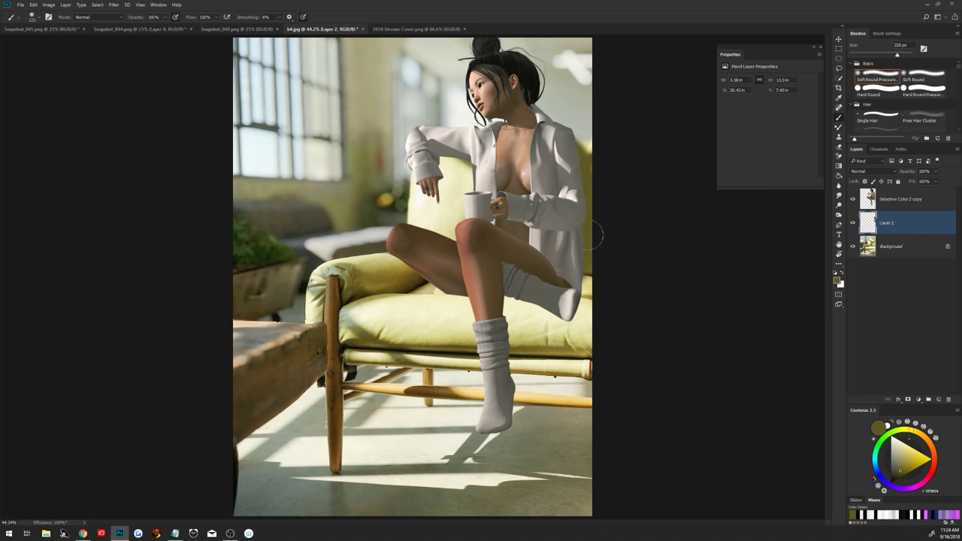
# Add a lighter olive shadow stroke near the shirt edge and set Layer 2 to Multiply
pyautogui.keyDown('alt'); pyautogui.click(592, 293); pyautogui.keyUp('alt')
pyautogui.moveTo(592, 294)
pyautogui.mouseDown()
pyautogui.moveTo(590, 283)
pyautogui.moveTo(597, 304)
pyautogui.moveTo(575, 314)
pyautogui.mouseUp()
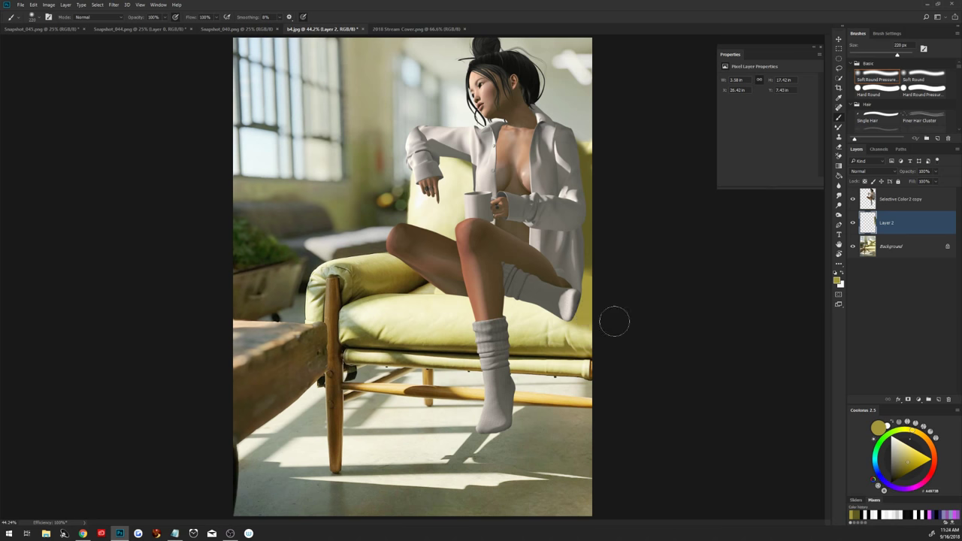
pyautogui.keyDown('alt'); pyautogui.click(589, 257); pyautogui.keyUp('alt')
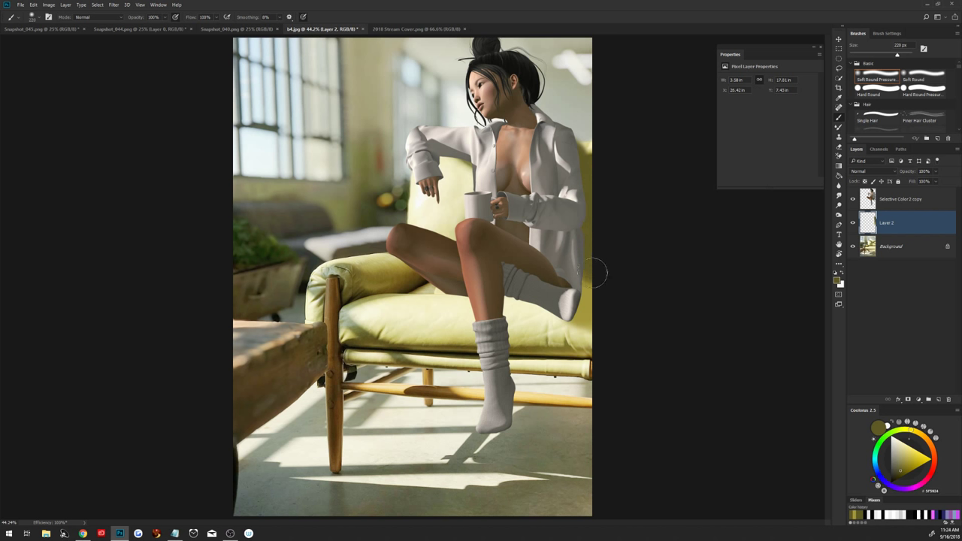
pyautogui.click(876, 171)
pyautogui.click(881, 200)
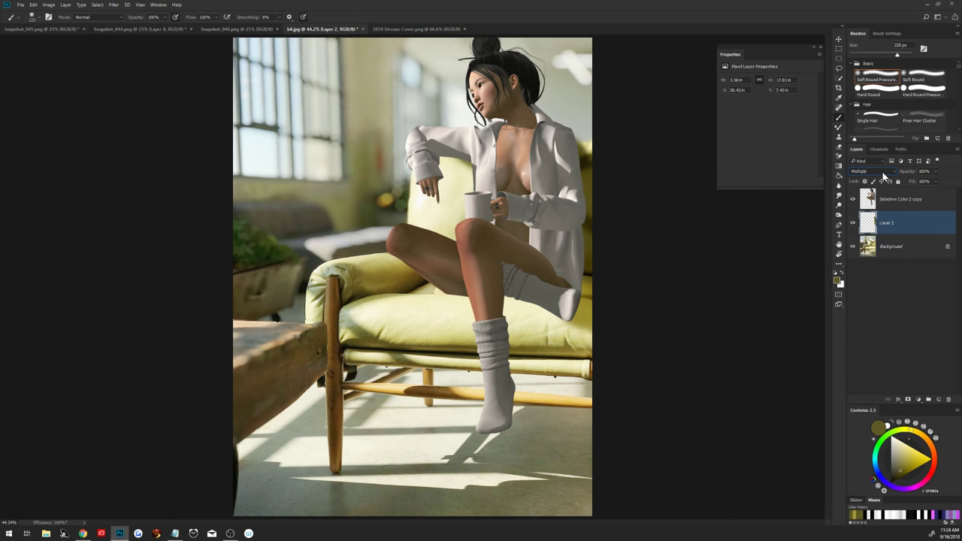
# Keep Layer 2 in Multiply blending mode and sample a dark shadow colour
pyautogui.click(883, 172)
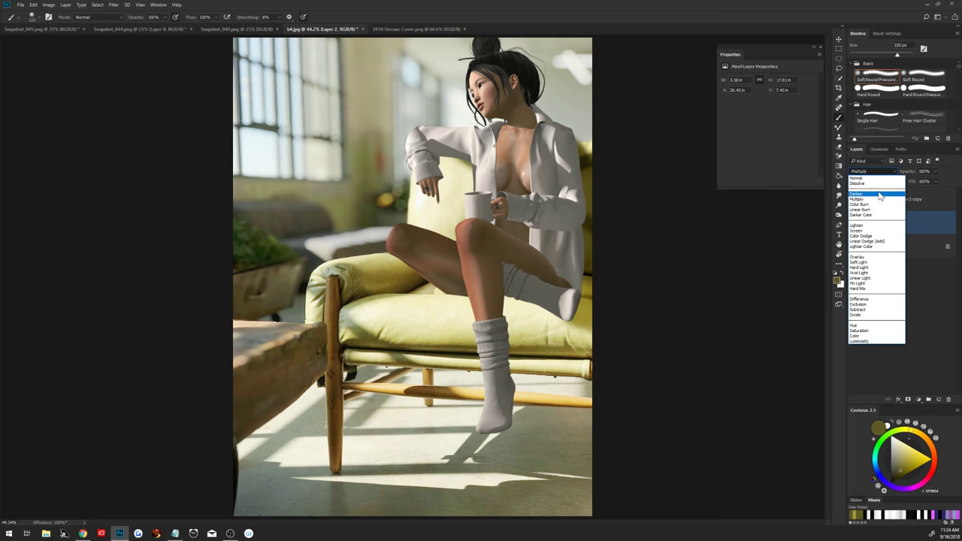
pyautogui.click(938, 400)
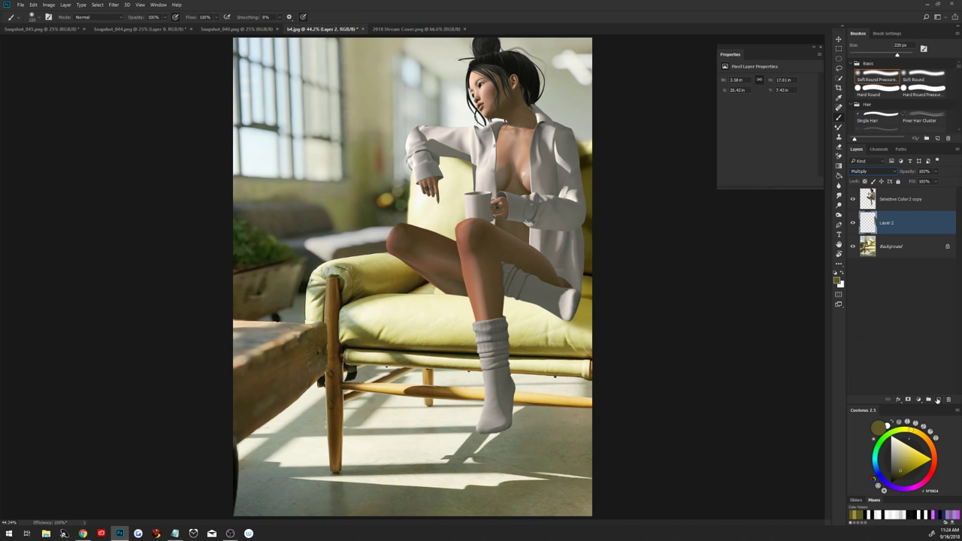
pyautogui.keyDown('alt'); pyautogui.click(587, 160); pyautogui.keyUp('alt')
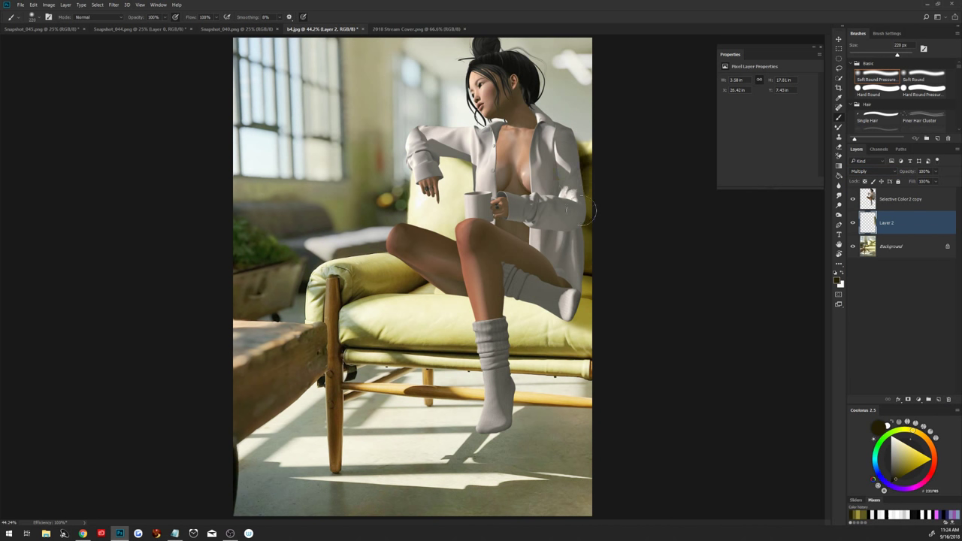
# Paint darker shadow along the chair's right edge beside the shirt and sock
pyautogui.moveTo(587, 157)
pyautogui.mouseDown()
pyautogui.moveTo(580, 213)
pyautogui.moveTo(594, 249)
pyautogui.mouseUp()
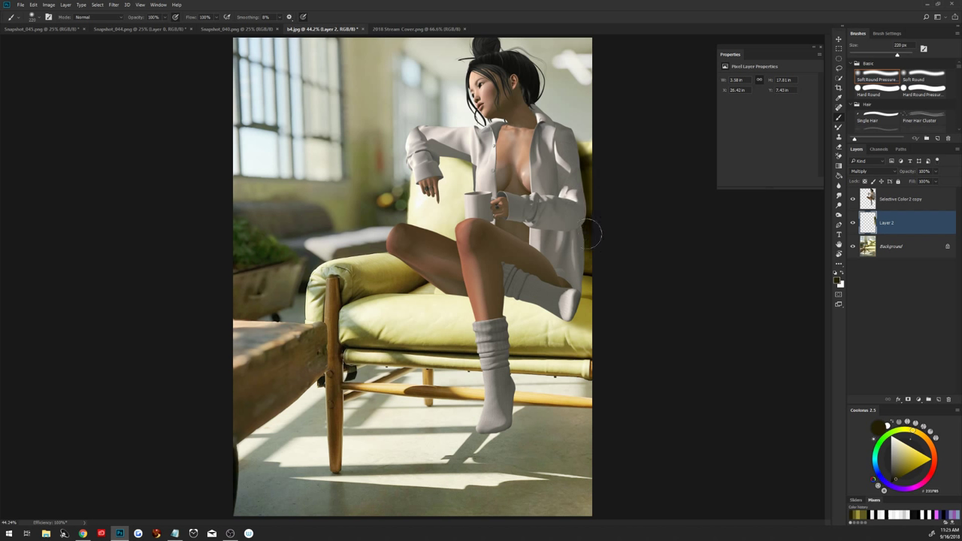
pyautogui.moveTo(597, 251); pyautogui.dragTo(587, 164)
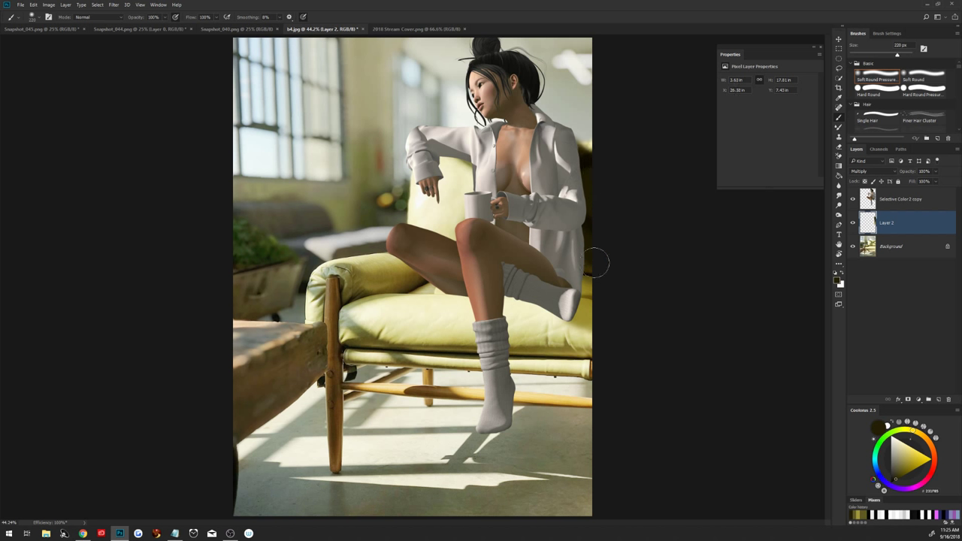
pyautogui.moveTo(591, 270)
pyautogui.mouseDown()
pyautogui.moveTo(600, 324)
pyautogui.moveTo(594, 318)
pyautogui.mouseUp()
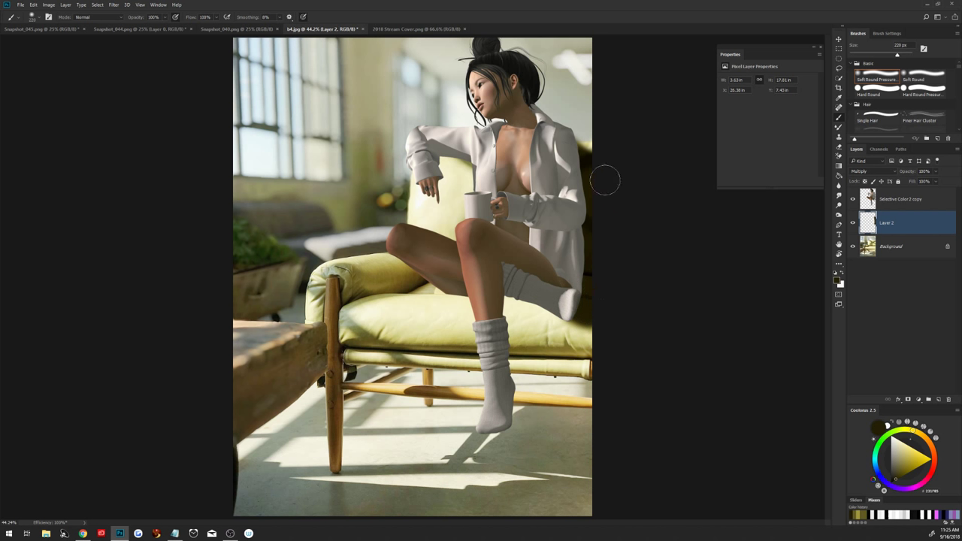
pyautogui.moveTo(606, 176); pyautogui.dragTo(600, 170)
pyautogui.moveTo(580, 307); pyautogui.dragTo(560, 310)
# Add a white layer mask to Layer 2 and switch to a Hard Round brush at 107 px
pyautogui.click(909, 400)
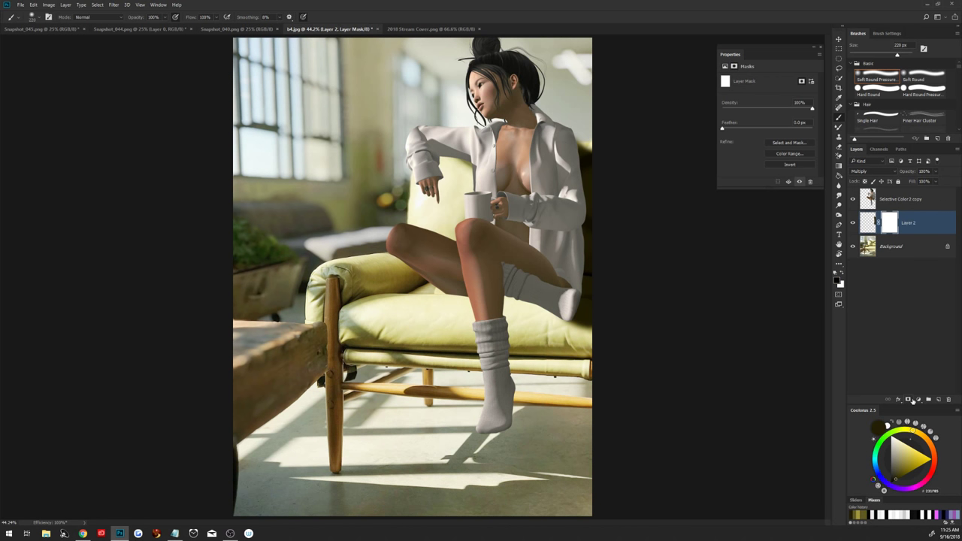
pyautogui.click(876, 88)
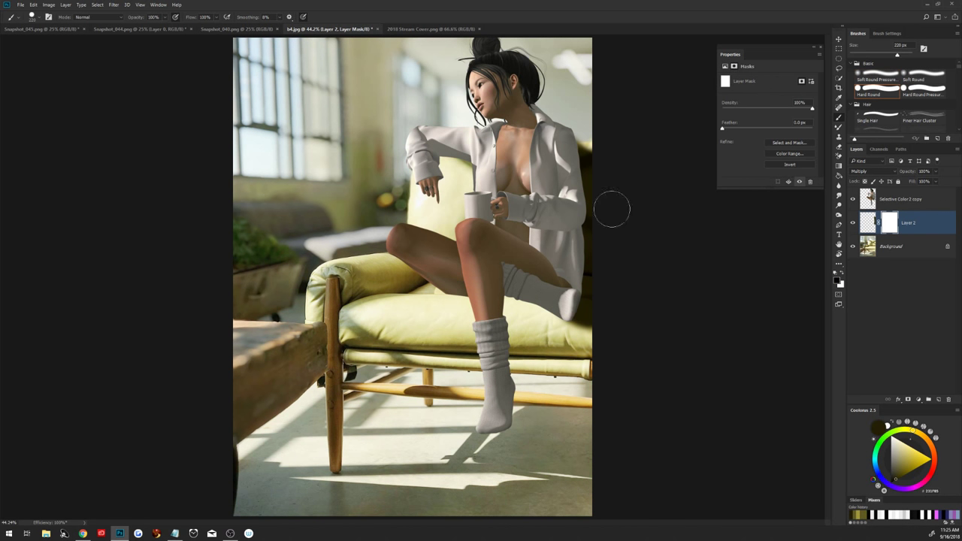
pyautogui.keyDown('alt'); pyautogui.rightClick(569, 117); pyautogui.keyUp('alt')
pyautogui.moveTo(569, 116); pyautogui.dragTo(553, 117)
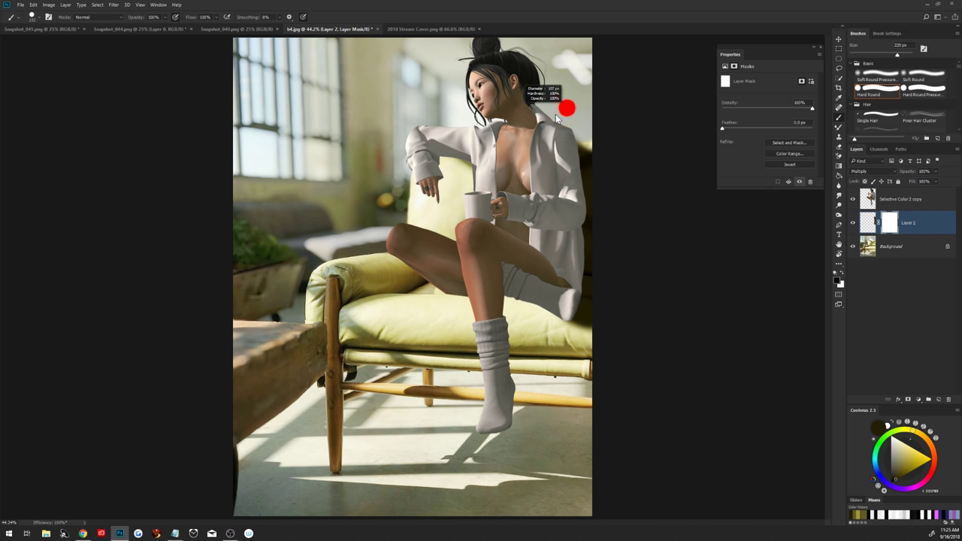
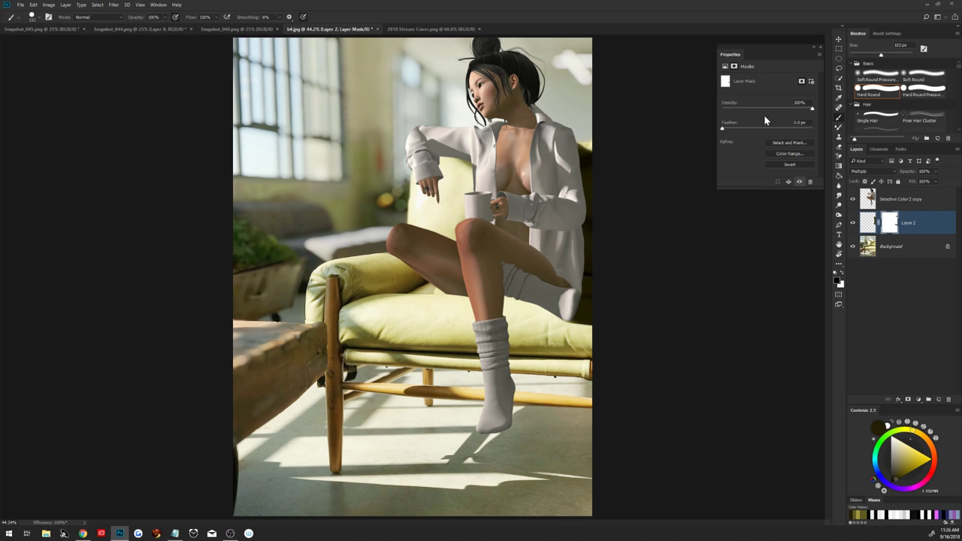
# Feather Layer 2's mask to 1.5 px, then paint and undo trial shadow strokes on it
pyautogui.moveTo(729, 131); pyautogui.dragTo(735, 132)
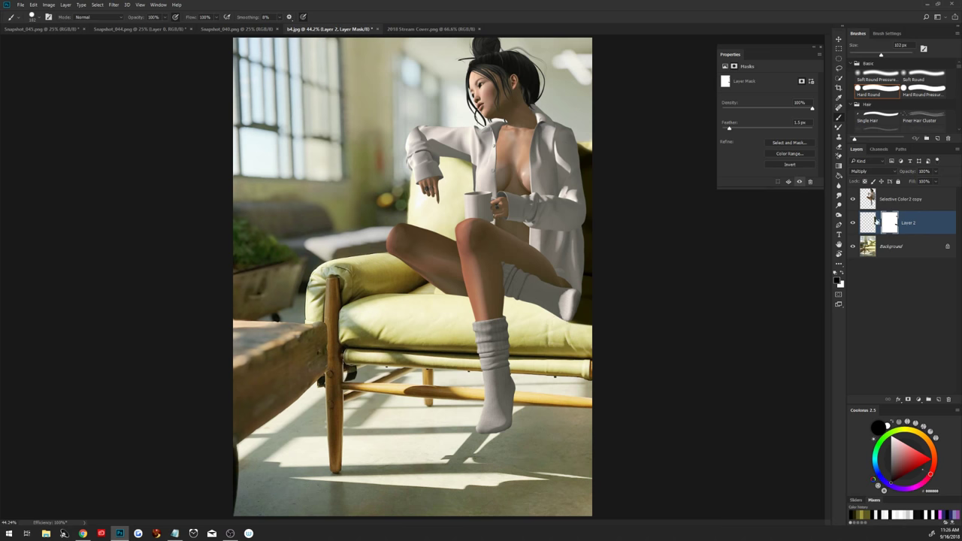
pyautogui.click(869, 224)
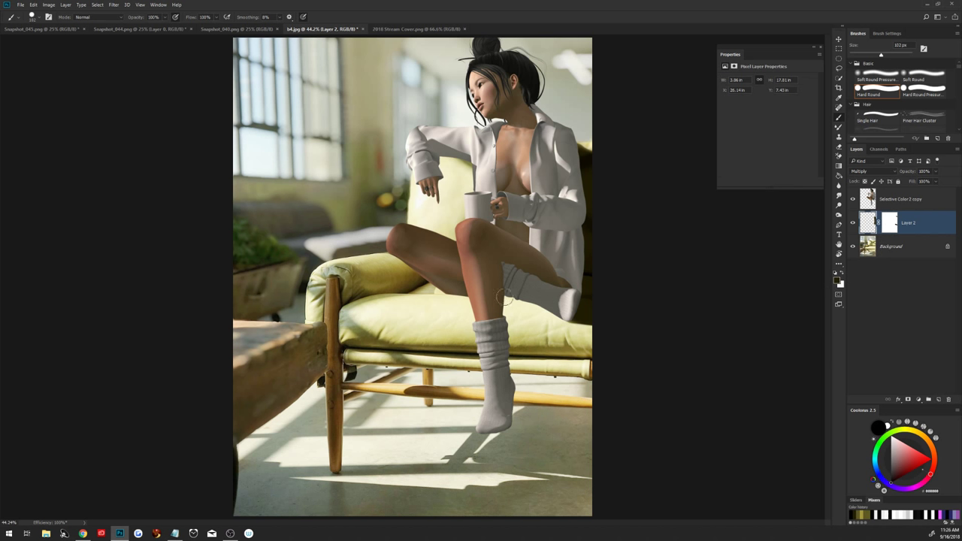
pyautogui.moveTo(508, 291); pyautogui.dragTo(508, 311)
pyautogui.click(879, 80)
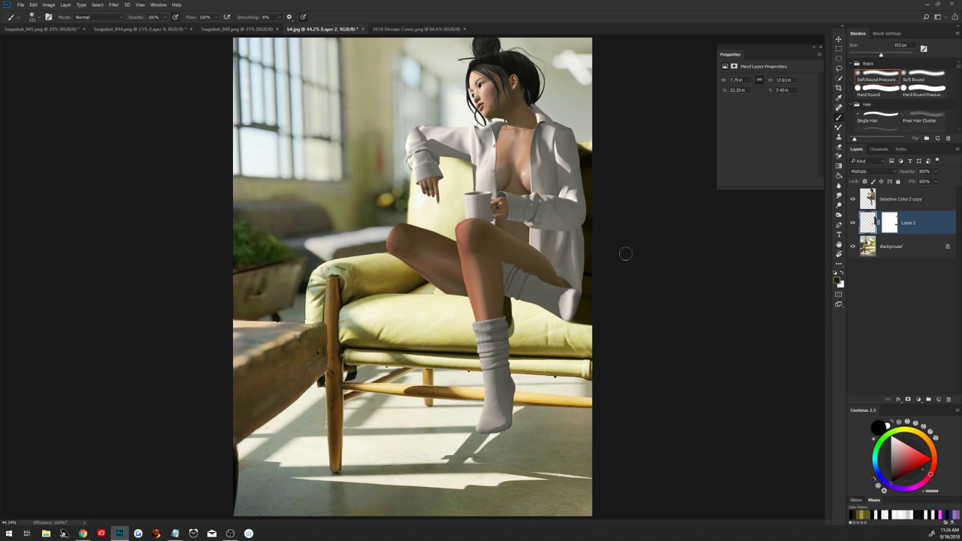
pyautogui.moveTo(511, 349)
pyautogui.mouseDown()
pyautogui.moveTo(512, 316)
pyautogui.moveTo(512, 344)
pyautogui.mouseUp()
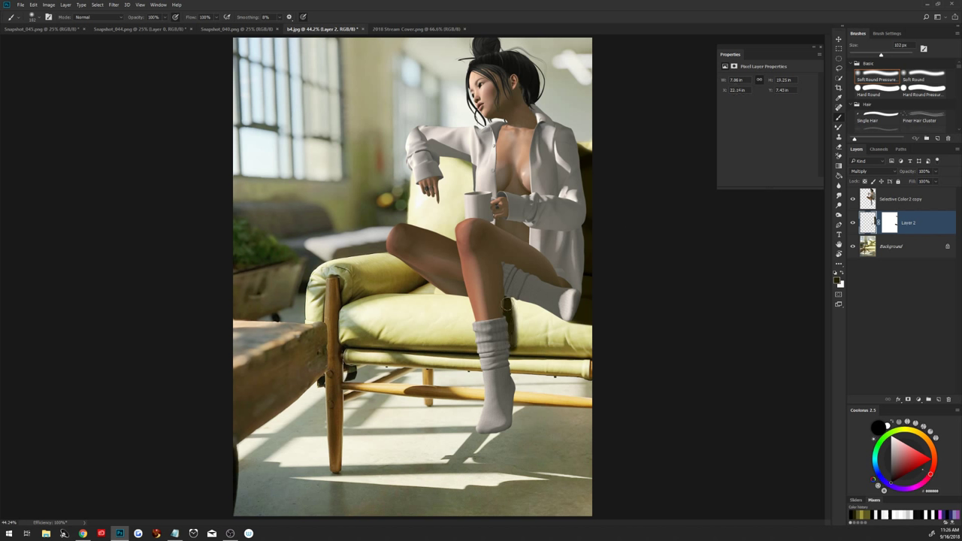
pyautogui.moveTo(535, 305); pyautogui.dragTo(553, 317)
pyautogui.moveTo(508, 323)
pyautogui.mouseDown()
pyautogui.moveTo(515, 336)
pyautogui.moveTo(507, 309)
pyautogui.moveTo(527, 300)
pyautogui.mouseUp()
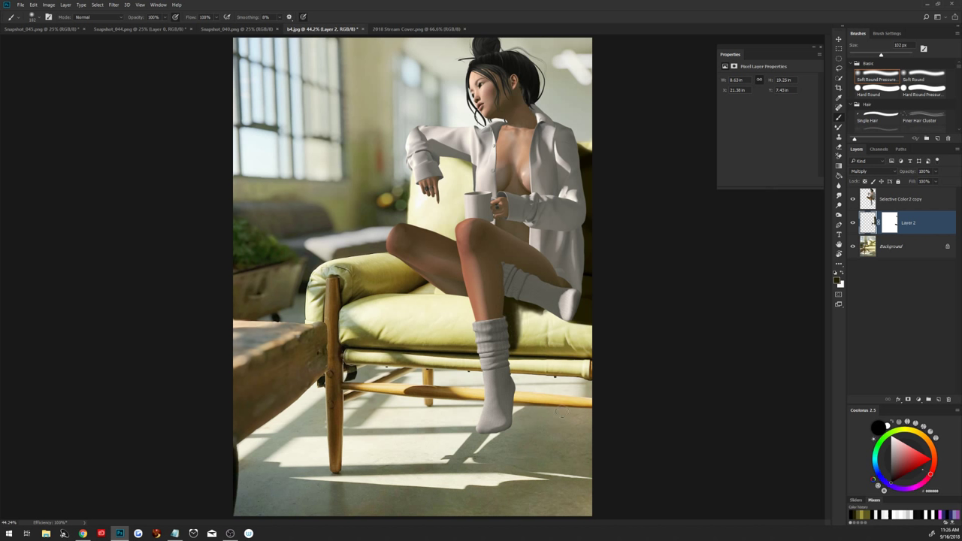
pyautogui.hotkey('ctrl', 'alt', 'z')
pyautogui.hotkey('ctrl', 'alt', 'z')
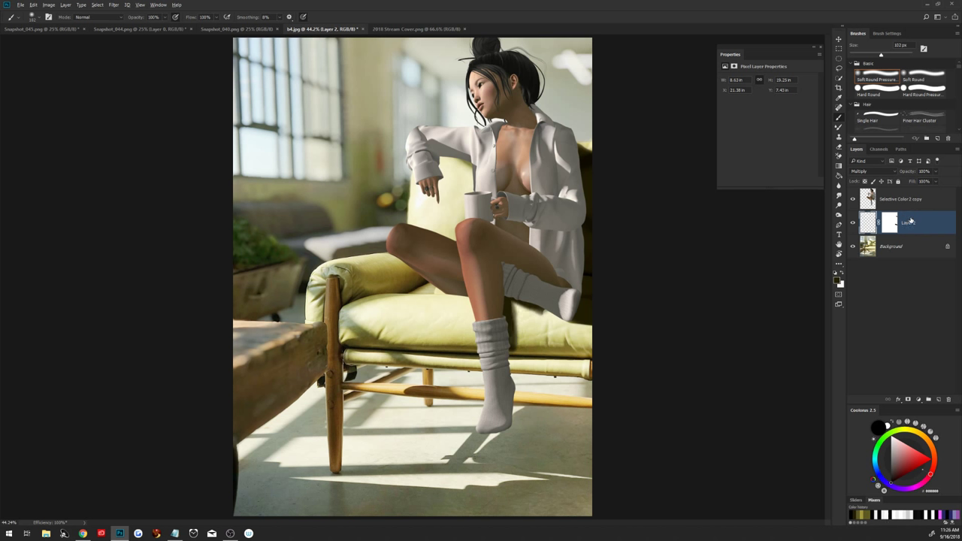
pyautogui.hotkey('ctrl', 'alt', 'z')
pyautogui.hotkey('ctrl', 'alt', 'z')
pyautogui.hotkey('ctrl', 'alt', 'z')
pyautogui.hotkey('ctrl', 'alt', 'z')
pyautogui.hotkey('ctrl', 'alt', 'z')
pyautogui.hotkey('ctrl', 'alt', 'z')
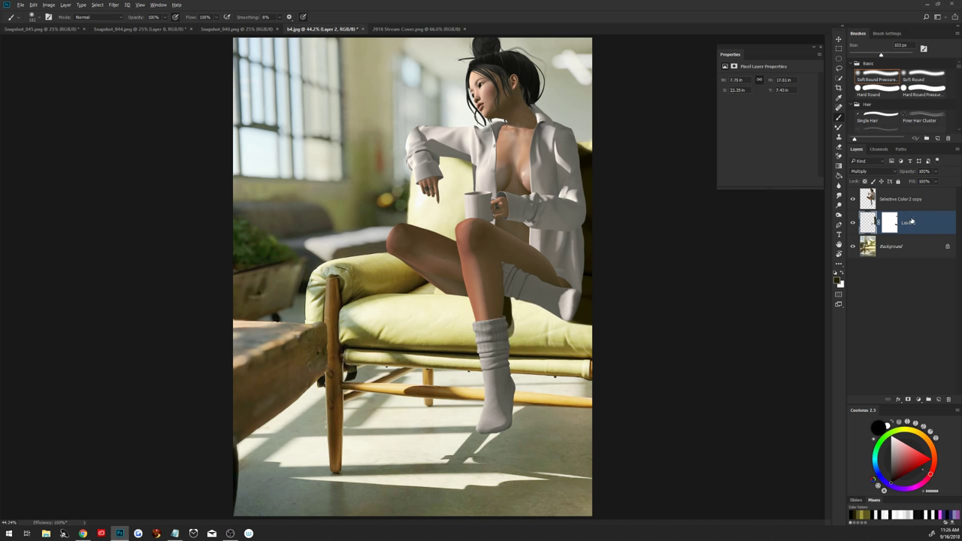
pyautogui.hotkey('ctrl', 'alt', 'z')
pyautogui.hotkey('ctrl', 'alt', 'z')
pyautogui.hotkey('ctrl', 'alt', 'z')
pyautogui.hotkey('ctrl', 'alt', 'z')
# Paint a dark shadow along the calf edge on a new layer
pyautogui.click(938, 400)
pyautogui.moveTo(510, 321)
pyautogui.mouseDown()
pyautogui.moveTo(500, 302)
pyautogui.moveTo(510, 338)
pyautogui.moveTo(503, 300)
pyautogui.mouseUp()
pyautogui.moveTo(514, 344); pyautogui.dragTo(509, 329)
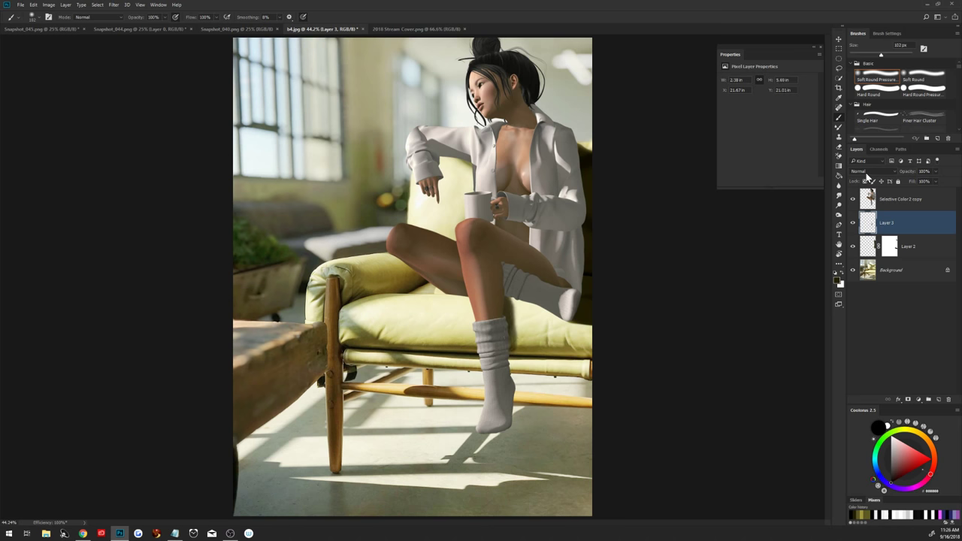
# Set Layer 3 to Multiply, paint more shadow beside the raised sock, and add a layer mask
pyautogui.click(864, 198)
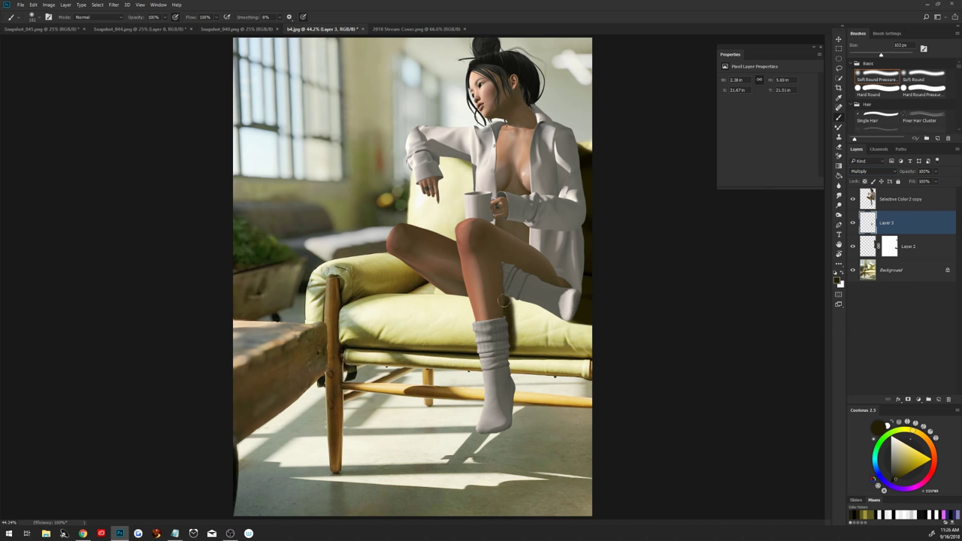
pyautogui.moveTo(510, 331); pyautogui.dragTo(524, 376)
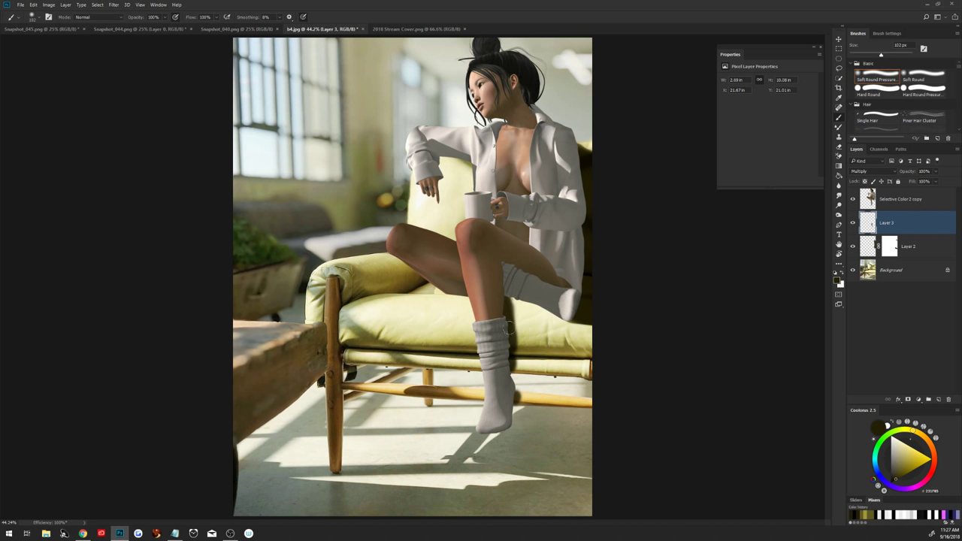
pyautogui.moveTo(508, 313)
pyautogui.mouseDown()
pyautogui.moveTo(519, 299)
pyautogui.moveTo(562, 320)
pyautogui.moveTo(505, 293)
pyautogui.mouseUp()
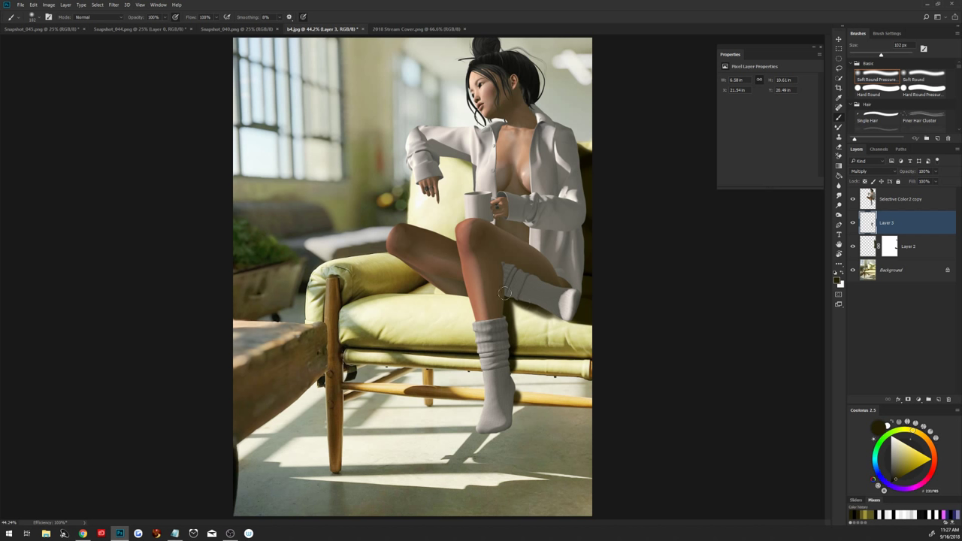
pyautogui.moveTo(562, 319); pyautogui.dragTo(534, 307)
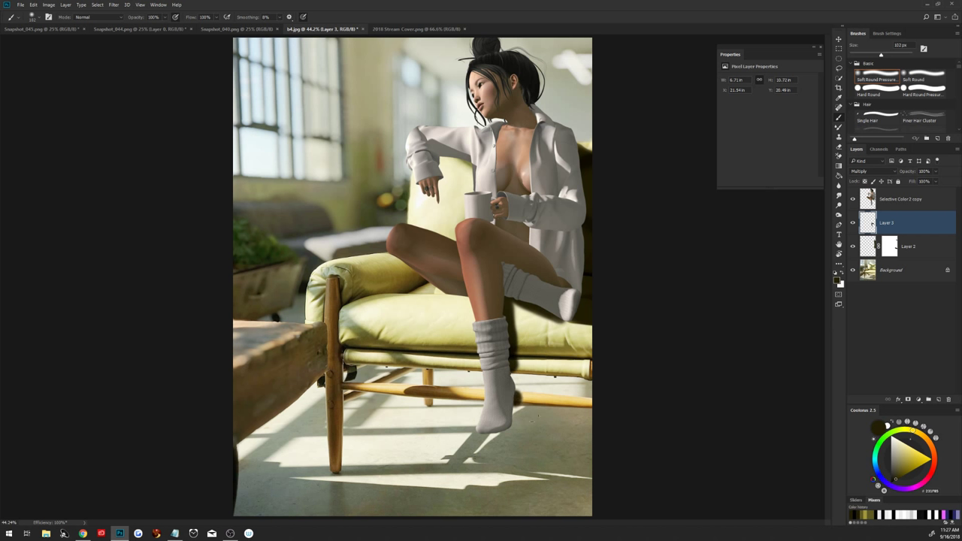
pyautogui.hotkey('ctrl', 'z')
pyautogui.moveTo(908, 173); pyautogui.dragTo(912, 166)
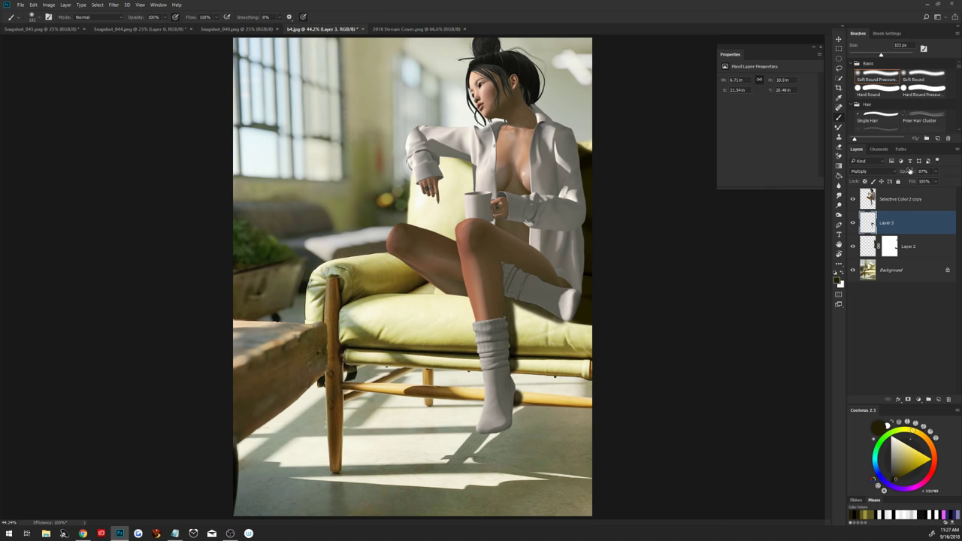
pyautogui.click(929, 181)
# Paint Layer 3's mask black near the knee and sock with a 124 px brush
pyautogui.click(909, 399)
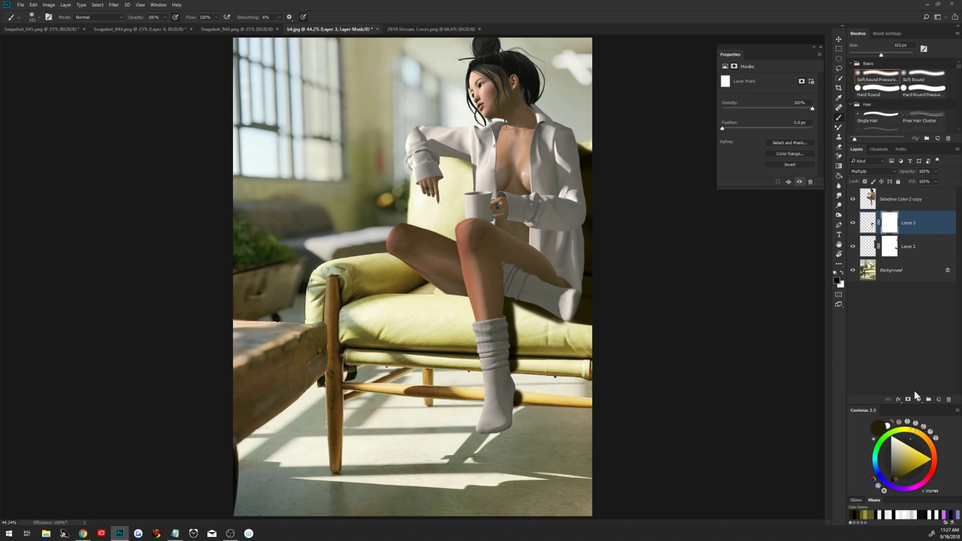
pyautogui.moveTo(525, 412); pyautogui.dragTo(517, 410)
pyautogui.moveTo(518, 344); pyautogui.dragTo(526, 344)
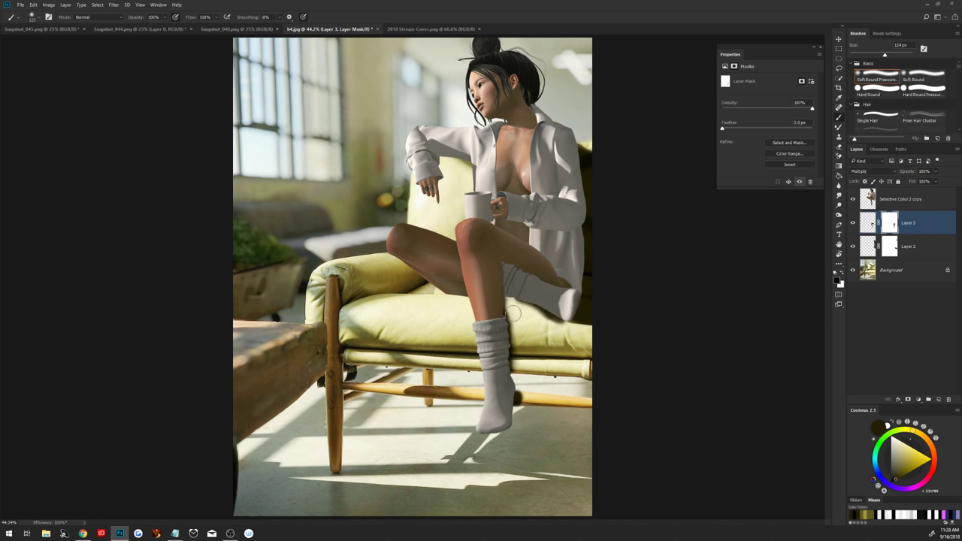
pyautogui.moveTo(513, 300); pyautogui.dragTo(509, 285)
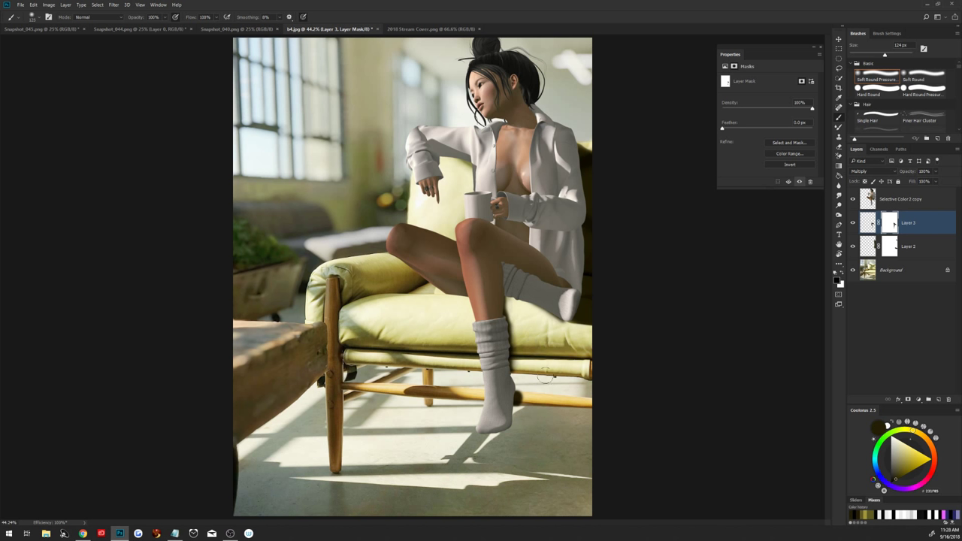
pyautogui.press('2')
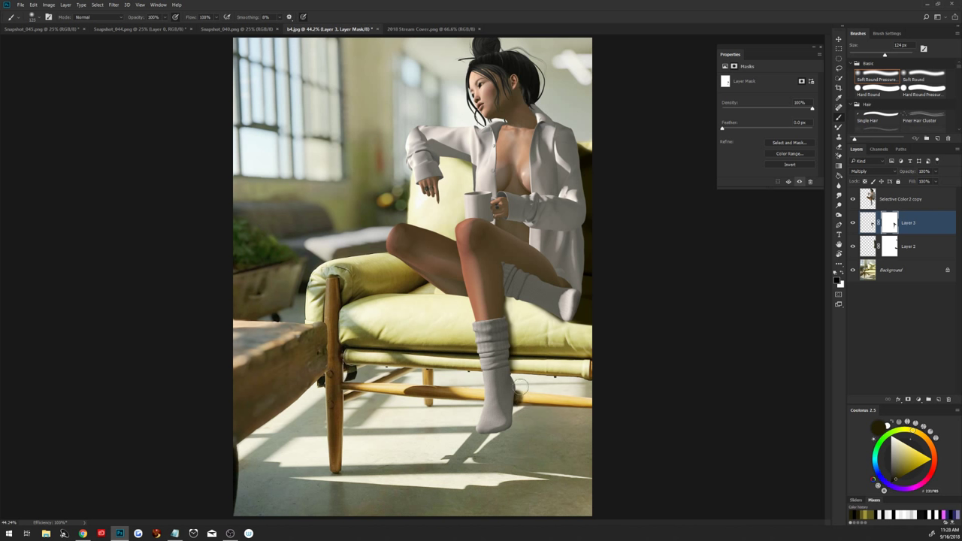
pyautogui.press('0')
pyautogui.hotkey('alt', 'Tab')
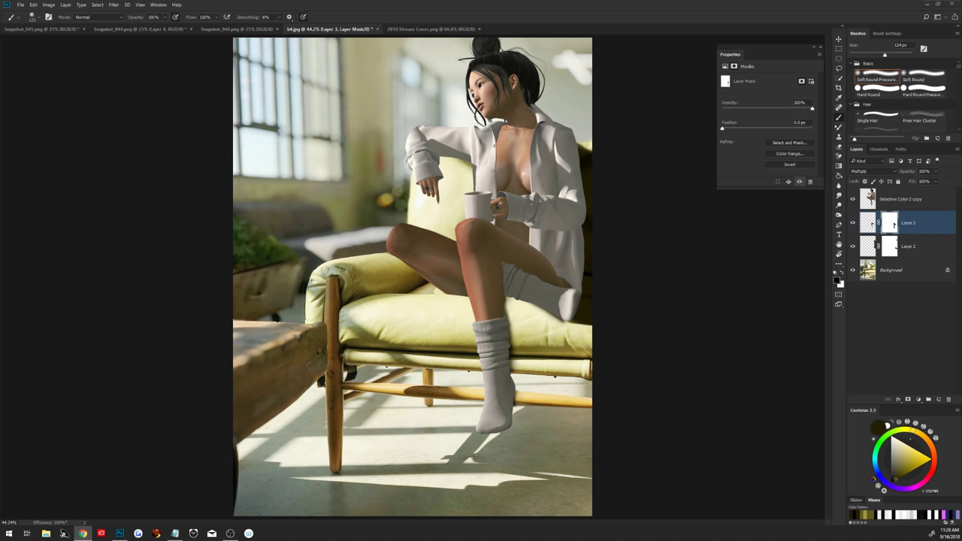
pyautogui.click(748, 331)
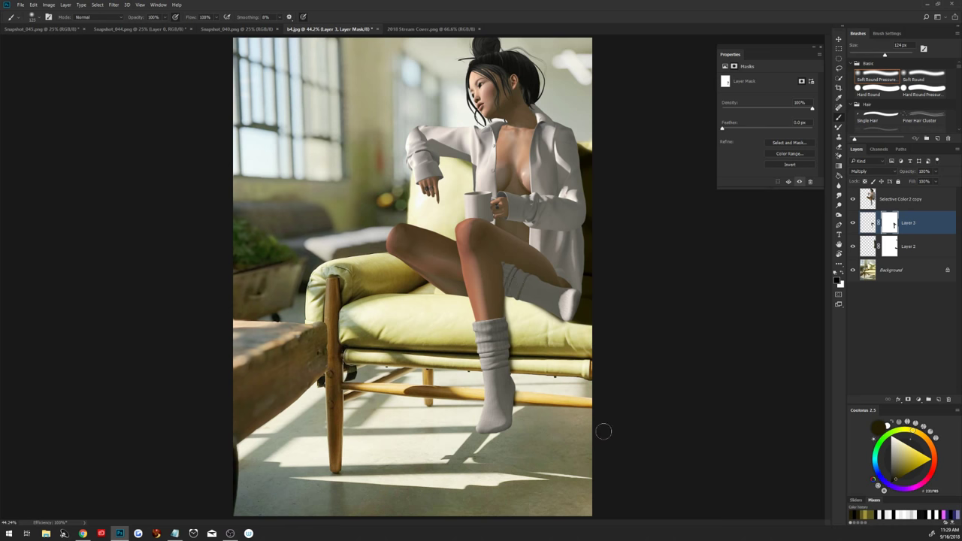
# Paint a soft 183 px shadow over the raised sock on new Layer 4 at 87% opacity
pyautogui.click(938, 399)
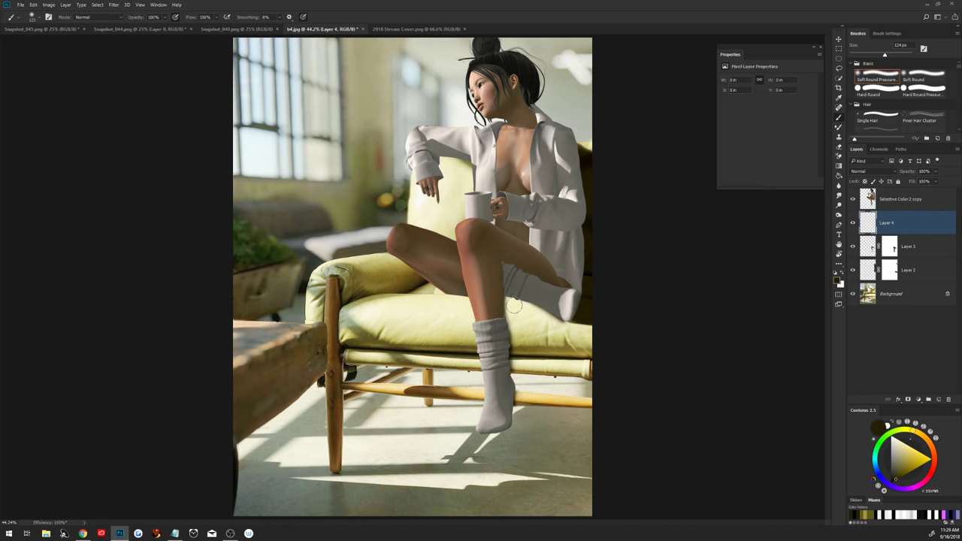
pyautogui.moveTo(516, 308); pyautogui.dragTo(530, 357)
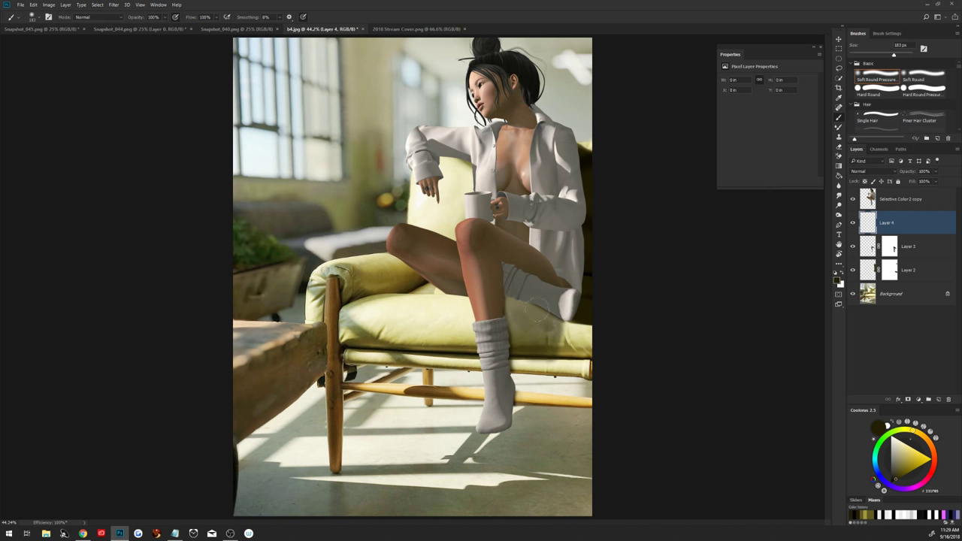
pyautogui.moveTo(505, 300); pyautogui.dragTo(521, 291)
pyautogui.moveTo(910, 168); pyautogui.dragTo(903, 173)
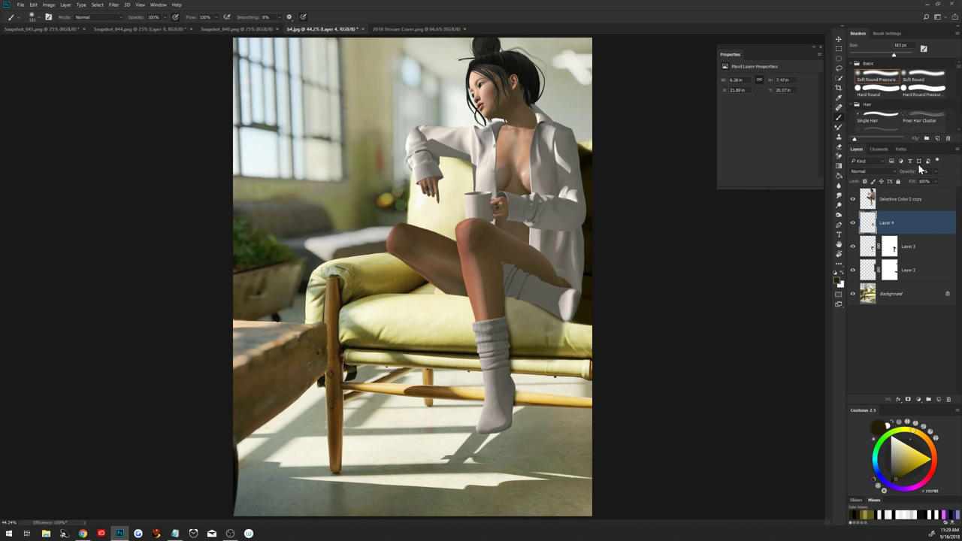
pyautogui.click(938, 401)
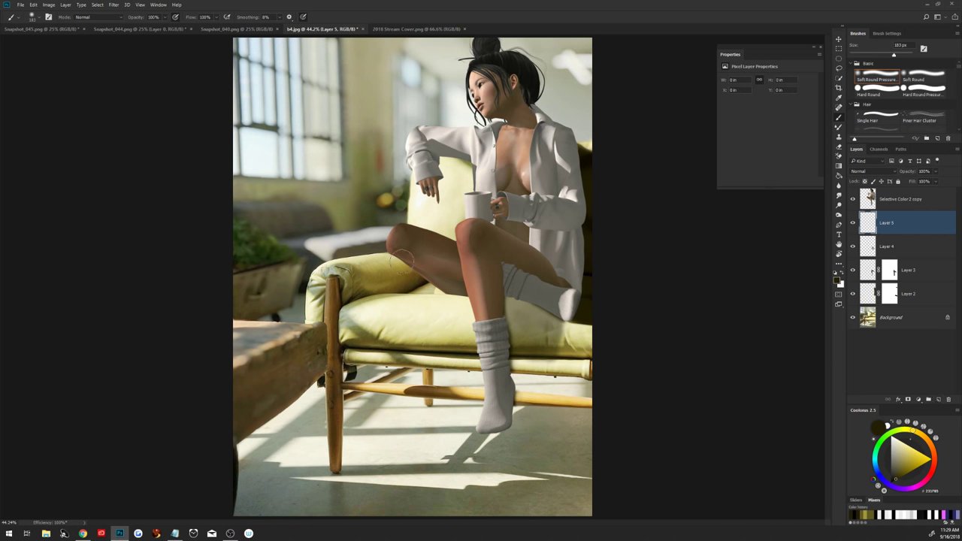
# Paint the thigh's shadow across the chair cushion on Layer 5 with a 102 px brush
pyautogui.moveTo(409, 265)
pyautogui.mouseDown()
pyautogui.moveTo(393, 265)
pyautogui.moveTo(397, 257)
pyautogui.moveTo(415, 294)
pyautogui.moveTo(393, 262)
pyautogui.moveTo(428, 300)
pyautogui.moveTo(406, 266)
pyautogui.moveTo(448, 299)
pyautogui.moveTo(400, 265)
pyautogui.moveTo(457, 302)
pyautogui.moveTo(442, 293)
pyautogui.mouseUp()
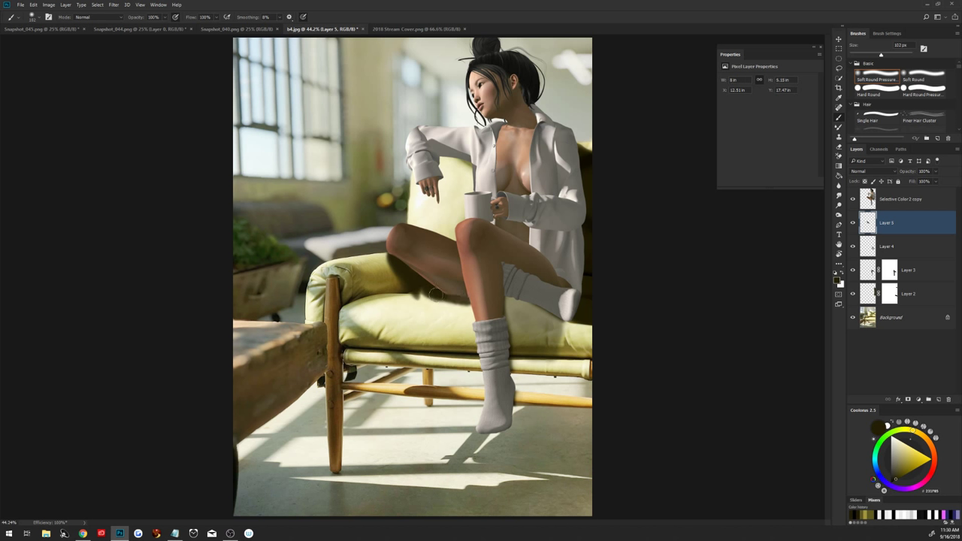
pyautogui.moveTo(434, 293)
pyautogui.mouseDown()
pyautogui.moveTo(391, 259)
pyautogui.moveTo(400, 275)
pyautogui.moveTo(456, 301)
pyautogui.mouseUp()
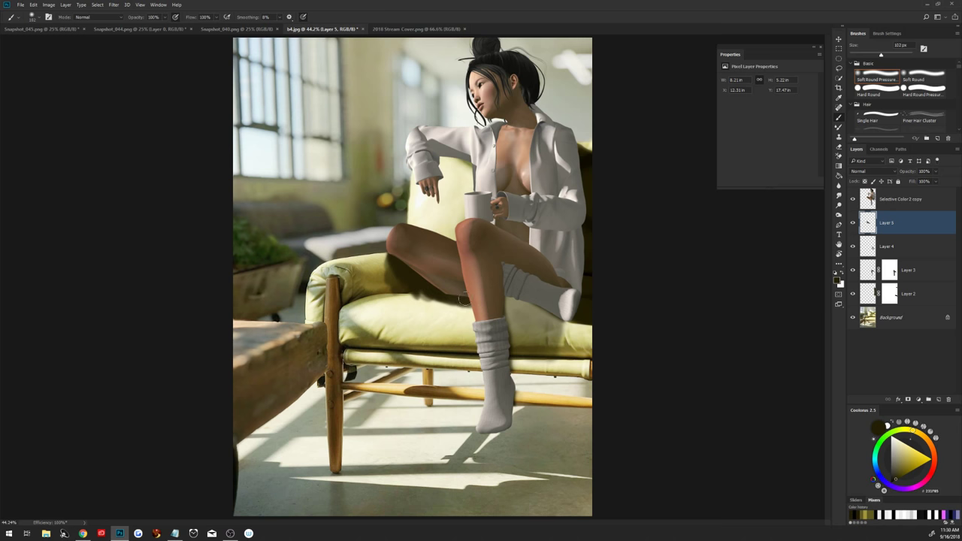
pyautogui.moveTo(391, 261); pyautogui.dragTo(468, 341)
# Add a mask to Layer 5 and set it to Multiply at 89% opacity
pyautogui.click(909, 400)
pyautogui.moveTo(911, 171); pyautogui.dragTo(900, 181)
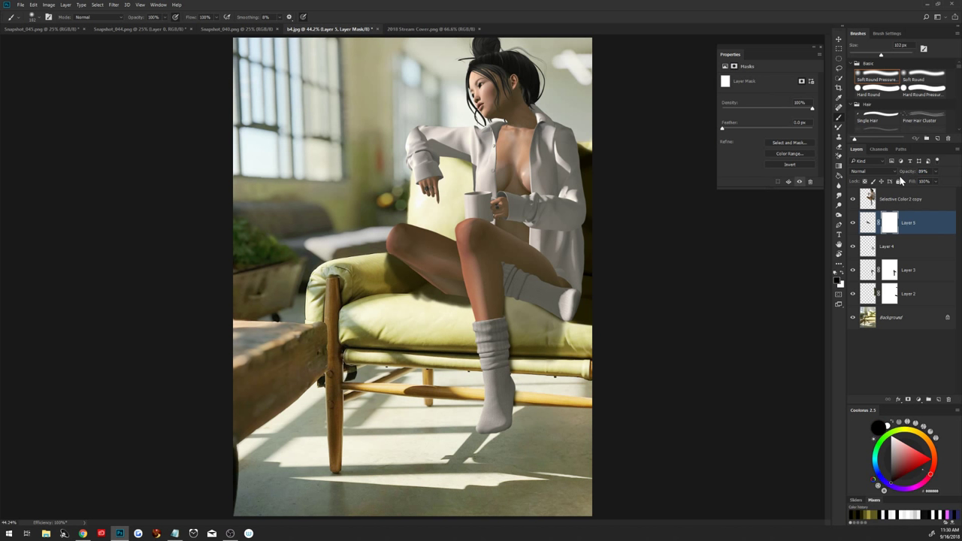
pyautogui.moveTo(375, 268)
pyautogui.mouseDown()
pyautogui.moveTo(367, 256)
pyautogui.moveTo(380, 259)
pyautogui.mouseUp()
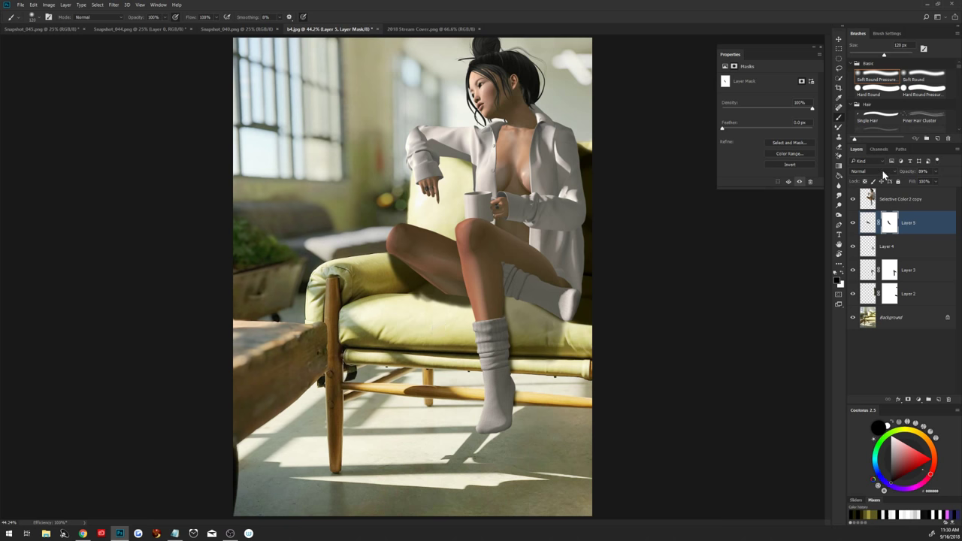
pyautogui.click(872, 172)
pyautogui.click(874, 202)
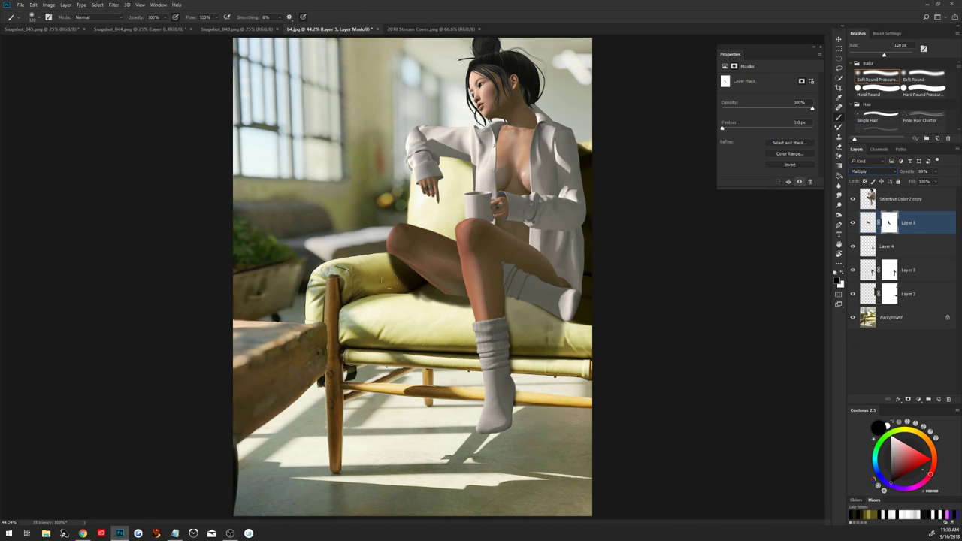
# Trim the thigh shadow on Layer 5's mask and lower the layer to 67% opacity
pyautogui.moveTo(406, 288); pyautogui.dragTo(445, 316)
pyautogui.moveTo(398, 283); pyautogui.dragTo(392, 277)
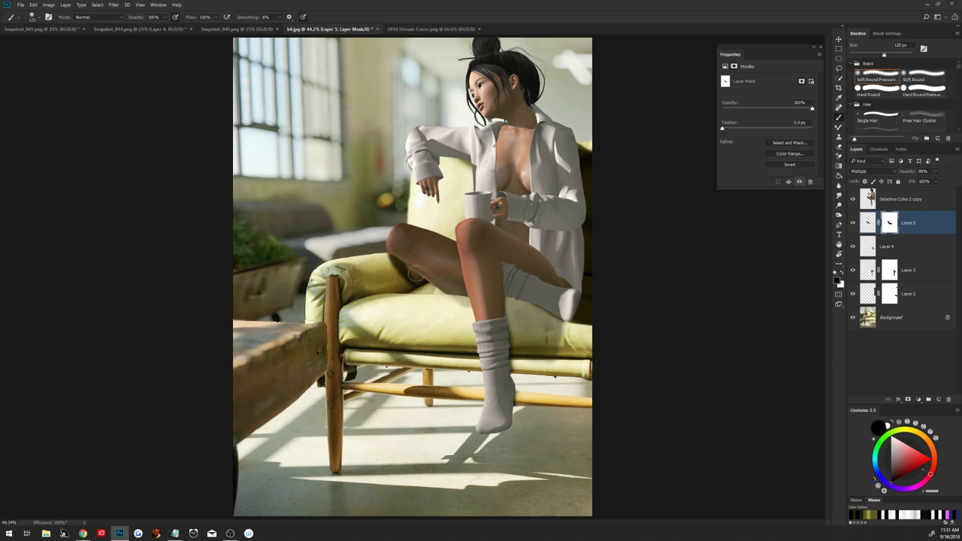
pyautogui.moveTo(422, 273); pyautogui.dragTo(406, 269)
pyautogui.press('x')
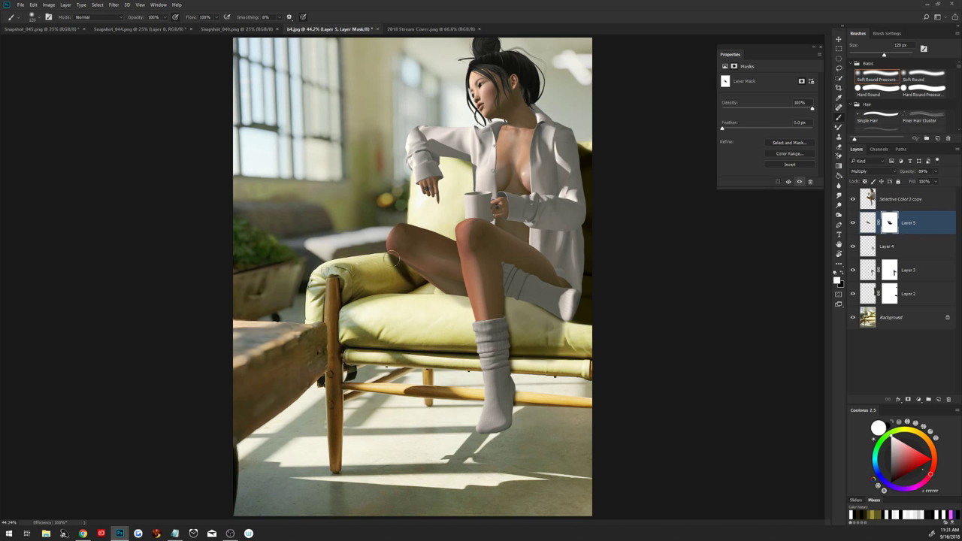
pyautogui.moveTo(393, 257)
pyautogui.mouseDown()
pyautogui.moveTo(398, 269)
pyautogui.moveTo(394, 257)
pyautogui.mouseUp()
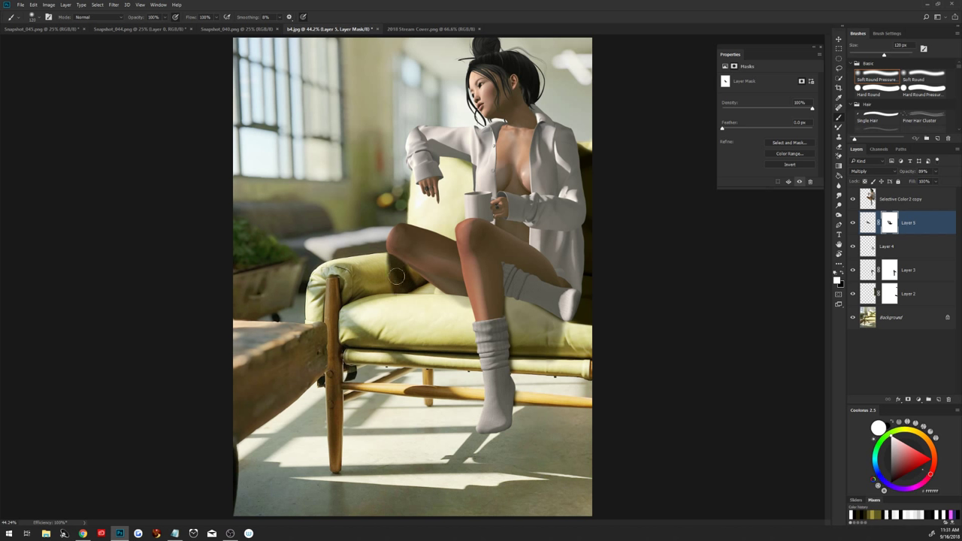
pyautogui.moveTo(909, 173); pyautogui.dragTo(905, 173)
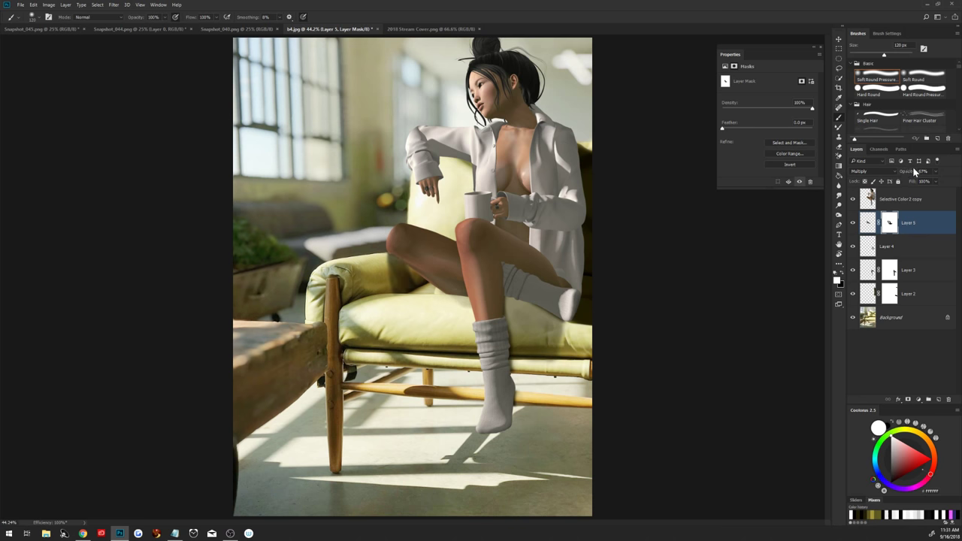
pyautogui.click(939, 400)
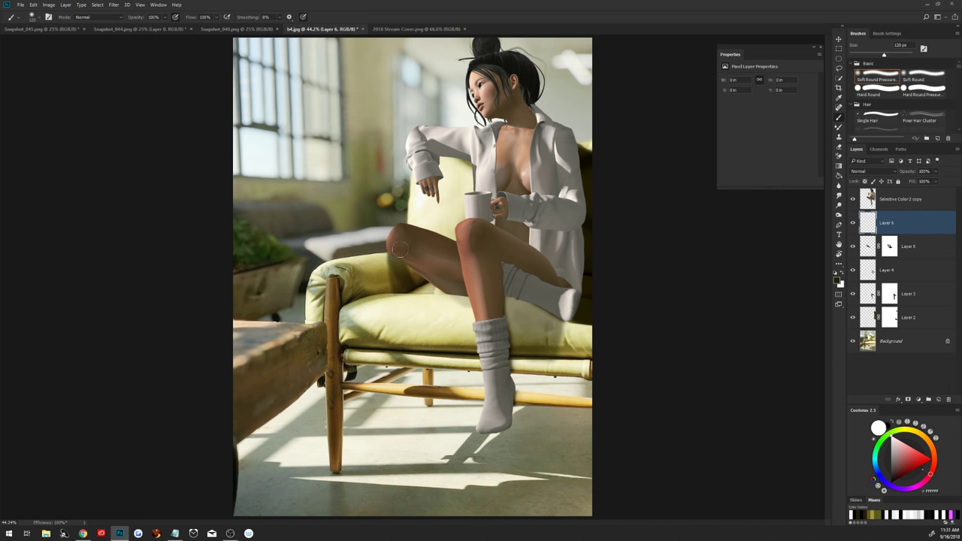
# Paint a 70 px shadow near the knee on Layer 6, set it to Multiply, and add a mask
pyautogui.press('[')
pyautogui.press('[')
pyautogui.press('[')
pyautogui.moveTo(405, 260); pyautogui.dragTo(407, 263)
pyautogui.click(893, 172)
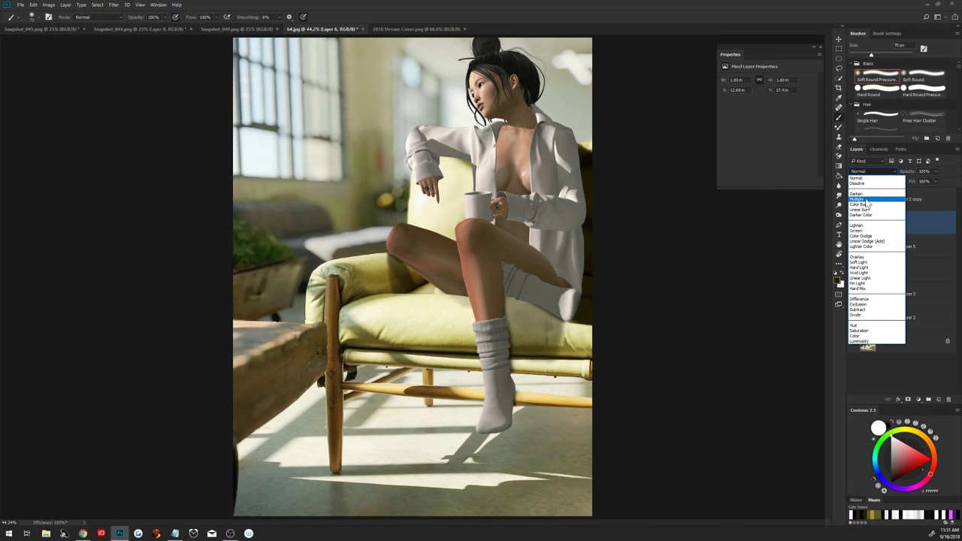
pyautogui.click(868, 199)
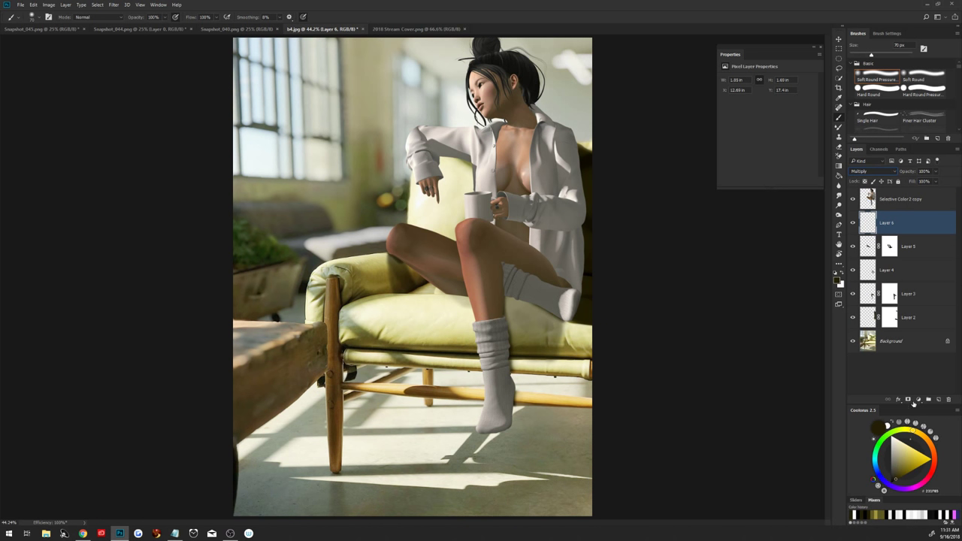
pyautogui.click(908, 400)
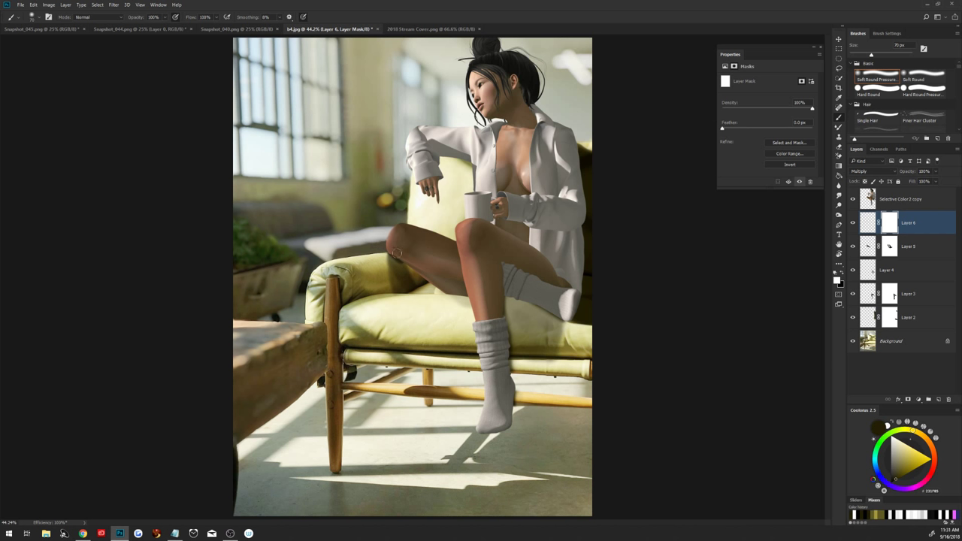
pyautogui.press('x')
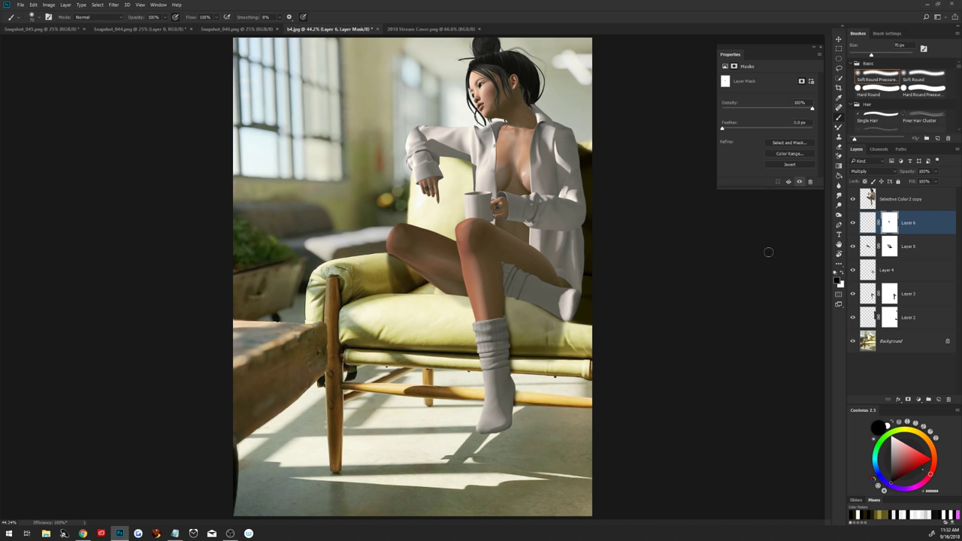
pyautogui.click(902, 252)
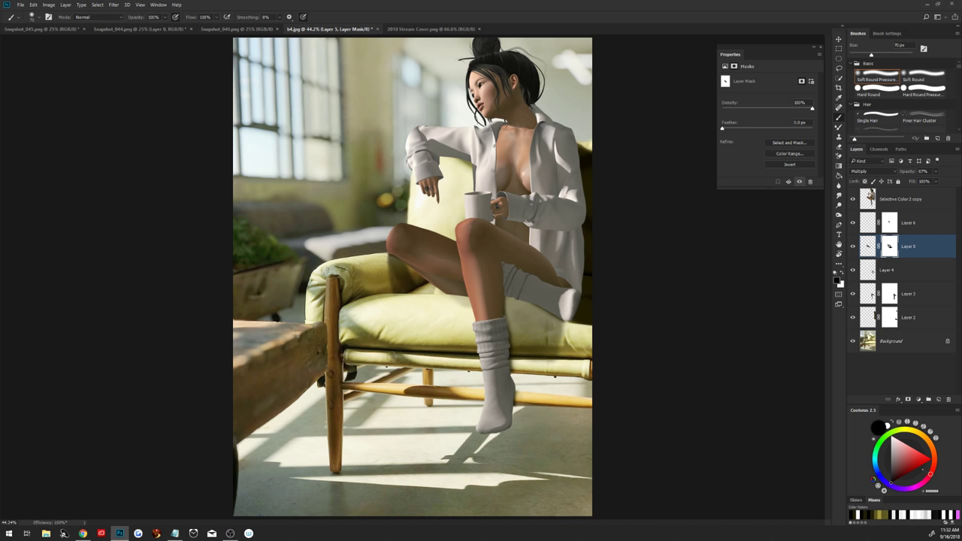
pyautogui.keyDown('alt'); pyautogui.rightClick(432, 278); pyautogui.keyUp('alt')
# Paint faint armrest shading on new Layer 7, blended Multiply at 40% opacity
pyautogui.click(908, 221)
pyautogui.click(938, 399)
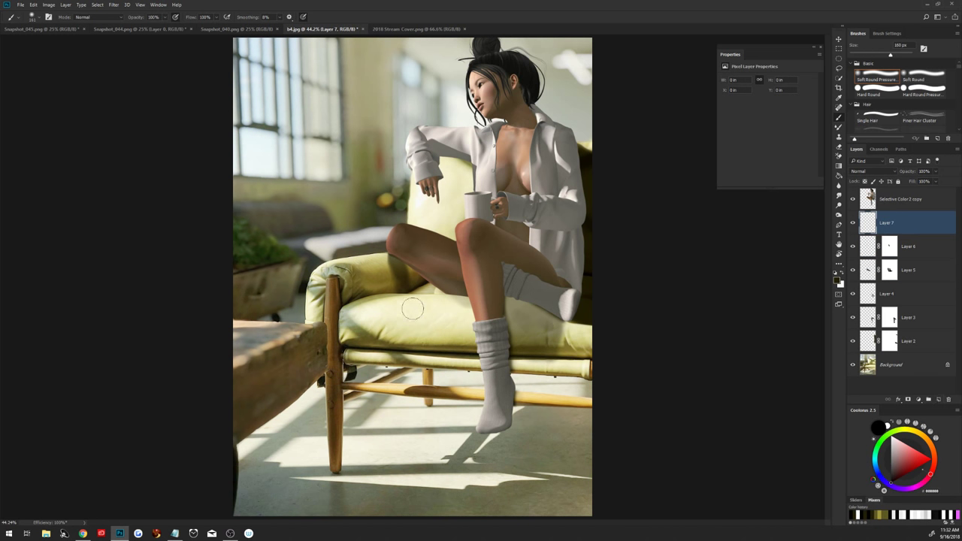
pyautogui.moveTo(393, 280)
pyautogui.mouseDown()
pyautogui.moveTo(365, 272)
pyautogui.moveTo(443, 298)
pyautogui.moveTo(379, 289)
pyautogui.moveTo(368, 276)
pyautogui.moveTo(460, 308)
pyautogui.moveTo(391, 279)
pyautogui.moveTo(361, 297)
pyautogui.mouseUp()
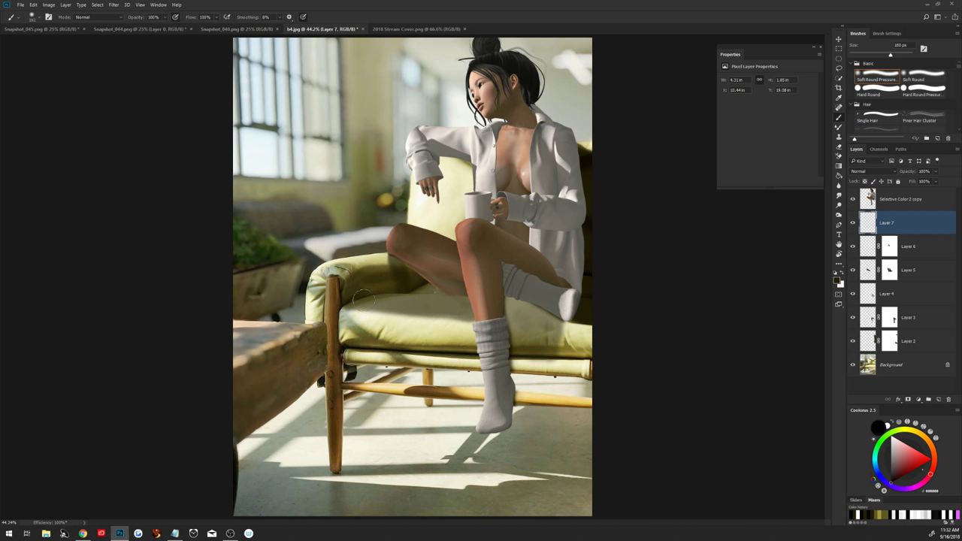
pyautogui.click(876, 172)
pyautogui.click(858, 199)
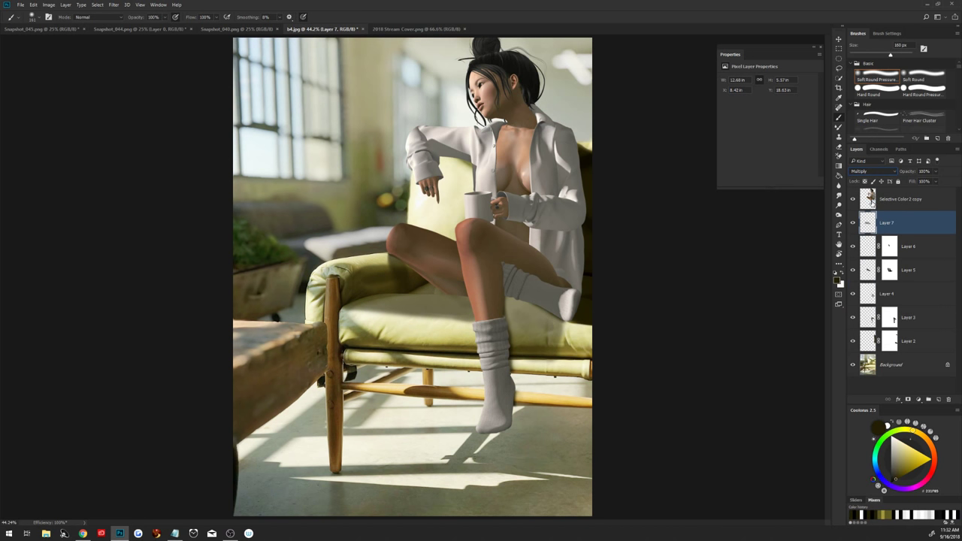
pyautogui.moveTo(894, 172); pyautogui.dragTo(914, 170)
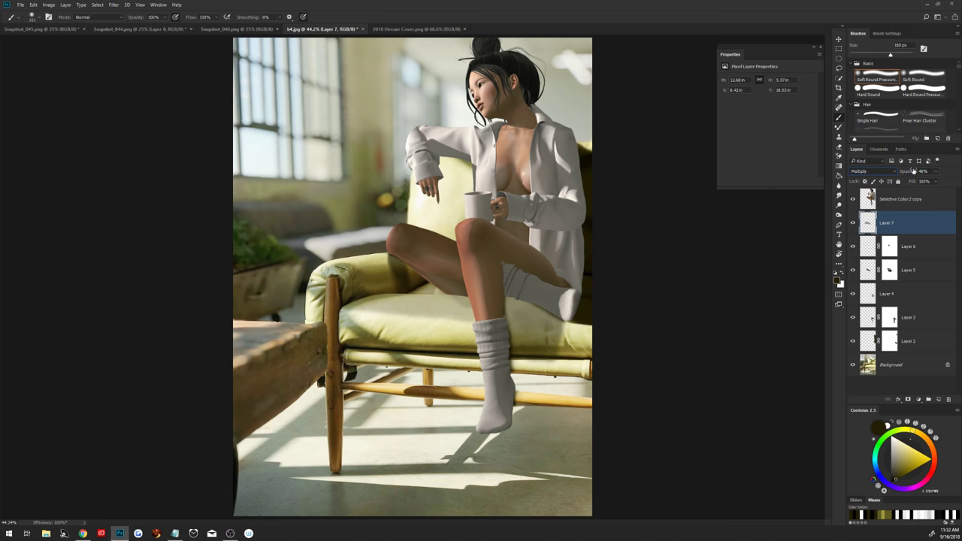
# Paint the arm's shadow over the sleeve and chair back on new Layer 8, set to Multiply
pyautogui.click(939, 400)
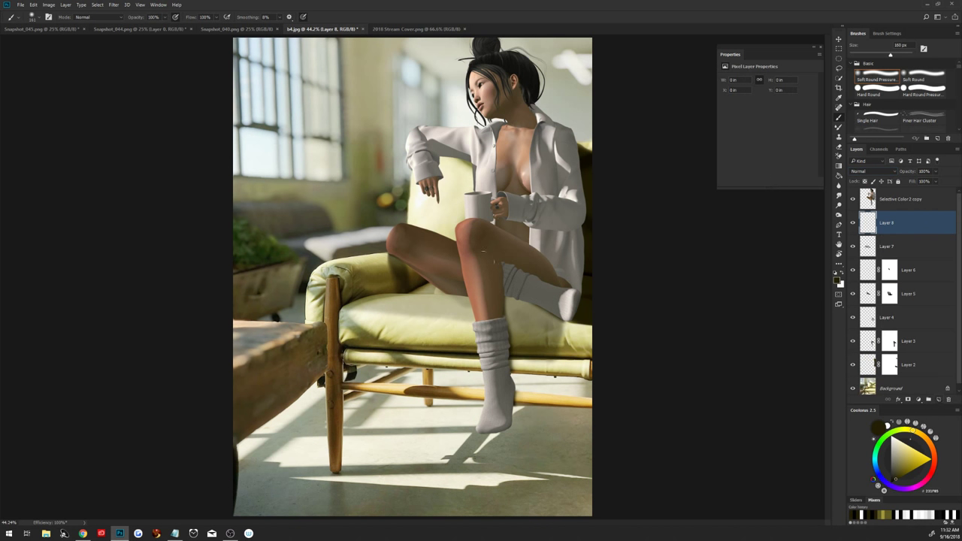
pyautogui.moveTo(448, 159)
pyautogui.mouseDown()
pyautogui.moveTo(483, 181)
pyautogui.moveTo(472, 199)
pyautogui.moveTo(445, 162)
pyautogui.moveTo(472, 202)
pyautogui.mouseUp()
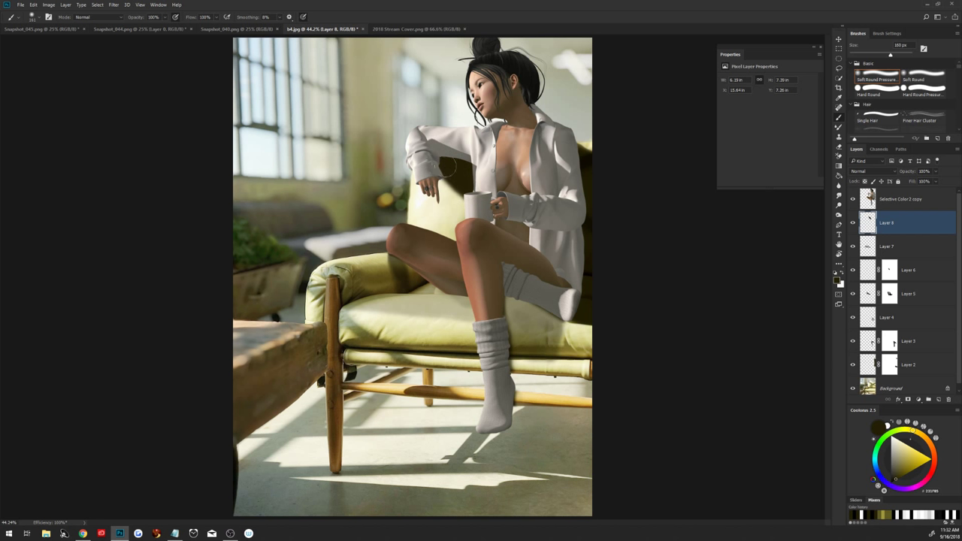
pyautogui.moveTo(440, 163)
pyautogui.mouseDown()
pyautogui.moveTo(458, 229)
pyautogui.moveTo(448, 218)
pyautogui.moveTo(440, 225)
pyautogui.mouseUp()
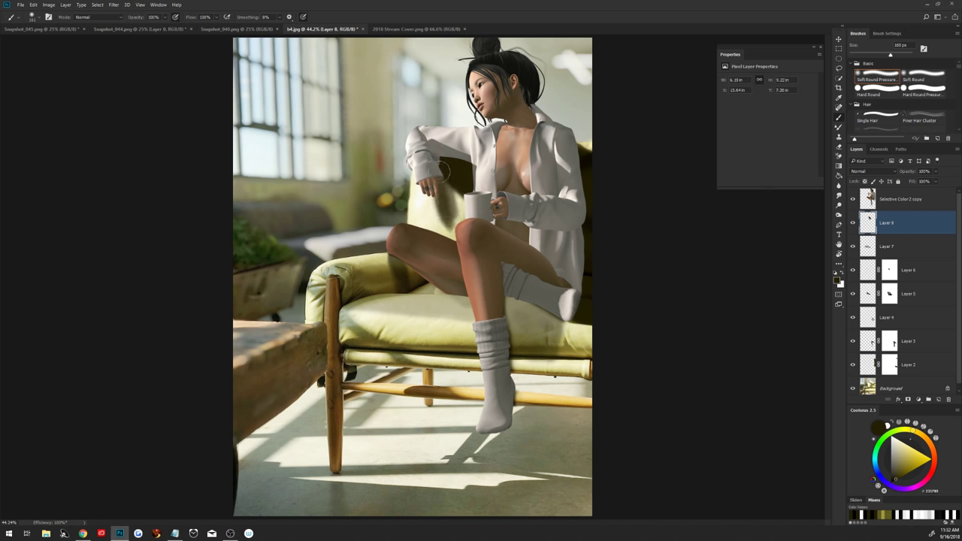
pyautogui.moveTo(451, 188)
pyautogui.mouseDown()
pyautogui.moveTo(442, 225)
pyautogui.moveTo(443, 184)
pyautogui.mouseUp()
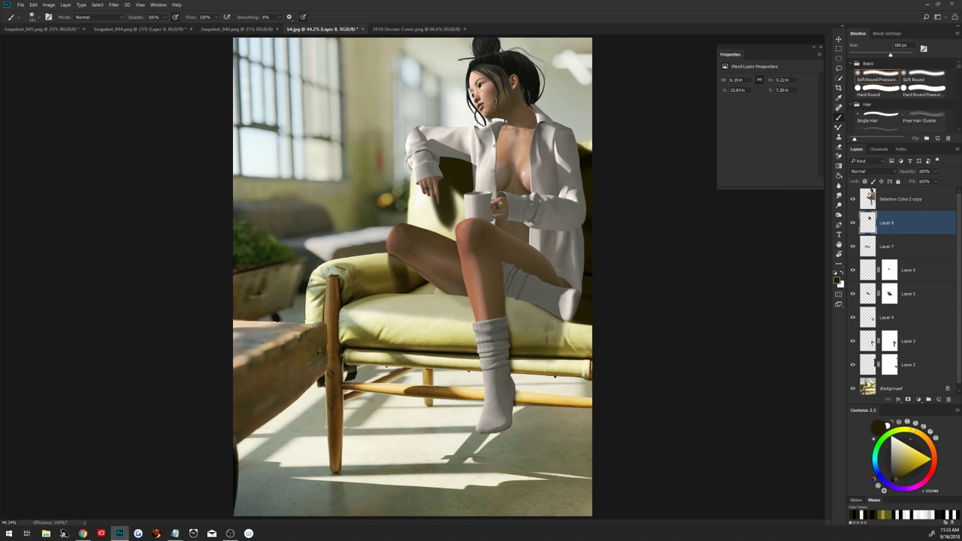
pyautogui.click(872, 171)
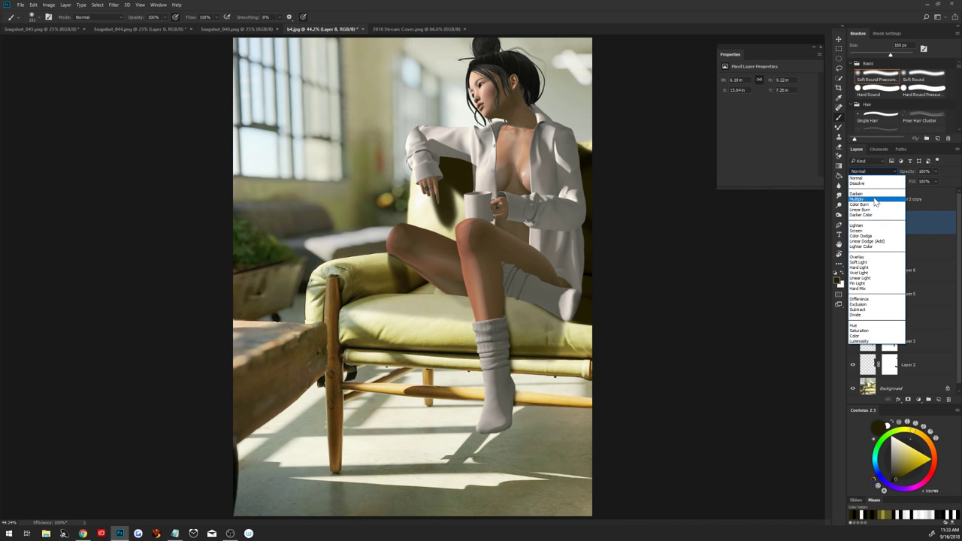
pyautogui.click(878, 205)
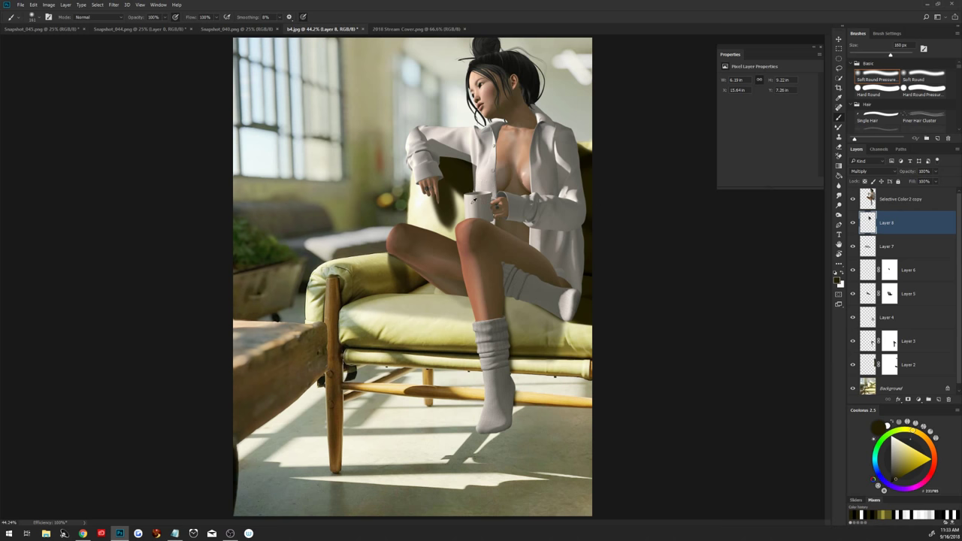
# Mask Layer 8's shadow away near the mug and fade it to 55% opacity
pyautogui.click(908, 400)
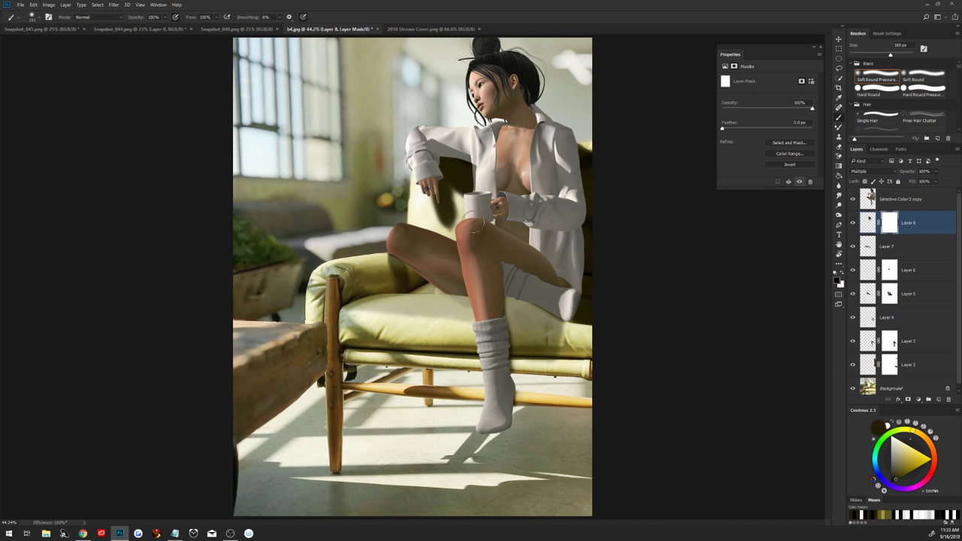
pyautogui.moveTo(454, 199); pyautogui.dragTo(456, 222)
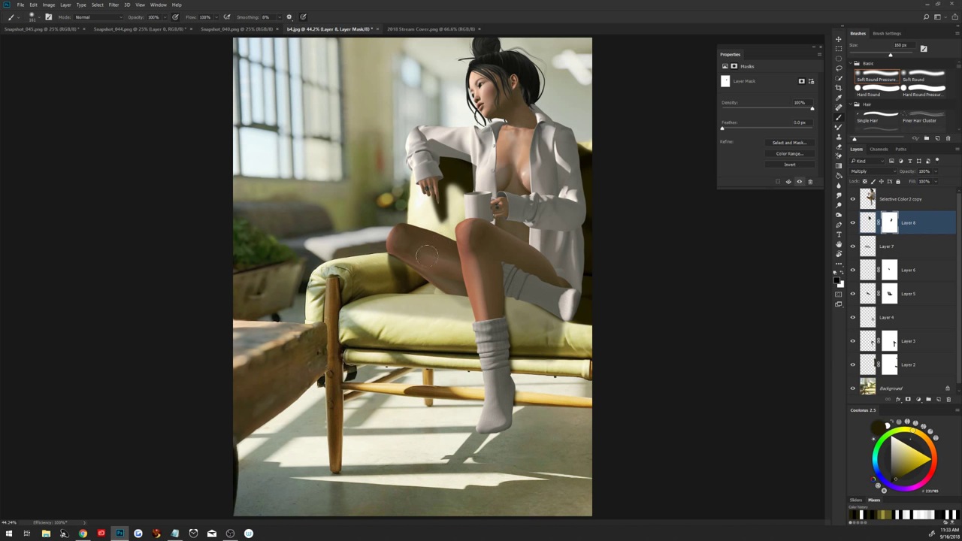
pyautogui.moveTo(907, 174); pyautogui.dragTo(900, 176)
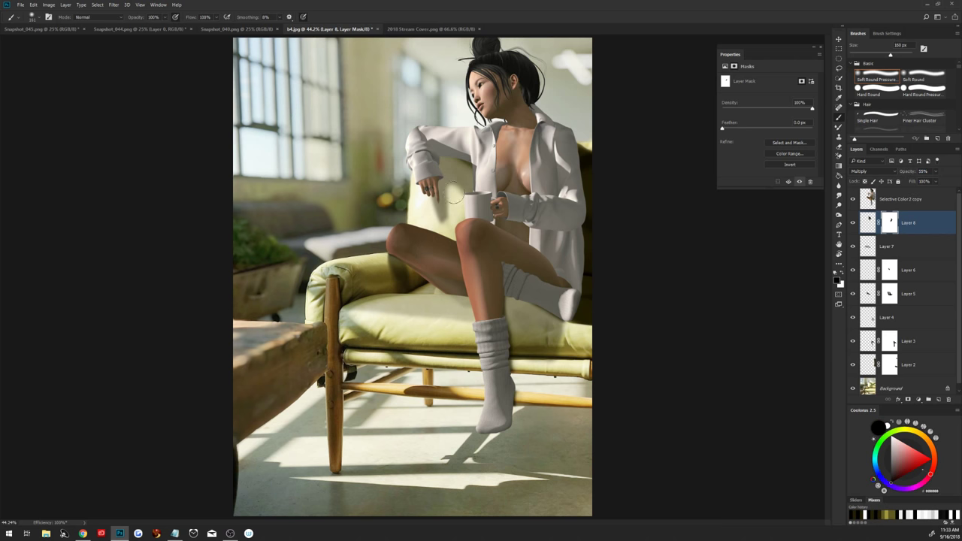
pyautogui.click(936, 400)
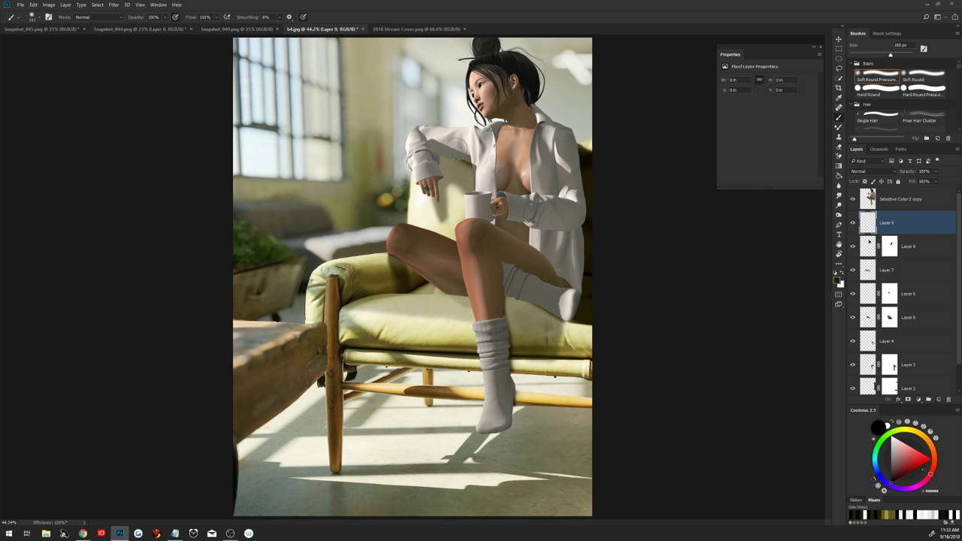
# Paint light wisps above the mug and on the sleeve on Layer 9 at 90% opacity
pyautogui.moveTo(464, 149); pyautogui.dragTo(485, 188)
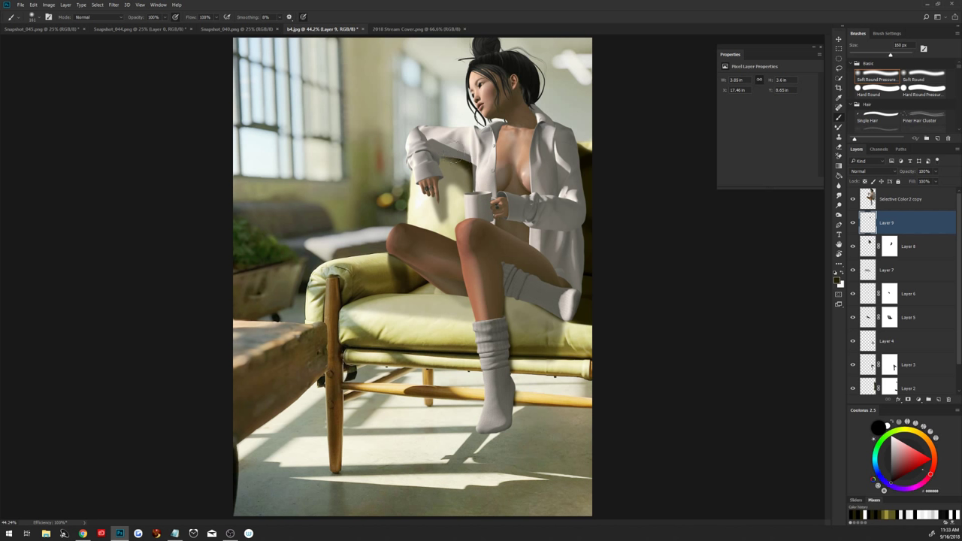
pyautogui.moveTo(430, 136); pyautogui.dragTo(441, 140)
pyautogui.moveTo(919, 172); pyautogui.dragTo(913, 172)
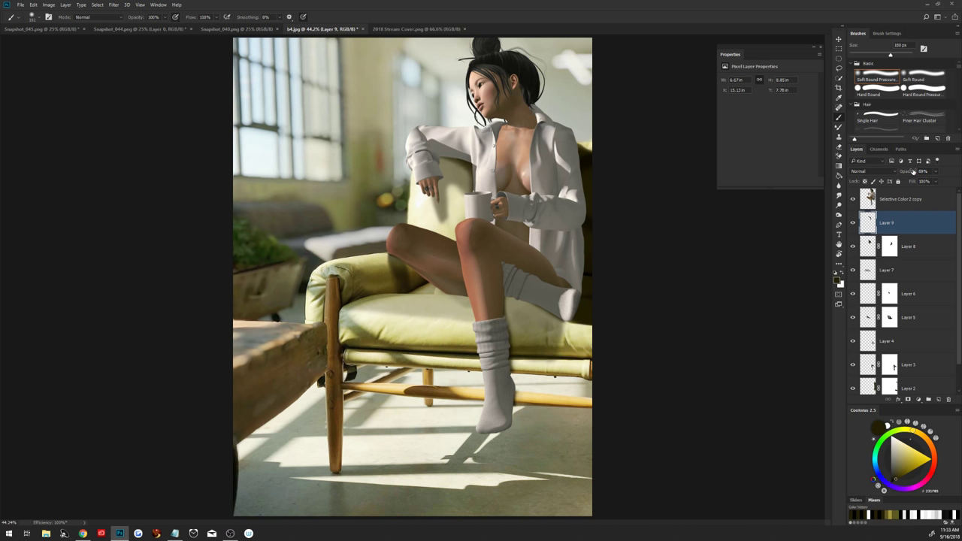
# Zoom out, return to the Brush, and select the Selective Color 2 copy layer
pyautogui.press('z')
pyautogui.moveTo(556, 346)
pyautogui.mouseDown()
pyautogui.moveTo(516, 346)
pyautogui.moveTo(526, 351)
pyautogui.mouseUp()
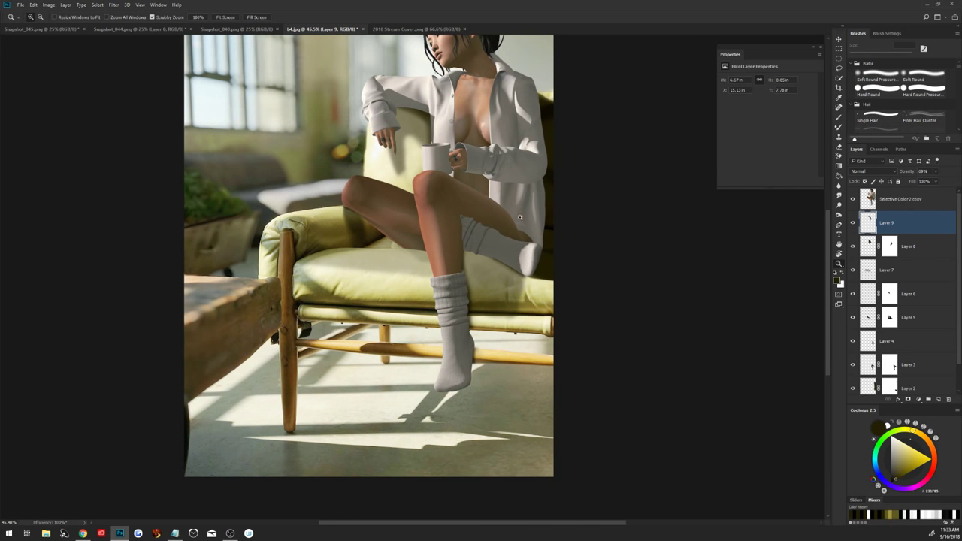
pyautogui.press('b')
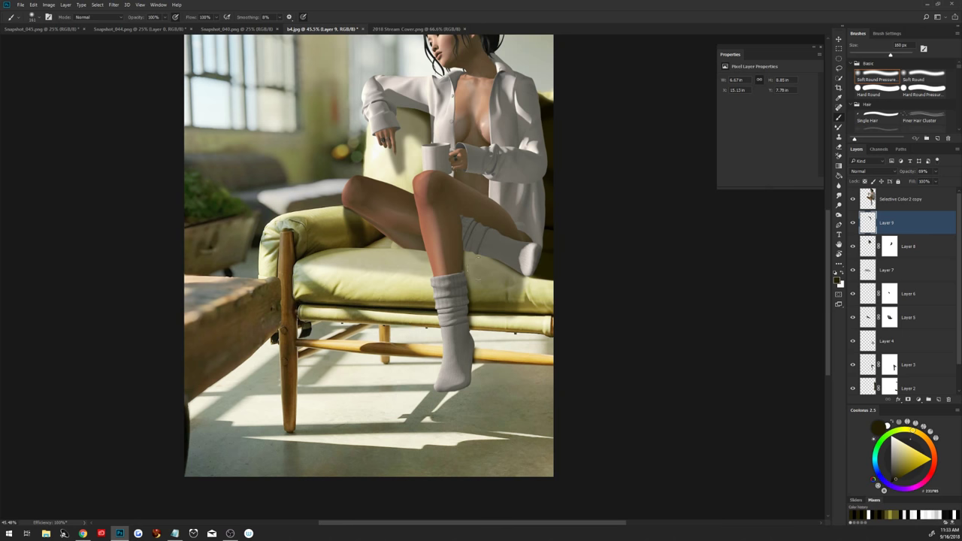
pyautogui.scroll(-2, 477, 231)
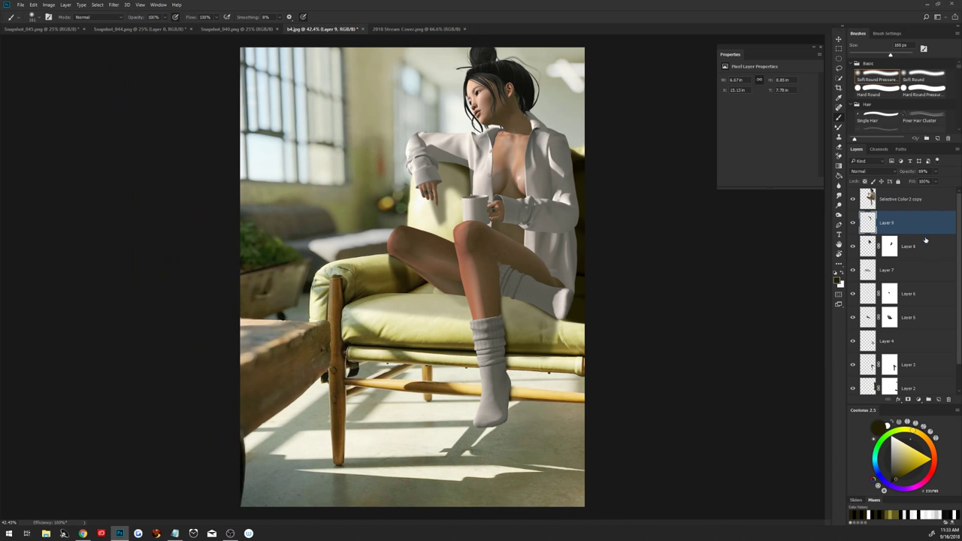
pyautogui.click(907, 201)
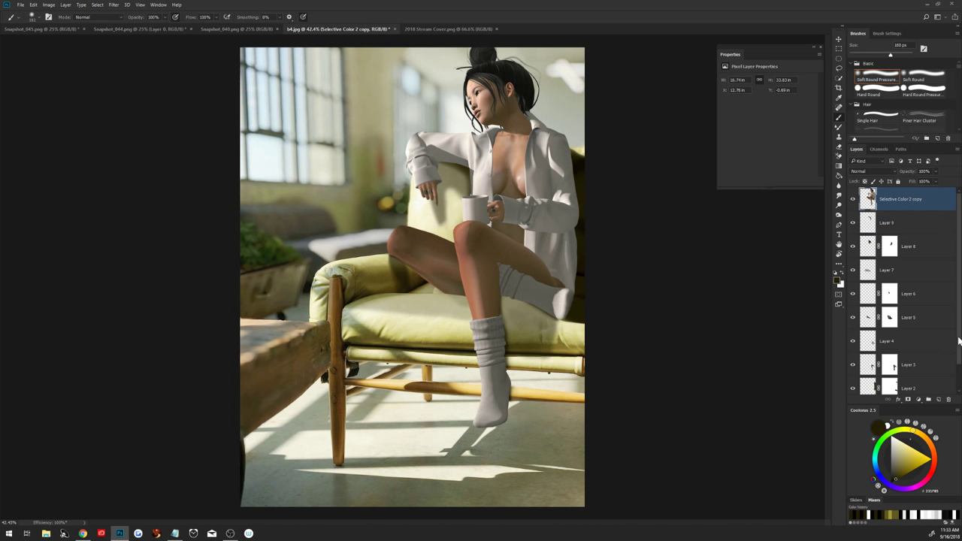
# Duplicate the Selective Color 2 copy layer
pyautogui.scroll(-2, 960, 345)
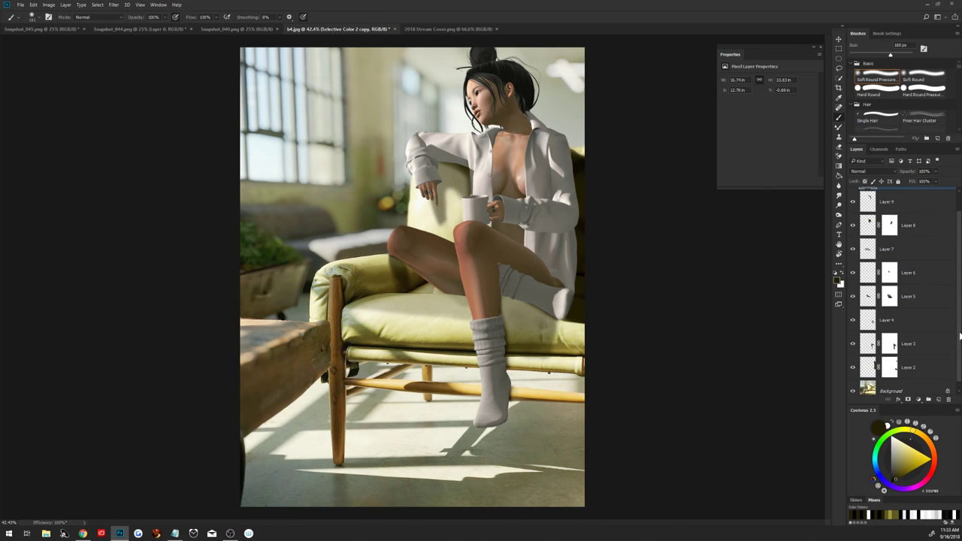
pyautogui.scroll(2, 922, 211)
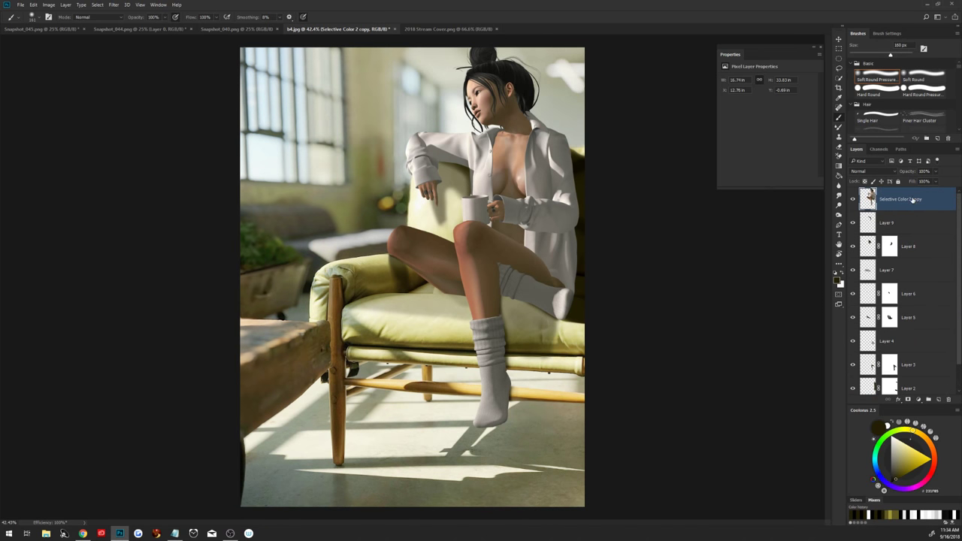
pyautogui.hotkey('ctrl', 'j')
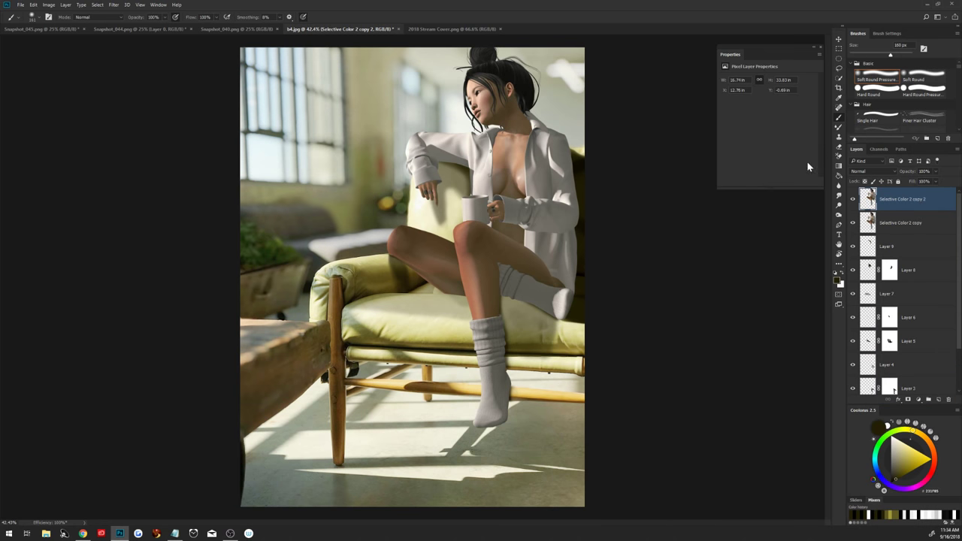
# Apply a Surface Blur (radius 20, threshold 44) to the duplicate and add a layer mask
pyautogui.click(114, 4)
pyautogui.moveTo(126, 271)
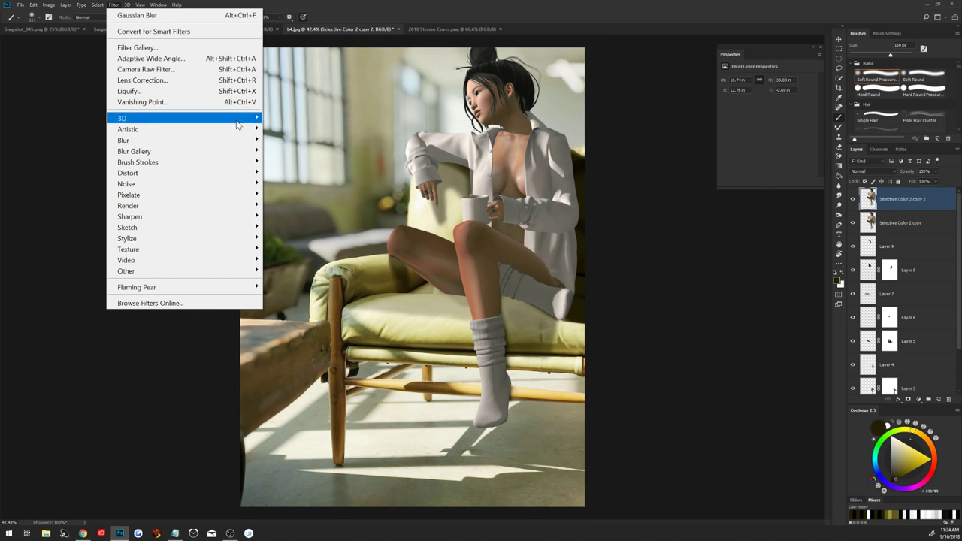
pyautogui.moveTo(123, 140)
pyautogui.click(302, 249)
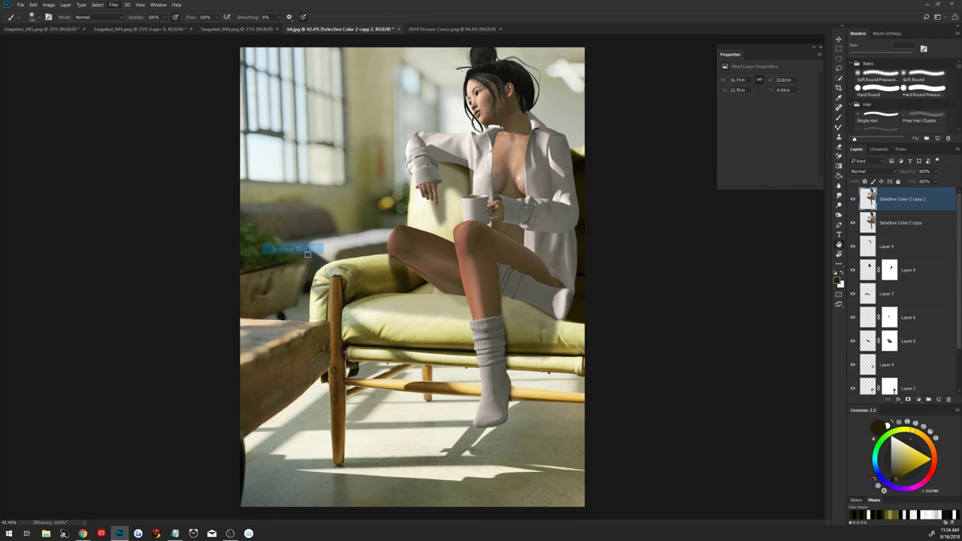
pyautogui.moveTo(490, 132)
pyautogui.mouseDown()
pyautogui.moveTo(682, 255)
pyautogui.moveTo(708, 259)
pyautogui.mouseUp()
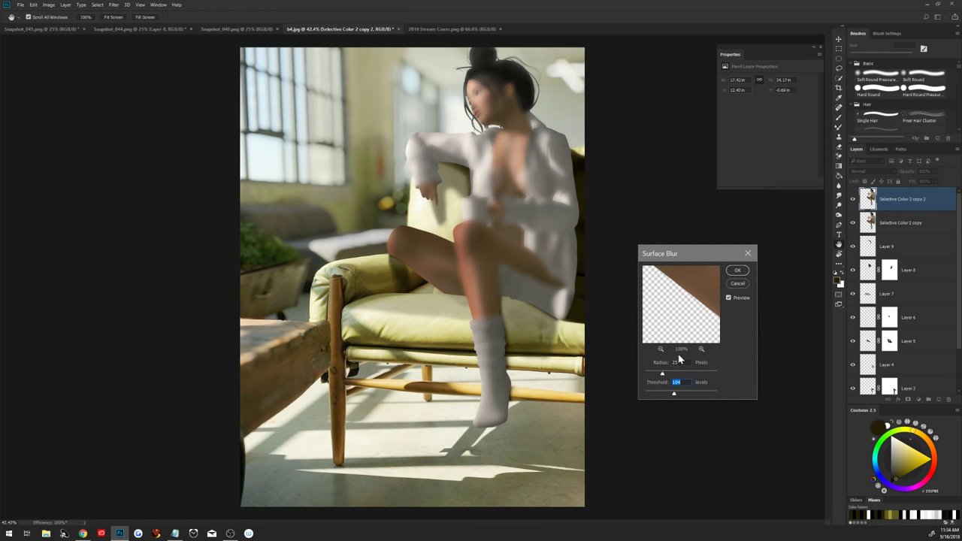
pyautogui.moveTo(662, 374); pyautogui.dragTo(657, 397)
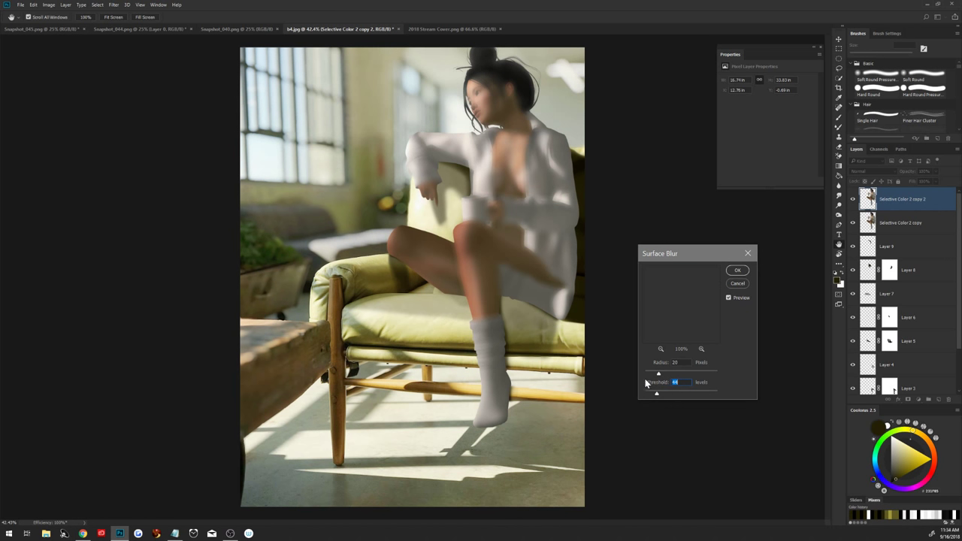
pyautogui.press('Tab')
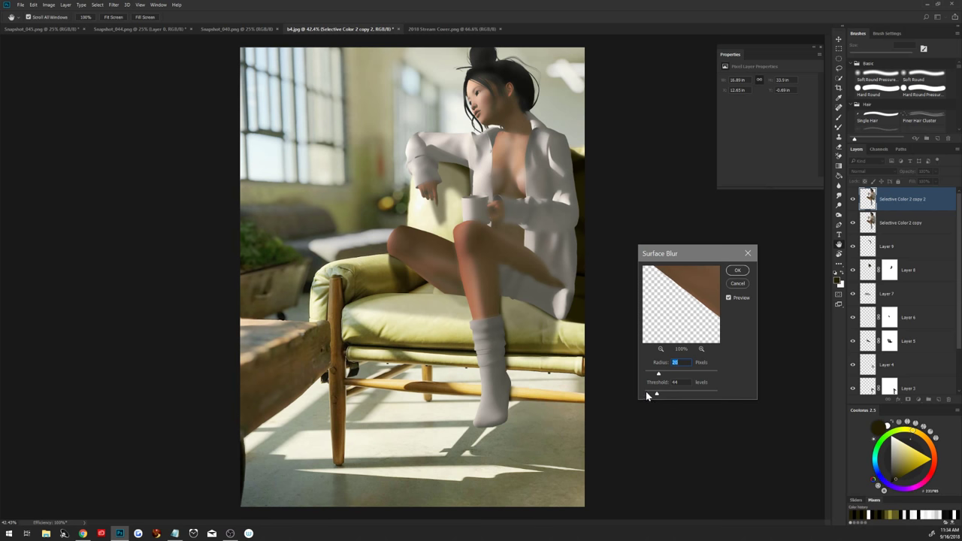
pyautogui.click(743, 270)
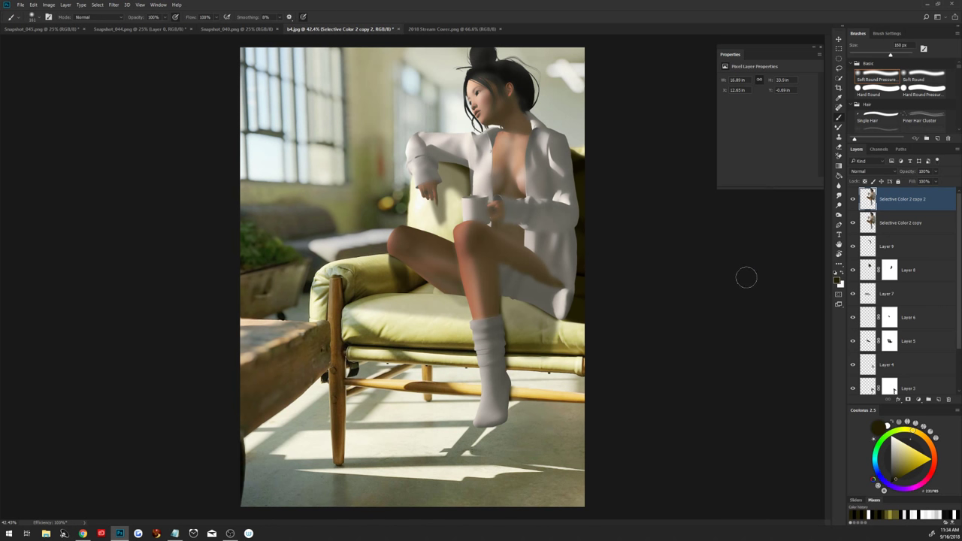
pyautogui.click(909, 399)
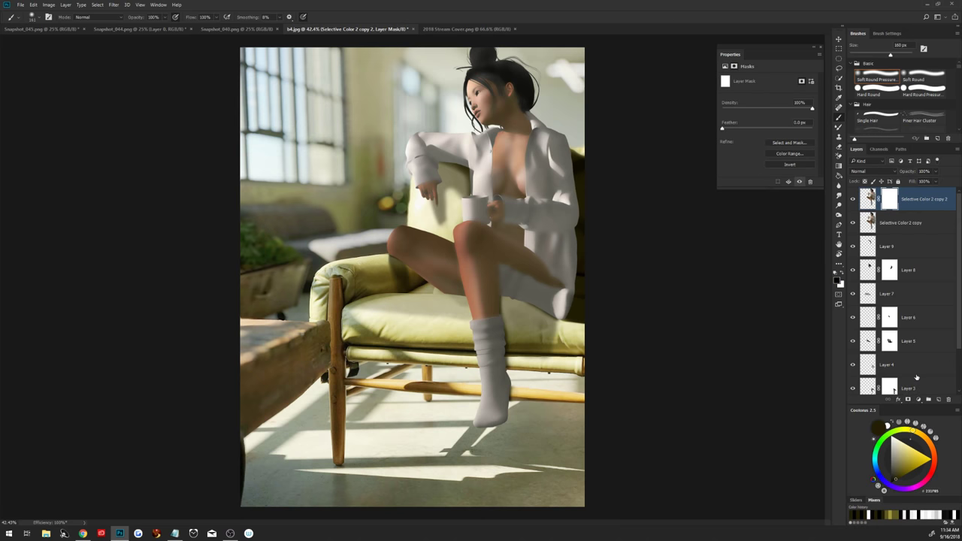
# Invert the blur layer's mask and paint white to reveal smoothing across the thigh
pyautogui.hotkey('ctrl', 'i')
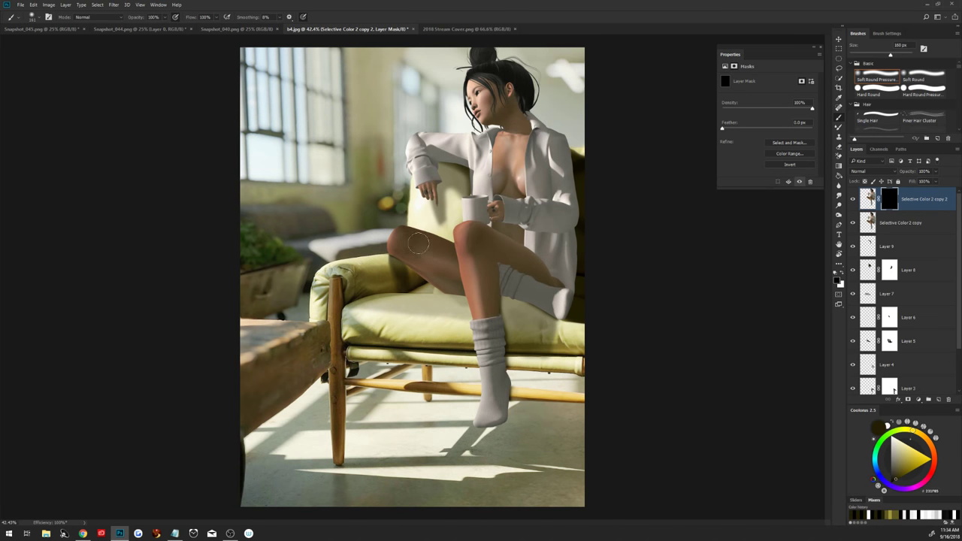
pyautogui.press('x')
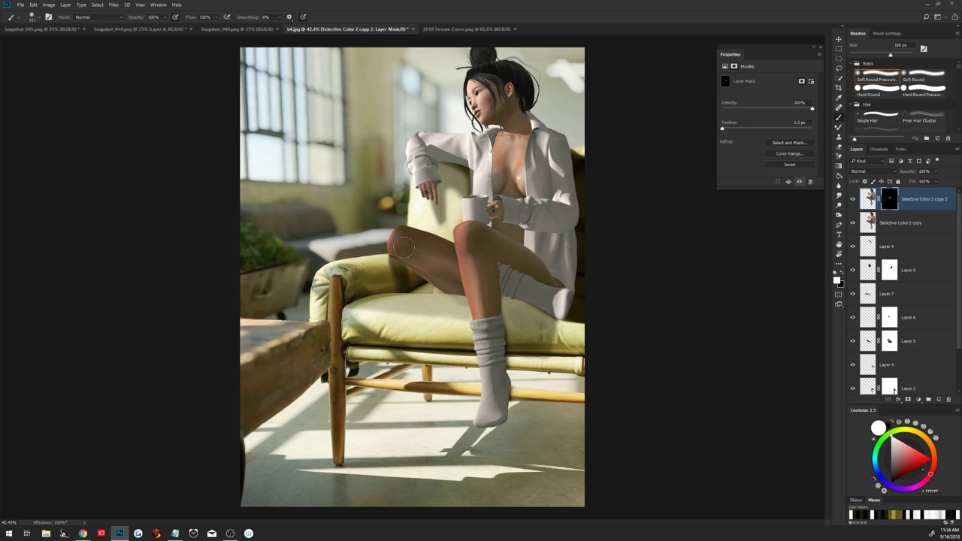
pyautogui.moveTo(398, 242); pyautogui.dragTo(448, 255)
# Merge the blurred layer into Selective Color 2 copy and add an empty Layer 10
pyautogui.click(852, 199)
pyautogui.click(852, 200)
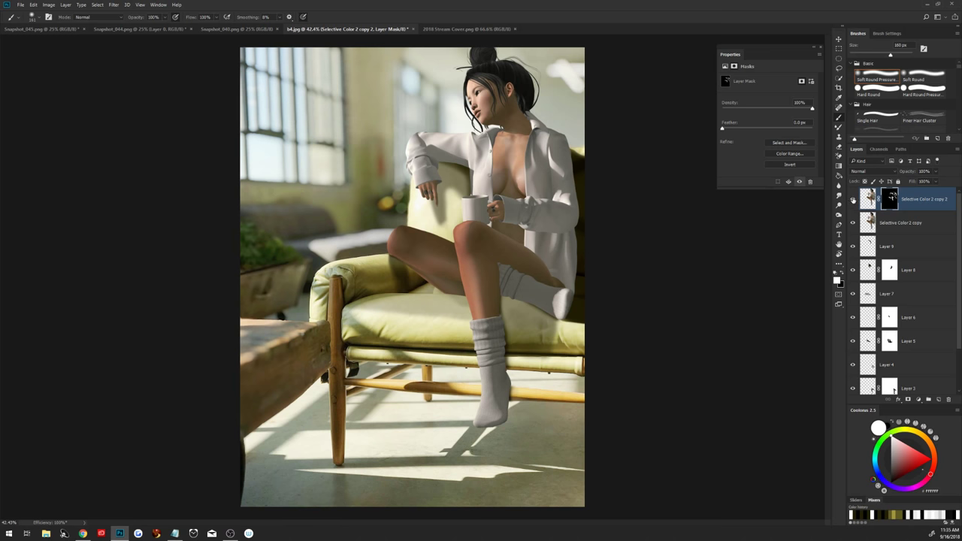
pyautogui.keyDown('shift'); pyautogui.click(917, 222); pyautogui.keyUp('shift')
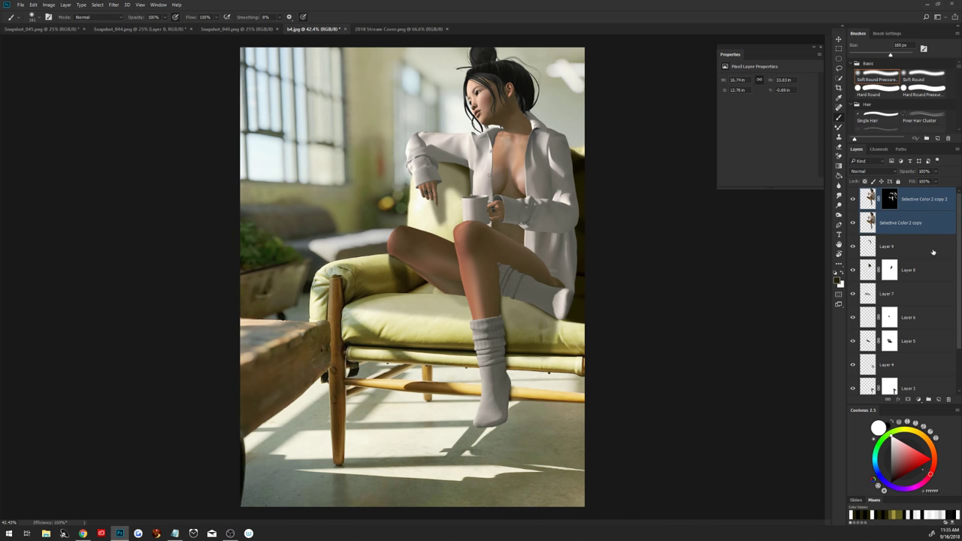
pyautogui.hotkey('ctrl', 'e')
pyautogui.click(938, 399)
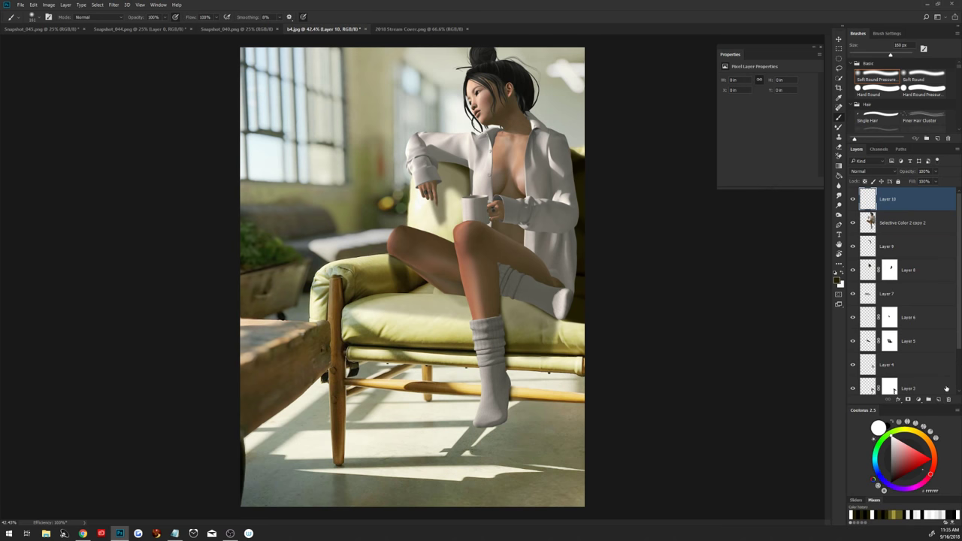
# Zoom in on the chest and start a pen path down the shirt placket
pyautogui.press('z')
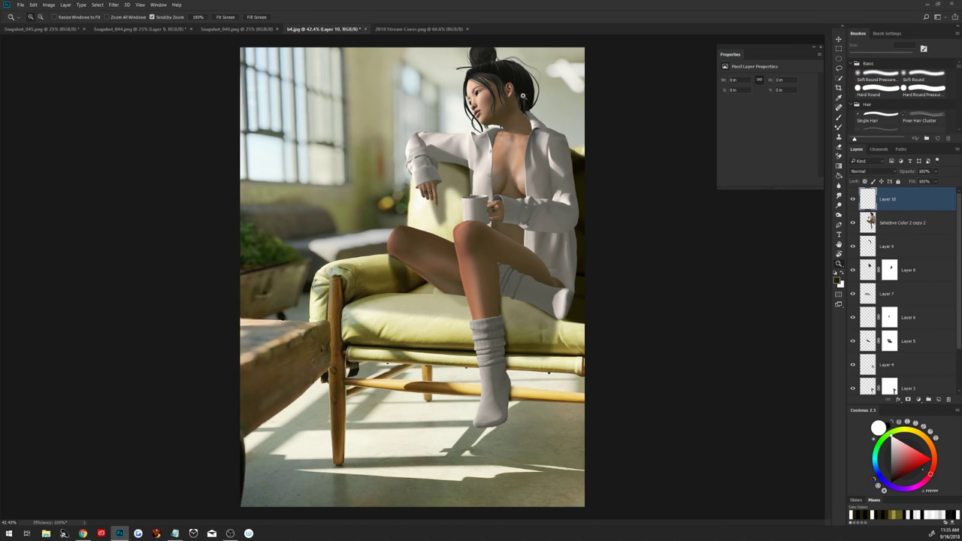
pyautogui.moveTo(525, 94); pyautogui.dragTo(581, 131)
pyautogui.press('b')
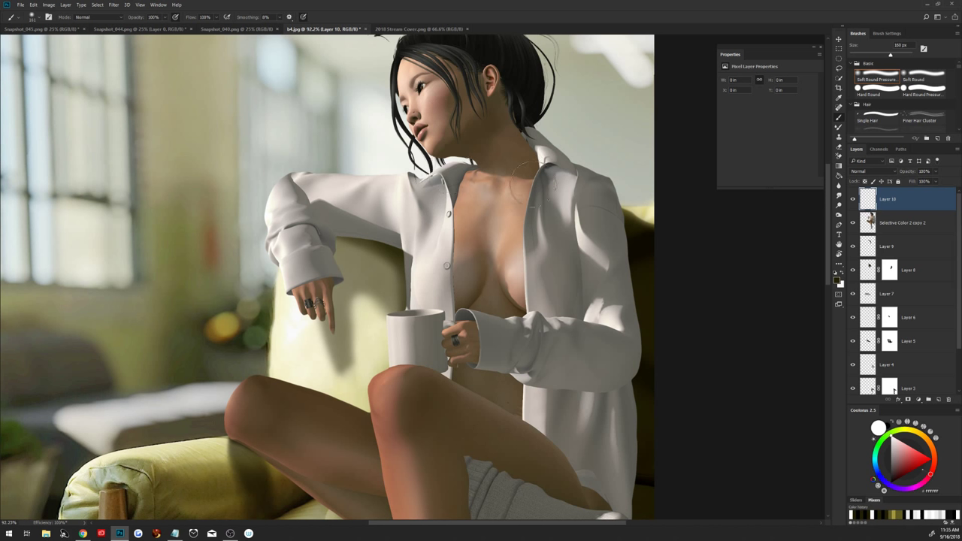
pyautogui.press('p')
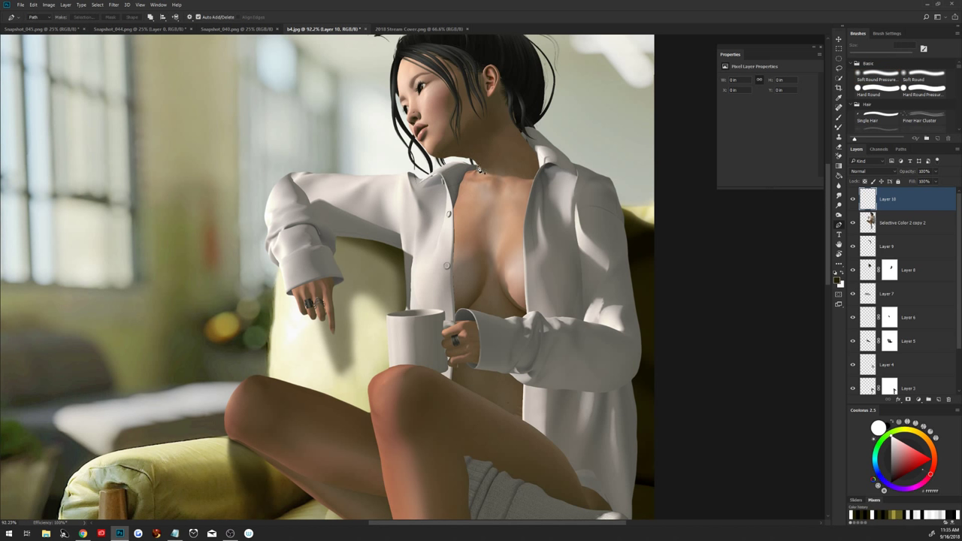
pyautogui.click(477, 166)
pyautogui.keyDown('alt'); pyautogui.click(444, 181); pyautogui.keyUp('alt')
pyautogui.moveTo(453, 216); pyautogui.dragTo(454, 226)
pyautogui.moveTo(454, 271); pyautogui.dragTo(460, 314)
pyautogui.click(456, 316)
# Close the placket path back up the chest and turn it into a selection
pyautogui.click(462, 363)
pyautogui.click(453, 382)
pyautogui.click(478, 395)
pyautogui.click(500, 398)
pyautogui.click(503, 312)
pyautogui.click(496, 257)
pyautogui.rightClick(474, 216)
pyautogui.click(536, 259)
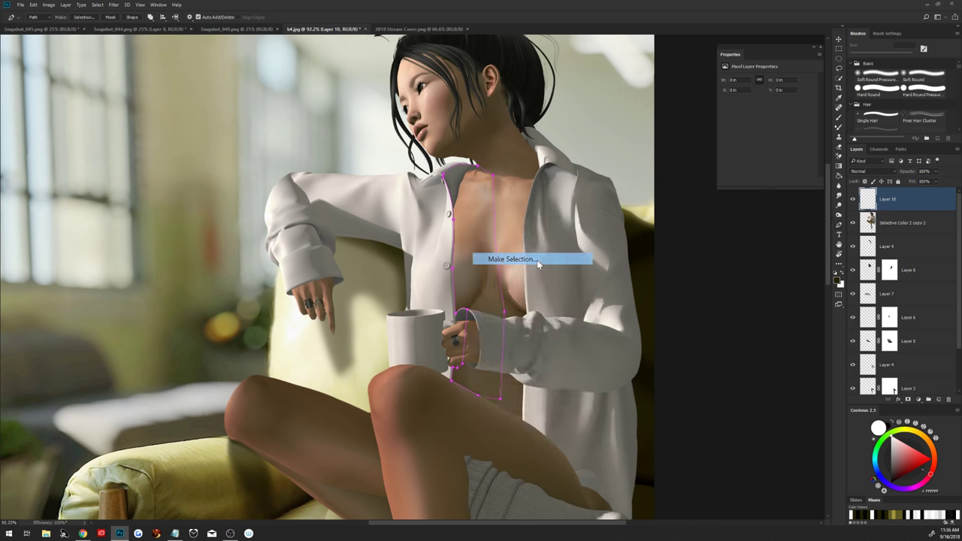
pyautogui.click(640, 206)
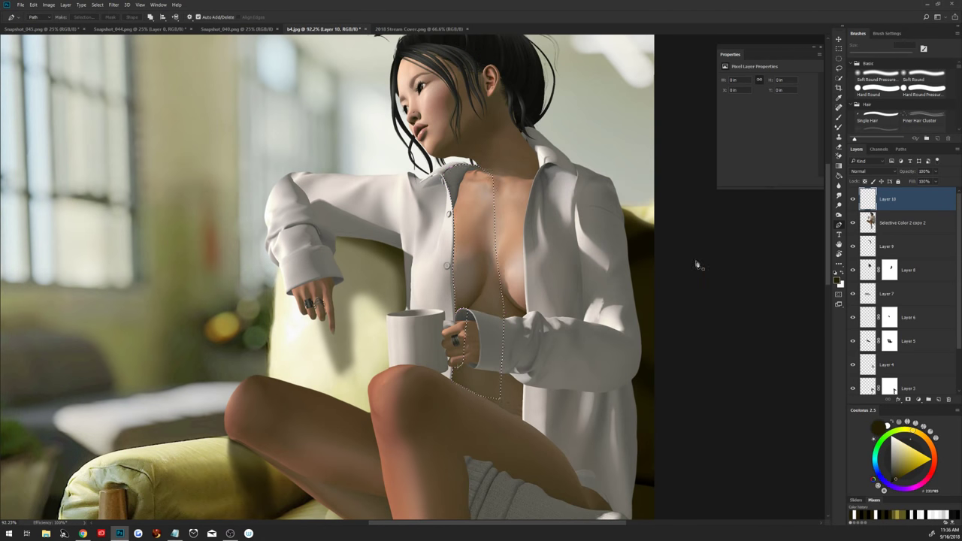
# Paint a brown skin-tone shadow along the shirt edge with a 56 px brush
pyautogui.press('b')
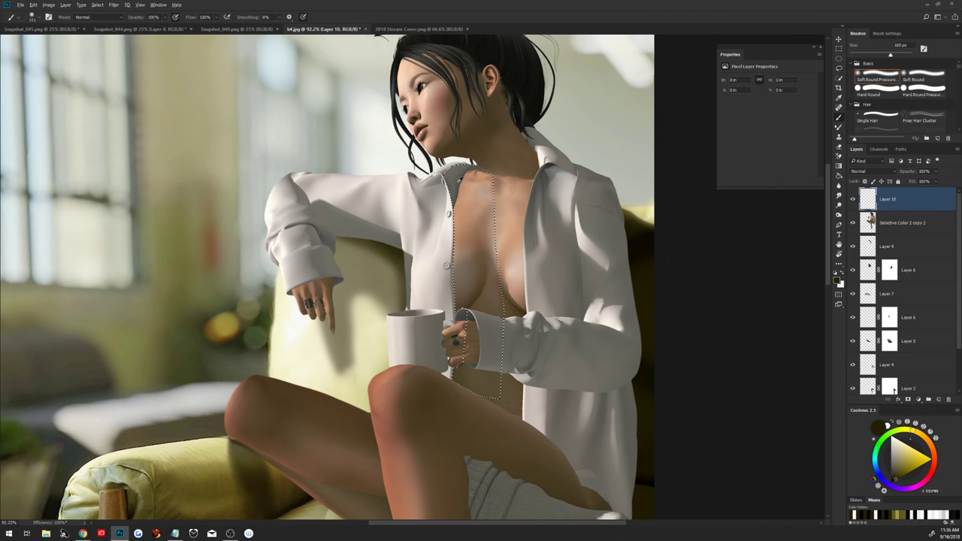
pyautogui.keyDown('alt'); pyautogui.click(461, 176); pyautogui.keyUp('alt')
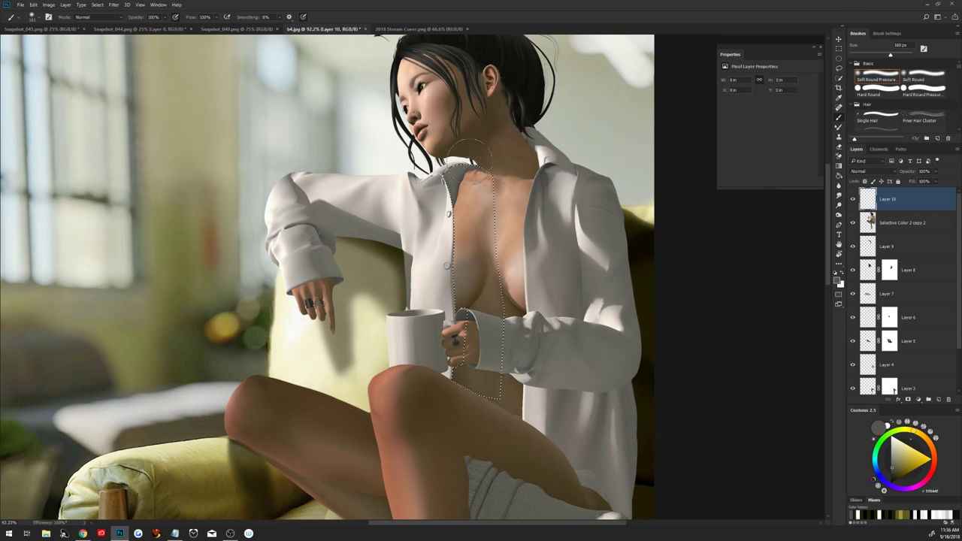
pyautogui.moveTo(462, 176); pyautogui.dragTo(421, 176)
pyautogui.moveTo(460, 166); pyautogui.dragTo(476, 164)
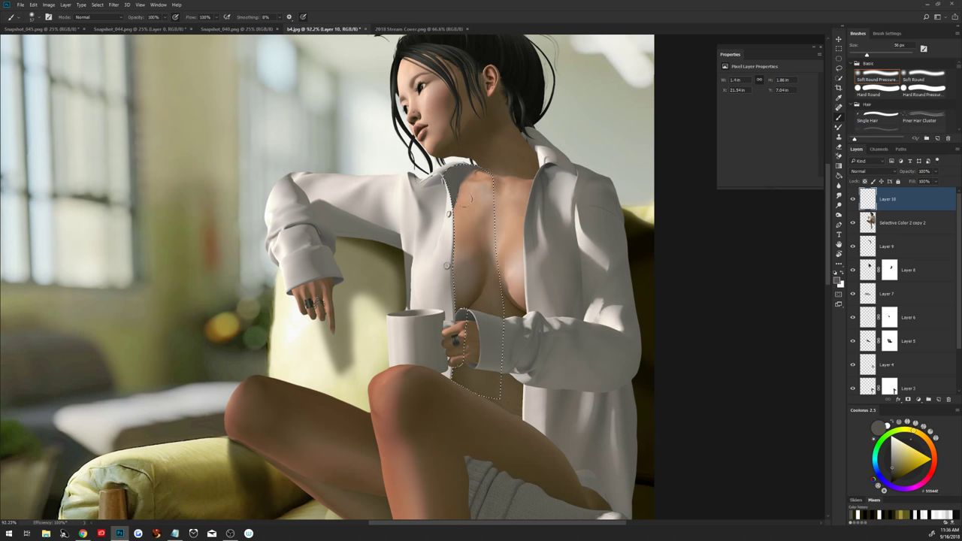
pyautogui.keyDown('alt'); pyautogui.click(476, 255); pyautogui.keyUp('alt')
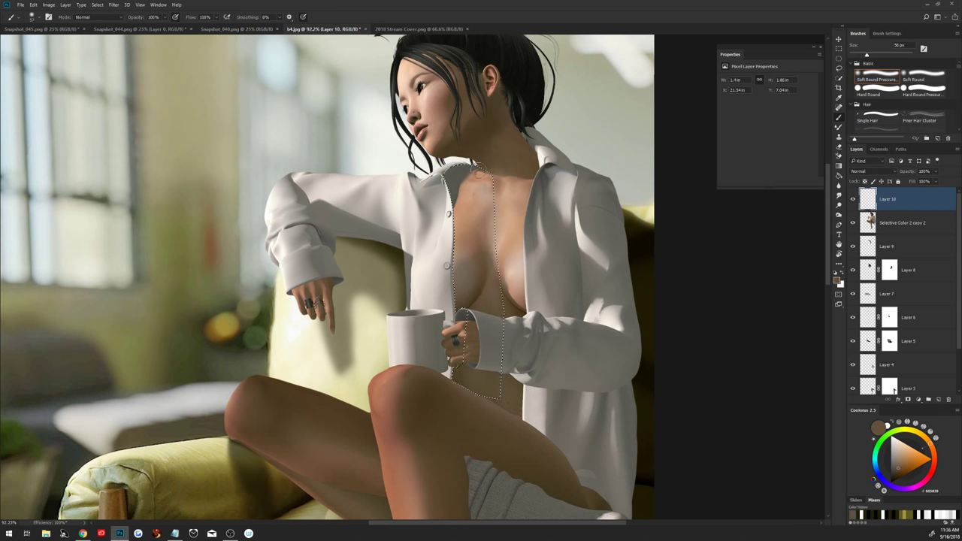
pyautogui.moveTo(472, 176); pyautogui.dragTo(457, 256)
pyautogui.moveTo(463, 194); pyautogui.dragTo(454, 284)
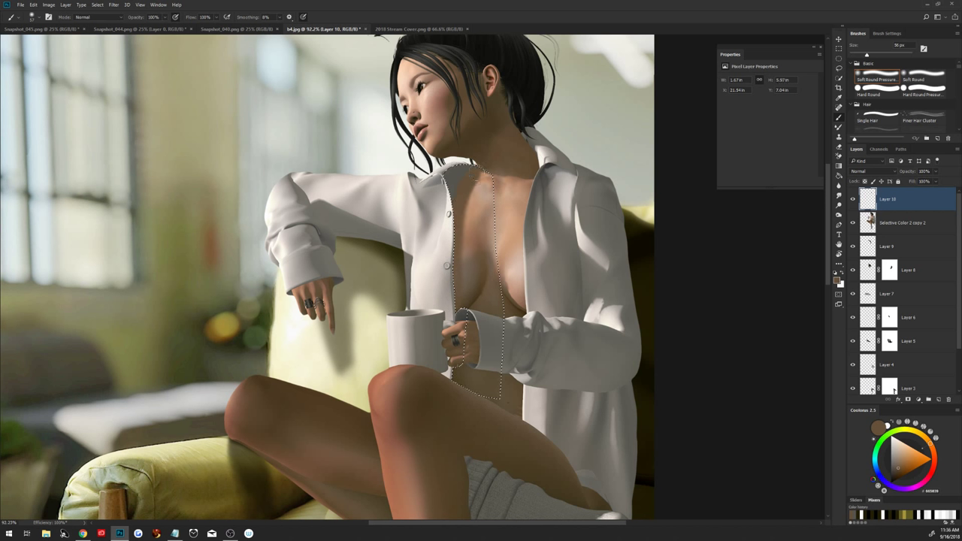
pyautogui.moveTo(466, 194)
pyautogui.mouseDown()
pyautogui.moveTo(451, 243)
pyautogui.moveTo(453, 235)
pyautogui.mouseUp()
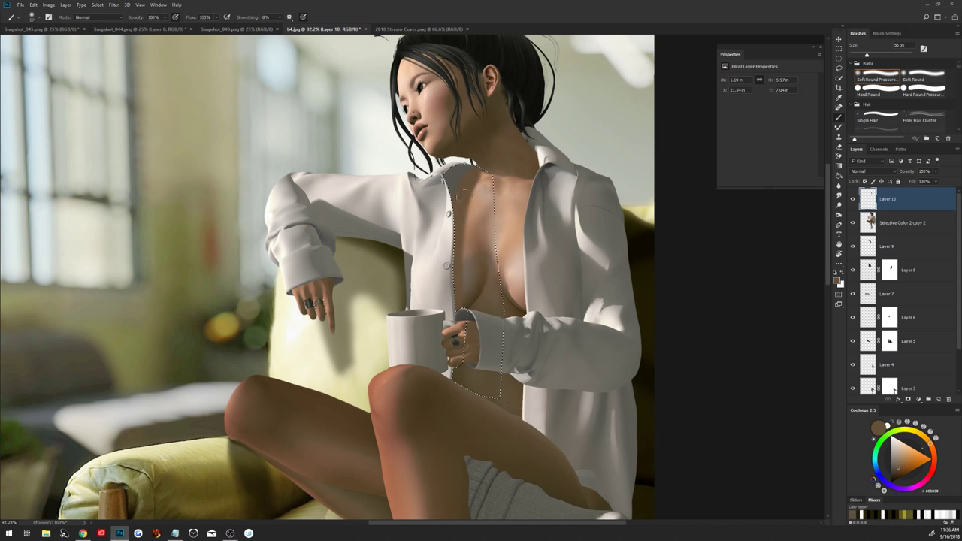
pyautogui.moveTo(464, 194); pyautogui.dragTo(456, 290)
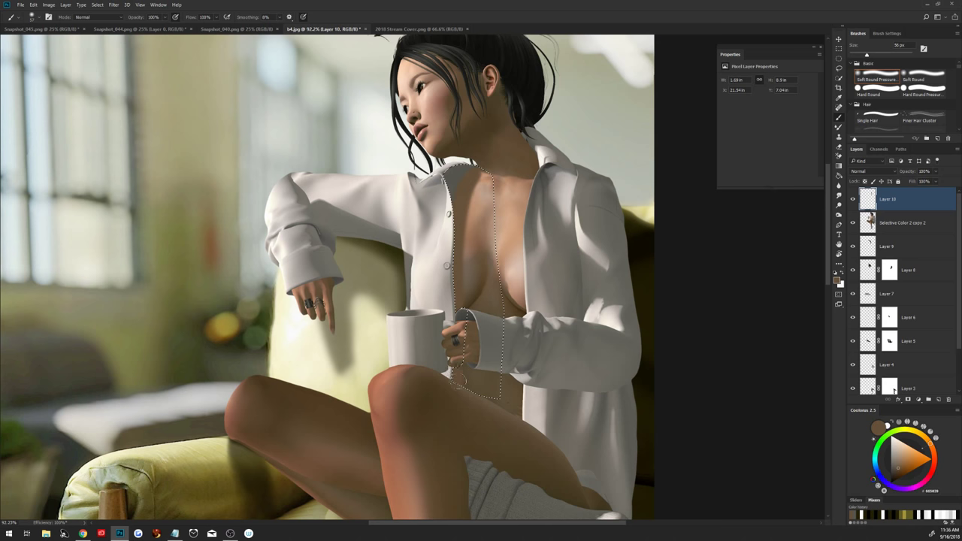
# Set Layer 10 to Multiply, deselect, fit the image on screen and add a layer mask
pyautogui.click(872, 171)
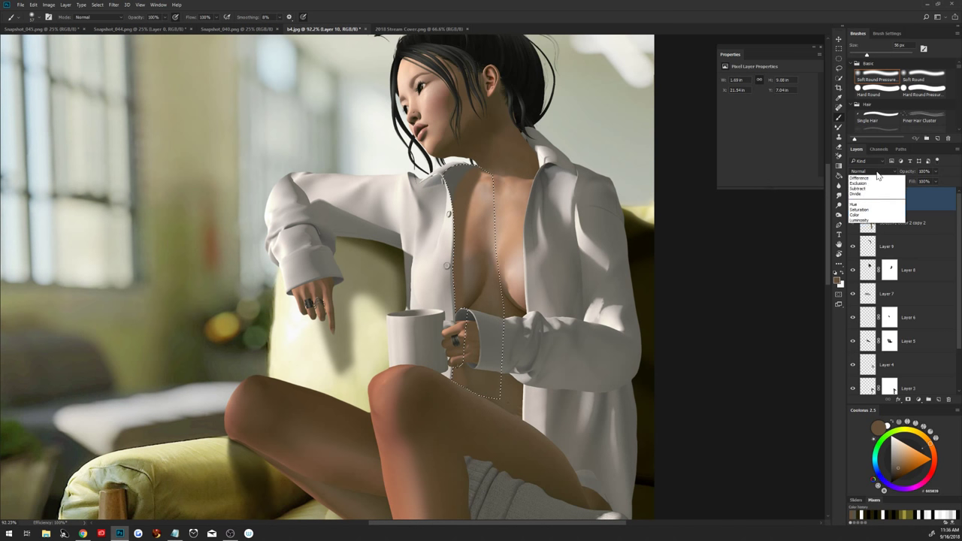
pyautogui.click(877, 199)
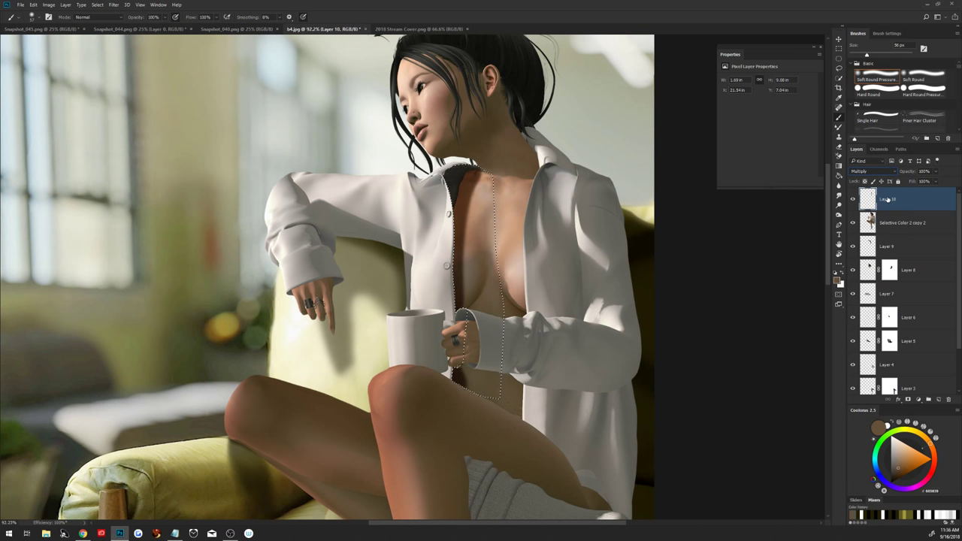
pyautogui.hotkey('ctrl', 'd')
pyautogui.hotkey('ctrl', '0')
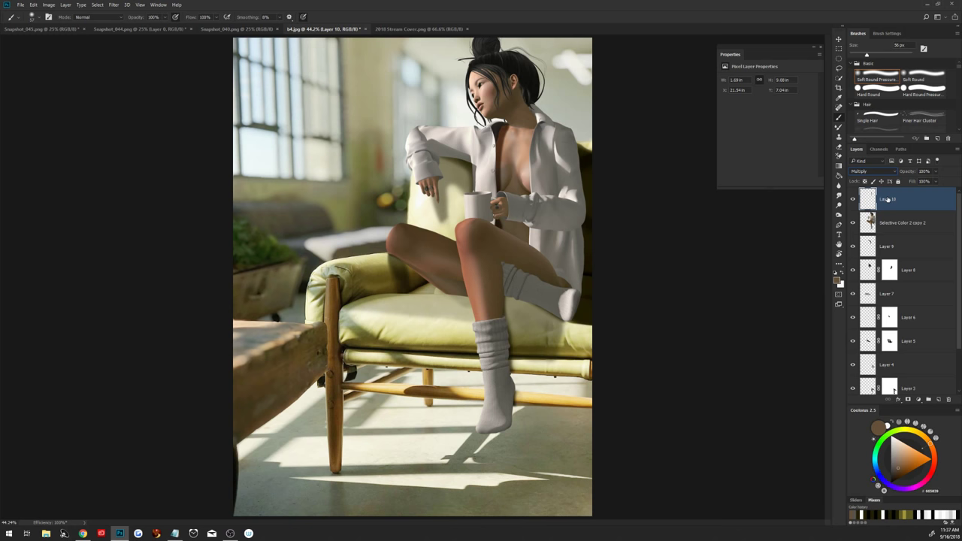
pyautogui.click(909, 399)
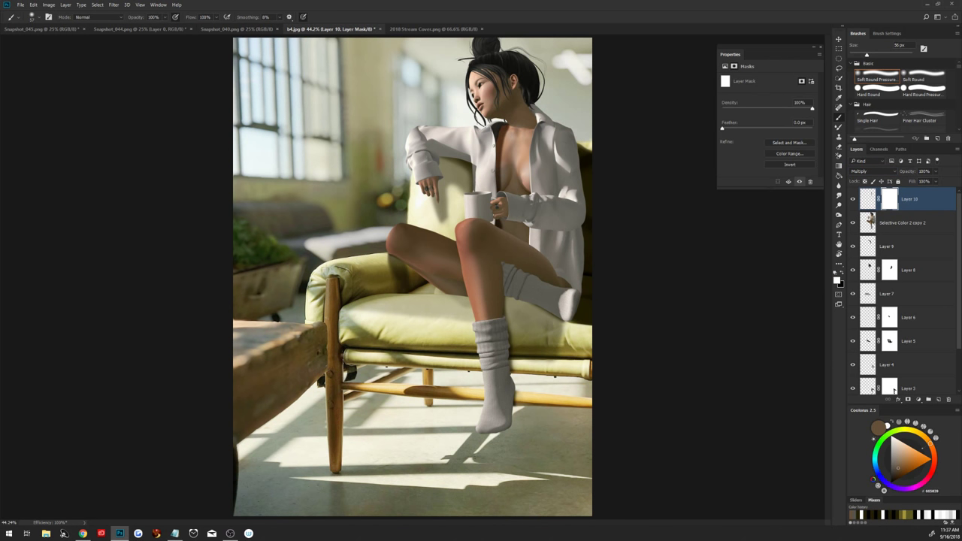
# Trim the shadow by painting black on the mask with a 107 px brush, then add Layer 11
pyautogui.keyDown('alt'); pyautogui.click(567, 220); pyautogui.keyUp('alt')
pyautogui.press('z')
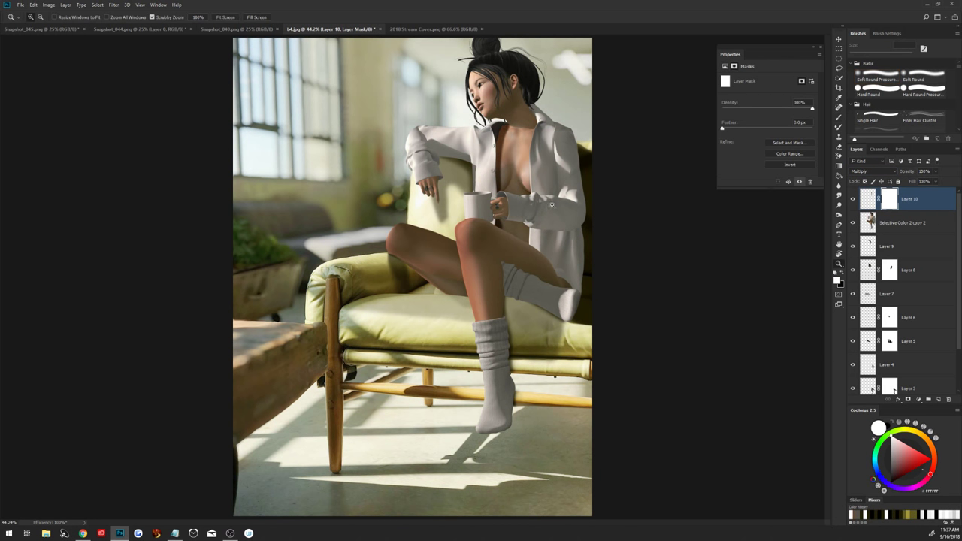
pyautogui.moveTo(546, 208)
pyautogui.mouseDown()
pyautogui.moveTo(602, 217)
pyautogui.moveTo(509, 275)
pyautogui.moveTo(398, 369)
pyautogui.mouseUp()
pyautogui.press('b')
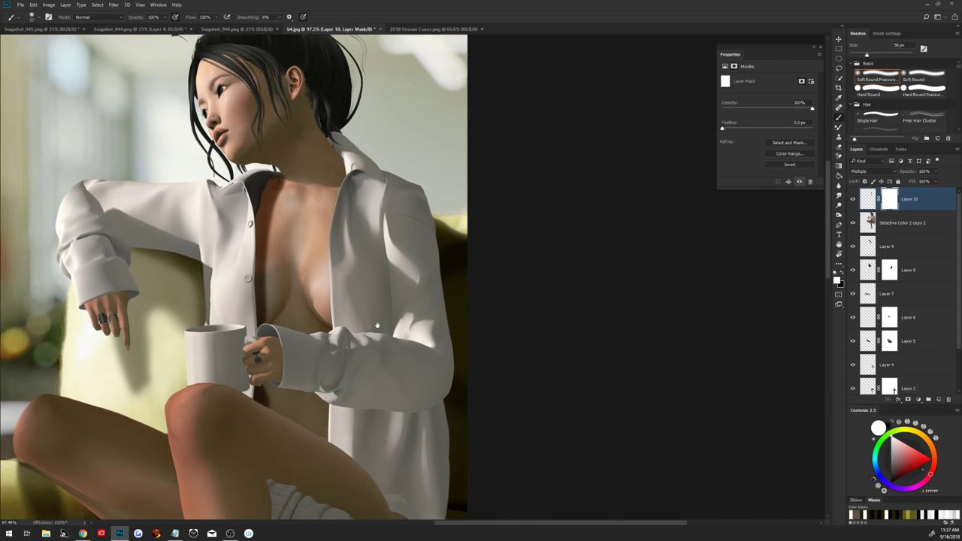
pyautogui.press('z')
pyautogui.keyDown('alt'); pyautogui.click(443, 292); pyautogui.keyUp('alt')
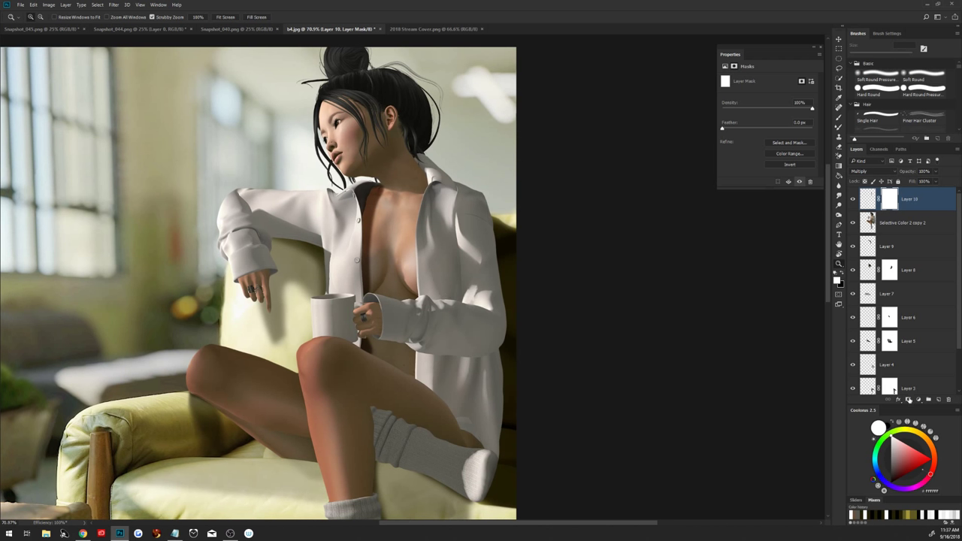
pyautogui.press('b')
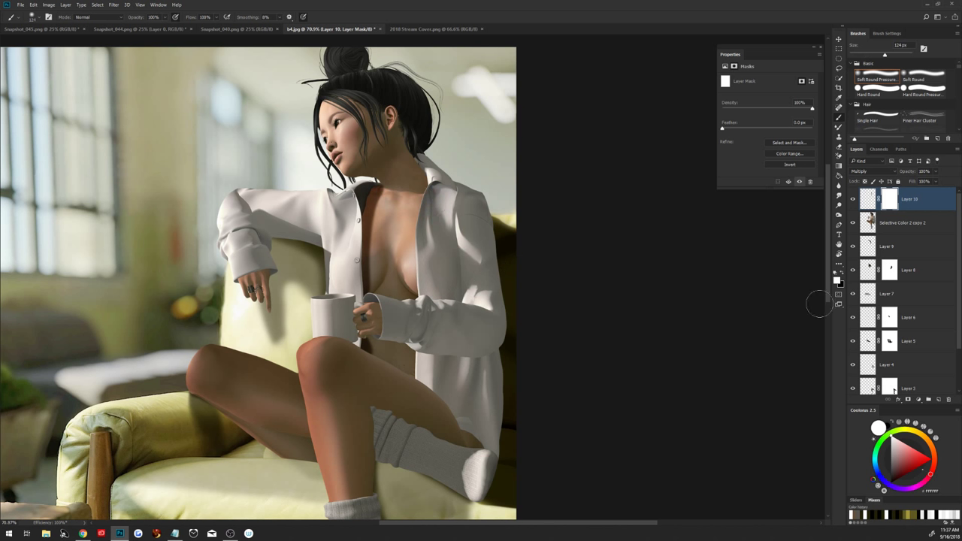
pyautogui.press('[')
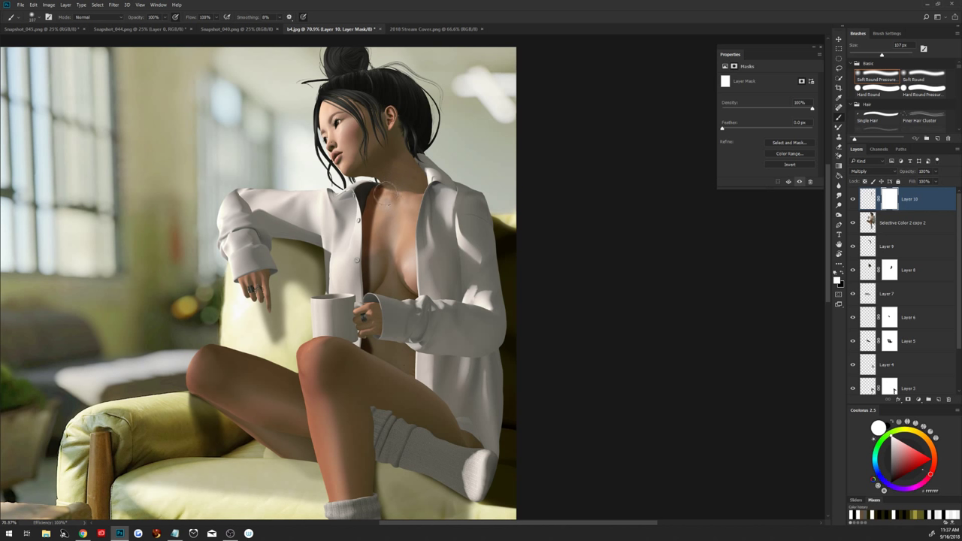
pyautogui.press('x')
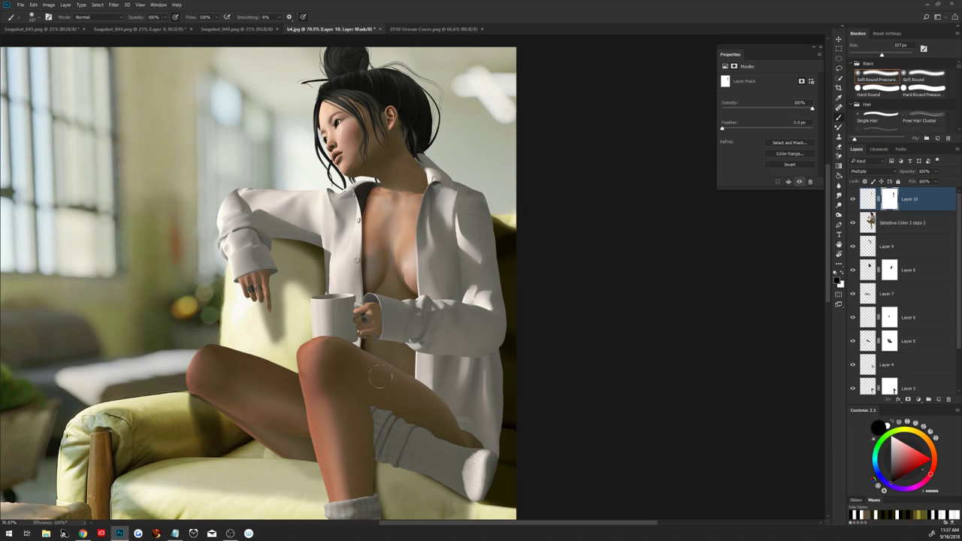
pyautogui.click(938, 399)
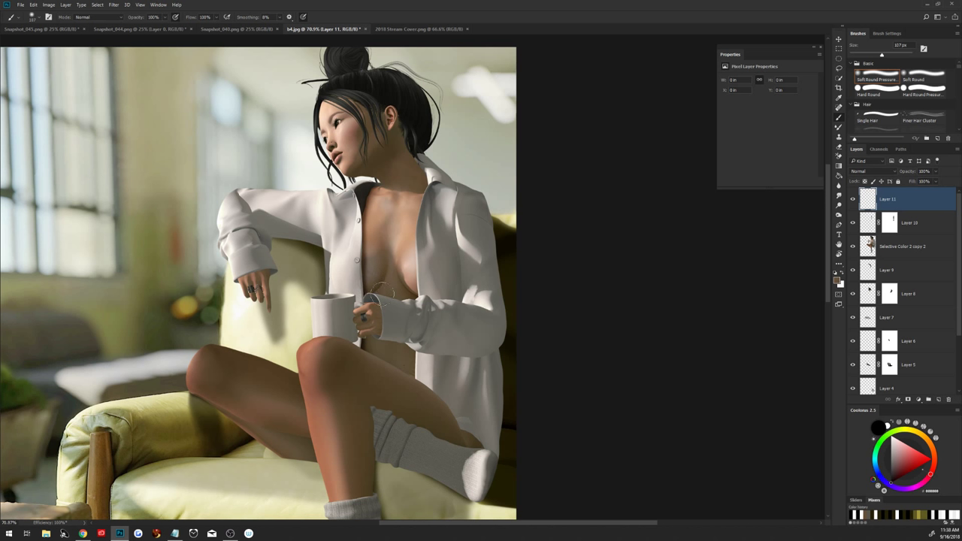
# Trace a closed pen outline around the mug-hand sleeve cuff
pyautogui.press('p')
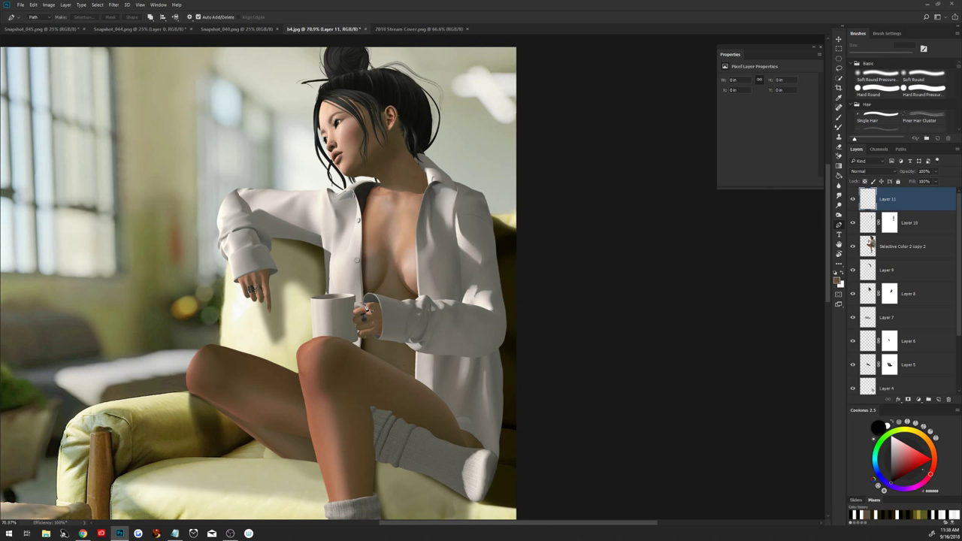
pyautogui.click(364, 304)
pyautogui.moveTo(376, 300); pyautogui.dragTo(386, 307)
pyautogui.click(376, 347)
pyautogui.click(376, 341)
pyautogui.click(366, 303)
# Outline the left cuff too and convert both cuff paths into a selection
pyautogui.click(234, 281)
pyautogui.moveTo(278, 270); pyautogui.dragTo(286, 278)
pyautogui.rightClick(253, 277)
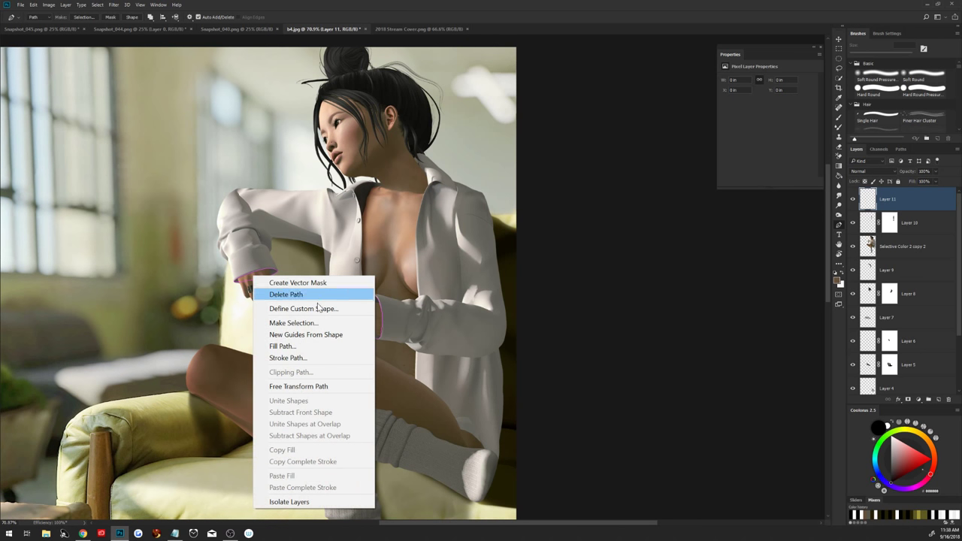
pyautogui.click(323, 324)
pyautogui.click(643, 204)
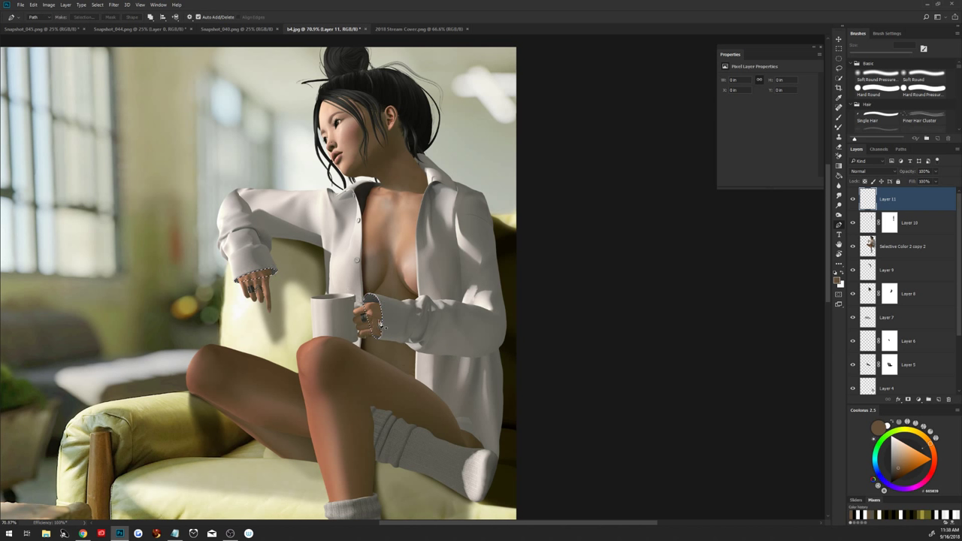
pyautogui.press('b')
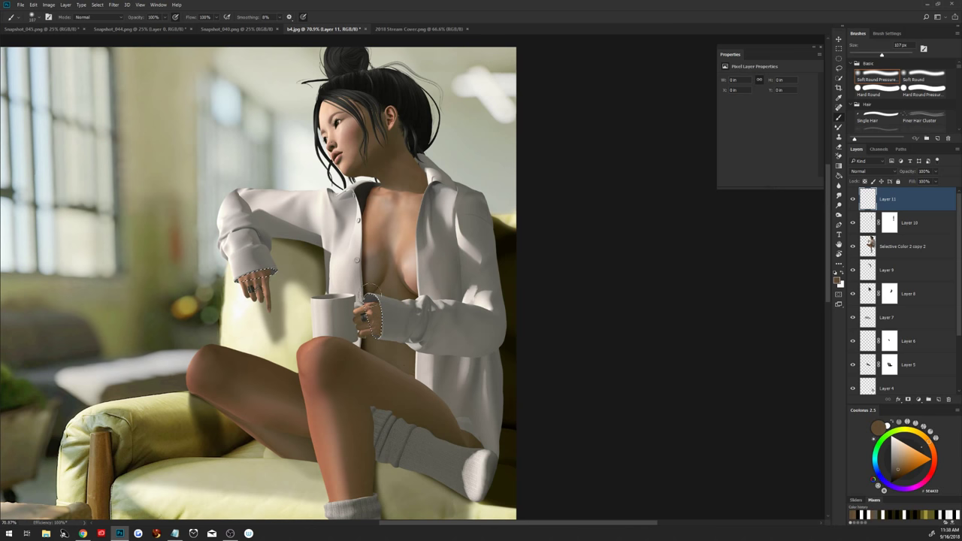
# Paint dark grey and brown shadows inside the cuff selection with a 59 px brush, then deselect
pyautogui.keyDown('alt'); pyautogui.click(375, 285); pyautogui.keyUp('alt')
pyautogui.moveTo(383, 286); pyautogui.dragTo(364, 285)
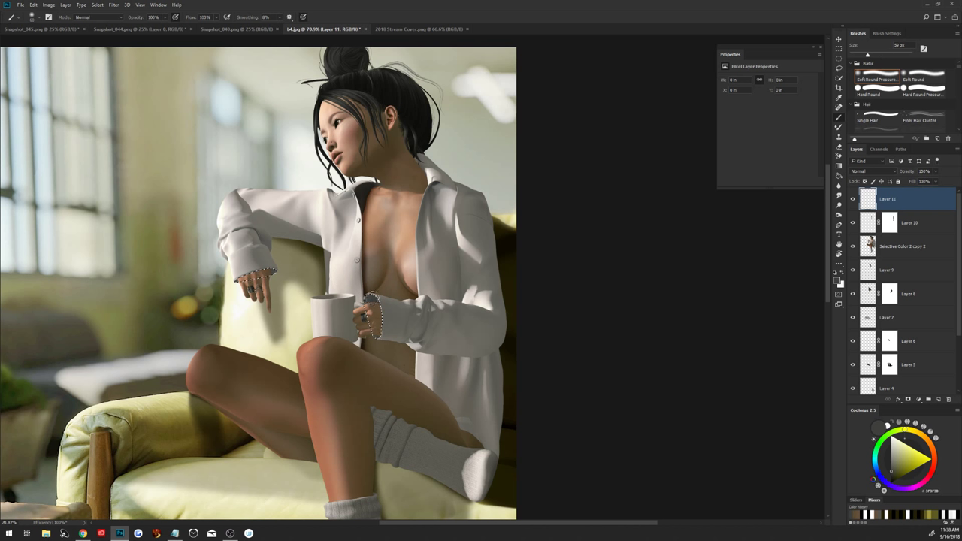
pyautogui.click(374, 292)
pyautogui.moveTo(256, 279); pyautogui.dragTo(372, 316)
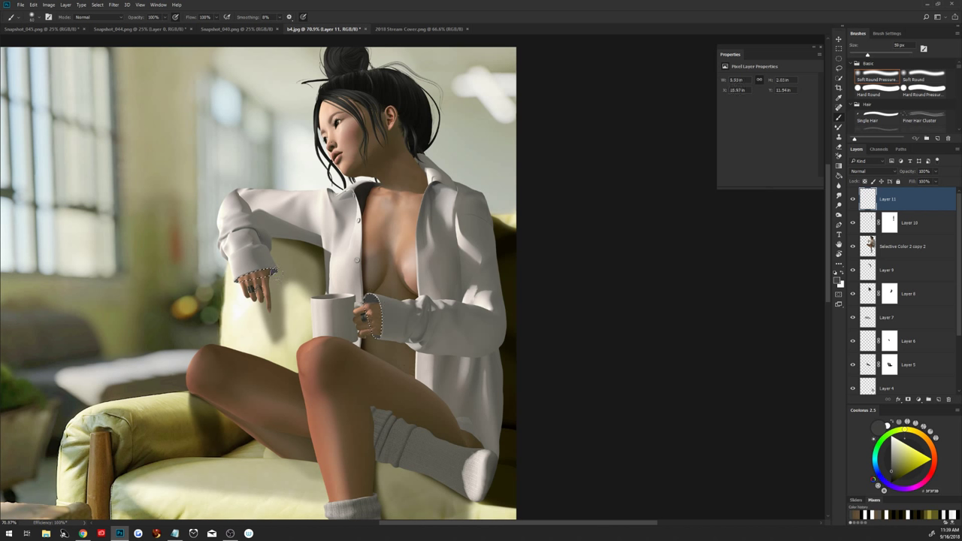
pyautogui.click(232, 283)
pyautogui.keyDown('alt'); pyautogui.click(379, 278); pyautogui.keyUp('alt')
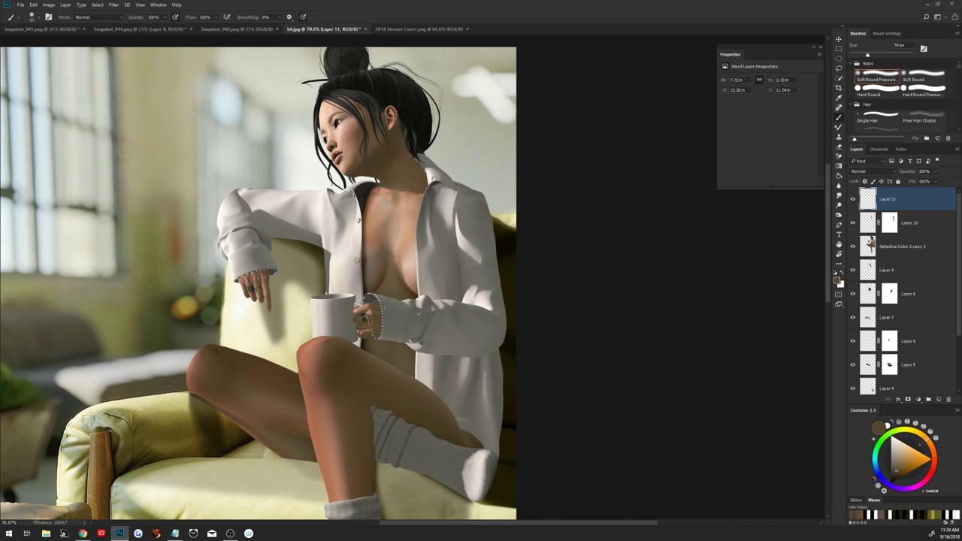
pyautogui.click(235, 275)
pyautogui.hotkey('ctrl', 'd')
# Set Layer 11 to Multiply, add a layer mask, and create empty Layer 12
pyautogui.click(881, 173)
pyautogui.click(872, 199)
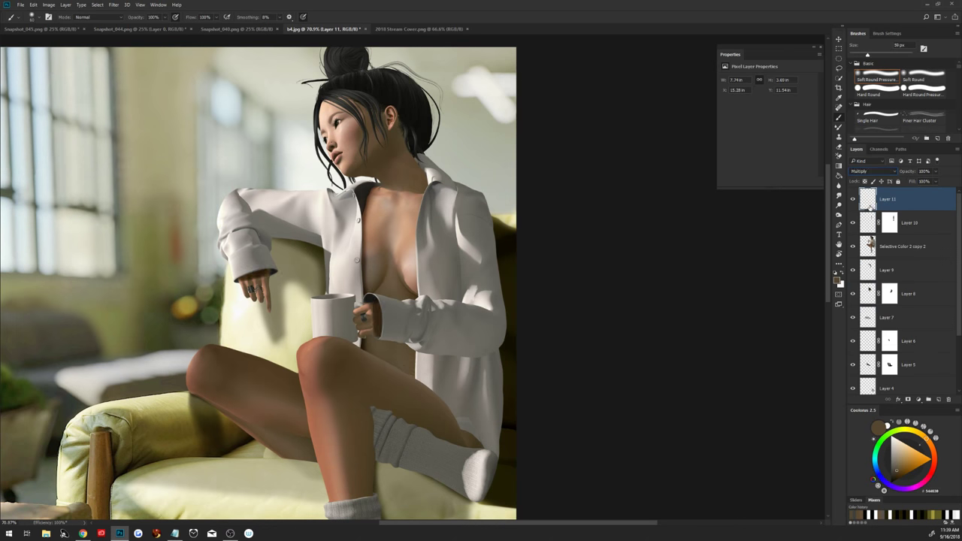
pyautogui.click(909, 399)
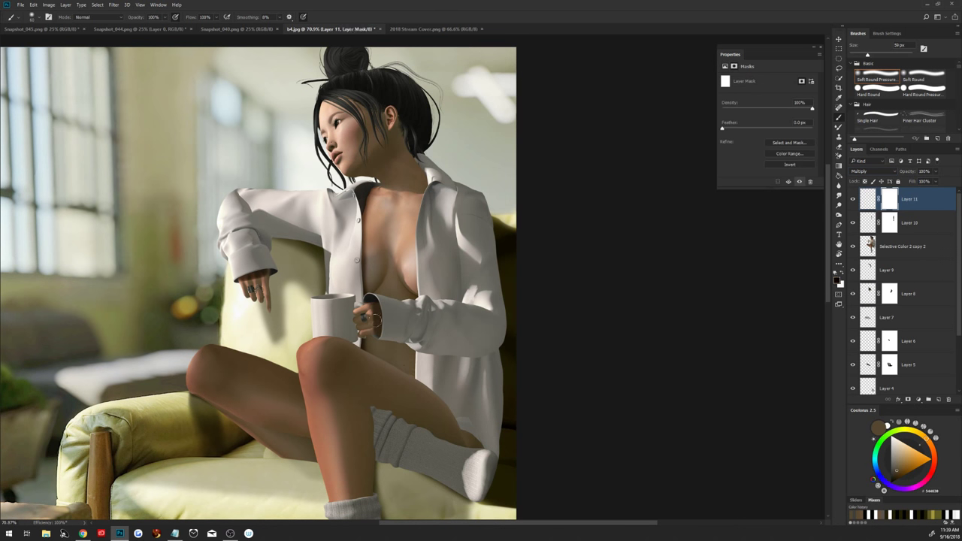
pyautogui.press(']')
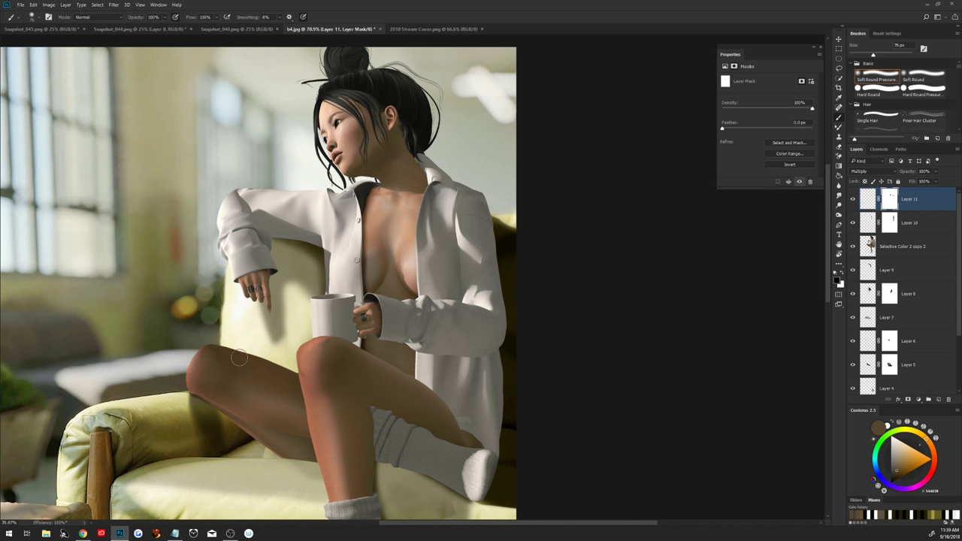
pyautogui.scroll(-1, 239, 358)
pyautogui.scroll(-3, 239, 359)
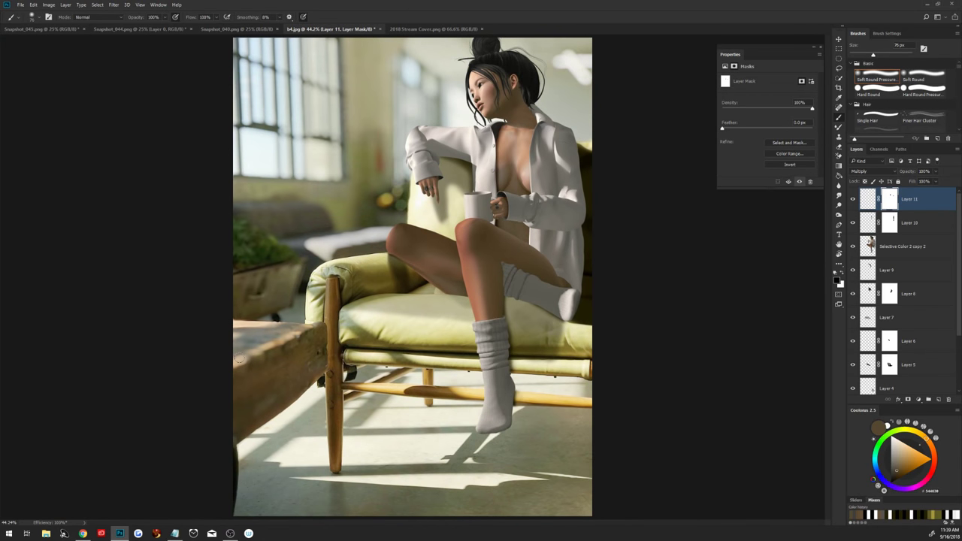
pyautogui.click(939, 400)
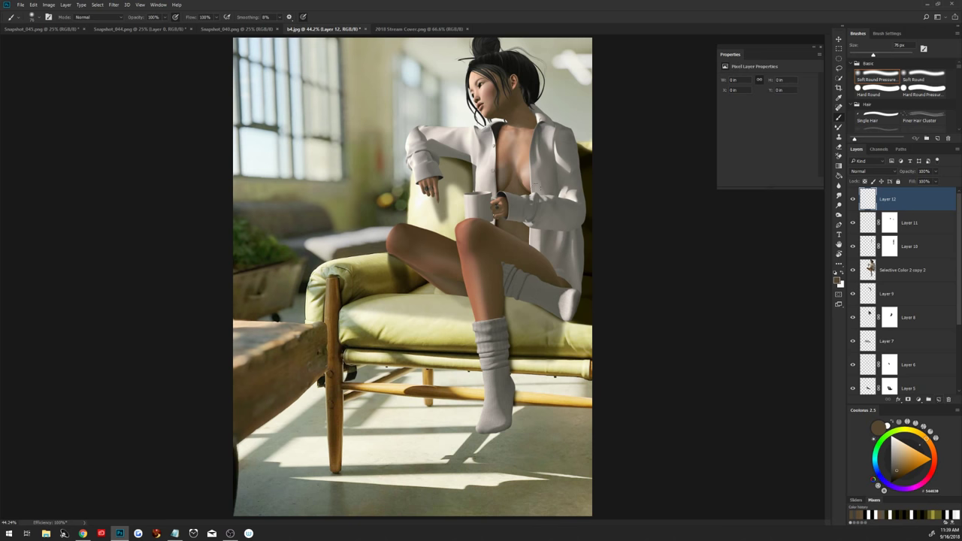
# Zoom in and frame the head and shoulders, briefly checking the browser window
pyautogui.press('z')
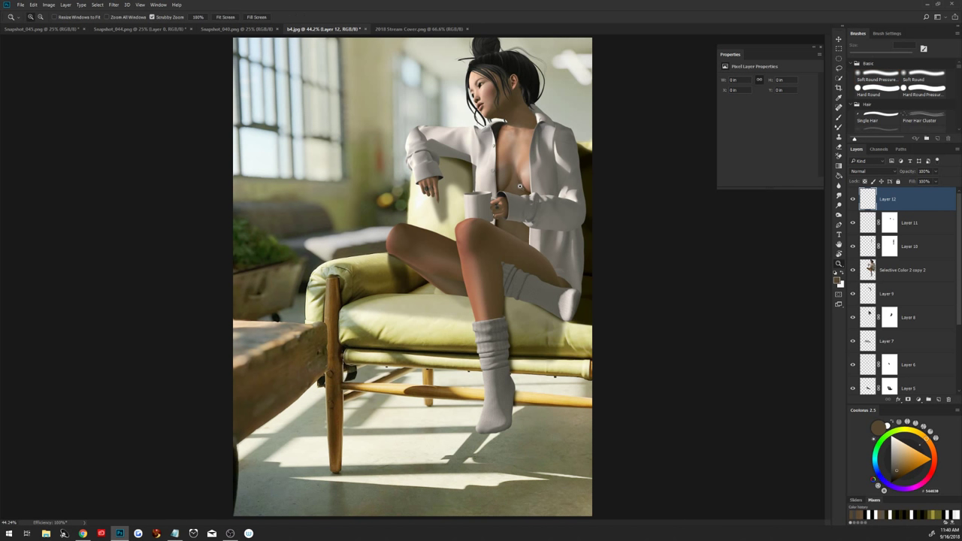
pyautogui.moveTo(521, 184); pyautogui.dragTo(544, 180)
pyautogui.press('b')
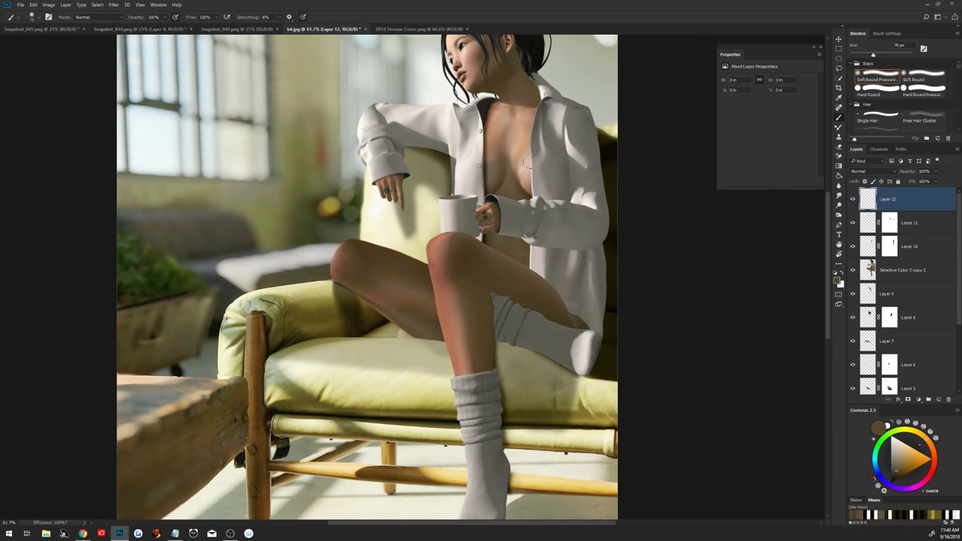
pyautogui.moveTo(528, 146); pyautogui.dragTo(467, 273)
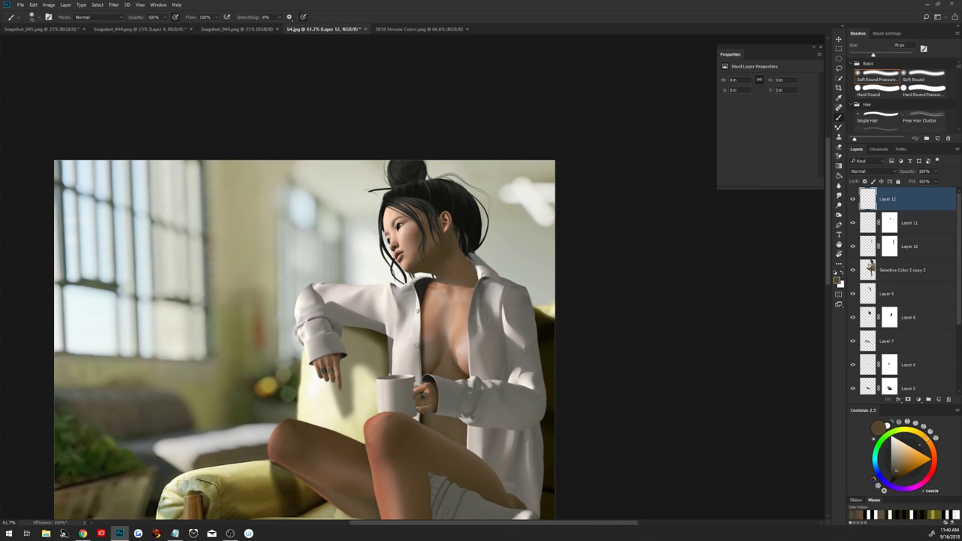
pyautogui.moveTo(477, 322); pyautogui.dragTo(451, 310)
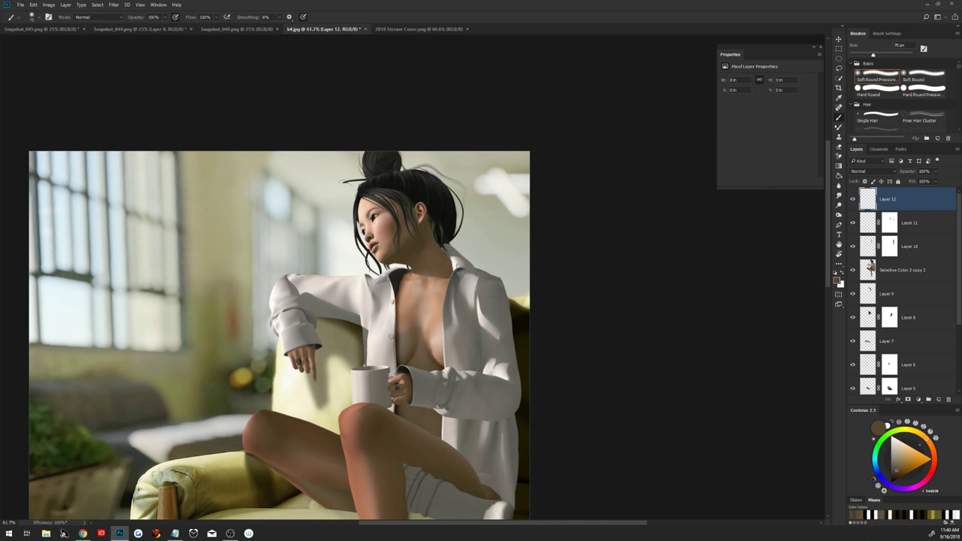
pyautogui.click(83, 533)
pyautogui.click(672, 320)
# Paint dark hair strands beside the face at 60 px and a thin 13 px strand near the ear
pyautogui.moveTo(365, 204); pyautogui.dragTo(359, 204)
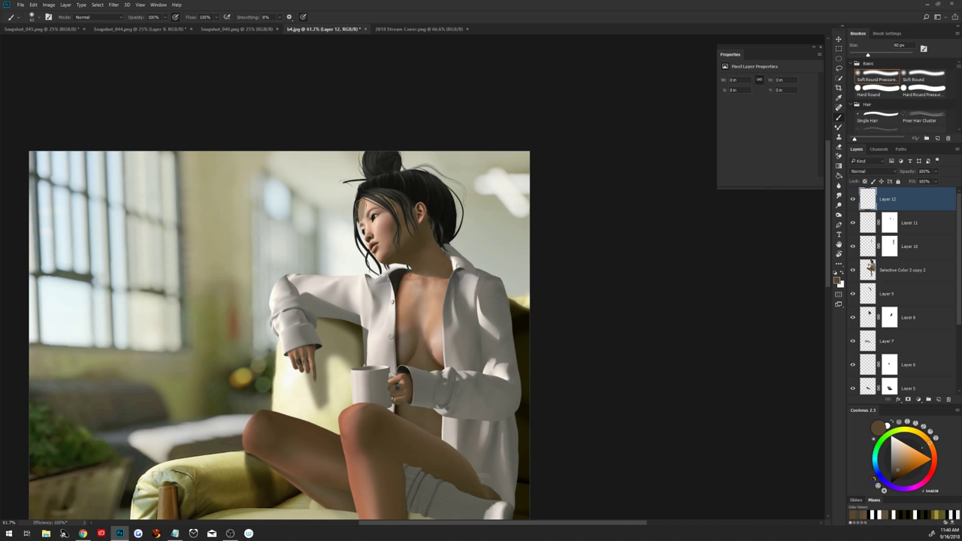
pyautogui.moveTo(356, 214)
pyautogui.mouseDown()
pyautogui.moveTo(358, 200)
pyautogui.moveTo(376, 202)
pyautogui.mouseUp()
pyautogui.hotkey('ctrl', 'alt', 'z')
pyautogui.hotkey('ctrl', 'alt', 'z')
pyautogui.moveTo(360, 196)
pyautogui.mouseDown()
pyautogui.moveTo(357, 224)
pyautogui.moveTo(364, 197)
pyautogui.moveTo(389, 199)
pyautogui.moveTo(413, 220)
pyautogui.mouseUp()
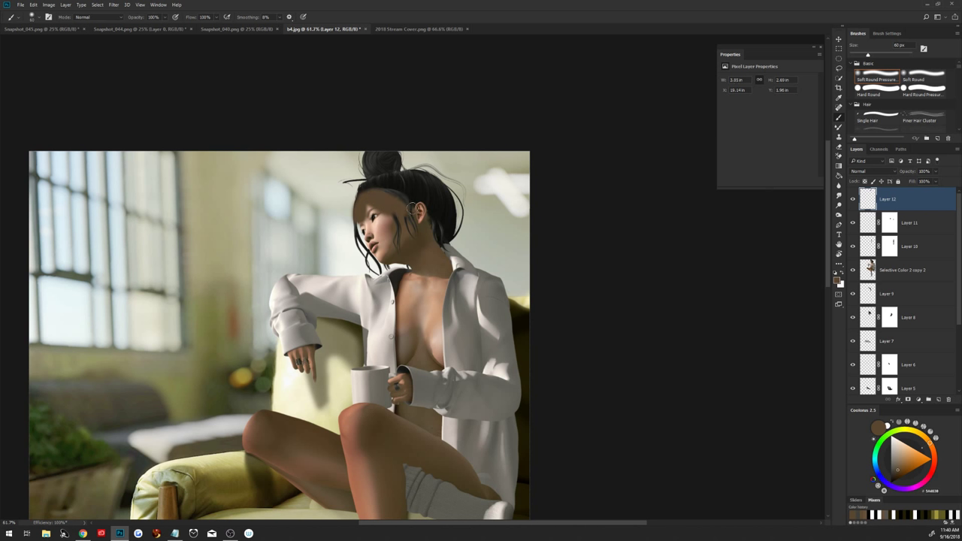
pyautogui.keyDown('alt'); pyautogui.rightClick(415, 223); pyautogui.keyUp('alt')
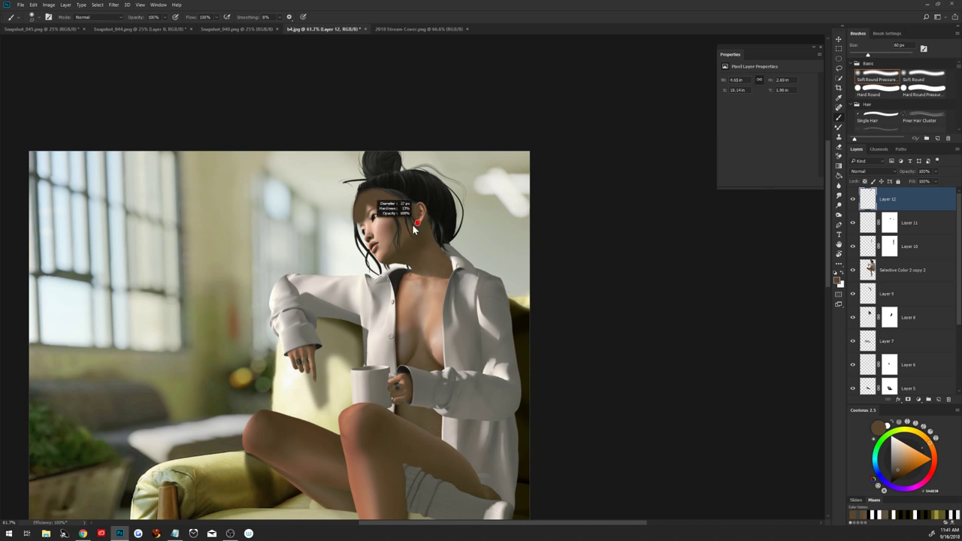
pyautogui.moveTo(405, 211); pyautogui.dragTo(408, 222)
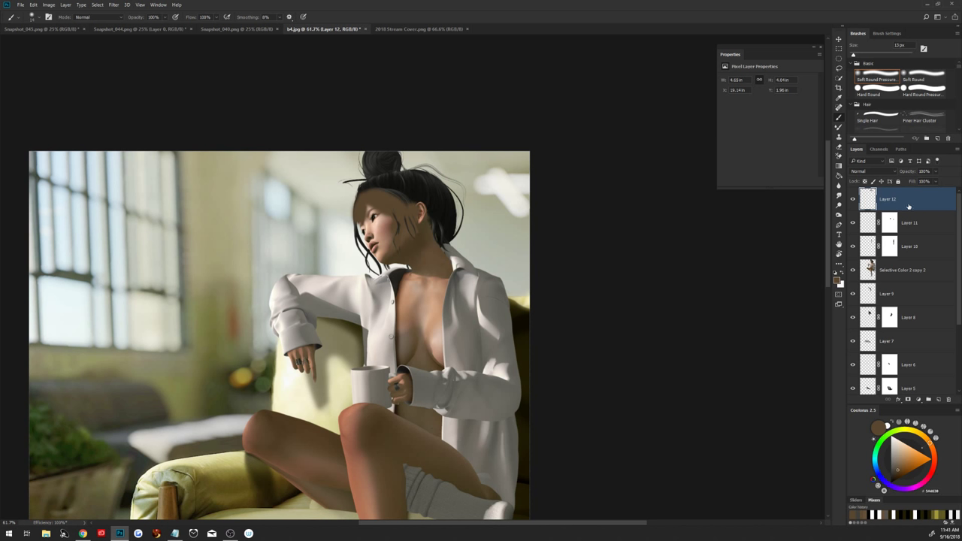
# Adjust the hair layer's Underlying Layer Blend If sliders and set it to Multiply
pyautogui.doubleClick(904, 202)
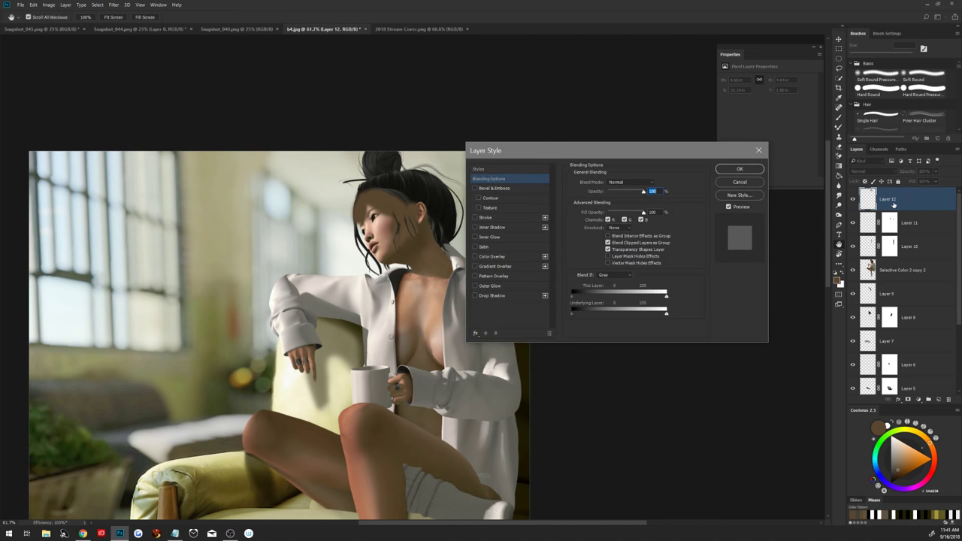
pyautogui.moveTo(574, 313); pyautogui.dragTo(594, 313)
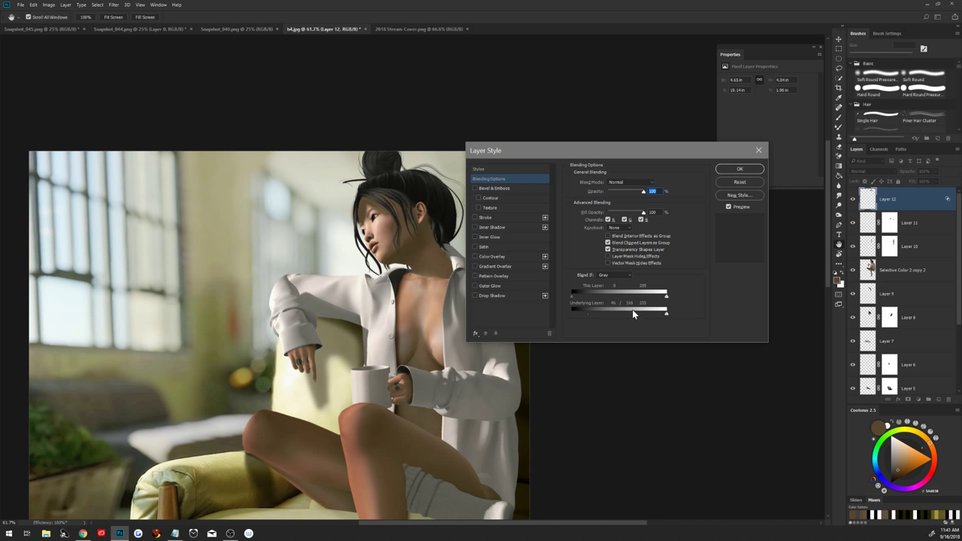
pyautogui.moveTo(631, 316); pyautogui.dragTo(635, 314)
pyautogui.click(753, 167)
pyautogui.click(872, 172)
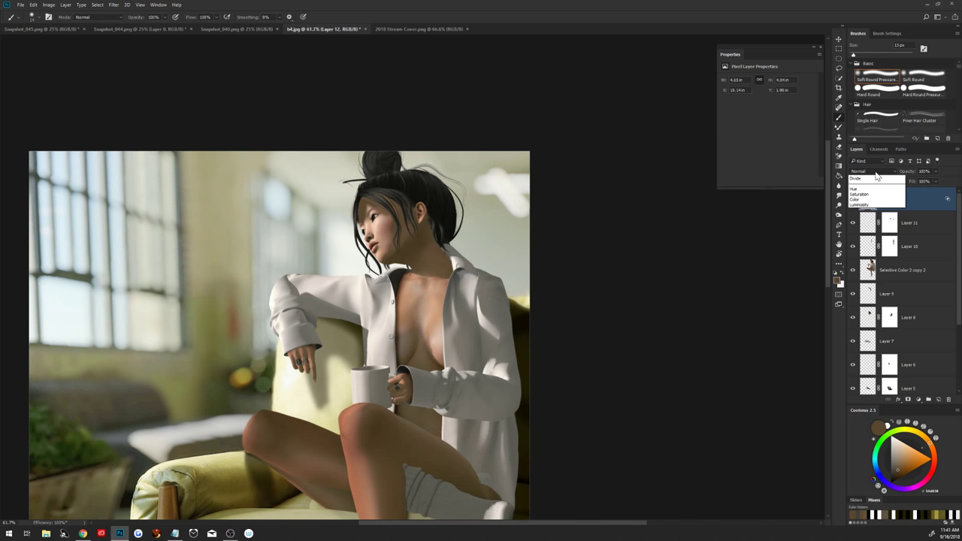
pyautogui.click(871, 198)
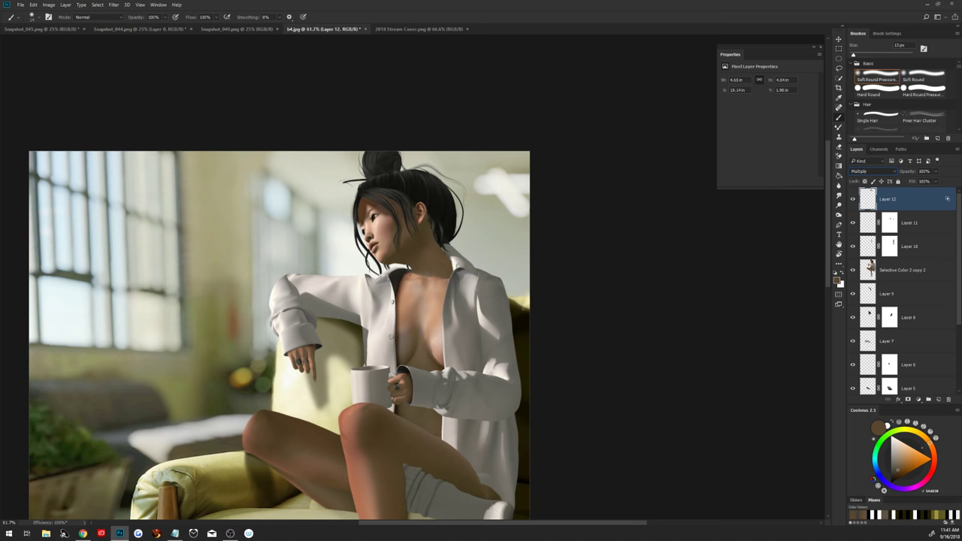
# Refine the Blend If ranges for both this and underlying layers, then lower opacity to 54%
pyautogui.press('h')
pyautogui.doubleClick(938, 210)
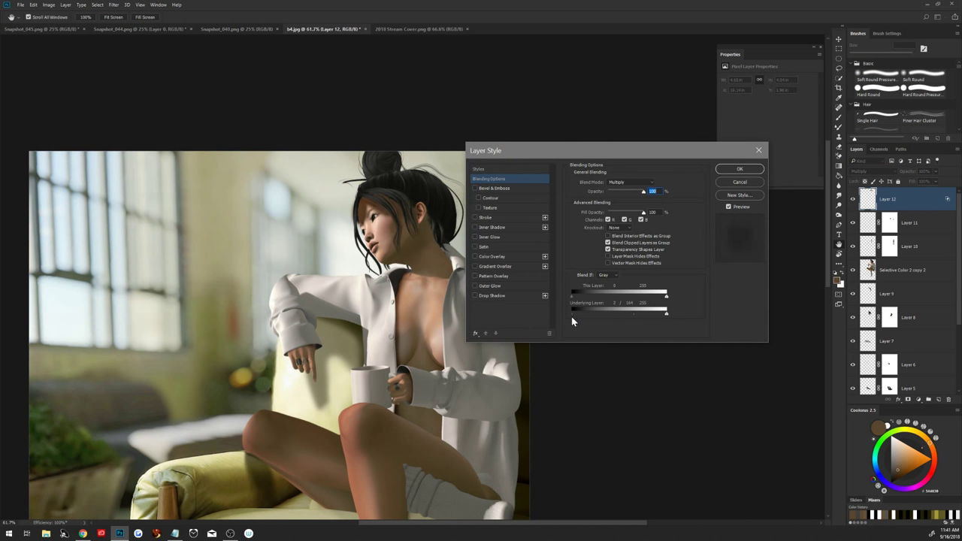
pyautogui.moveTo(583, 317)
pyautogui.mouseDown()
pyautogui.moveTo(570, 318)
pyautogui.moveTo(613, 315)
pyautogui.mouseUp()
pyautogui.moveTo(666, 314)
pyautogui.mouseDown()
pyautogui.moveTo(648, 315)
pyautogui.moveTo(663, 314)
pyautogui.mouseUp()
pyautogui.moveTo(573, 298); pyautogui.dragTo(595, 298)
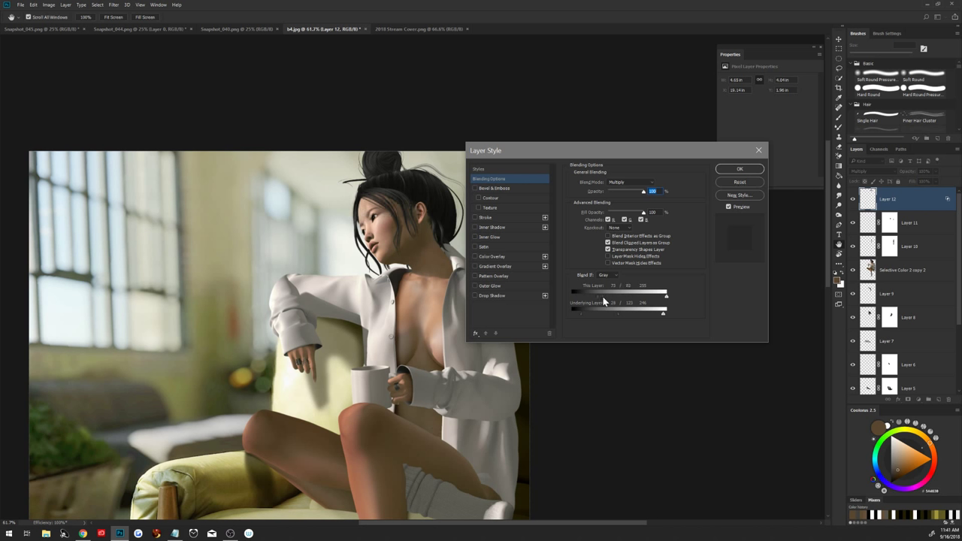
pyautogui.moveTo(600, 297); pyautogui.dragTo(592, 296)
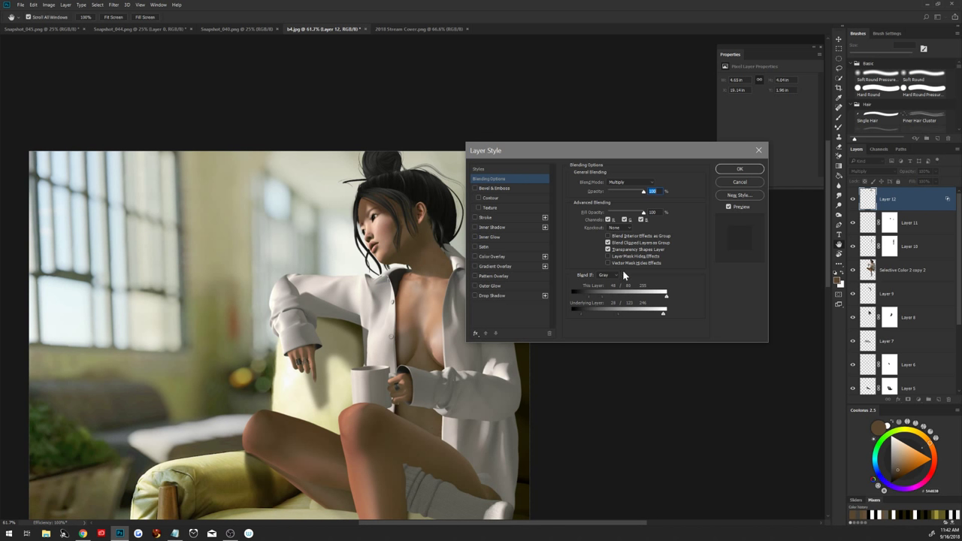
pyautogui.click(740, 169)
pyautogui.moveTo(895, 174); pyautogui.dragTo(892, 177)
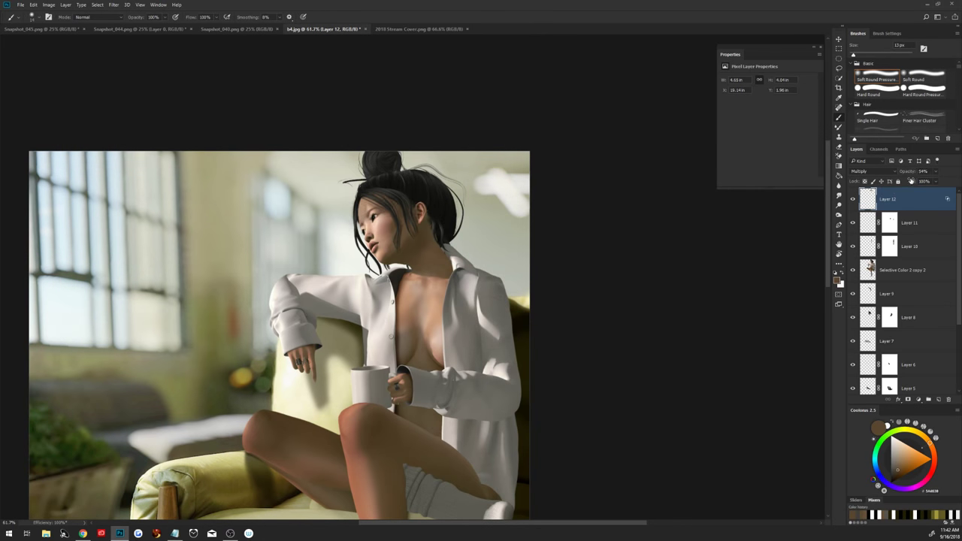
# Raise the hair layer's opacity slightly and add a new empty layer above it
pyautogui.moveTo(909, 172); pyautogui.dragTo(919, 167)
pyautogui.click(937, 400)
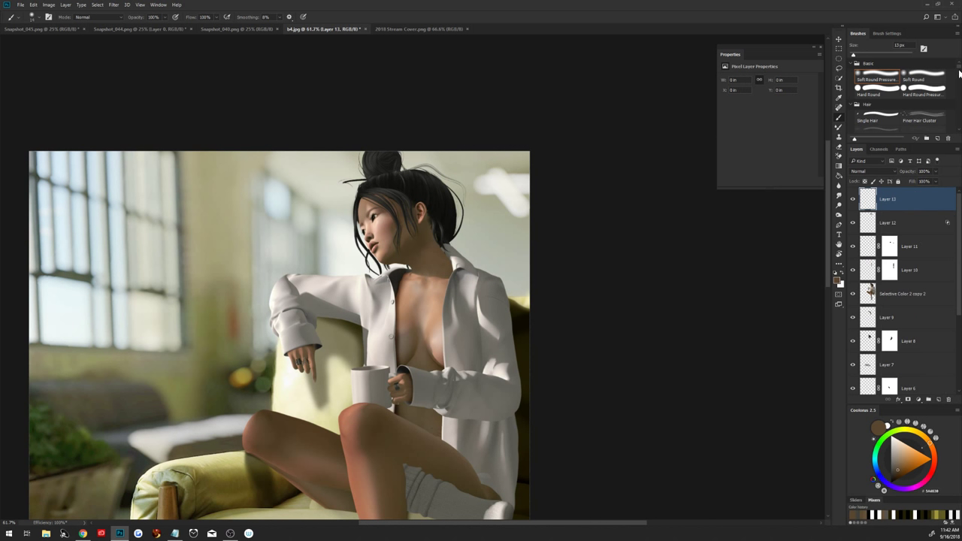
pyautogui.scroll(-2, 960, 73)
pyautogui.scroll(-2, 960, 73)
pyautogui.scroll(-1, 960, 73)
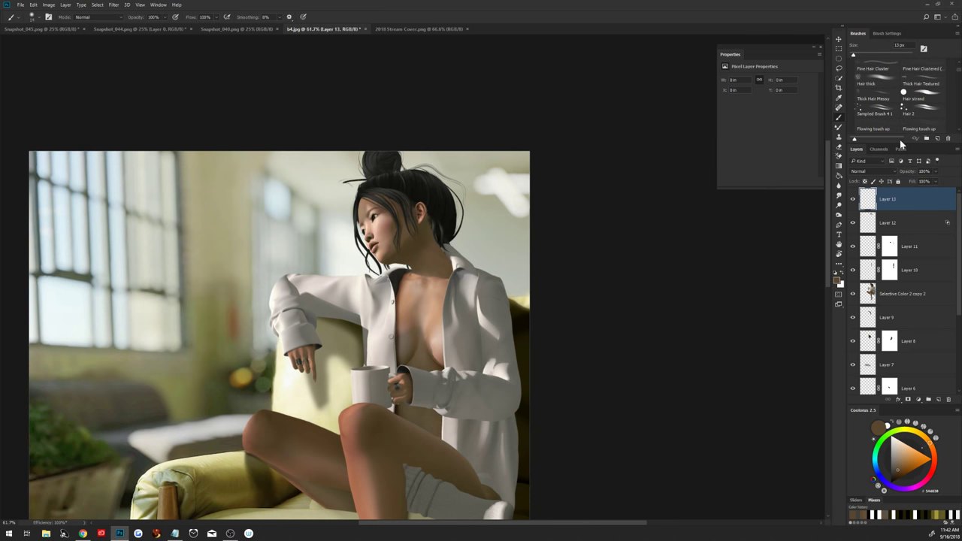
# Test the Flowing touch up hair brush with a sampled near-black colour, undoing both strokes
pyautogui.click(916, 125)
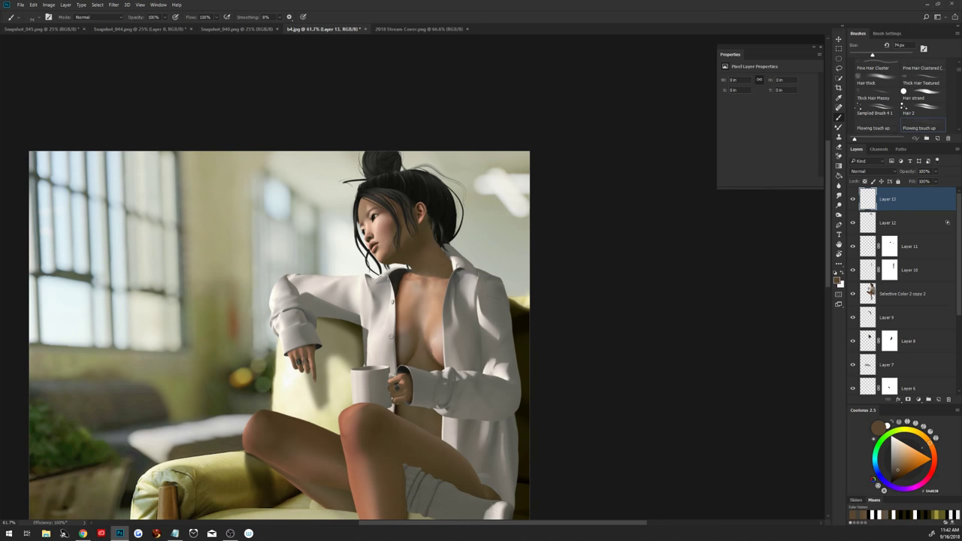
pyautogui.keyDown('alt'); pyautogui.click(443, 208); pyautogui.keyUp('alt')
pyautogui.moveTo(329, 207); pyautogui.dragTo(327, 272)
pyautogui.hotkey('ctrl', 'z')
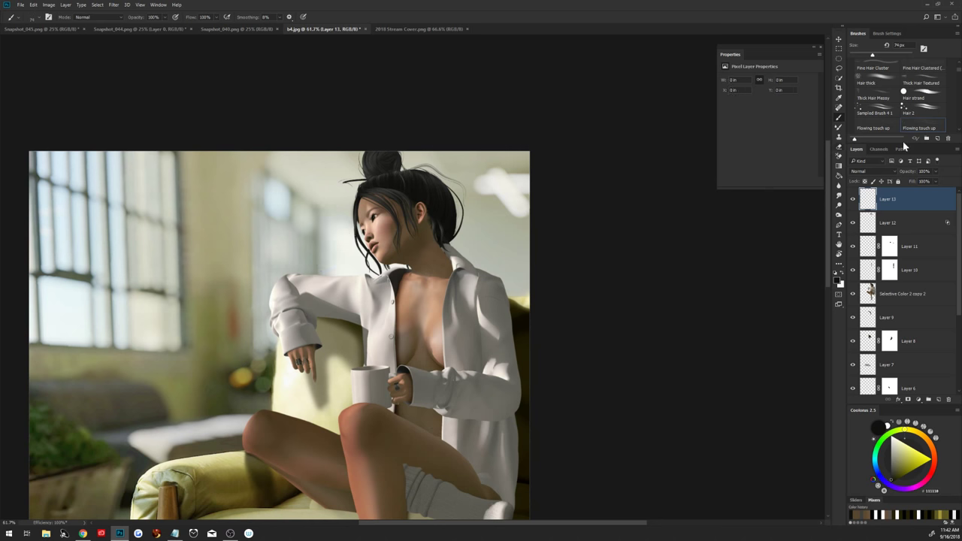
pyautogui.moveTo(496, 206); pyautogui.dragTo(497, 259)
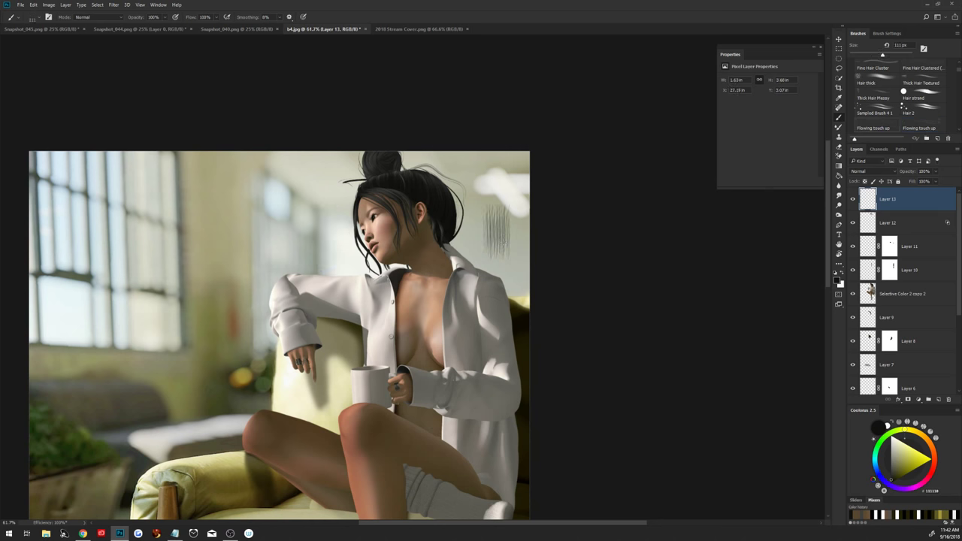
pyautogui.hotkey('ctrl', 'z')
# Switch the brush preset from Hair 5 to the Hair 2 hair brush
pyautogui.scroll(-1, 959, 132)
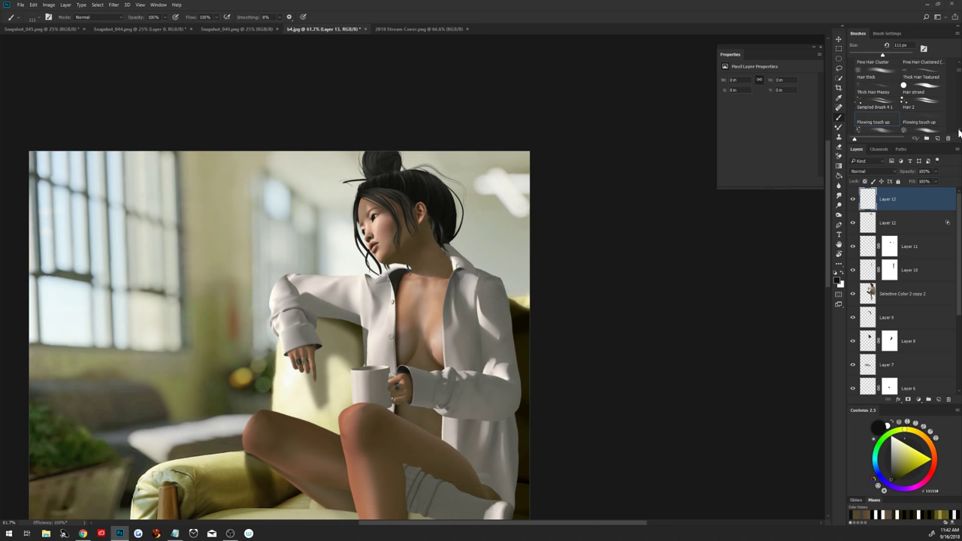
pyautogui.scroll(-1, 959, 133)
pyautogui.scroll(-1, 959, 133)
pyautogui.scroll(-1, 959, 133)
pyautogui.scroll(-1, 960, 132)
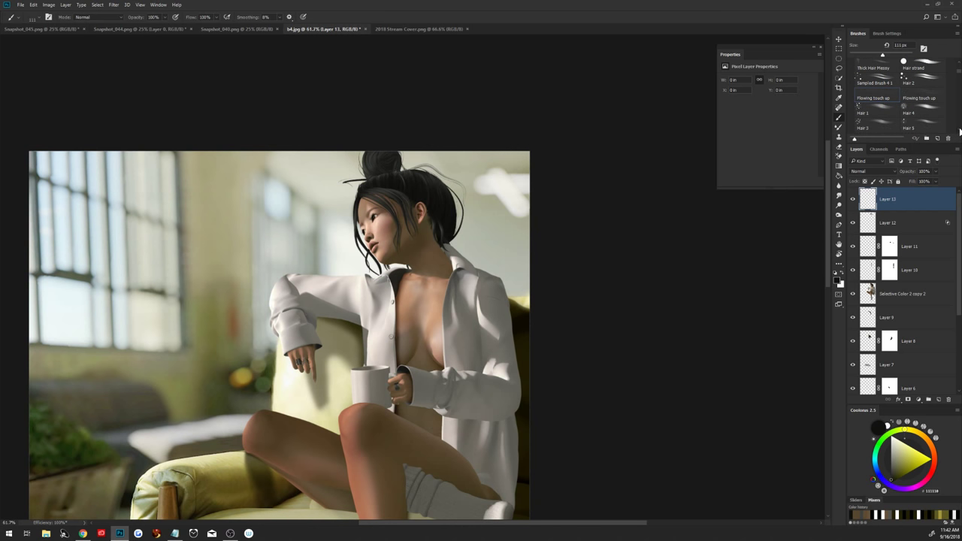
pyautogui.scroll(-1, 961, 132)
pyautogui.scroll(-1, 960, 132)
pyautogui.scroll(-1, 955, 130)
pyautogui.click(920, 107)
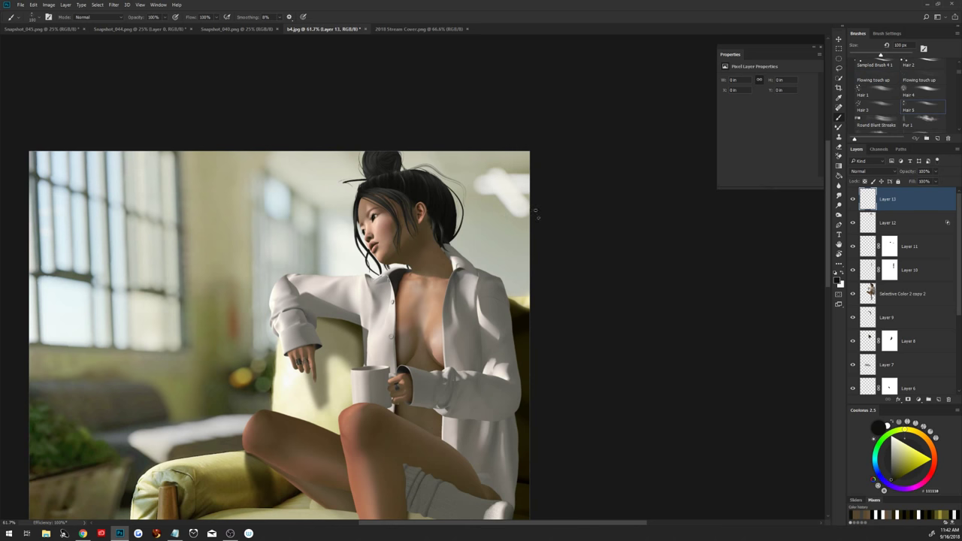
pyautogui.click(919, 63)
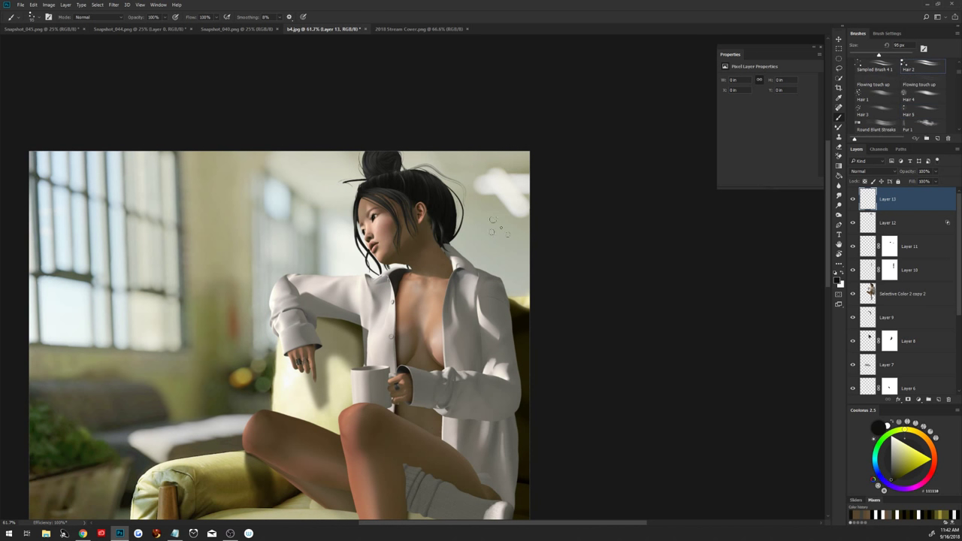
# Shrink Hair 2 to about 7 px and paint thin dark strands off the hair's right edge
pyautogui.moveTo(493, 242)
pyautogui.mouseDown()
pyautogui.moveTo(478, 250)
pyautogui.moveTo(494, 239)
pyautogui.moveTo(498, 252)
pyautogui.mouseUp()
pyautogui.hotkey('ctrl', 'z')
pyautogui.keyDown('alt'); pyautogui.click(435, 185); pyautogui.keyUp('alt')
pyautogui.moveTo(436, 188); pyautogui.dragTo(438, 218)
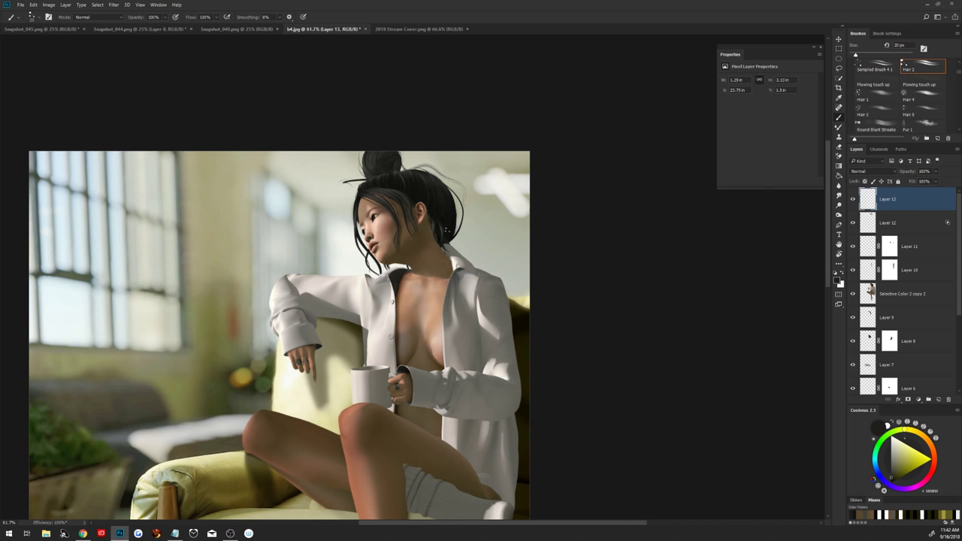
pyautogui.moveTo(448, 224); pyautogui.dragTo(452, 212)
pyautogui.moveTo(446, 189); pyautogui.dragTo(455, 209)
pyautogui.keyDown('alt'); pyautogui.click(444, 219); pyautogui.keyUp('alt')
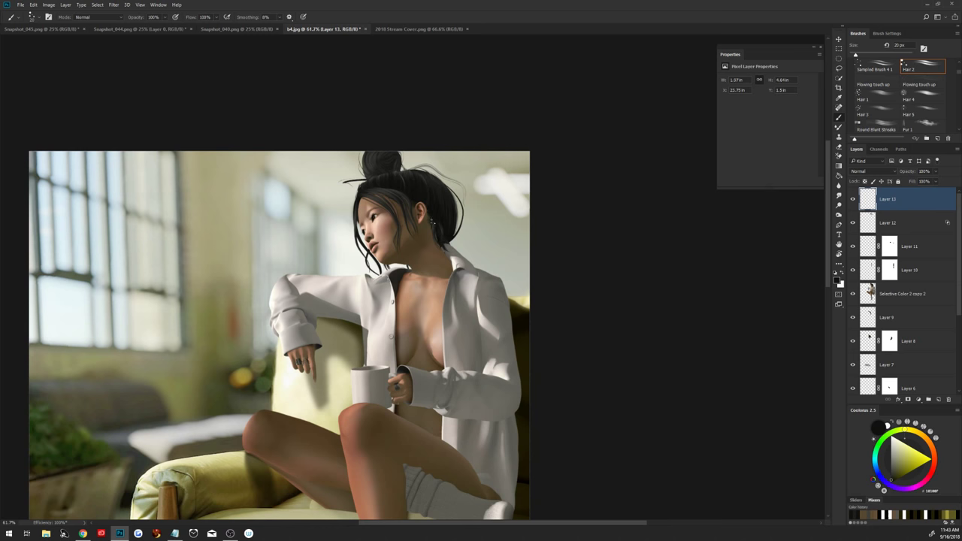
# Zoom in on her face, shrink the brush to 5 px, and load a darker sampled hair colour
pyautogui.press('z')
pyautogui.moveTo(472, 254); pyautogui.dragTo(490, 264)
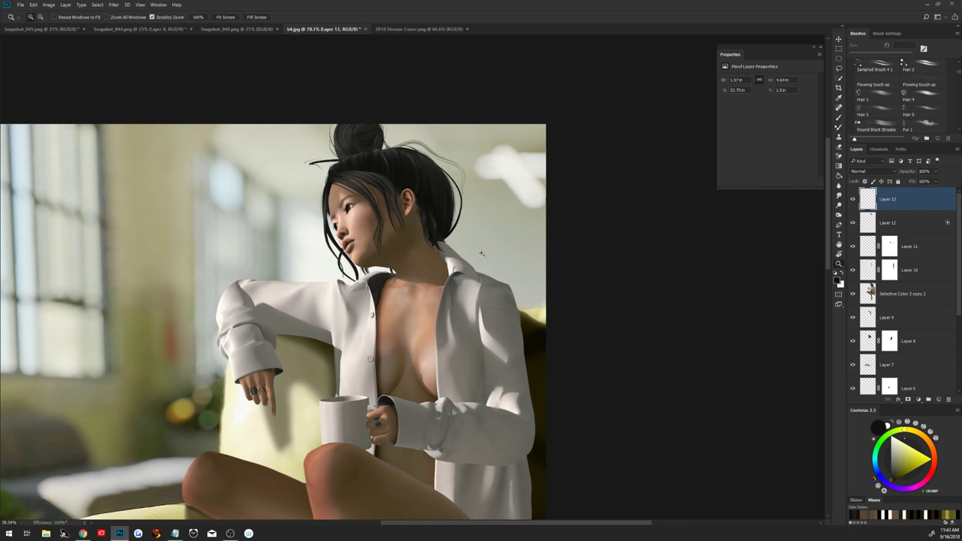
pyautogui.press('b')
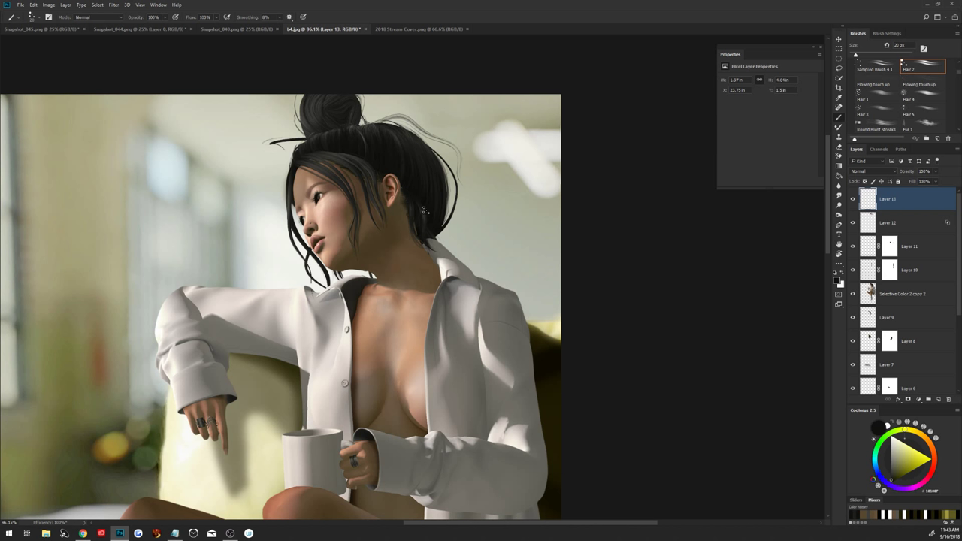
pyautogui.moveTo(423, 208); pyautogui.dragTo(418, 213)
pyautogui.keyDown('alt'); pyautogui.click(352, 164); pyautogui.keyUp('alt')
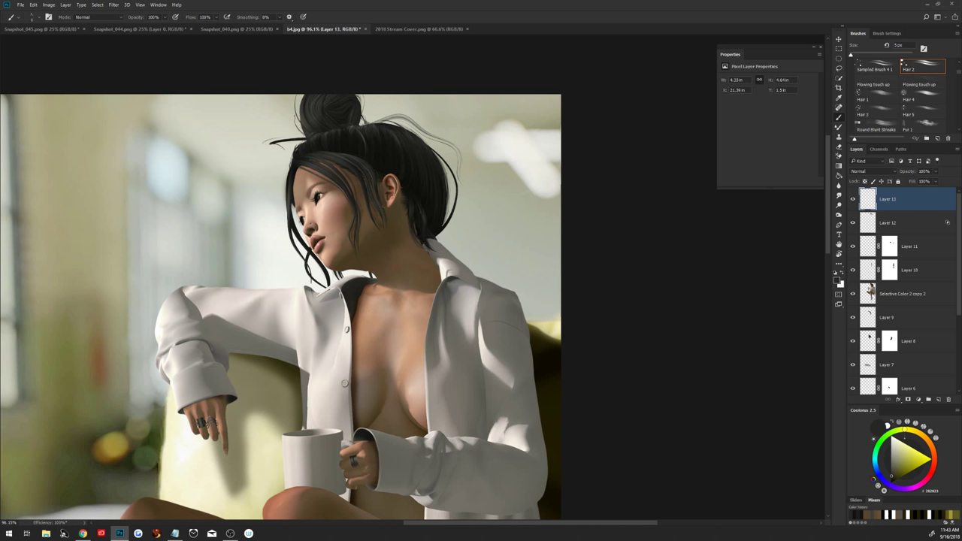
pyautogui.keyDown('alt'); pyautogui.click(374, 163); pyautogui.keyUp('alt')
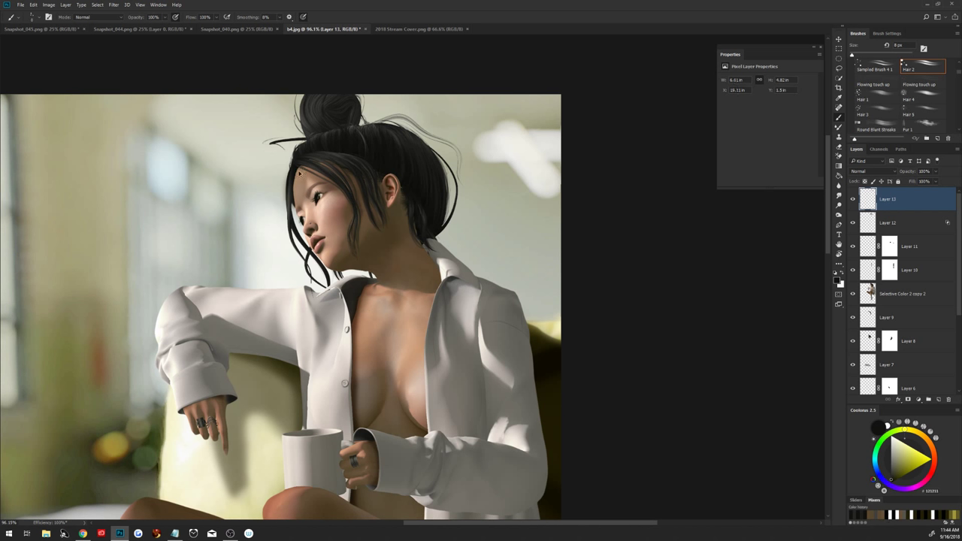
# Paint thin strands along her left cheek, the left hairline and the top-left of the bun
pyautogui.moveTo(286, 193); pyautogui.dragTo(285, 213)
pyautogui.moveTo(291, 167)
pyautogui.mouseDown()
pyautogui.moveTo(284, 218)
pyautogui.moveTo(304, 263)
pyautogui.moveTo(325, 276)
pyautogui.mouseUp()
pyautogui.moveTo(293, 203); pyautogui.dragTo(309, 257)
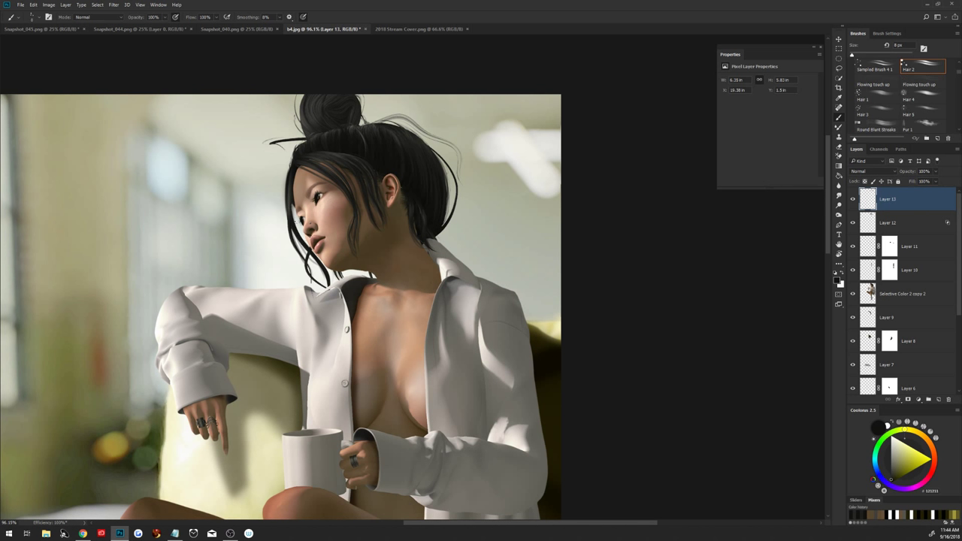
pyautogui.moveTo(290, 153)
pyautogui.mouseDown()
pyautogui.moveTo(295, 169)
pyautogui.moveTo(307, 150)
pyautogui.moveTo(292, 155)
pyautogui.moveTo(288, 172)
pyautogui.mouseUp()
pyautogui.moveTo(308, 139); pyautogui.dragTo(298, 143)
pyautogui.moveTo(304, 115); pyautogui.dragTo(295, 135)
pyautogui.moveTo(296, 119)
pyautogui.mouseDown()
pyautogui.moveTo(307, 111)
pyautogui.moveTo(295, 96)
pyautogui.mouseUp()
# Add faint strands right of the bun, down the hair's right side and left edge, then pick Single Hair
pyautogui.moveTo(364, 119)
pyautogui.mouseDown()
pyautogui.moveTo(361, 96)
pyautogui.moveTo(363, 110)
pyautogui.moveTo(420, 117)
pyautogui.moveTo(462, 171)
pyautogui.mouseUp()
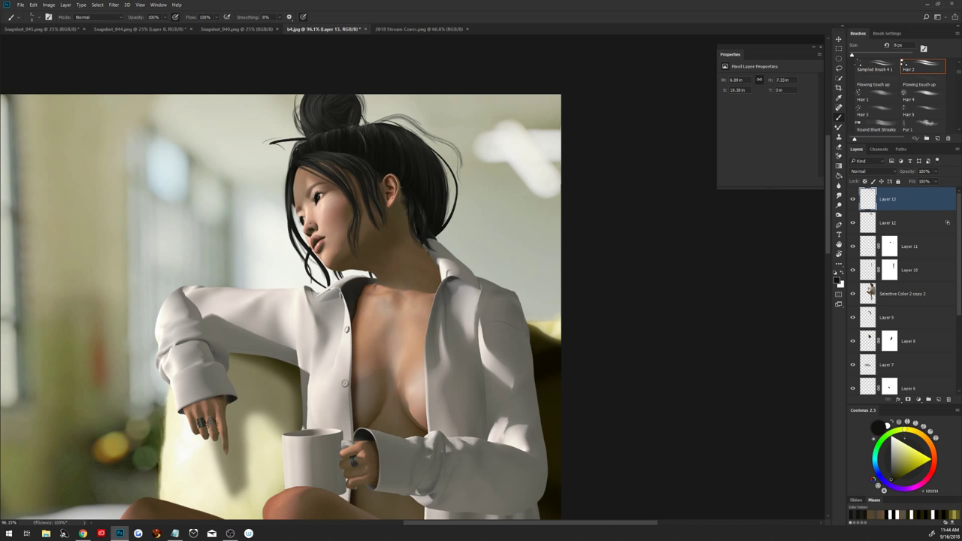
pyautogui.moveTo(428, 135)
pyautogui.mouseDown()
pyautogui.moveTo(456, 159)
pyautogui.moveTo(450, 182)
pyautogui.mouseUp()
pyautogui.moveTo(435, 149); pyautogui.dragTo(455, 174)
pyautogui.moveTo(453, 176); pyautogui.dragTo(453, 218)
pyautogui.moveTo(286, 186)
pyautogui.mouseDown()
pyautogui.moveTo(283, 231)
pyautogui.moveTo(316, 263)
pyautogui.moveTo(312, 279)
pyautogui.mouseUp()
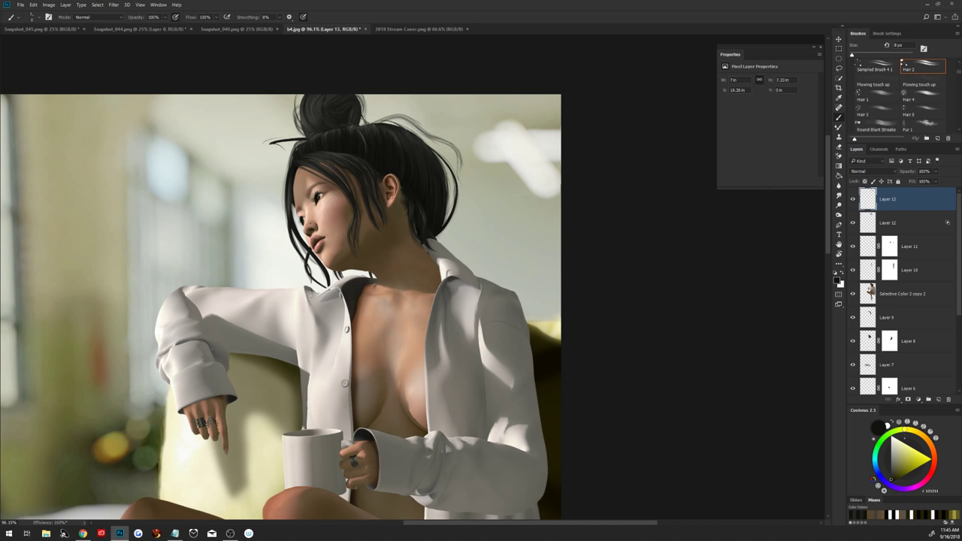
pyautogui.scroll(-2, 879, 84)
pyautogui.click(877, 84)
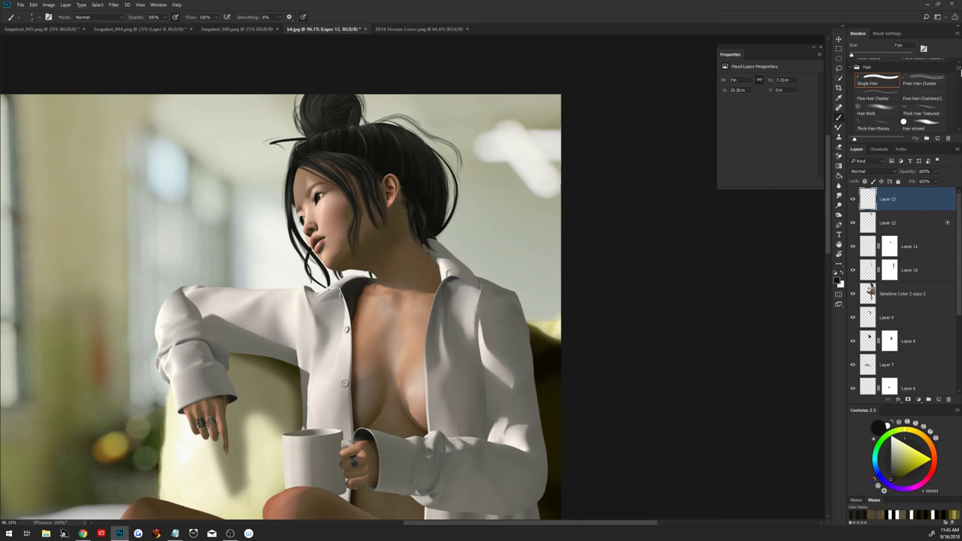
# Shrink Single Hair to 1 px and paint a fine strand near her shoulder, undoing a misplaced stroke
pyautogui.scroll(-2, 961, 72)
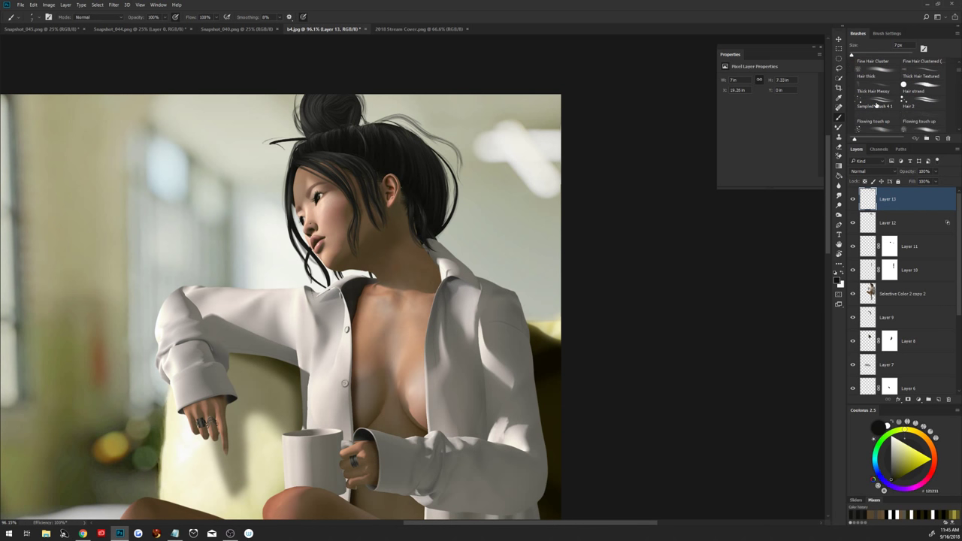
pyautogui.moveTo(500, 197); pyautogui.dragTo(503, 255)
pyautogui.hotkey('ctrl', 'alt', 'z')
pyautogui.hotkey('ctrl', 'alt', 'z')
pyautogui.moveTo(299, 179); pyautogui.dragTo(293, 172)
pyautogui.moveTo(308, 280); pyautogui.dragTo(314, 290)
# Check the brush preset picker, sample a colour from her neck, and fit the image to the window
pyautogui.rightClick(315, 283)
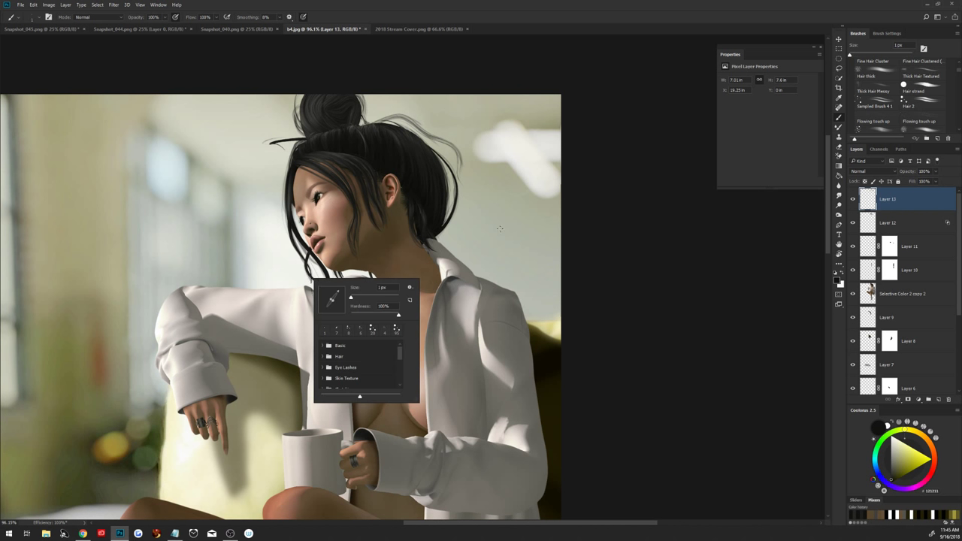
pyautogui.press('Escape')
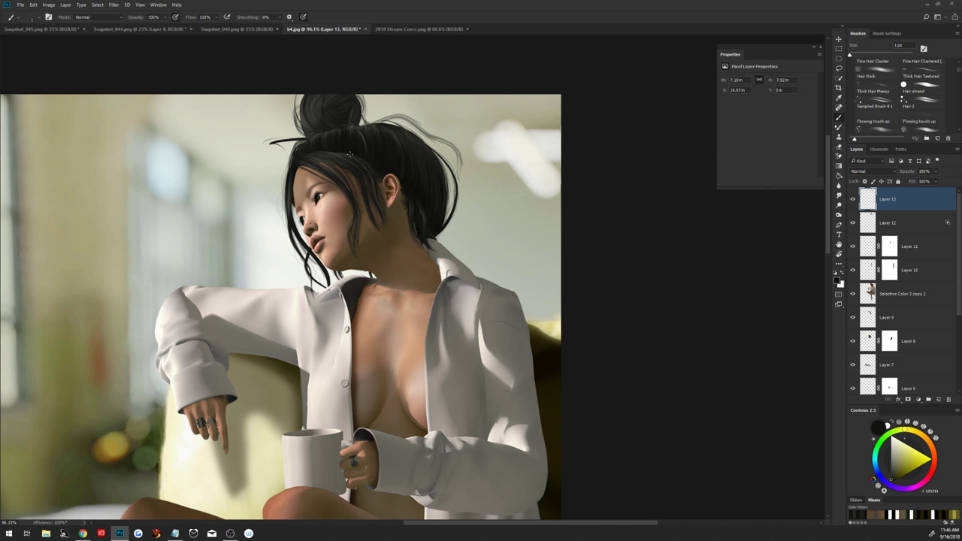
pyautogui.keyDown('alt'); pyautogui.click(433, 271); pyautogui.keyUp('alt')
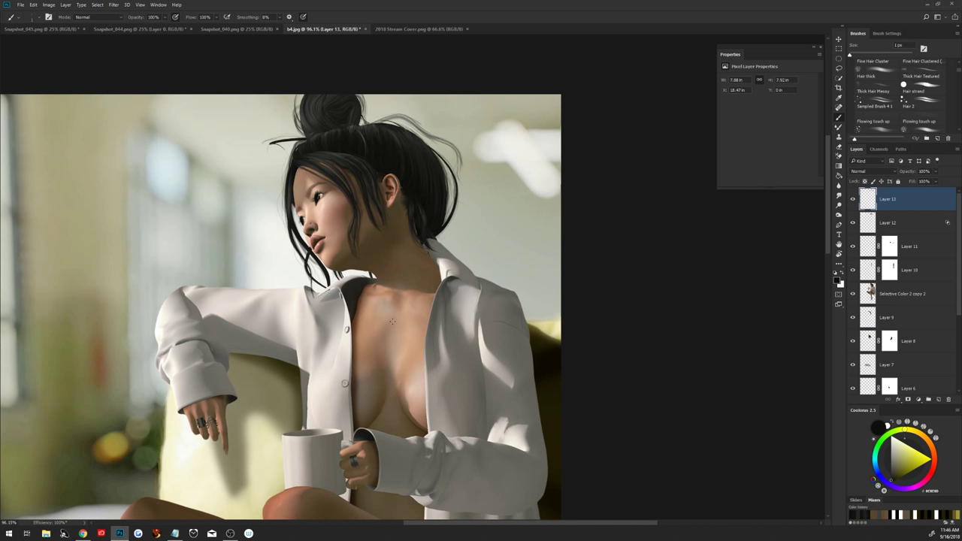
pyautogui.hotkey('ctrl', '0')
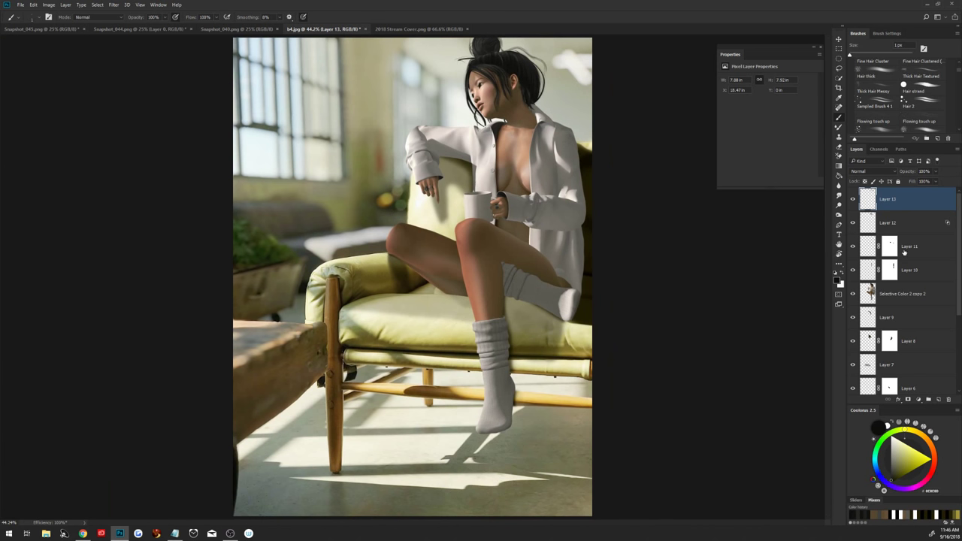
# Compare layers by toggling visibility, then select Layer 12 and lower its opacity to 42%
pyautogui.moveTo(853, 223); pyautogui.dragTo(853, 200)
pyautogui.click(872, 252)
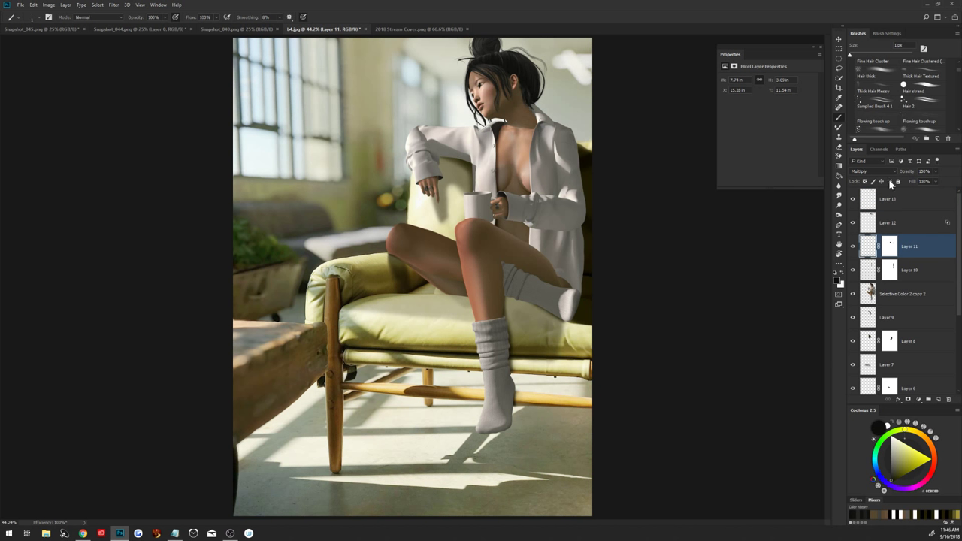
pyautogui.click(854, 247)
pyautogui.click(853, 246)
pyautogui.click(854, 223)
pyautogui.click(899, 224)
pyautogui.moveTo(911, 172)
pyautogui.mouseDown()
pyautogui.moveTo(902, 173)
pyautogui.moveTo(917, 172)
pyautogui.mouseUp()
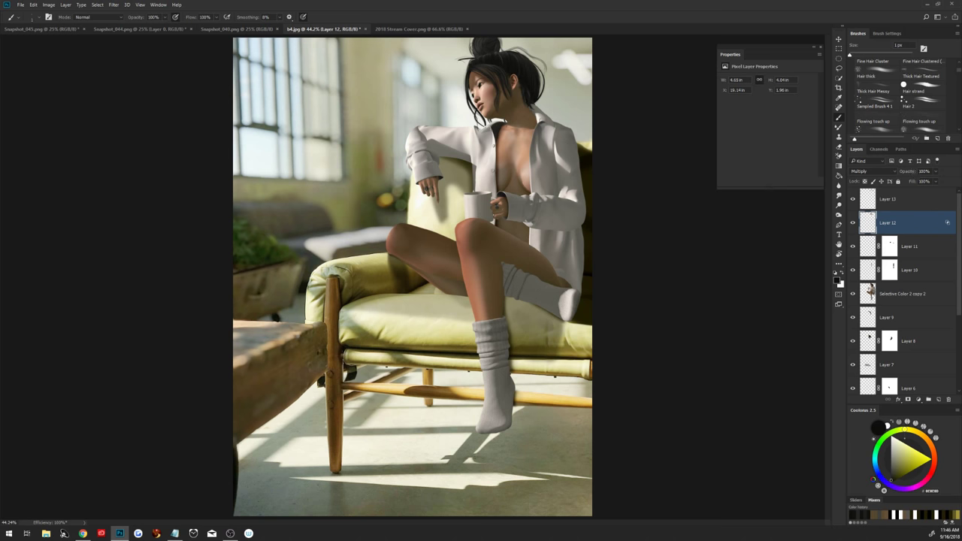
# Apply Levels to Layer 12 with black input 13 and white output about 233
pyautogui.hotkey('ctrl', 'l')
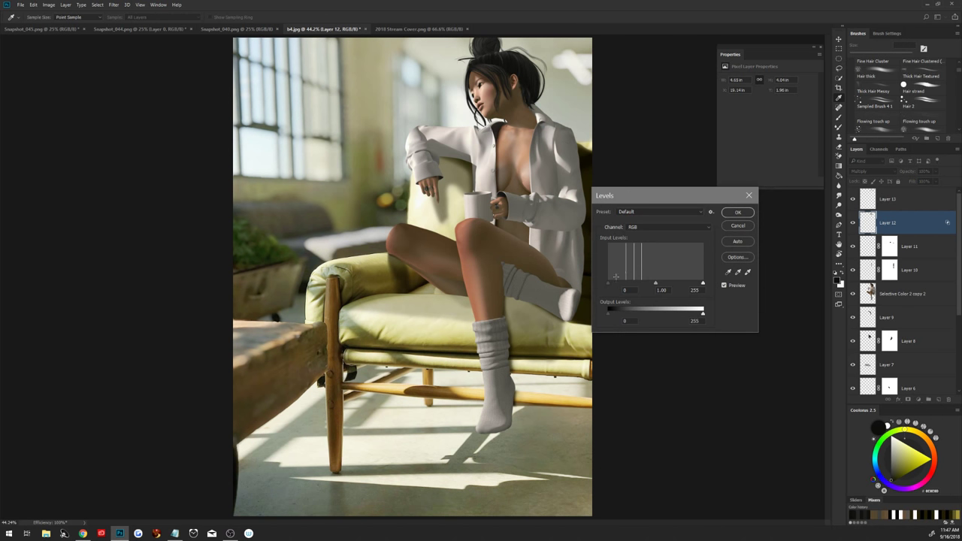
pyautogui.moveTo(608, 283); pyautogui.dragTo(652, 286)
pyautogui.moveTo(704, 312)
pyautogui.mouseDown()
pyautogui.moveTo(689, 315)
pyautogui.moveTo(703, 314)
pyautogui.moveTo(698, 286)
pyautogui.moveTo(711, 282)
pyautogui.mouseUp()
pyautogui.click(738, 214)
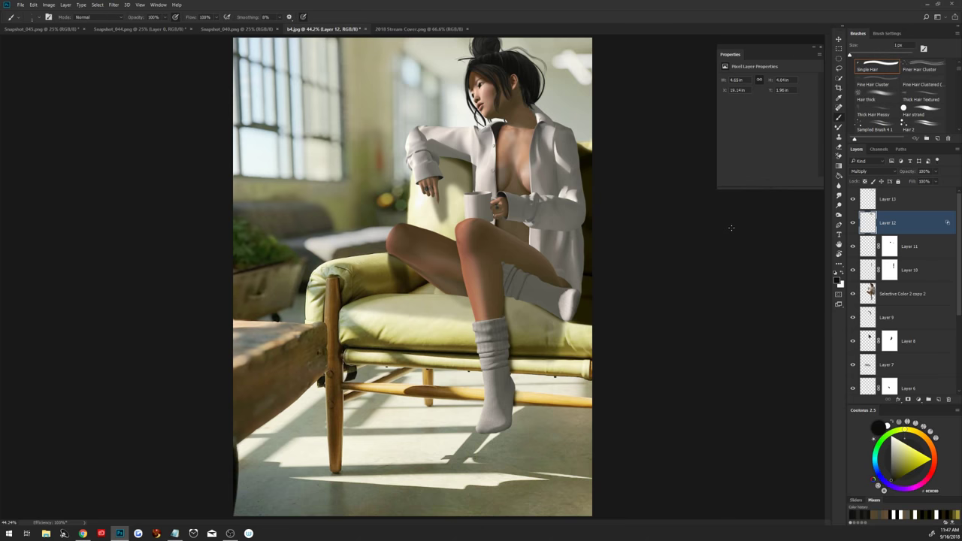
# Add a layer mask to Layer 12 and mask it out on her forehead with a 41 px brush
pyautogui.click(910, 399)
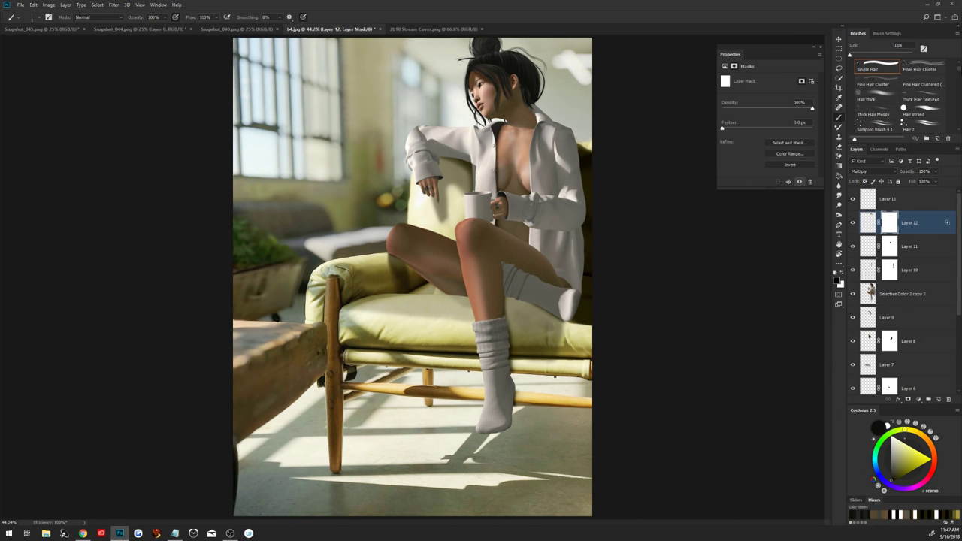
pyautogui.scroll(3, 959, 70)
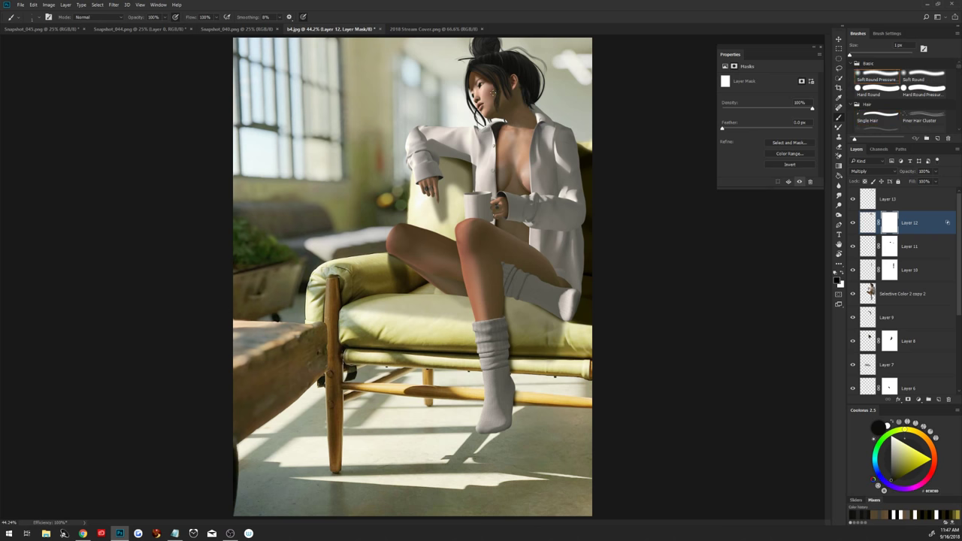
pyautogui.moveTo(474, 89); pyautogui.dragTo(483, 89)
pyautogui.scroll(3, 526, 145)
pyautogui.moveTo(498, 106); pyautogui.dragTo(483, 263)
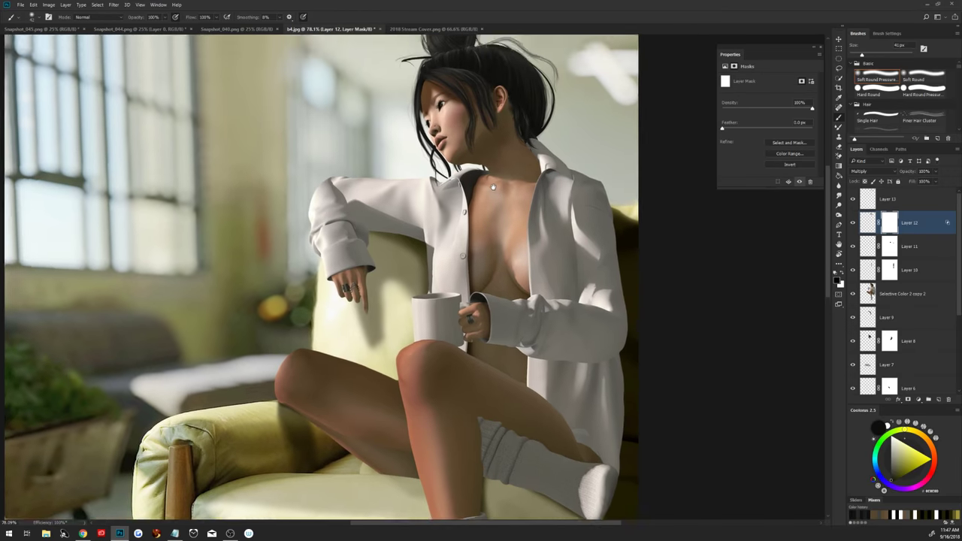
pyautogui.moveTo(418, 203); pyautogui.dragTo(421, 187)
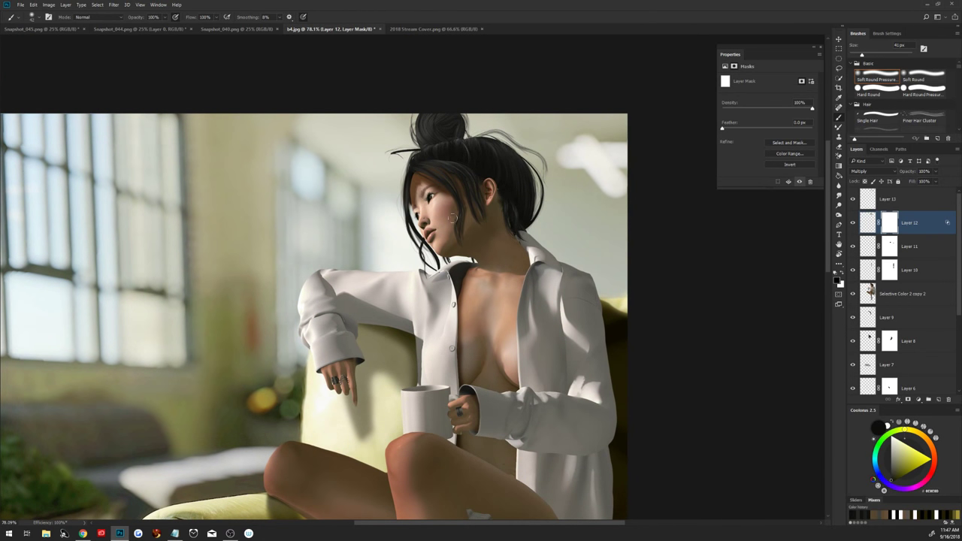
# Mask a soft forehead spot at 46 px, then set the brush to 30% opacity and enlarge it
pyautogui.moveTo(454, 219); pyautogui.dragTo(416, 194)
pyautogui.click(418, 183)
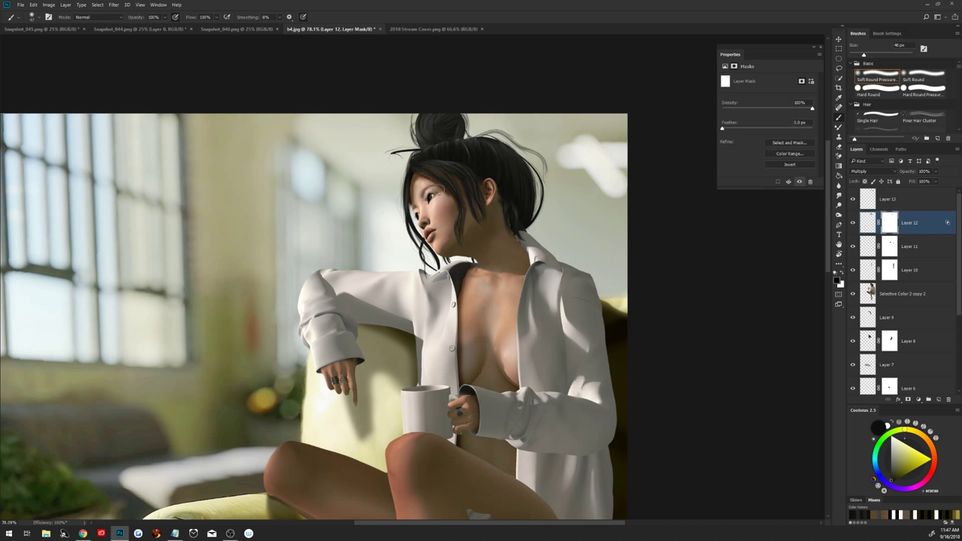
pyautogui.press('3')
pyautogui.press(']')
pyautogui.press(']')
pyautogui.press(']')
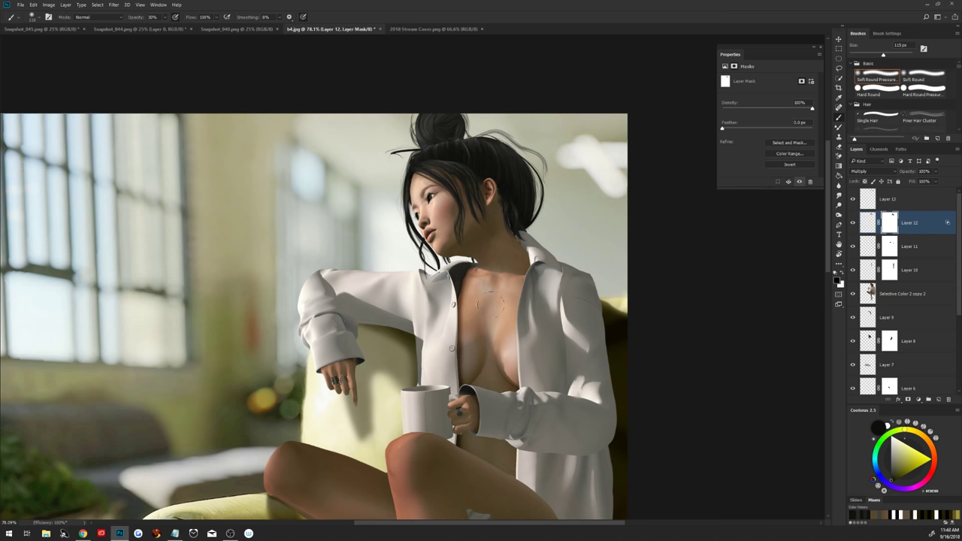
# Zoom out to 44.2% so the whole chair render fits, briefly checking the browser
pyautogui.scroll(-2, 490, 300)
pyautogui.scroll(-2, 490, 304)
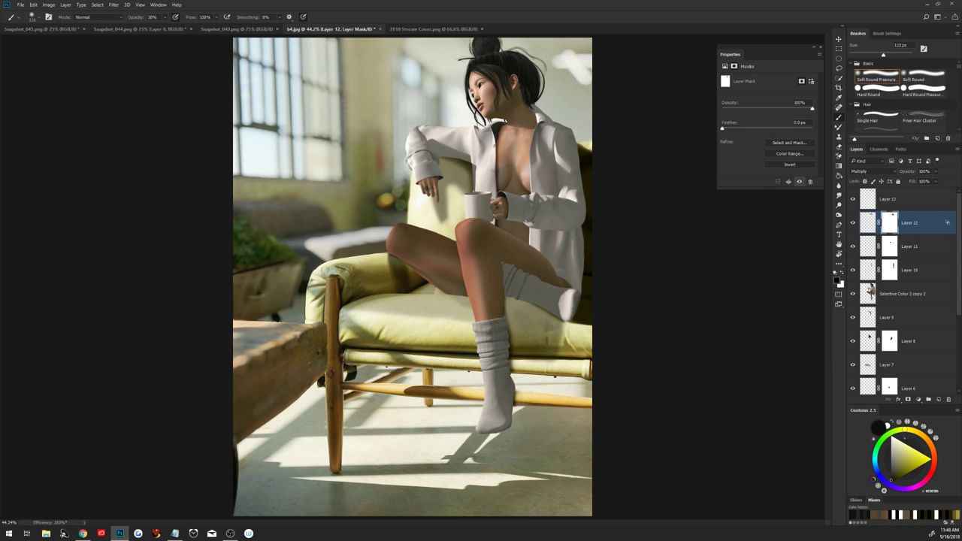
pyautogui.hotkey('alt', 'Tab')
pyautogui.click(748, 290)
pyautogui.moveTo(960, 71)
pyautogui.mouseDown()
pyautogui.moveTo(960, 111)
pyautogui.moveTo(960, 99)
pyautogui.mouseUp()
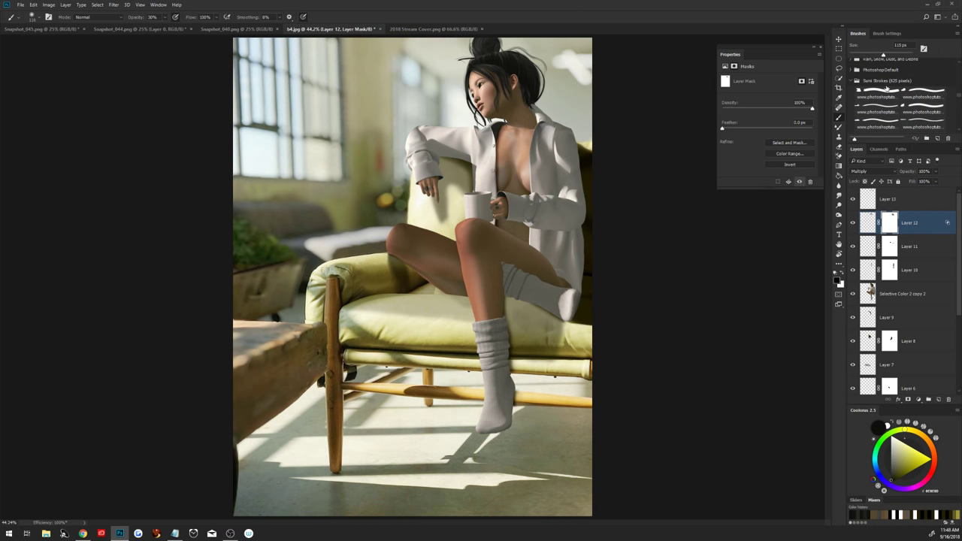
# Add a new layer above Layer 13 and pick the 193 px Sampled Brush 50 18 from Clouds
pyautogui.click(856, 82)
pyautogui.click(855, 83)
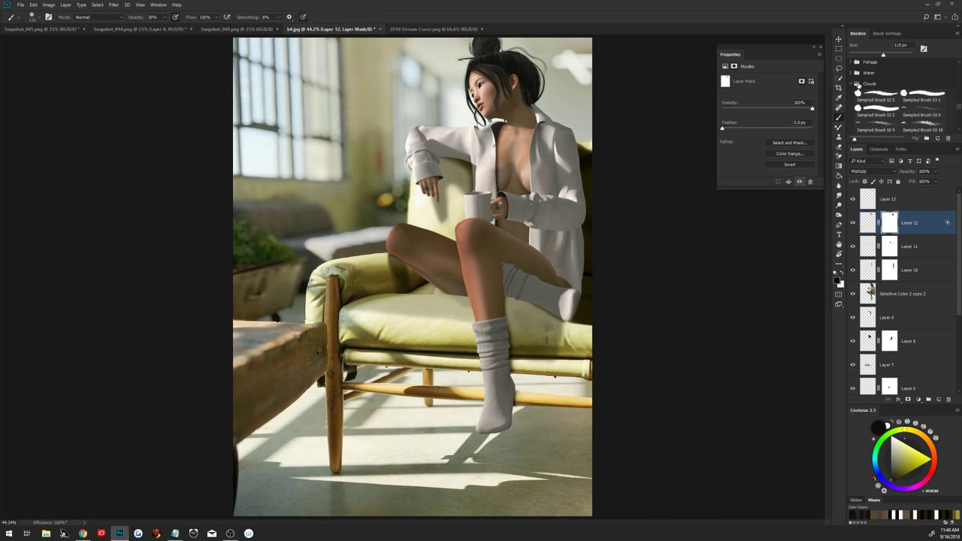
pyautogui.click(906, 203)
pyautogui.click(939, 400)
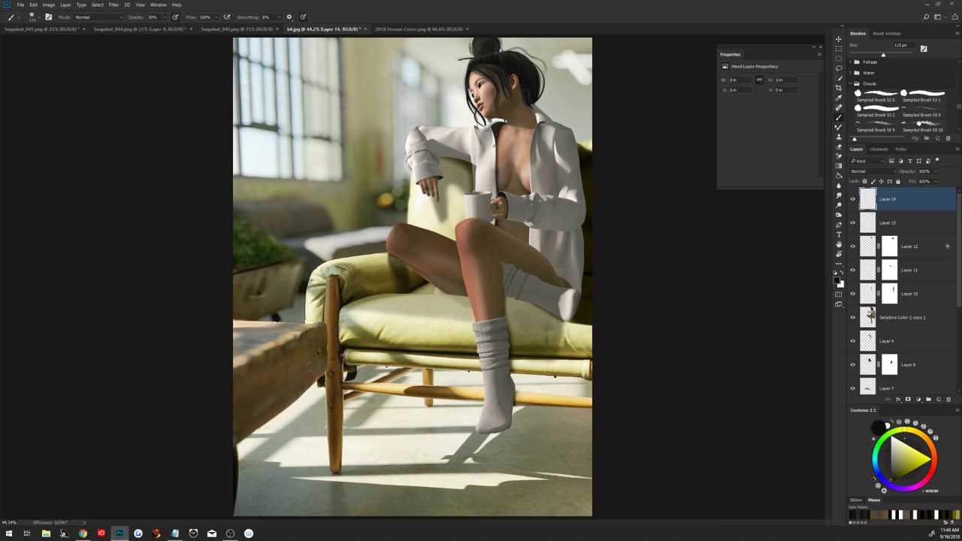
pyautogui.click(930, 128)
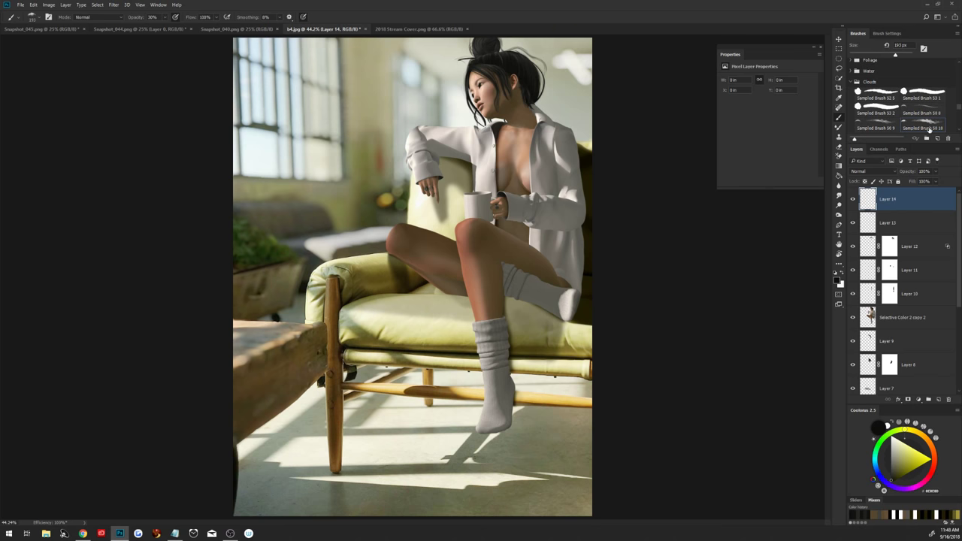
pyautogui.click(843, 274)
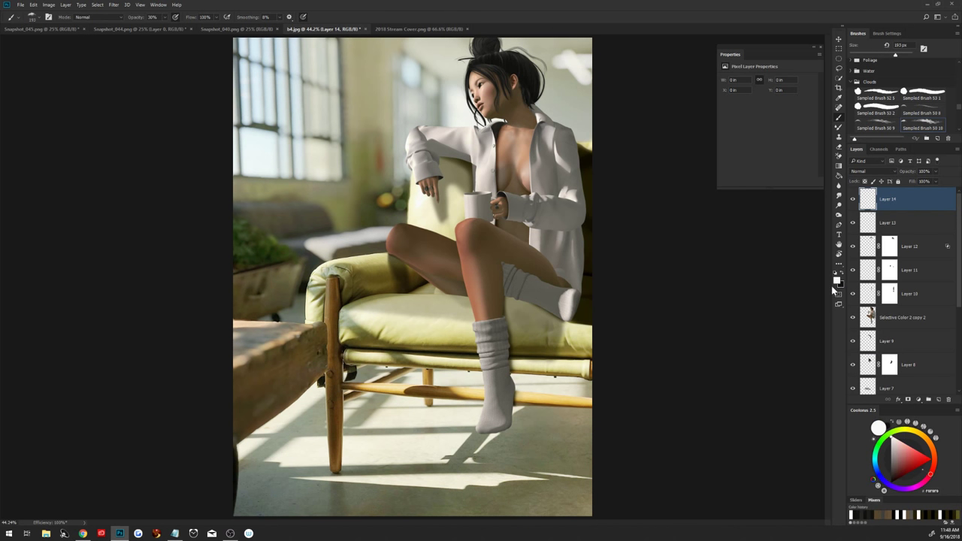
# Paint faint #cfcfcf light-grey wisps on the wall left of the chair
pyautogui.keyDown('alt'); pyautogui.click(373, 232); pyautogui.keyUp('alt')
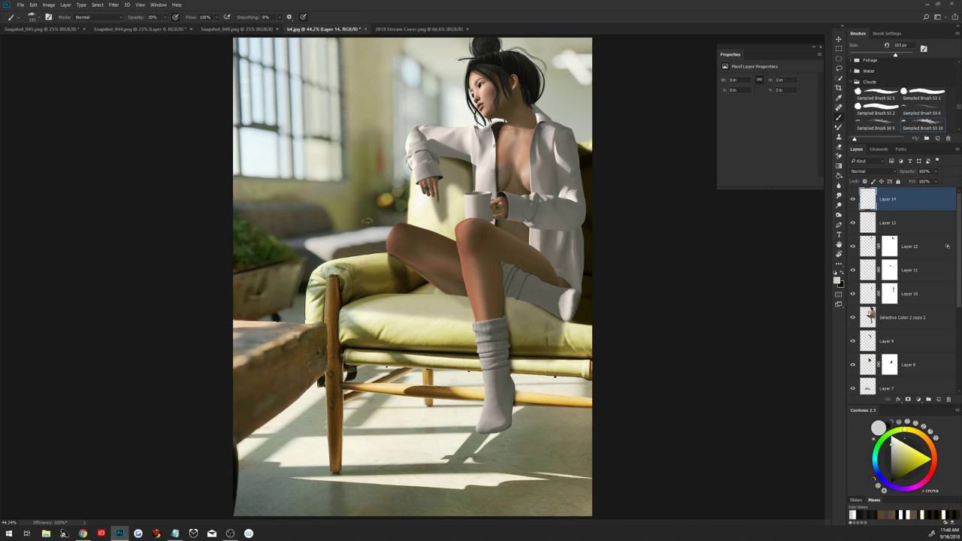
pyautogui.moveTo(364, 211)
pyautogui.mouseDown()
pyautogui.moveTo(364, 181)
pyautogui.moveTo(376, 226)
pyautogui.mouseUp()
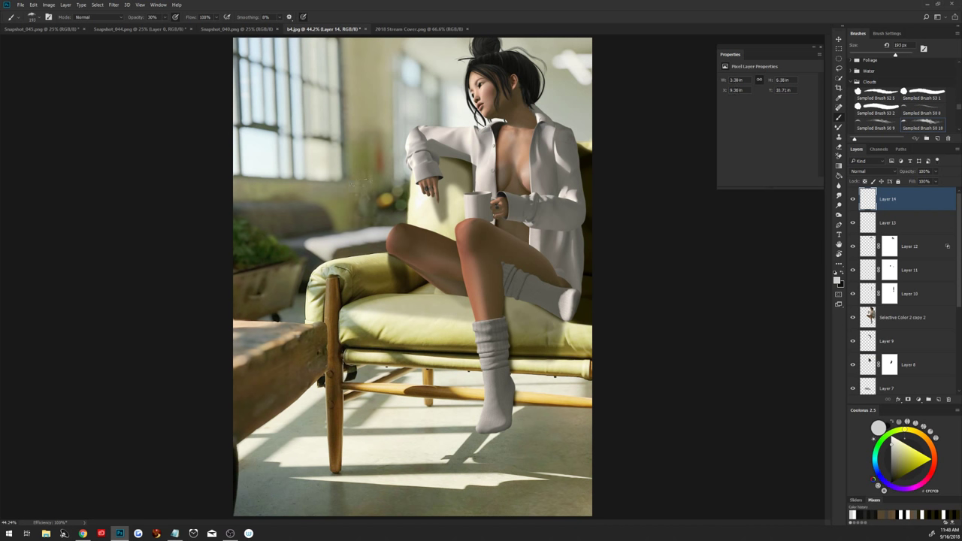
pyautogui.moveTo(359, 173)
pyautogui.mouseDown()
pyautogui.moveTo(365, 221)
pyautogui.moveTo(359, 197)
pyautogui.moveTo(372, 172)
pyautogui.mouseUp()
pyautogui.moveTo(363, 210)
pyautogui.mouseDown()
pyautogui.moveTo(380, 227)
pyautogui.moveTo(363, 192)
pyautogui.moveTo(377, 202)
pyautogui.moveTo(376, 160)
pyautogui.mouseUp()
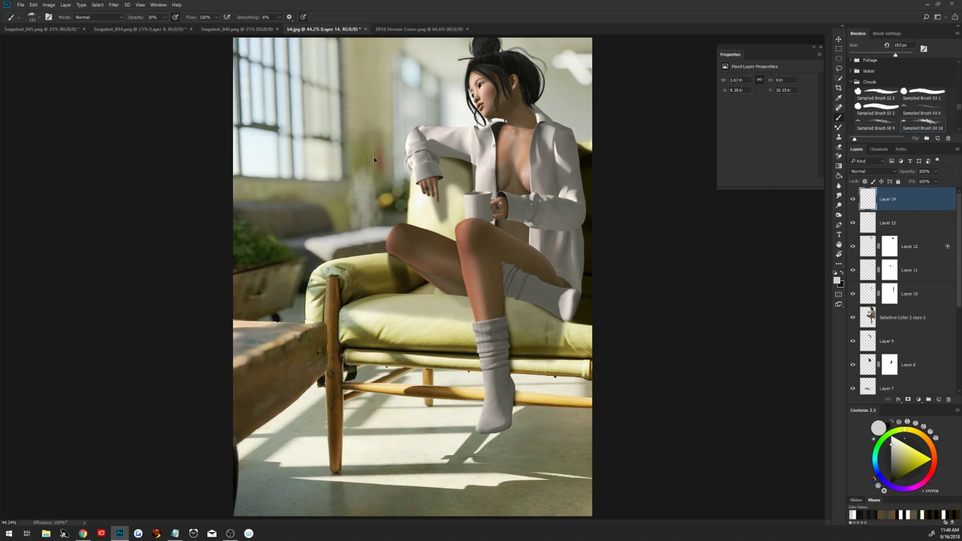
pyautogui.hotkey('ctrl', 't')
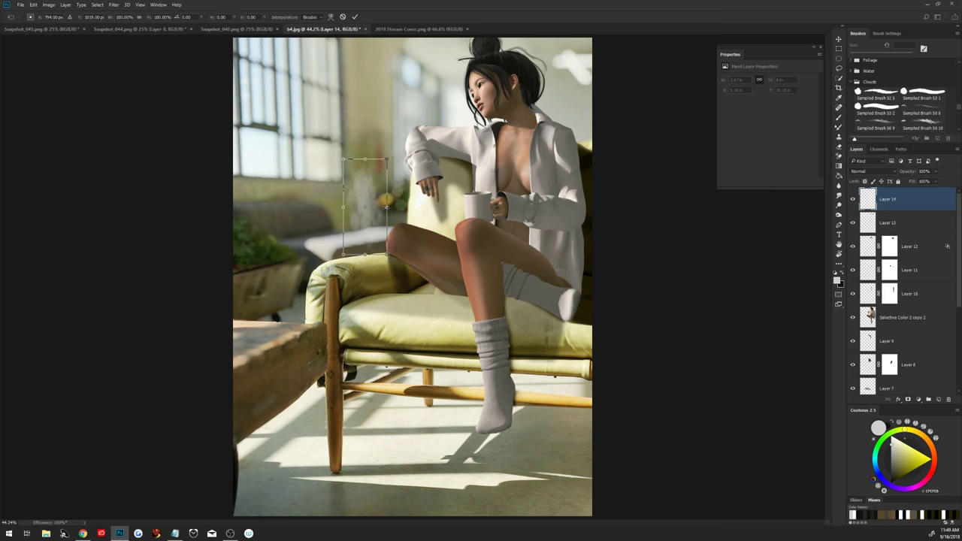
# Scale and move the wisps into a narrow upright column above the mug, then commit
pyautogui.moveTo(386, 207)
pyautogui.mouseDown()
pyautogui.moveTo(368, 222)
pyautogui.moveTo(484, 196)
pyautogui.mouseUp()
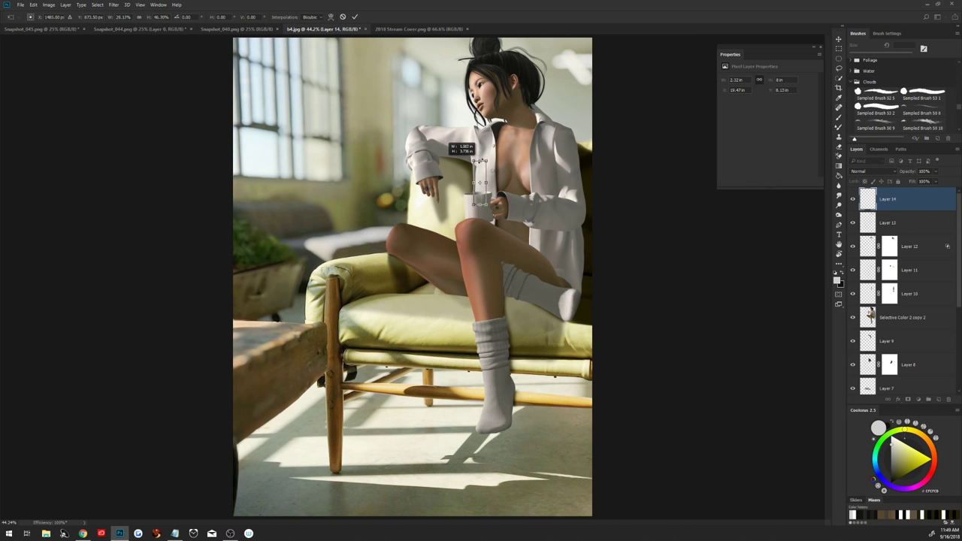
pyautogui.moveTo(494, 229)
pyautogui.mouseDown()
pyautogui.moveTo(488, 197)
pyautogui.moveTo(479, 196)
pyautogui.moveTo(489, 211)
pyautogui.moveTo(475, 202)
pyautogui.mouseUp()
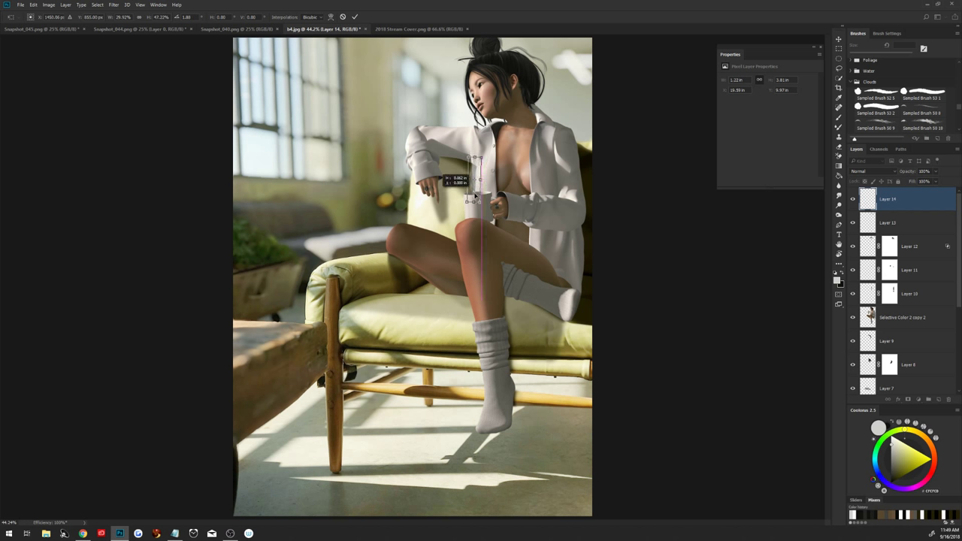
pyautogui.moveTo(474, 160); pyautogui.dragTo(475, 157)
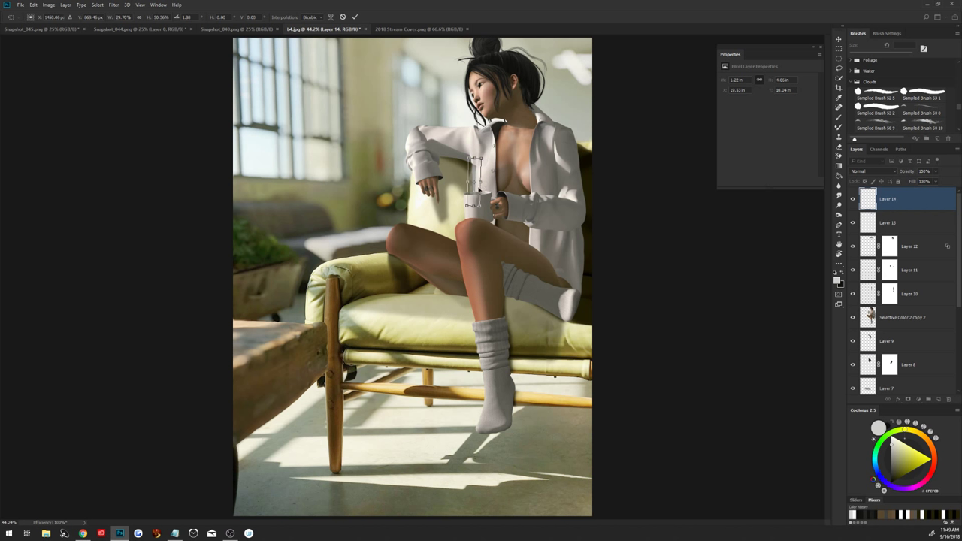
pyautogui.moveTo(476, 193); pyautogui.dragTo(475, 188)
pyautogui.moveTo(470, 153); pyautogui.dragTo(473, 156)
pyautogui.moveTo(478, 200); pyautogui.dragTo(484, 210)
pyautogui.click(355, 17)
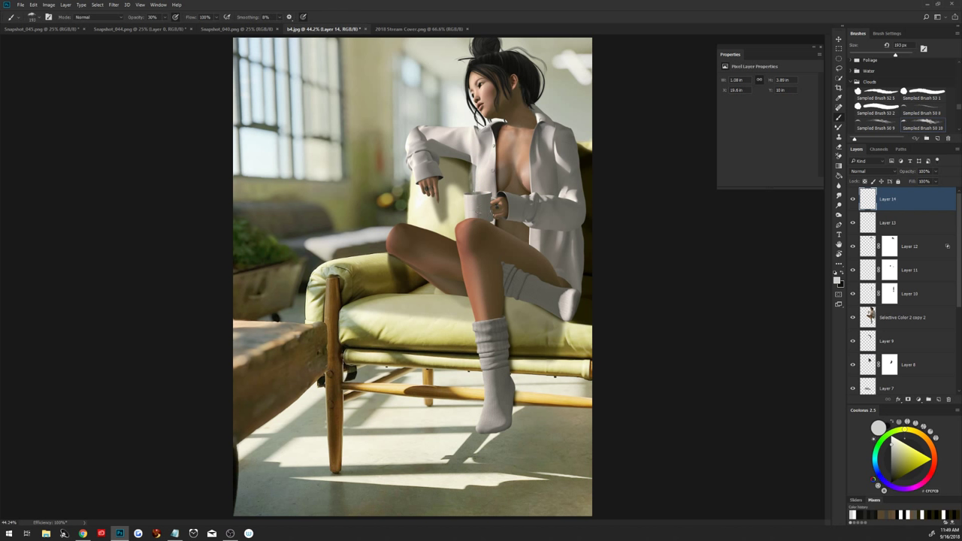
# Set the foreground to 858584 then 292929, drop Layer 14 to 61% opacity, and add a mask
pyautogui.click(838, 279)
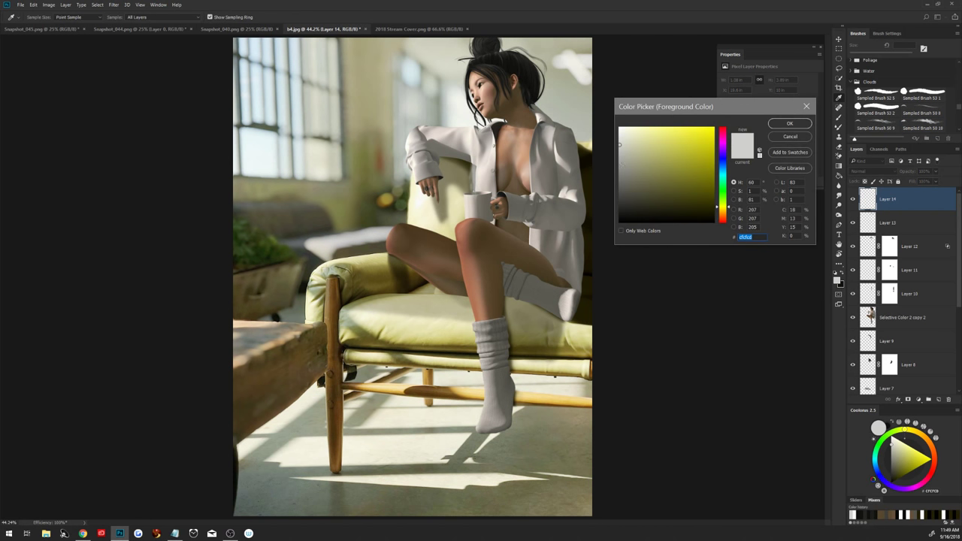
pyautogui.click(865, 199)
pyautogui.click(790, 123)
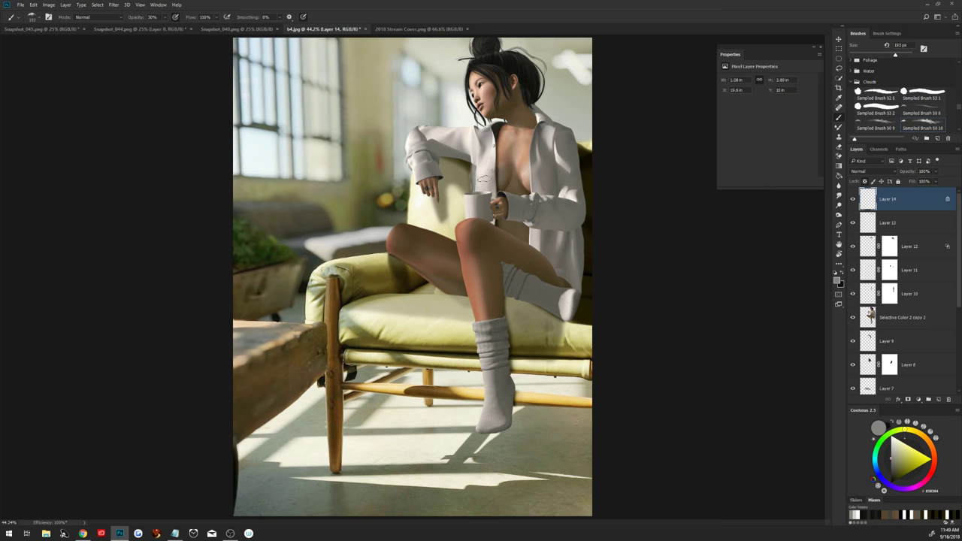
pyautogui.click(838, 280)
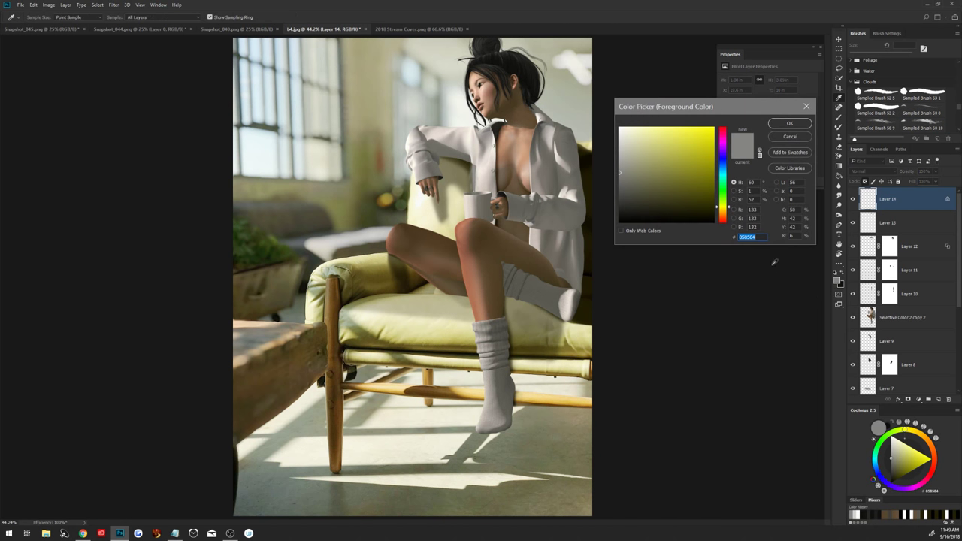
pyautogui.click(620, 206)
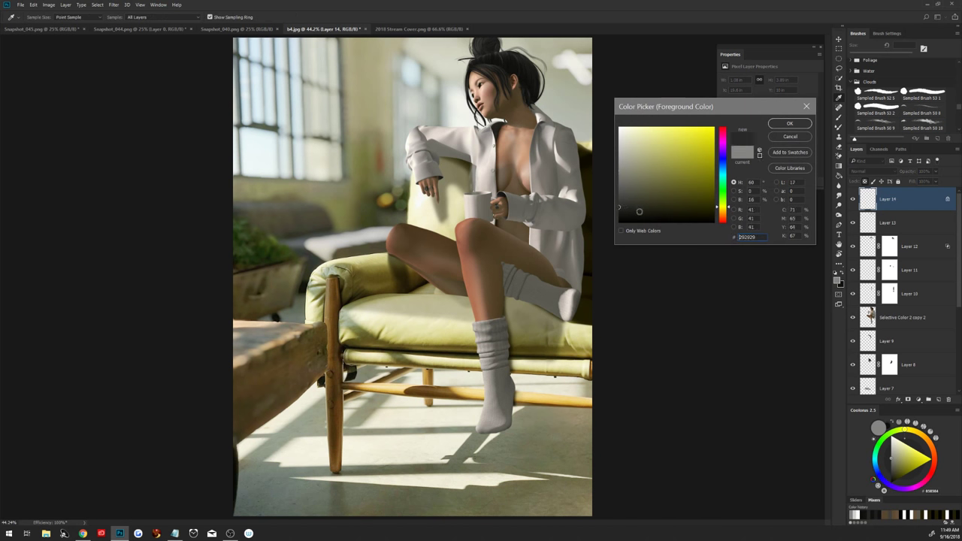
pyautogui.click(787, 124)
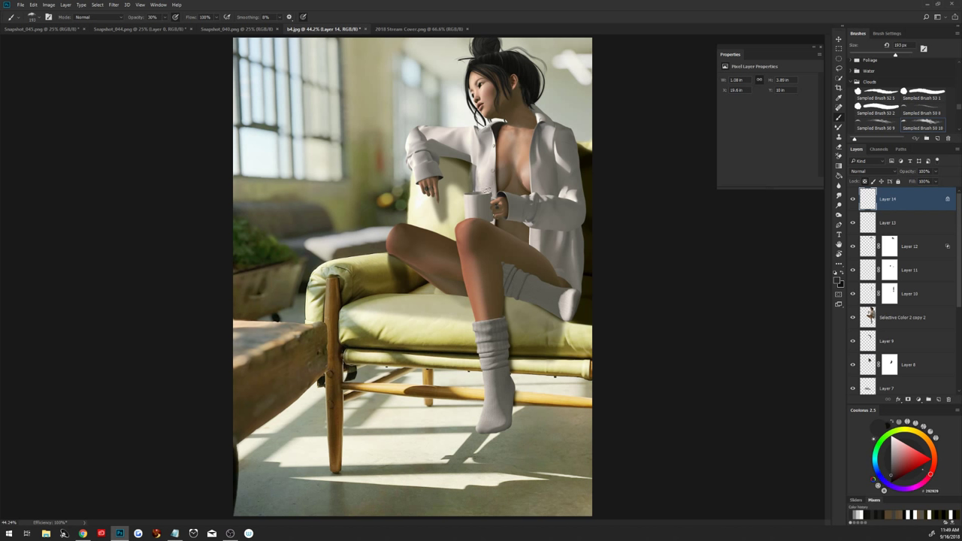
pyautogui.moveTo(908, 172); pyautogui.dragTo(905, 175)
pyautogui.click(910, 400)
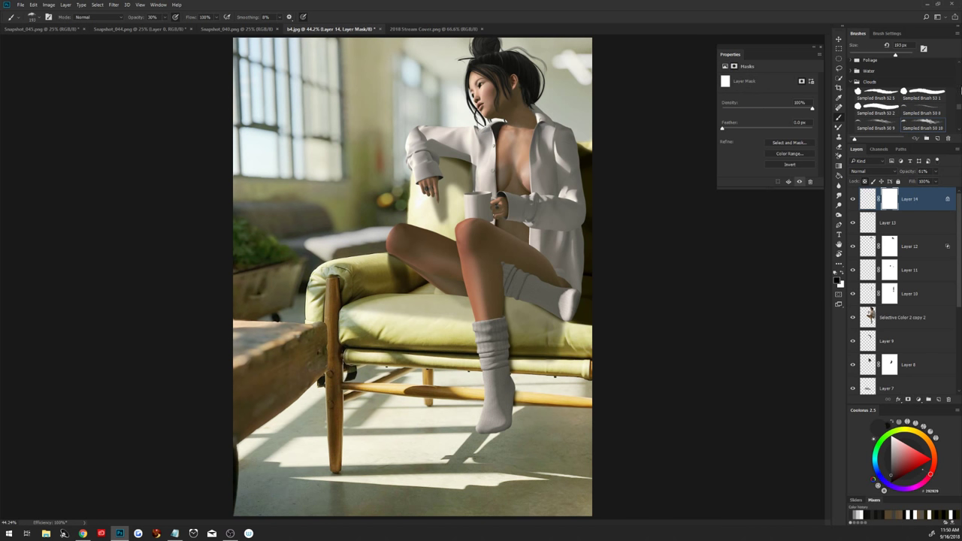
# Choose the Soft Round Pressure brush, reset default colours, and fade Layer 14 to 37% opacity
pyautogui.scroll(3, 889, 96)
pyautogui.scroll(3, 885, 79)
pyautogui.click(878, 75)
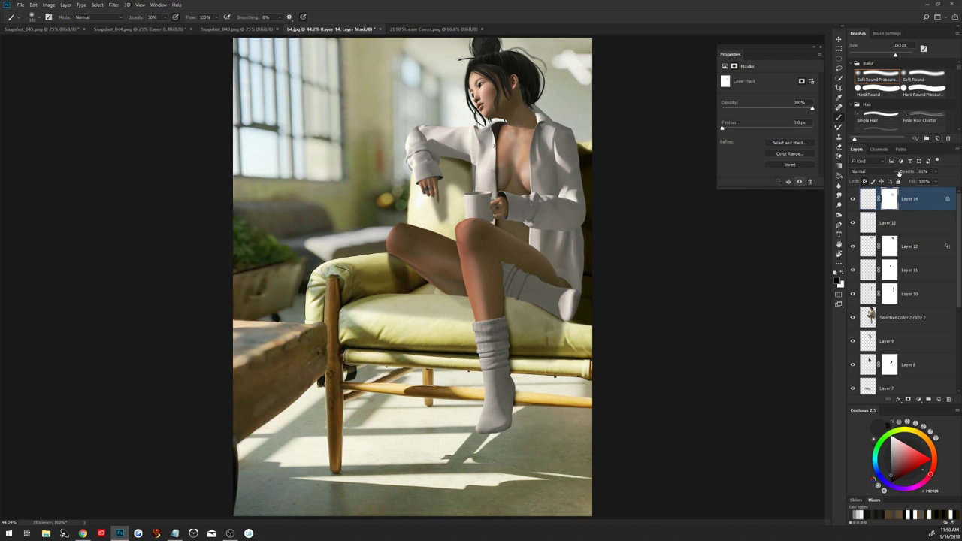
pyautogui.press('d')
pyautogui.moveTo(924, 171); pyautogui.dragTo(913, 173)
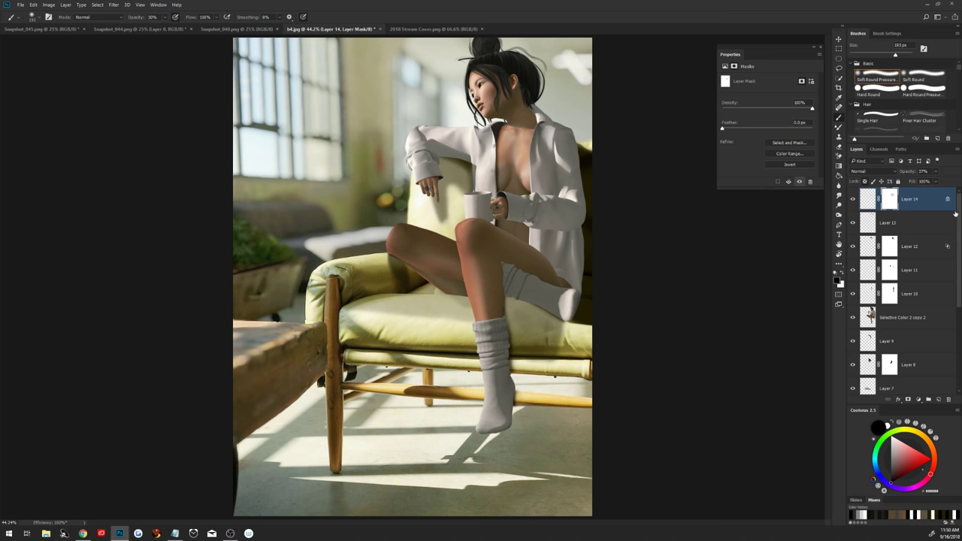
pyautogui.scroll(-5, 955, 215)
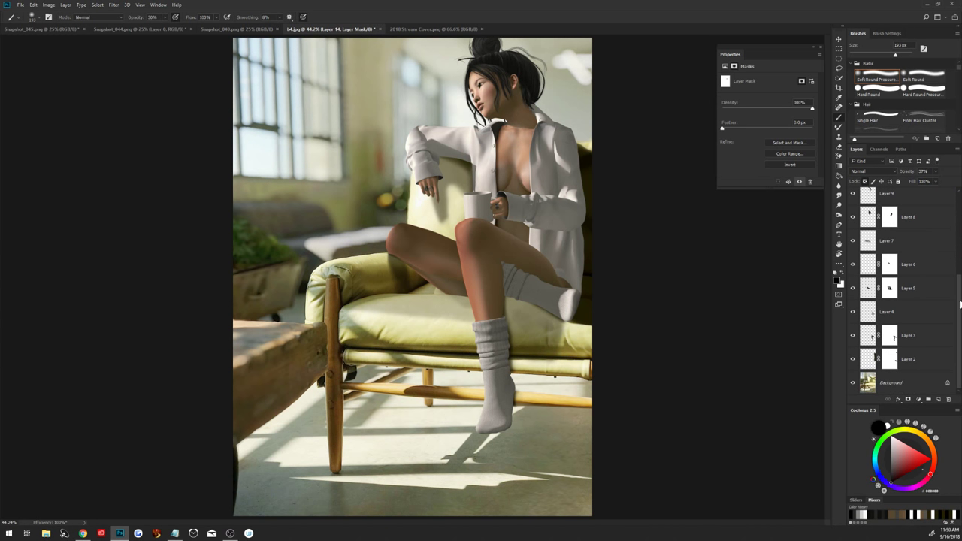
# Select Layer 14 down to Selective Color 2 copy 2 and convert them into one smart object
pyautogui.keyDown('shift'); pyautogui.click(925, 363); pyautogui.keyUp('shift')
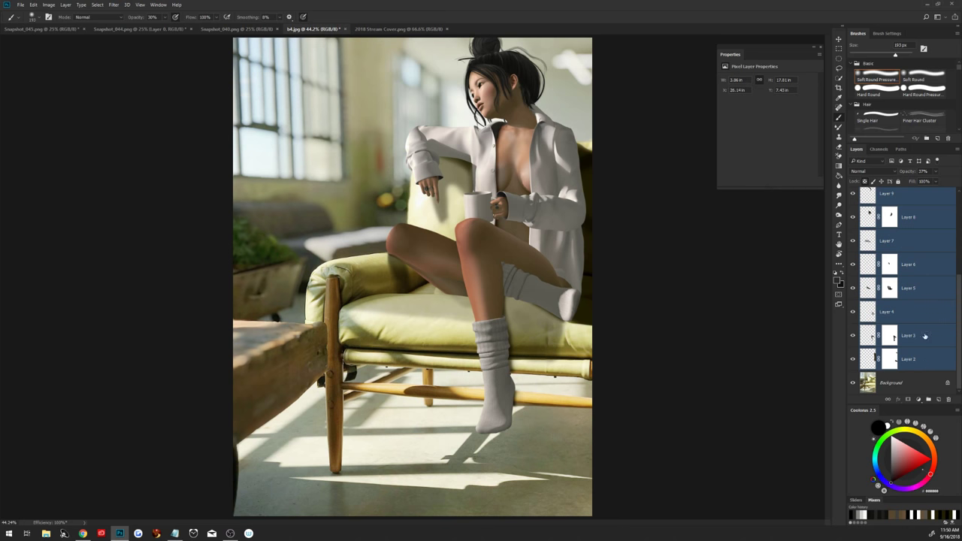
pyautogui.rightClick(925, 355)
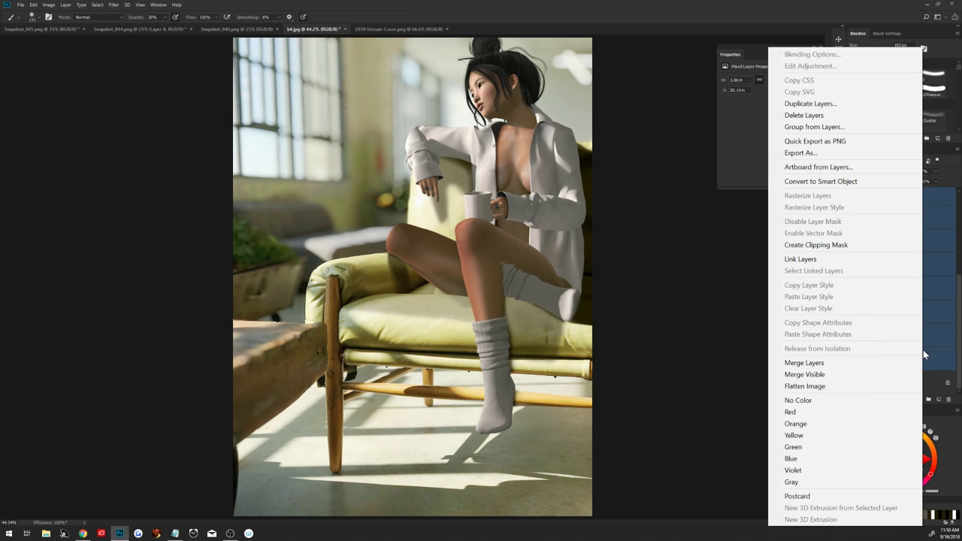
pyautogui.press('Escape')
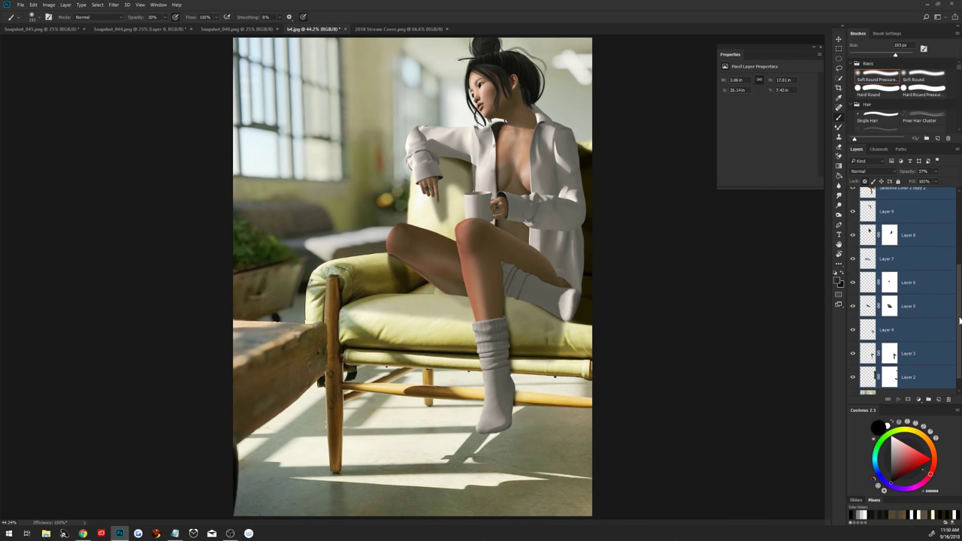
pyautogui.scroll(5, 924, 300)
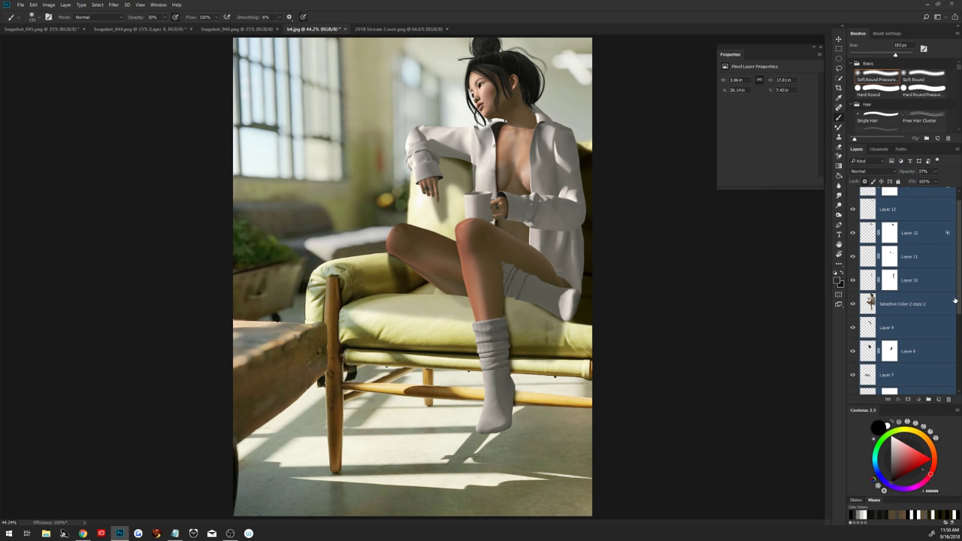
pyautogui.click(952, 308)
pyautogui.scroll(1, 958, 308)
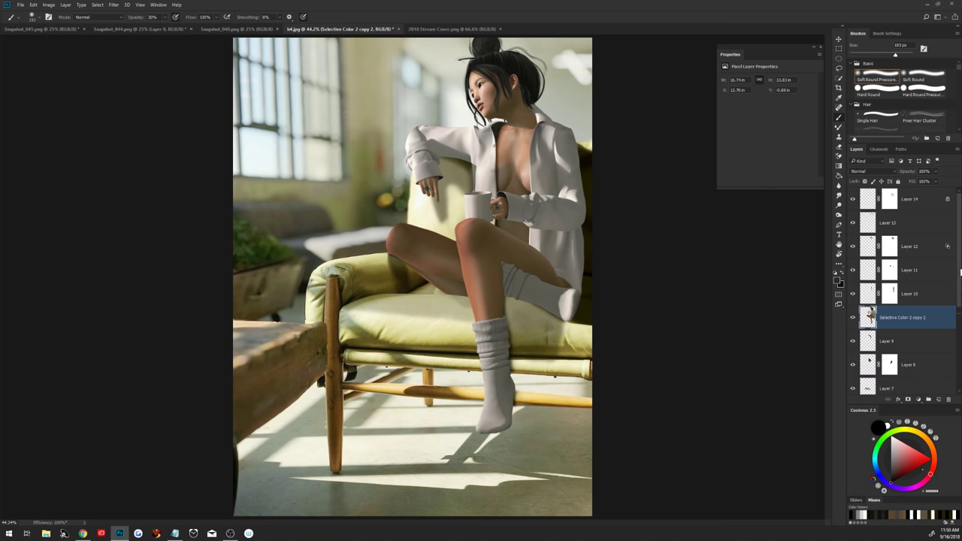
pyautogui.keyDown('shift'); pyautogui.click(921, 199); pyautogui.keyUp('shift')
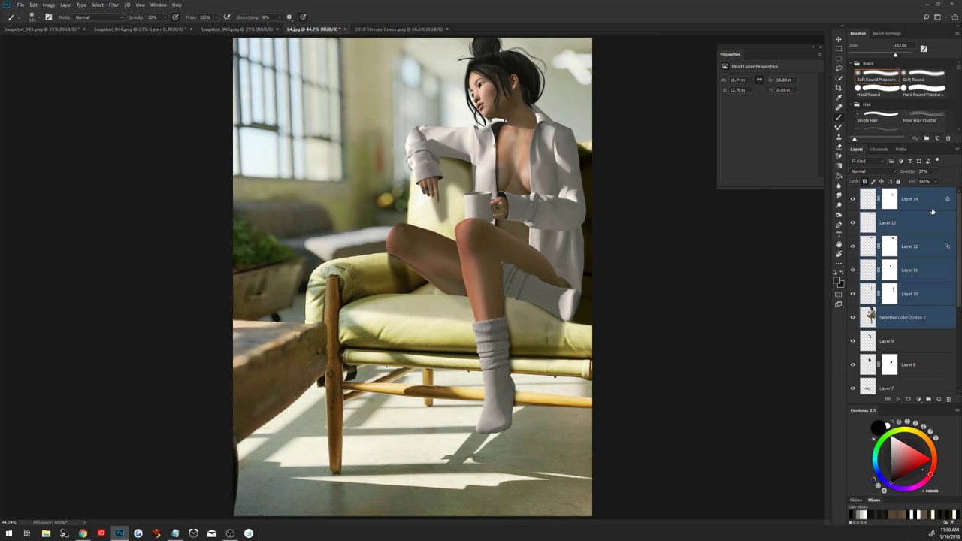
pyautogui.rightClick(918, 268)
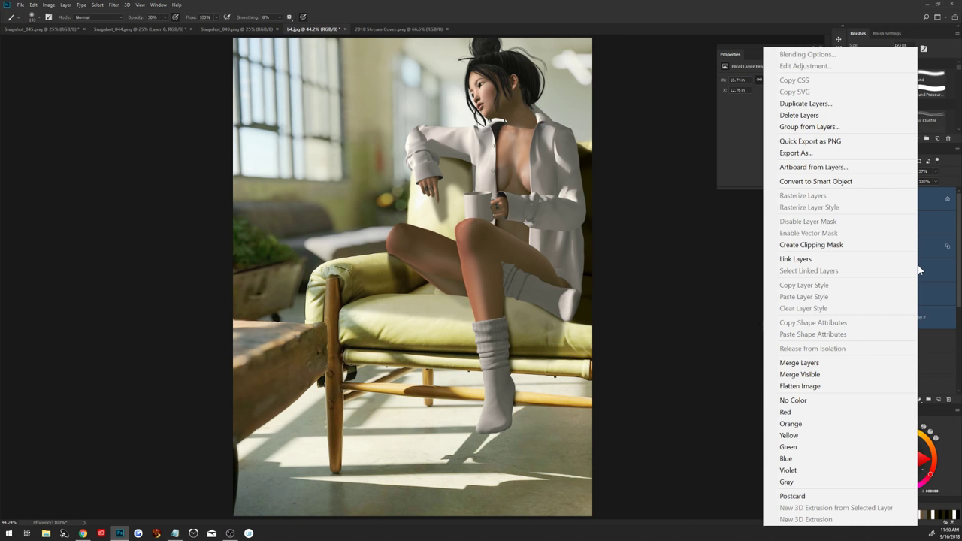
pyautogui.click(843, 180)
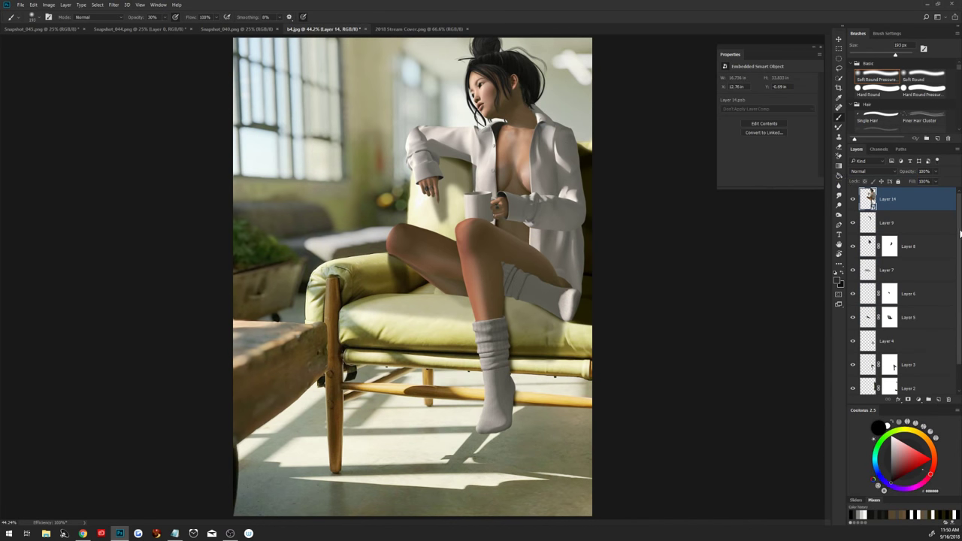
# Rasterize the Layer 14 smart object into a plain pixel layer
pyautogui.scroll(-3, 960, 234)
pyautogui.scroll(3, 951, 226)
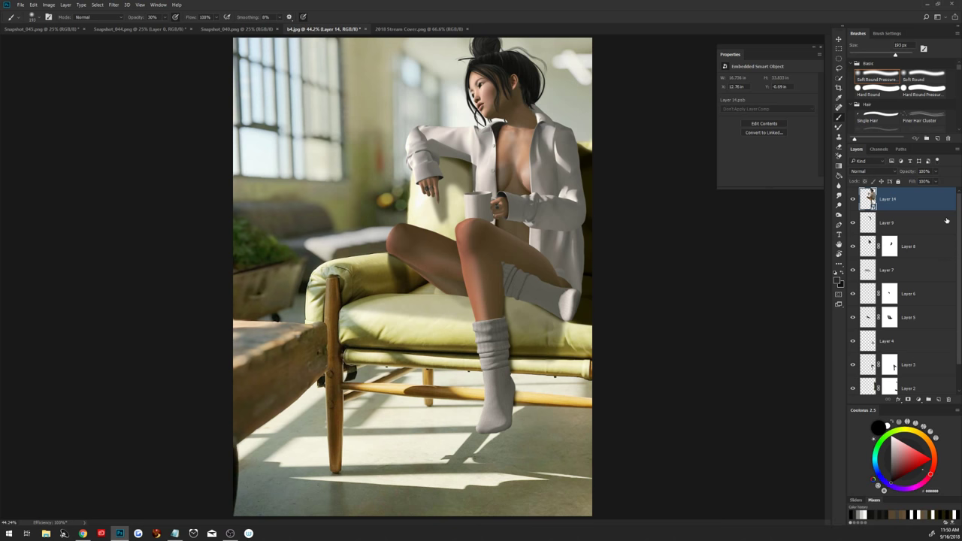
pyautogui.rightClick(911, 196)
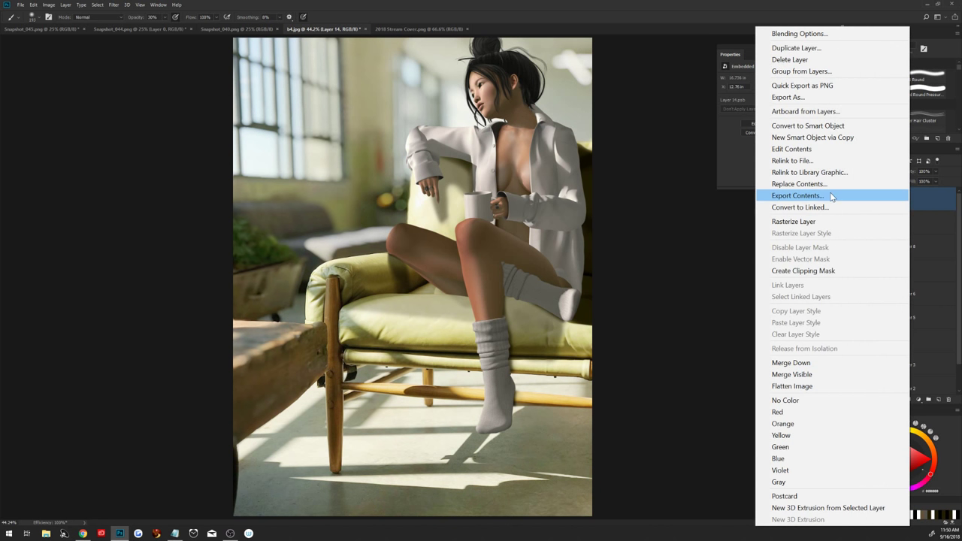
pyautogui.click(794, 221)
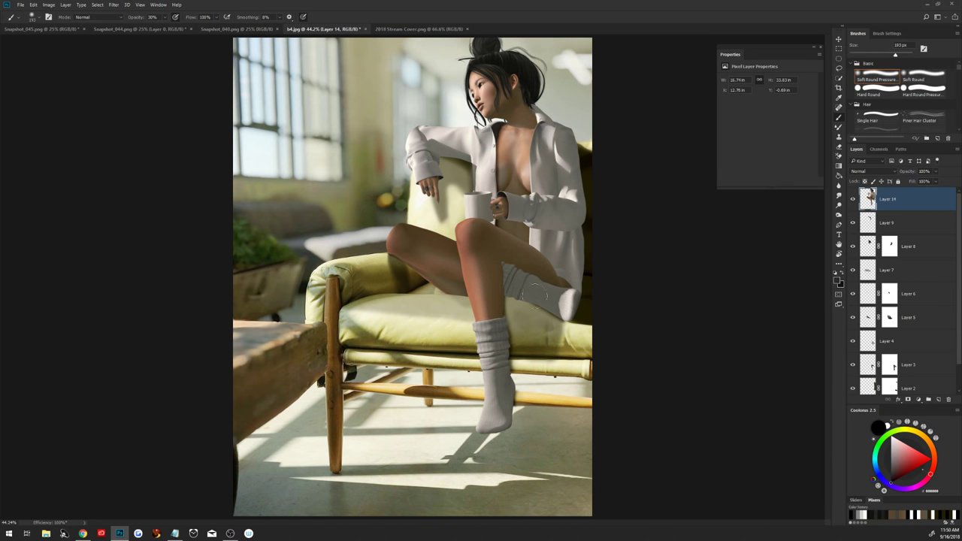
pyautogui.press('z')
pyautogui.moveTo(538, 301)
pyautogui.mouseDown()
pyautogui.moveTo(515, 305)
pyautogui.moveTo(524, 321)
pyautogui.mouseUp()
pyautogui.press('b')
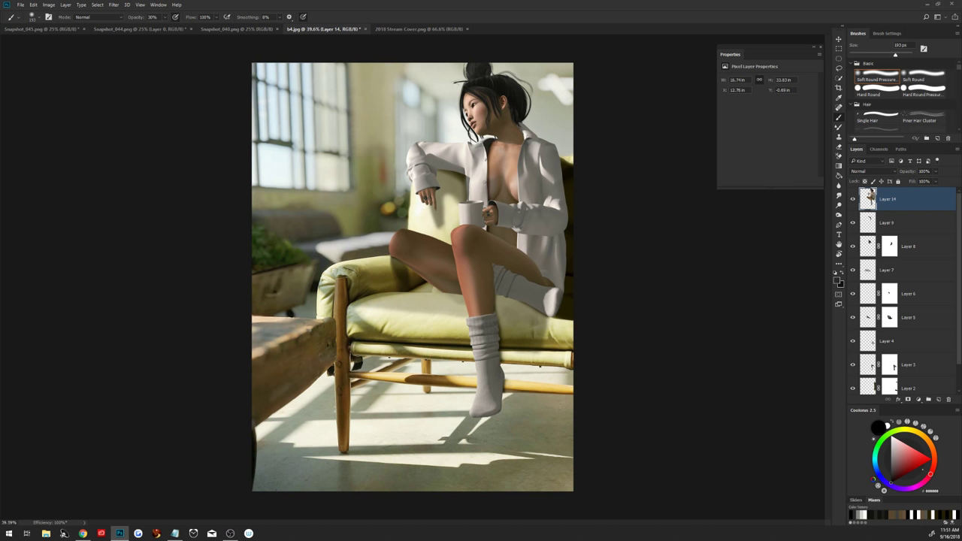
pyautogui.click(83, 533)
# Toggle Layer 14 and Layers 9 to 2 visibility to inspect the shadows under the figure
pyautogui.click(852, 198)
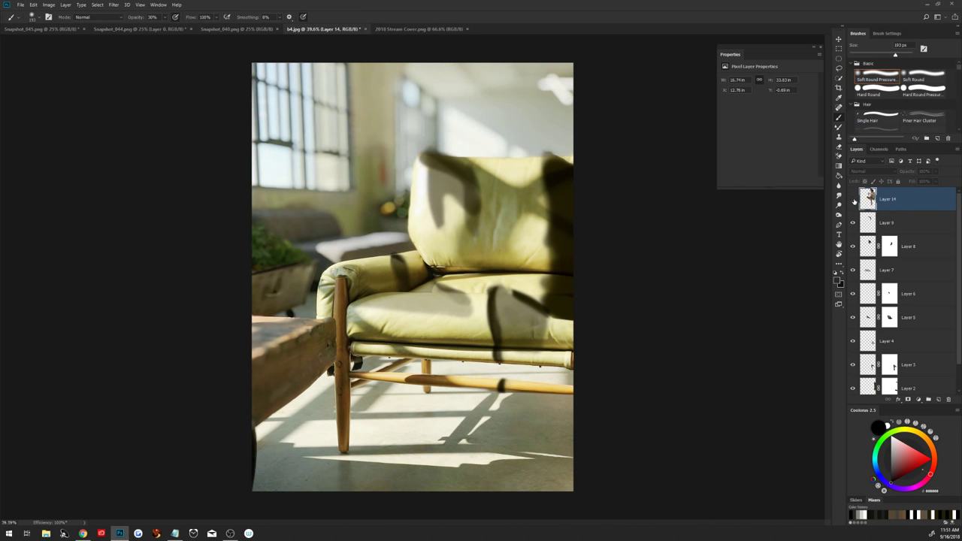
pyautogui.click(853, 198)
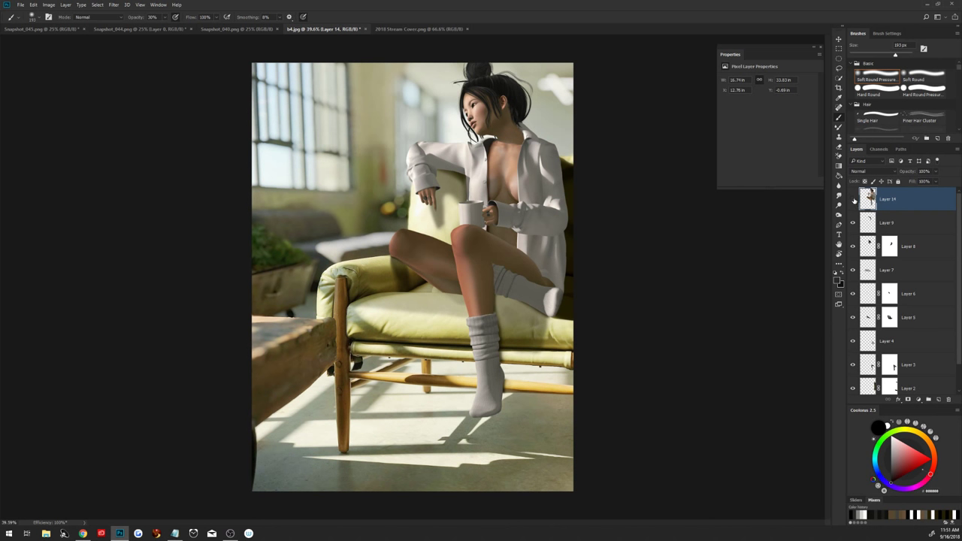
pyautogui.click(853, 199)
pyautogui.moveTo(852, 224); pyautogui.dragTo(855, 357)
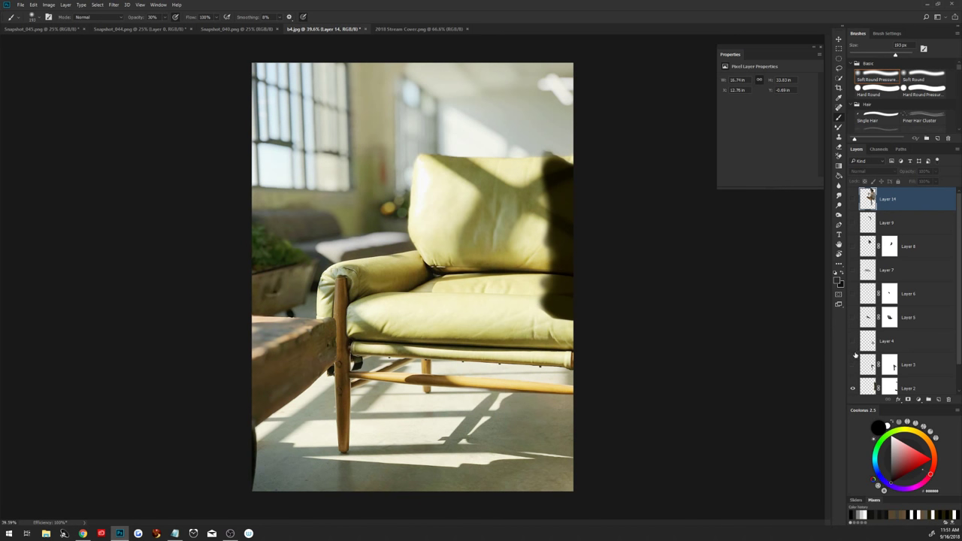
pyautogui.click(853, 390)
pyautogui.click(852, 389)
# Target Layer 2's mask with a 41 px brush at 100% opacity
pyautogui.click(890, 387)
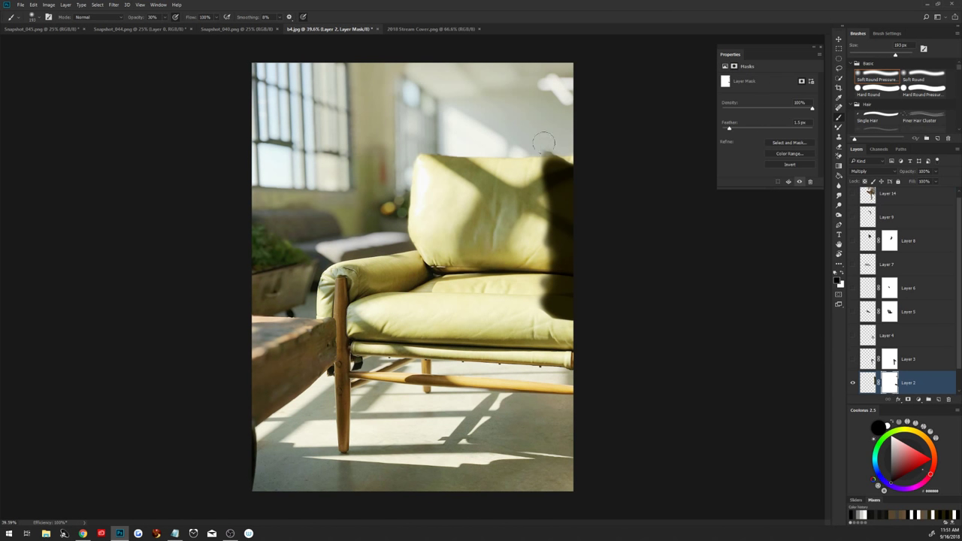
pyautogui.moveTo(542, 143); pyautogui.dragTo(550, 148)
pyautogui.press('0')
pyautogui.moveTo(539, 134); pyautogui.dragTo(543, 145)
# Show Layers 9 to 3 and Layer 14 again, check the sock area, and reselect Layer 14
pyautogui.moveTo(852, 359); pyautogui.dragTo(853, 216)
pyautogui.click(853, 194)
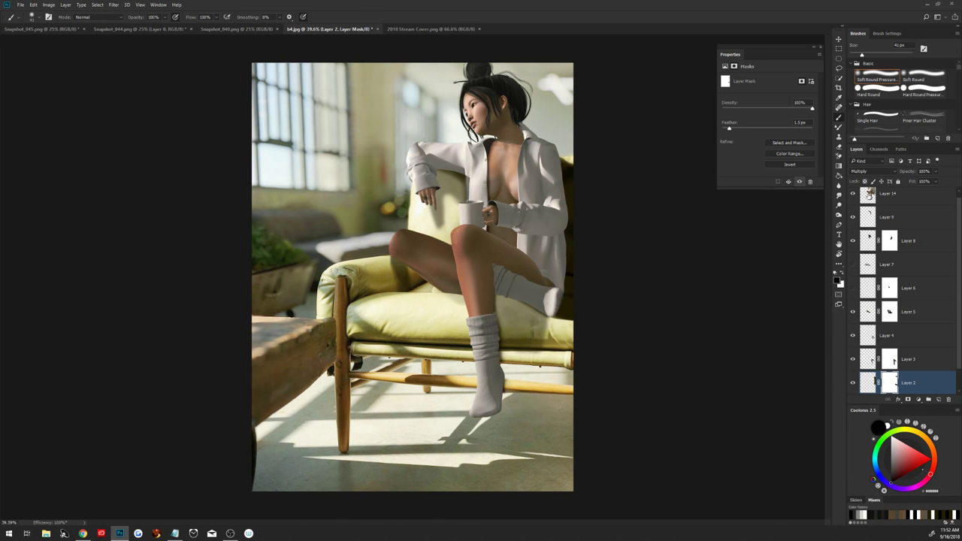
pyautogui.press('z')
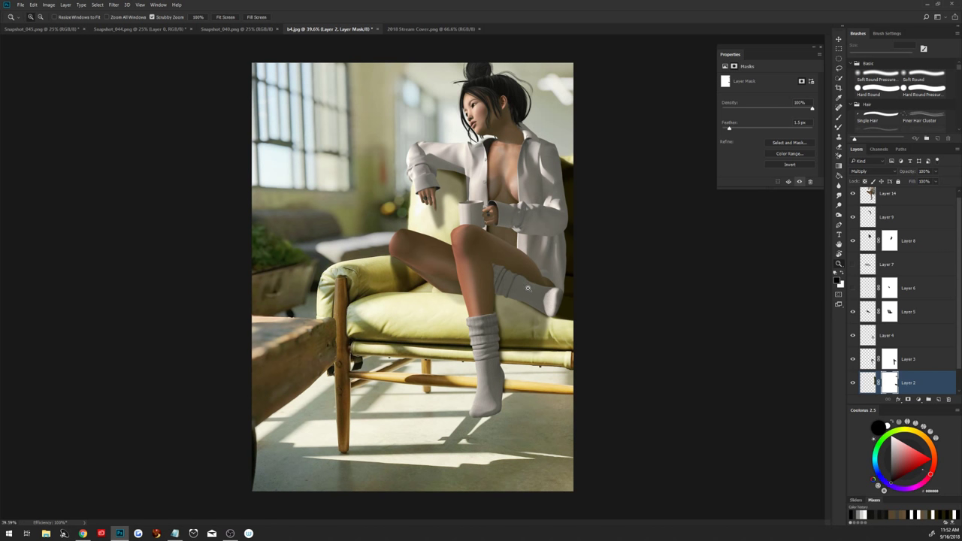
pyautogui.click(528, 289)
pyautogui.moveTo(547, 295); pyautogui.dragTo(540, 299)
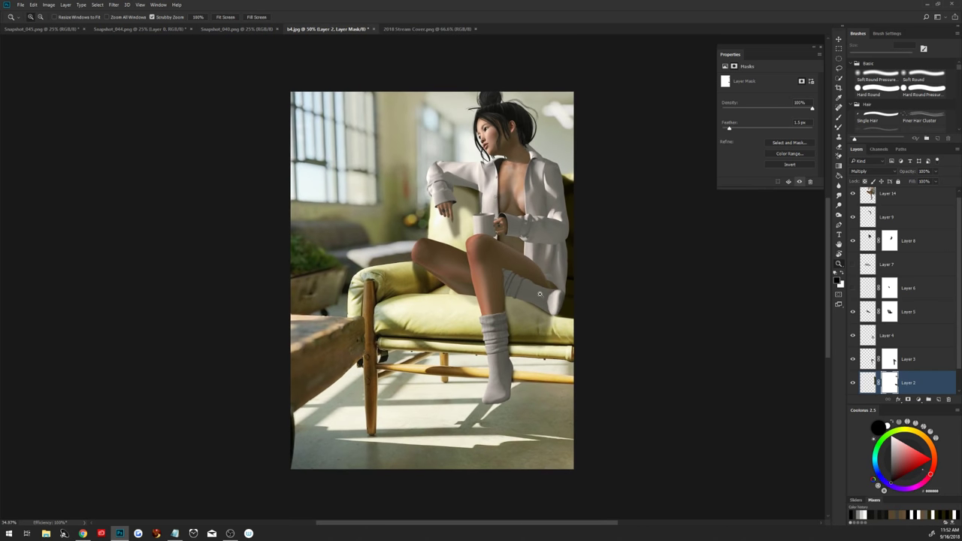
pyautogui.press('b')
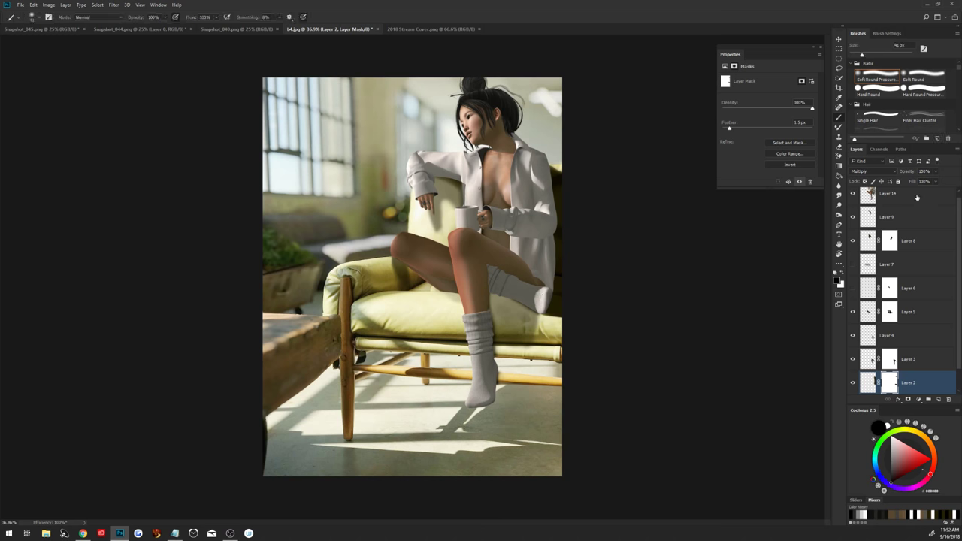
pyautogui.click(915, 200)
# Duplicate Layer 14, hide the original, and start a Tilt-Shift blur on the copy
pyautogui.moveTo(935, 208); pyautogui.dragTo(938, 399)
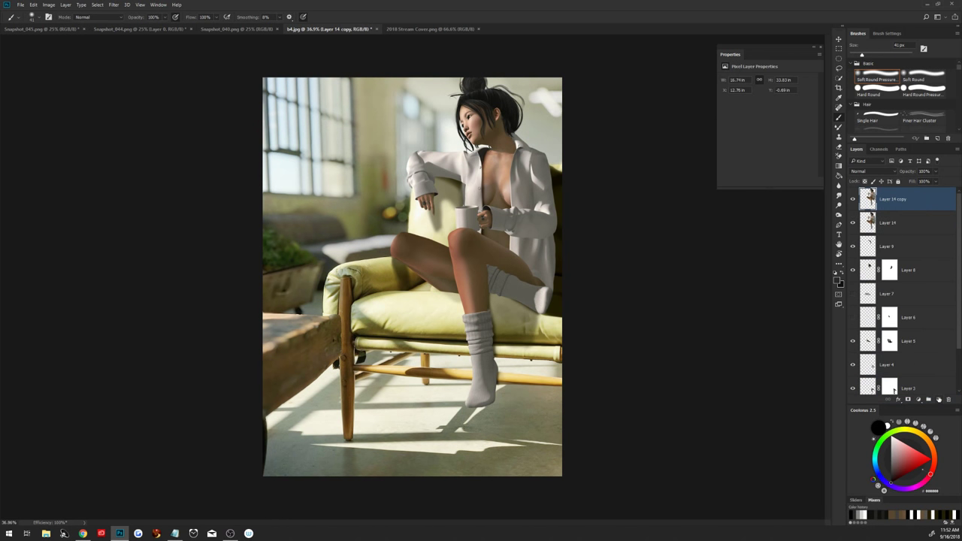
pyautogui.click(853, 223)
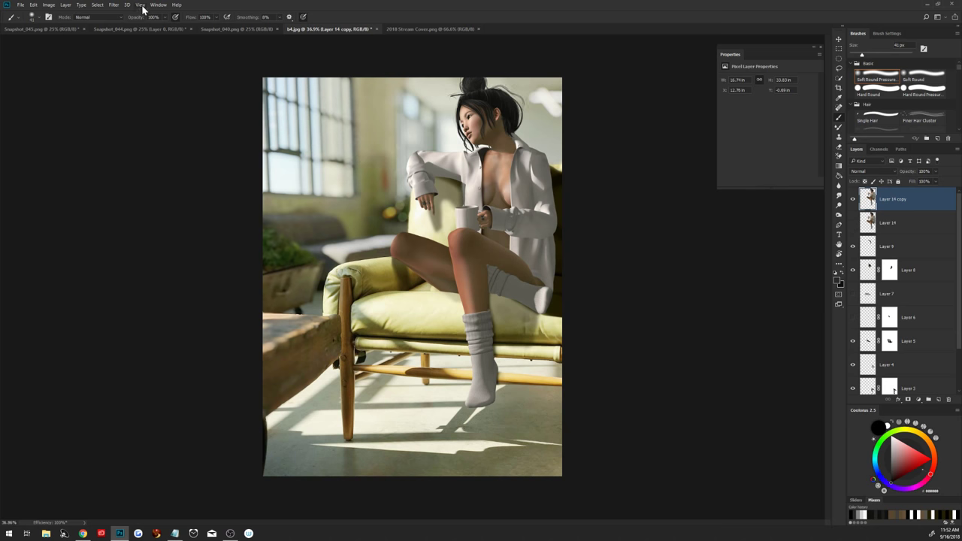
pyautogui.click(114, 4)
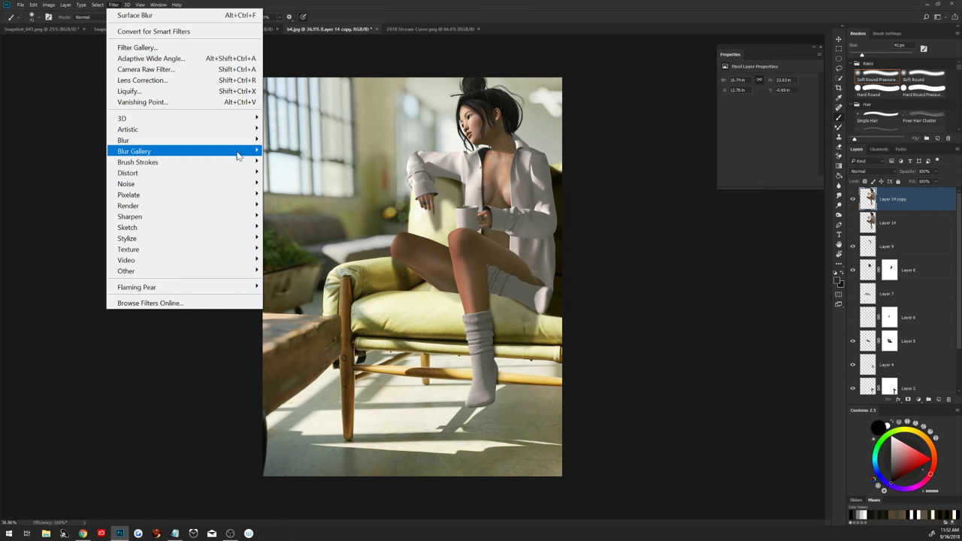
pyautogui.moveTo(133, 151)
pyautogui.click(290, 172)
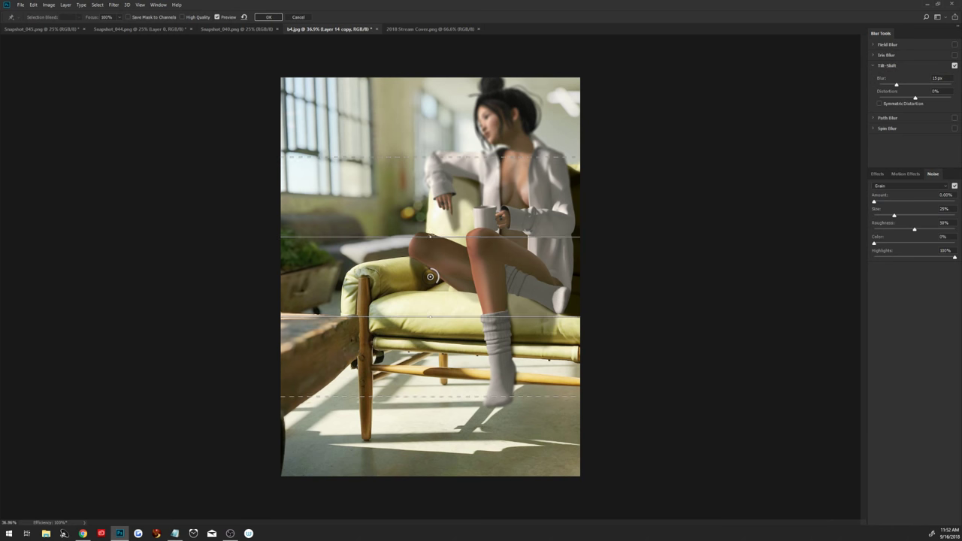
# Angle the tilt-shift focus band diagonally through the figure and apply a 7 px blur
pyautogui.moveTo(431, 237); pyautogui.dragTo(435, 237)
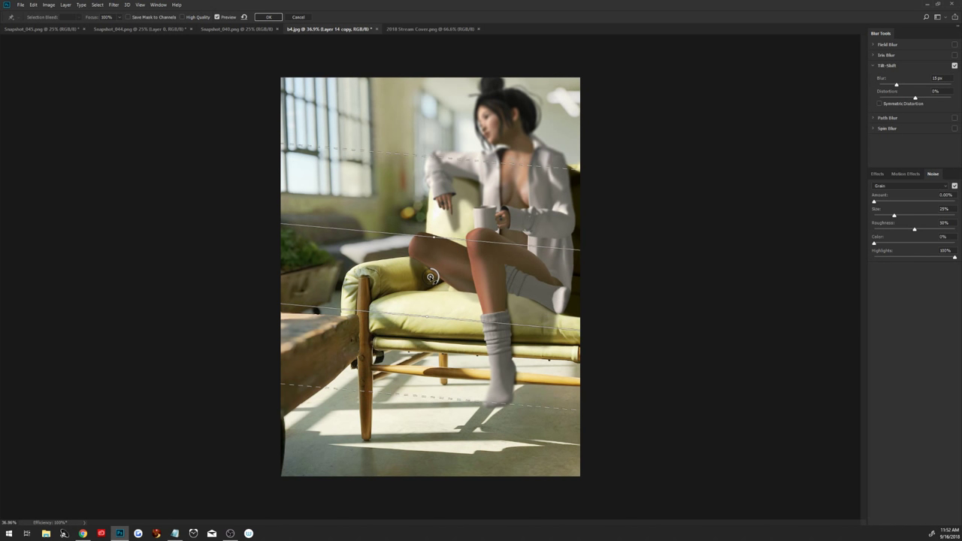
pyautogui.moveTo(431, 278); pyautogui.dragTo(476, 218)
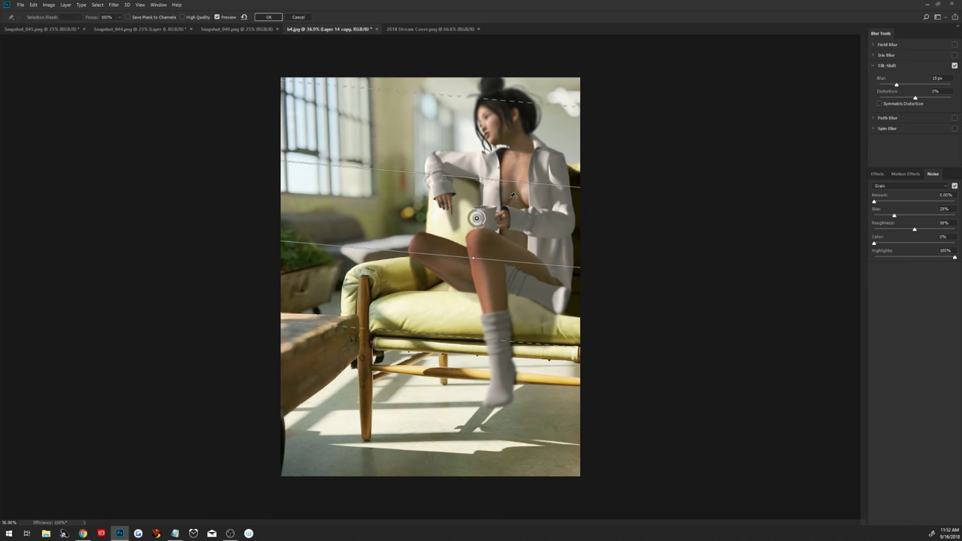
pyautogui.moveTo(477, 218); pyautogui.dragTo(488, 279)
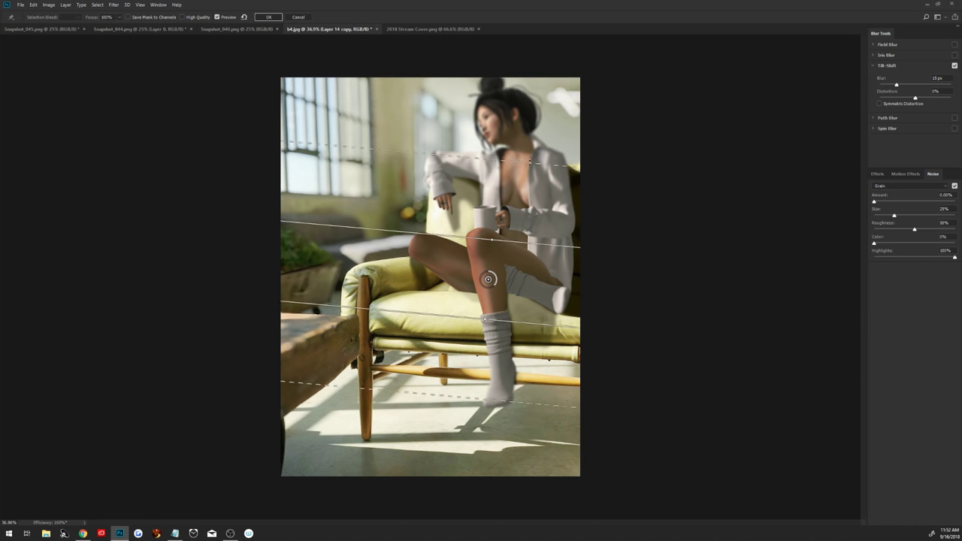
pyautogui.moveTo(530, 161)
pyautogui.mouseDown()
pyautogui.moveTo(554, 100)
pyautogui.moveTo(526, 55)
pyautogui.mouseUp()
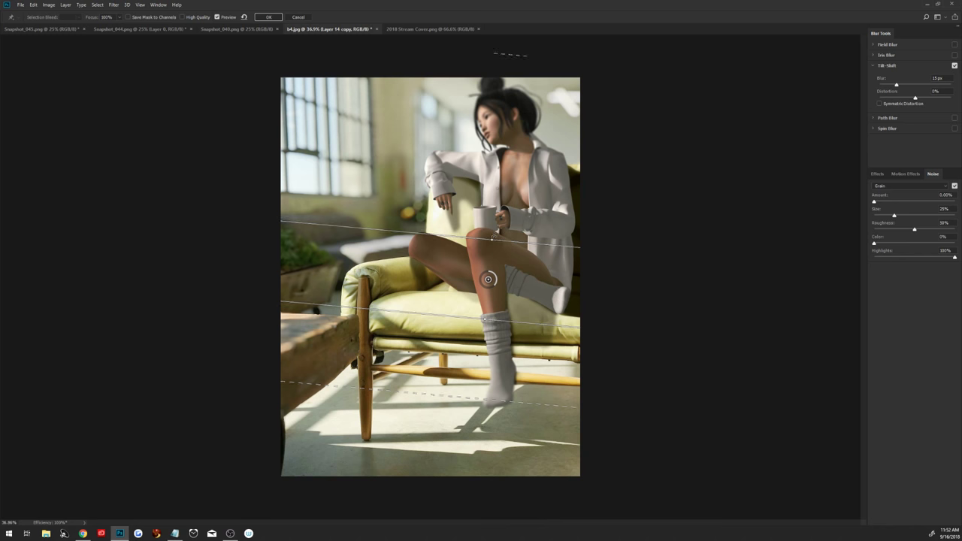
pyautogui.moveTo(492, 238); pyautogui.dragTo(506, 248)
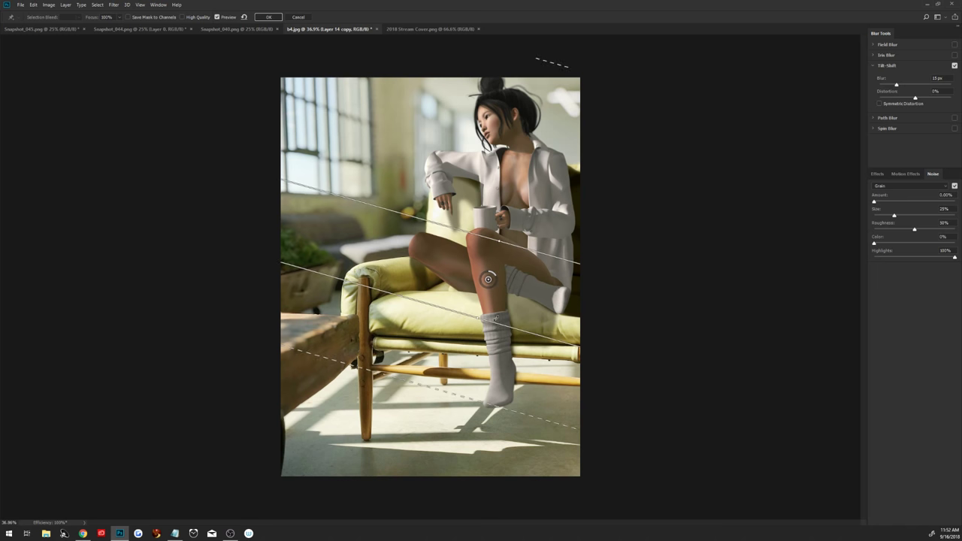
pyautogui.moveTo(496, 320); pyautogui.dragTo(424, 503)
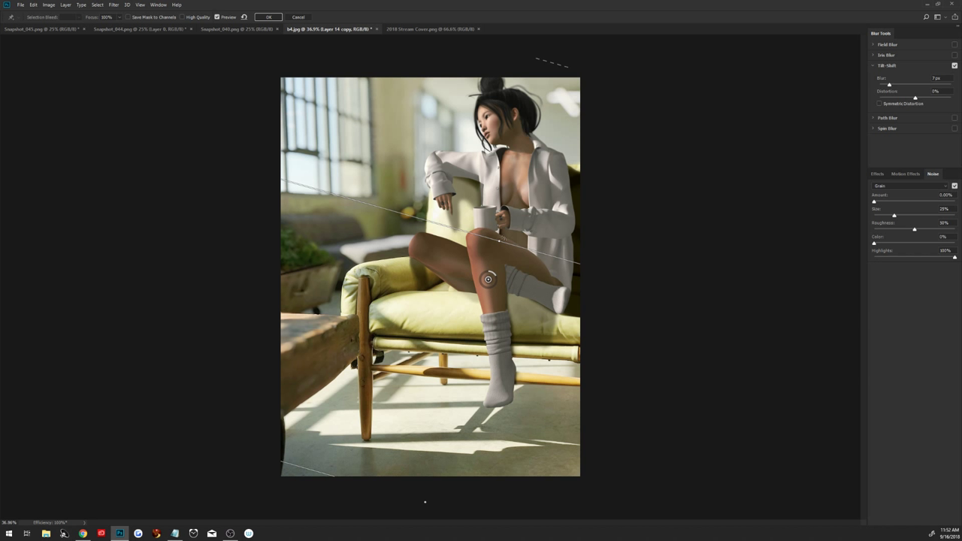
pyautogui.moveTo(505, 245); pyautogui.dragTo(521, 238)
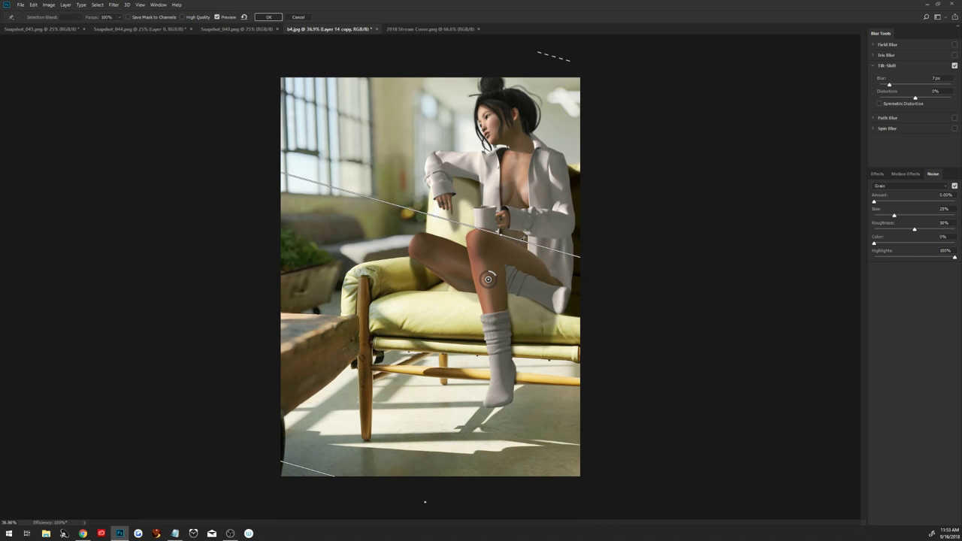
pyautogui.click(269, 16)
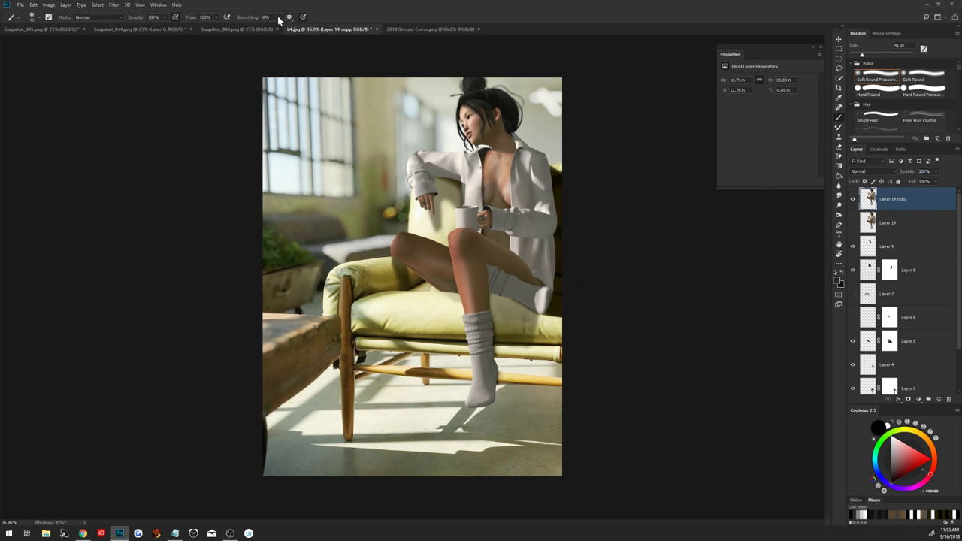
# Start a Field Blur with pins on the wall, a sharp chest pin and a 1 px face pin
pyautogui.click(117, 6)
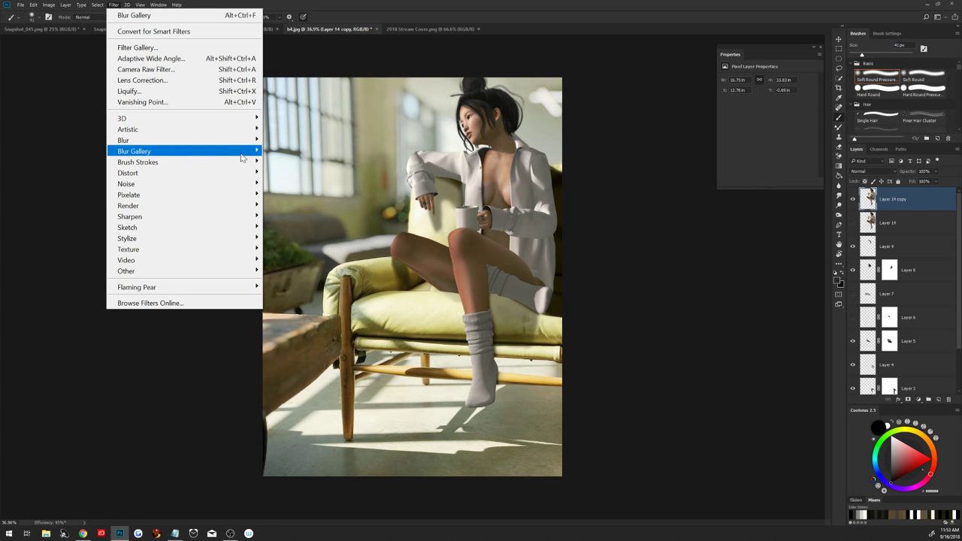
pyautogui.moveTo(184, 151)
pyautogui.click(289, 150)
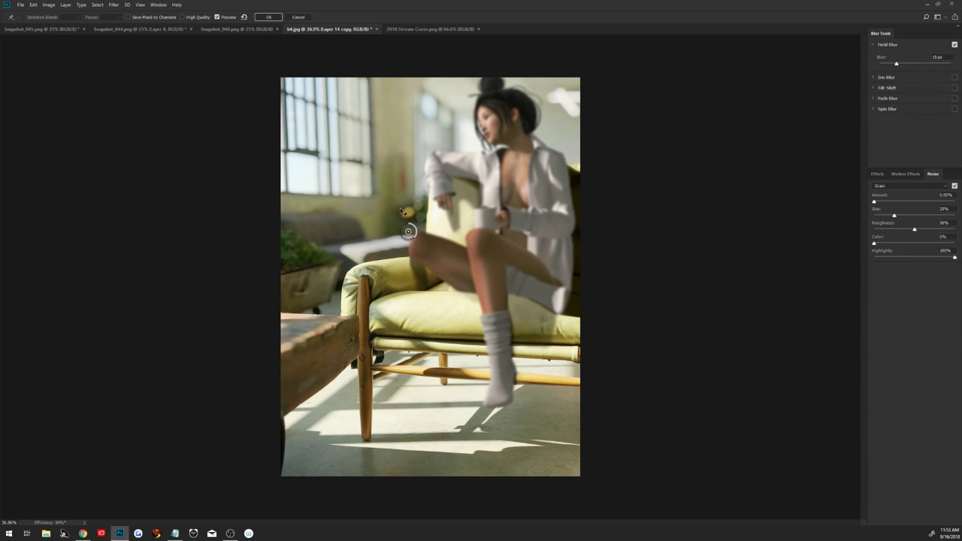
pyautogui.moveTo(432, 277); pyautogui.dragTo(389, 134)
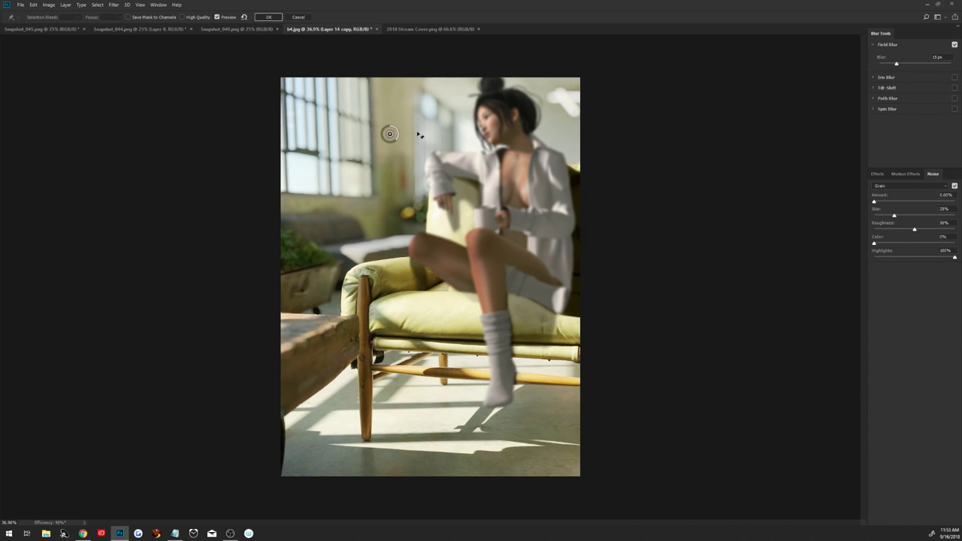
pyautogui.click(516, 199)
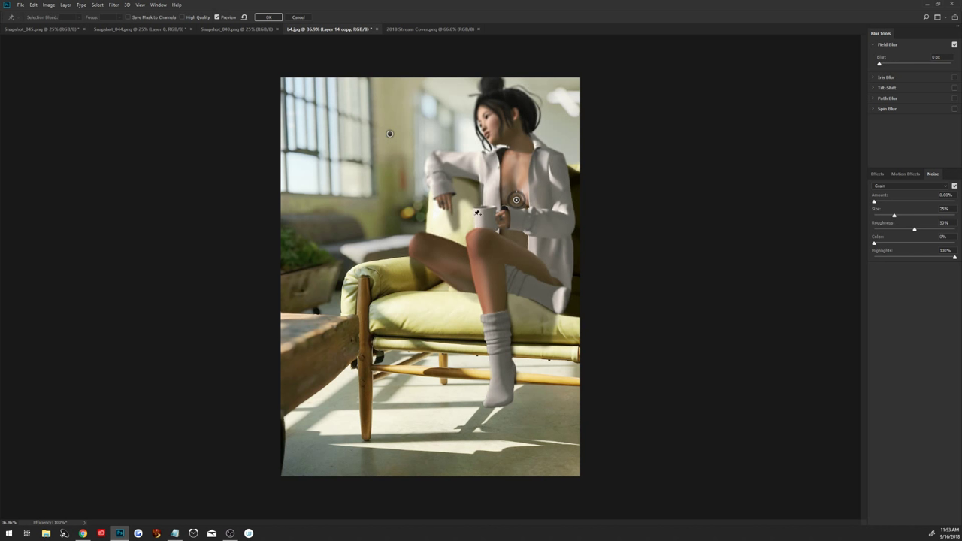
pyautogui.moveTo(389, 134); pyautogui.dragTo(395, 121)
pyautogui.click(496, 125)
pyautogui.moveTo(503, 126); pyautogui.dragTo(519, 127)
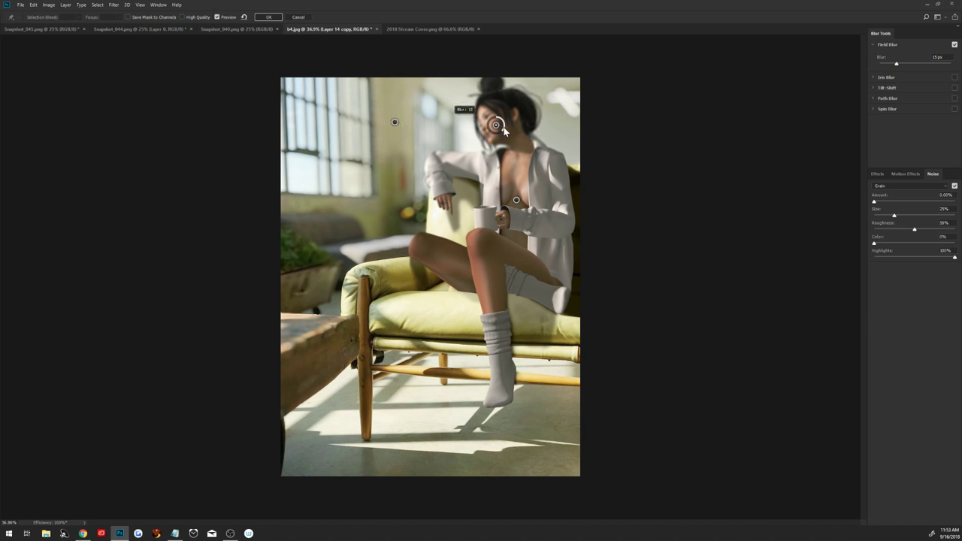
# Set the wall pin to 6 px, add more figure and background pins, and apply the blur
pyautogui.click(395, 121)
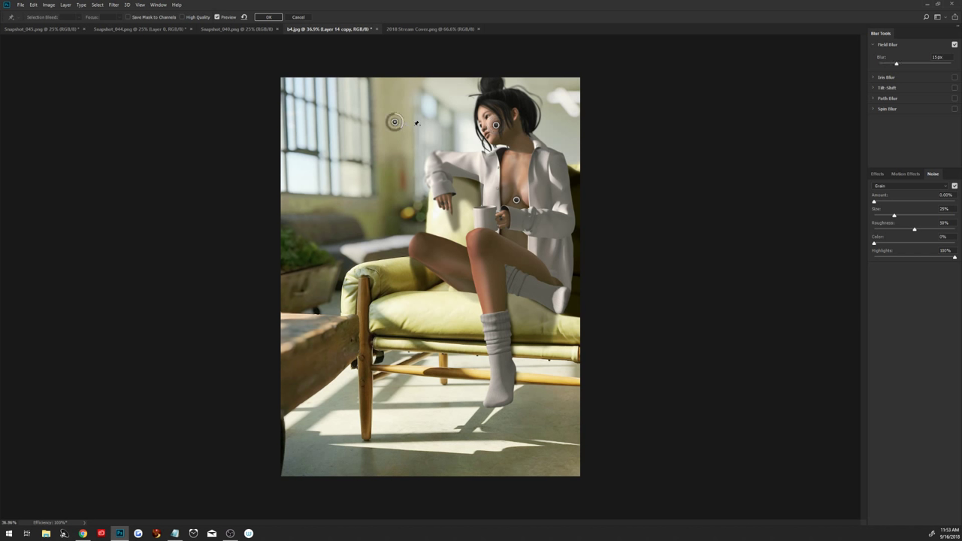
pyautogui.moveTo(401, 126); pyautogui.dragTo(410, 112)
pyautogui.click(577, 139)
pyautogui.click(618, 290)
pyautogui.moveTo(624, 295); pyautogui.dragTo(630, 247)
pyautogui.click(556, 300)
pyautogui.click(499, 373)
pyautogui.moveTo(505, 379); pyautogui.dragTo(500, 363)
pyautogui.click(268, 17)
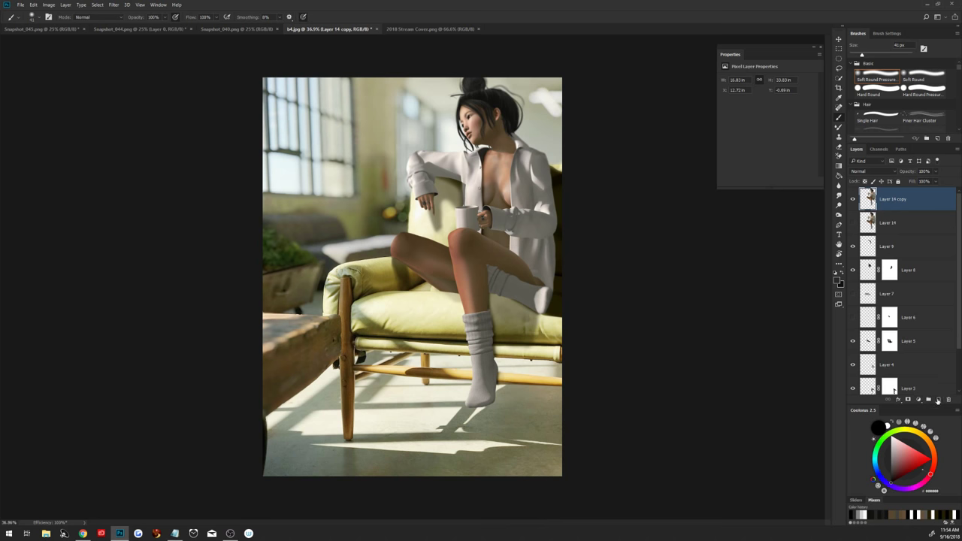
# On new Layer 15, add a cream top-left haze gradient in Linear Dodge (Add) mode
pyautogui.click(937, 400)
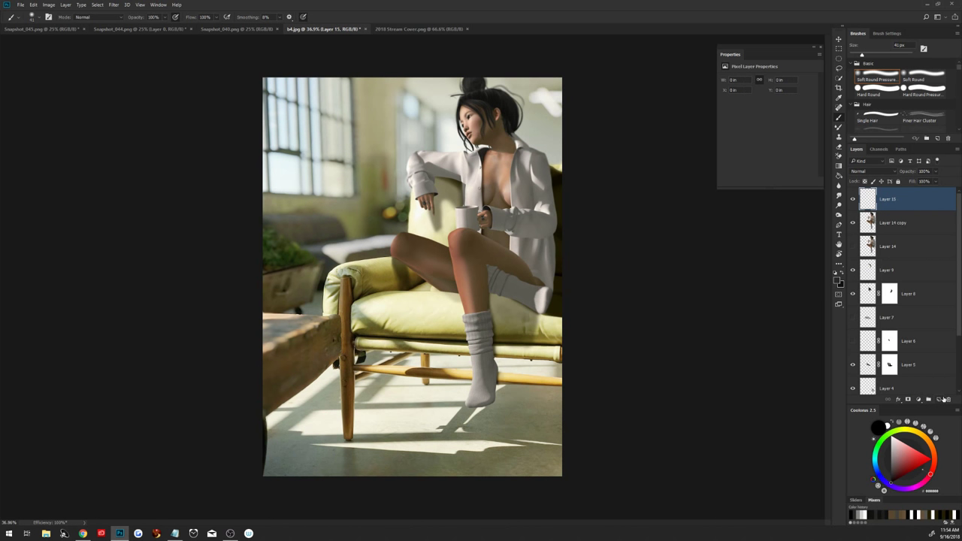
pyautogui.keyDown('alt'); pyautogui.click(290, 174); pyautogui.keyUp('alt')
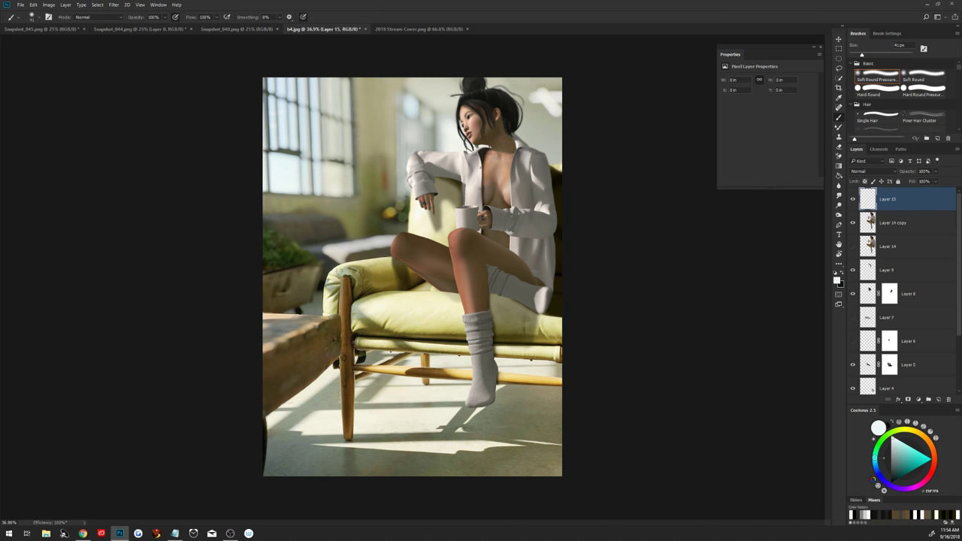
pyautogui.scroll(-2, 504, 268)
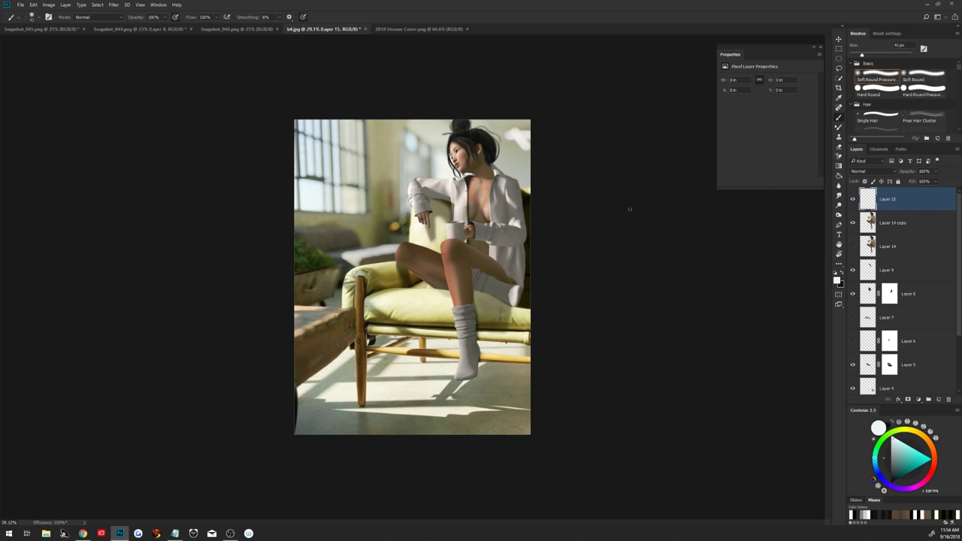
pyautogui.click(840, 166)
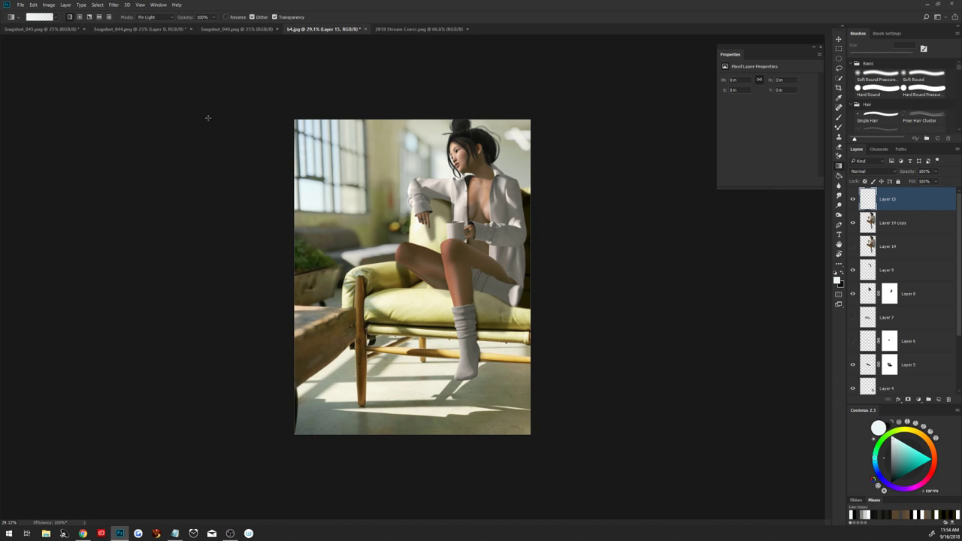
pyautogui.moveTo(197, 101); pyautogui.dragTo(568, 267)
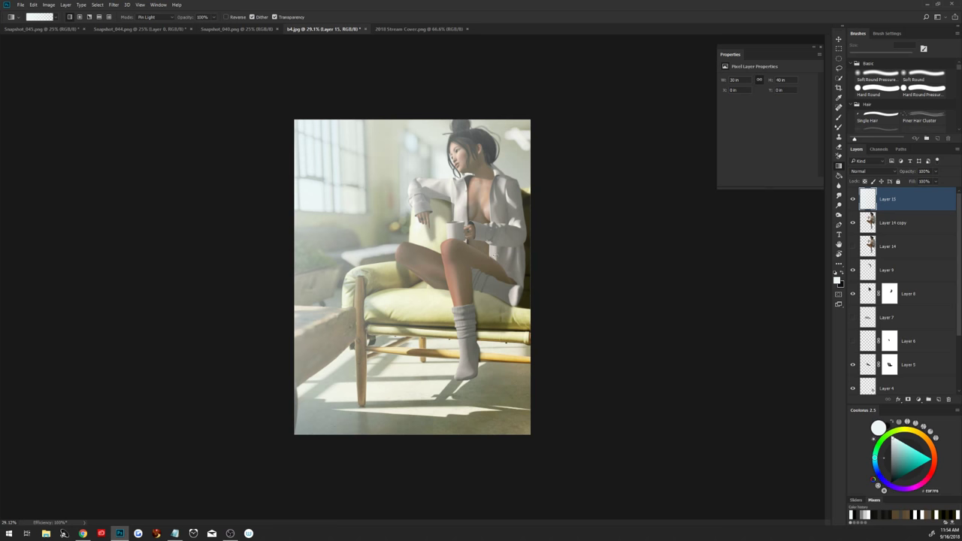
pyautogui.click(876, 171)
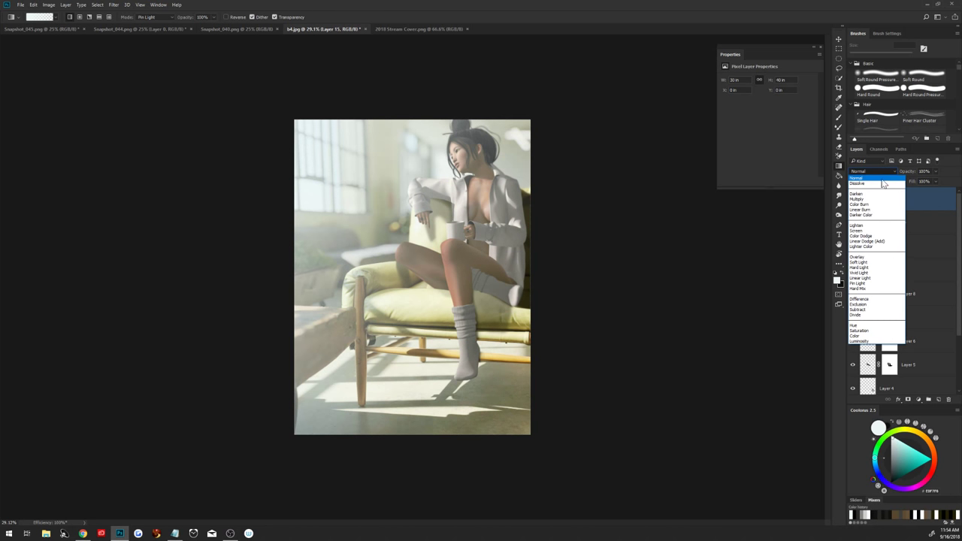
pyautogui.click(879, 241)
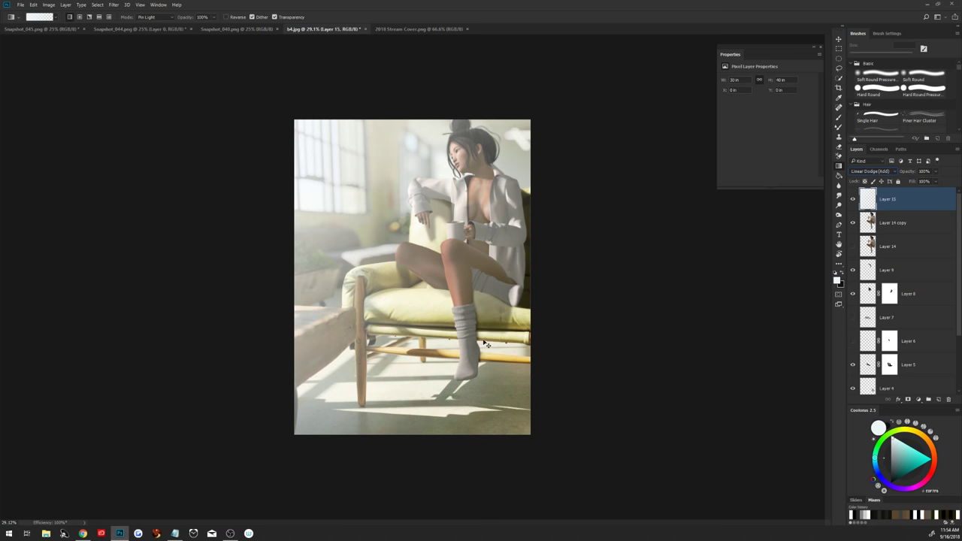
# Enlarge the haze layer to about 122%, rotate it 13°, and reposition it
pyautogui.hotkey('ctrl', 't')
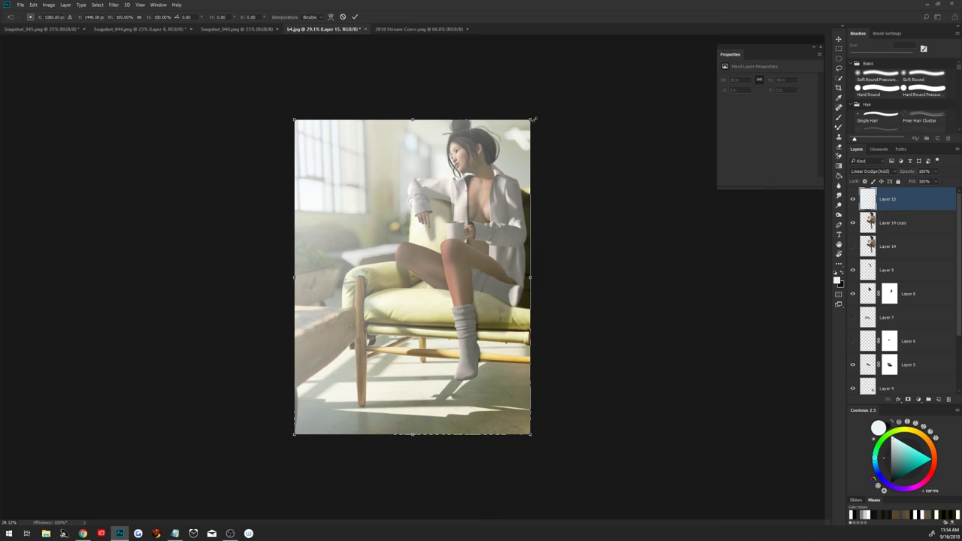
pyautogui.moveTo(531, 120); pyautogui.dragTo(575, 99)
pyautogui.moveTo(516, 362)
pyautogui.mouseDown()
pyautogui.moveTo(469, 314)
pyautogui.moveTo(484, 316)
pyautogui.mouseUp()
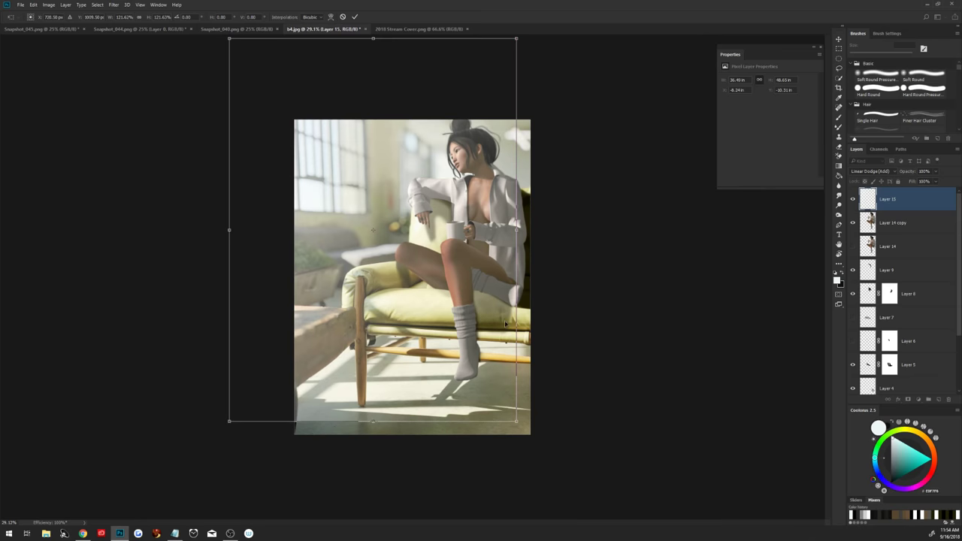
pyautogui.moveTo(564, 398); pyautogui.dragTo(530, 436)
pyautogui.moveTo(440, 394); pyautogui.dragTo(418, 385)
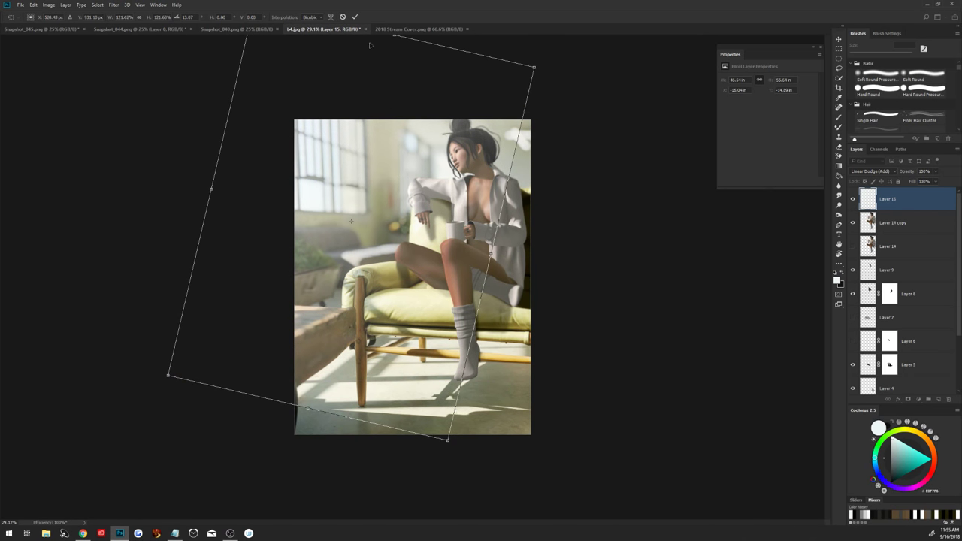
pyautogui.click(355, 17)
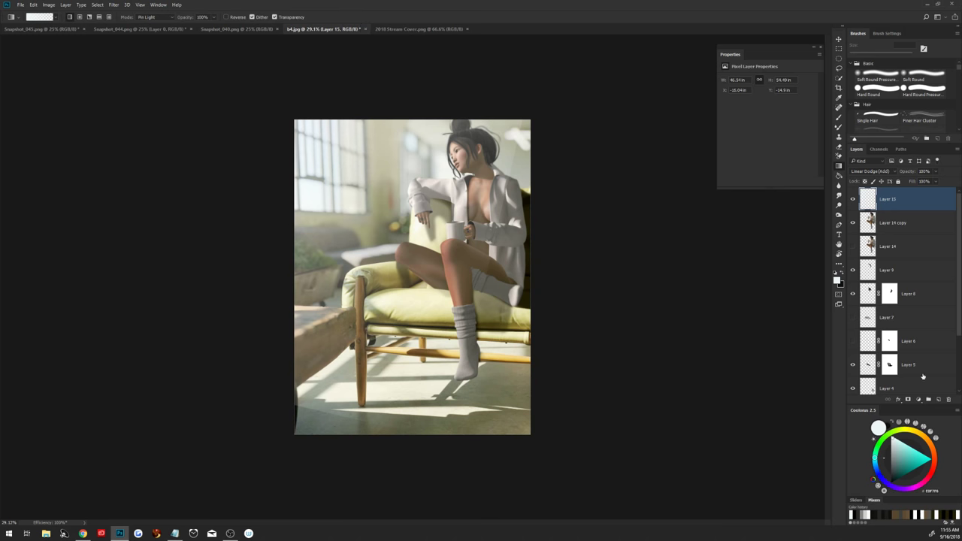
# Add a mask to Layer 15 and paint the haze off the figure's right edge with an 824 px brush
pyautogui.click(909, 399)
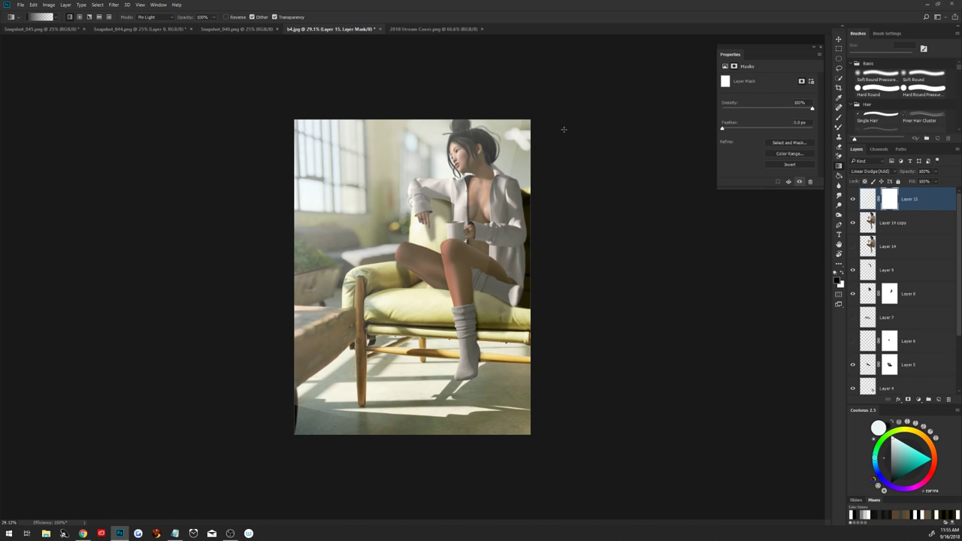
pyautogui.press('b')
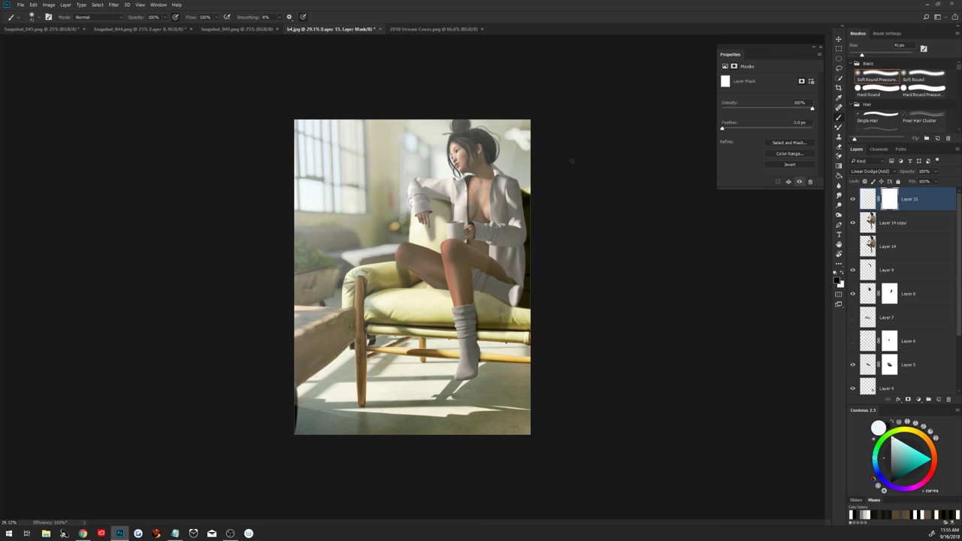
pyautogui.moveTo(504, 197); pyautogui.dragTo(567, 185)
pyautogui.moveTo(528, 175); pyautogui.dragTo(521, 218)
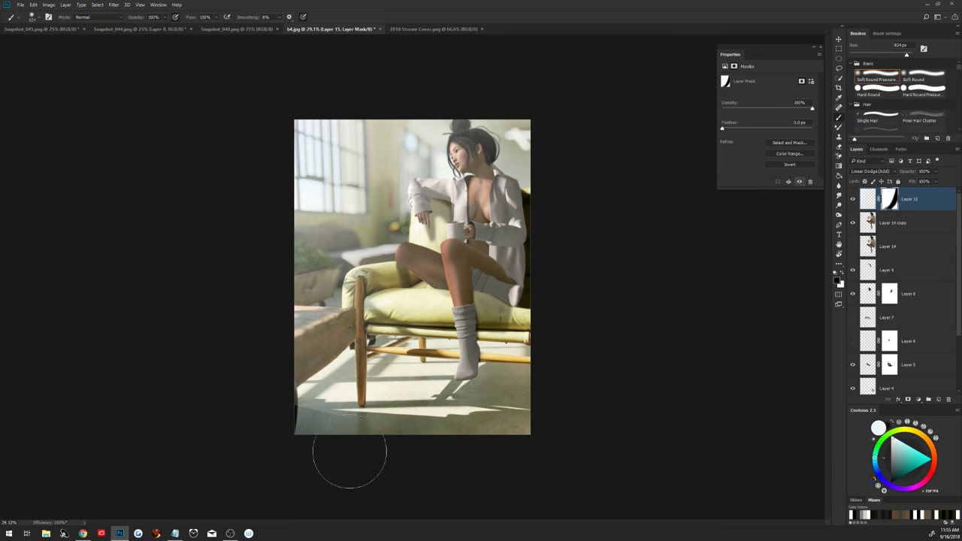
pyautogui.scroll(3, 288, 485)
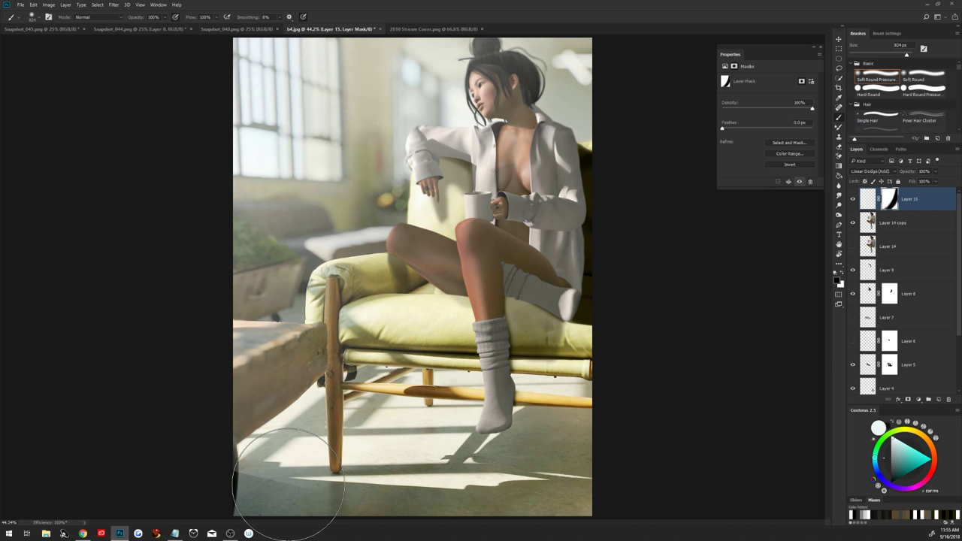
# Mask the haze off the lower-left floor, then duplicate Layer 14 copy
pyautogui.click(288, 485)
pyautogui.click(912, 223)
pyautogui.moveTo(912, 223); pyautogui.dragTo(939, 398)
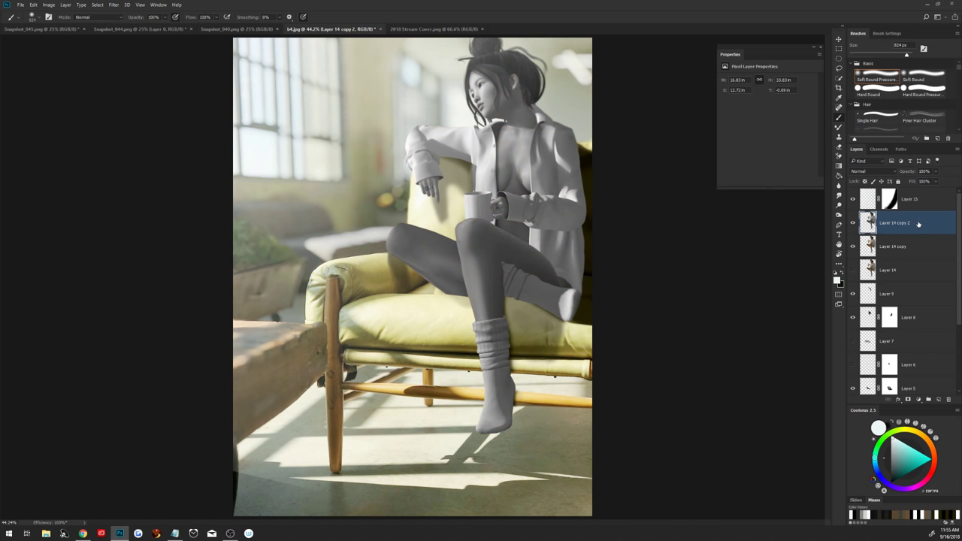
# Set the desaturated Layer 14 copy 2 to Overlay blend mode
pyautogui.click(874, 172)
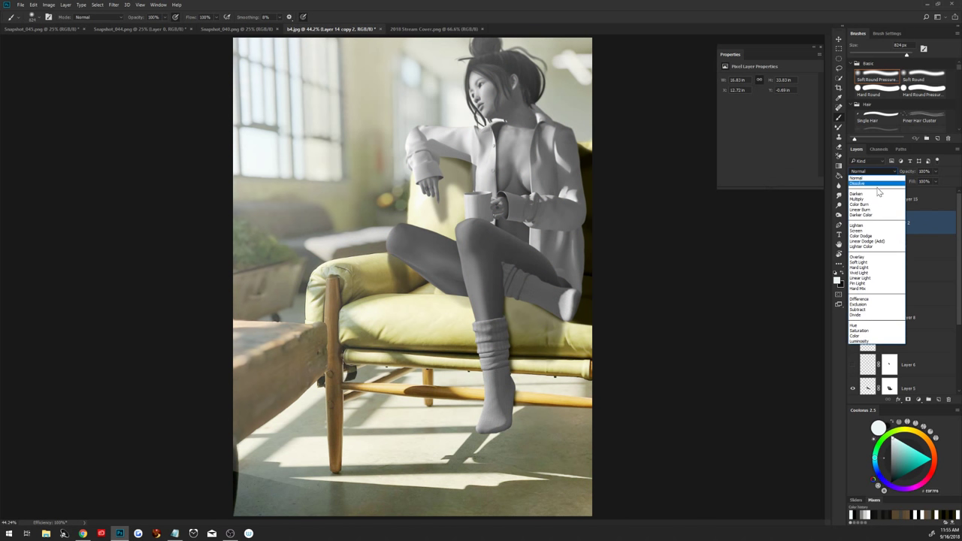
pyautogui.click(872, 257)
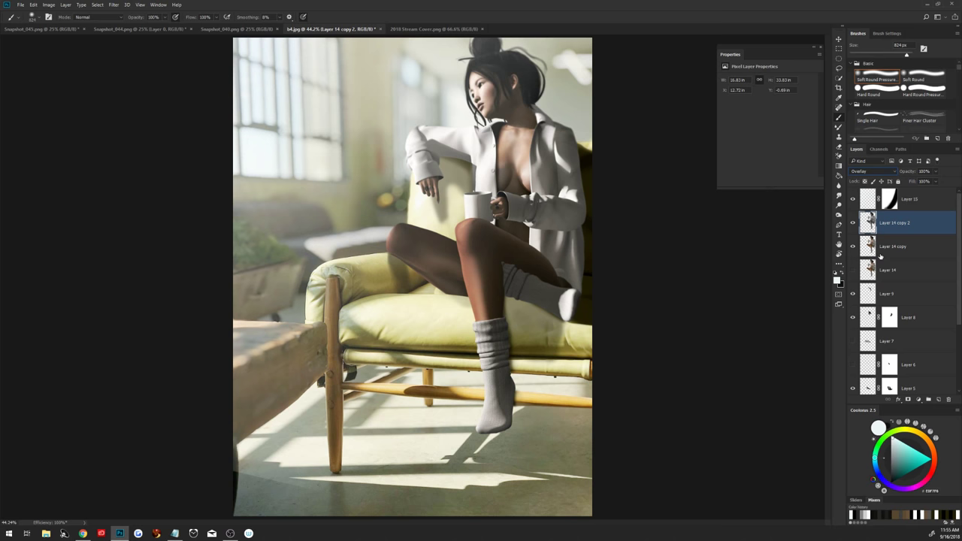
pyautogui.click(113, 4)
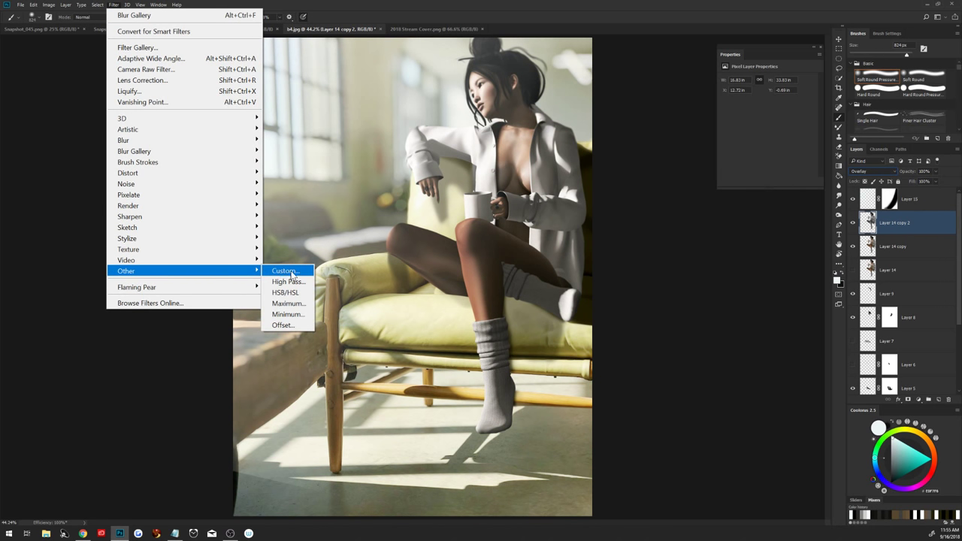
# Apply a High Pass filter to Layer 14 copy 2 and give it a layer mask
pyautogui.click(300, 284)
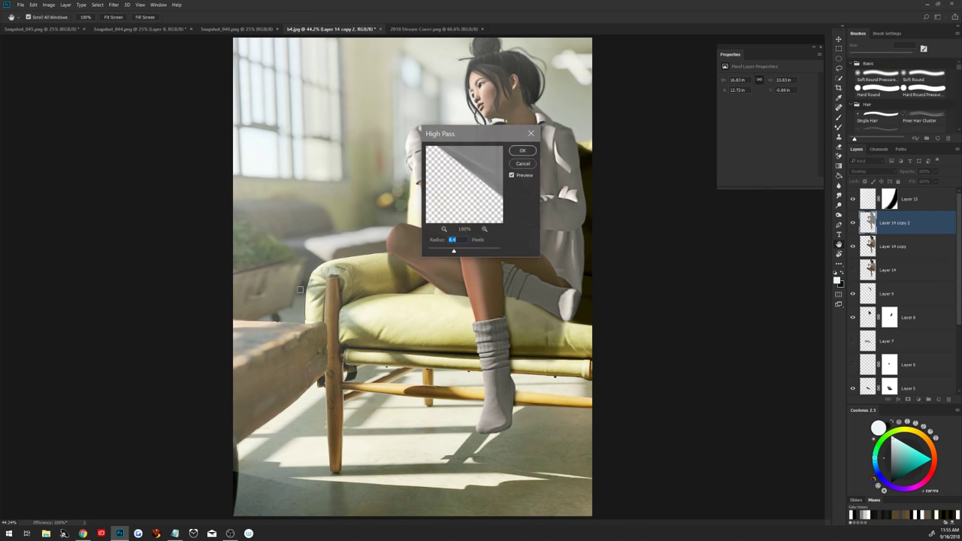
pyautogui.click(527, 153)
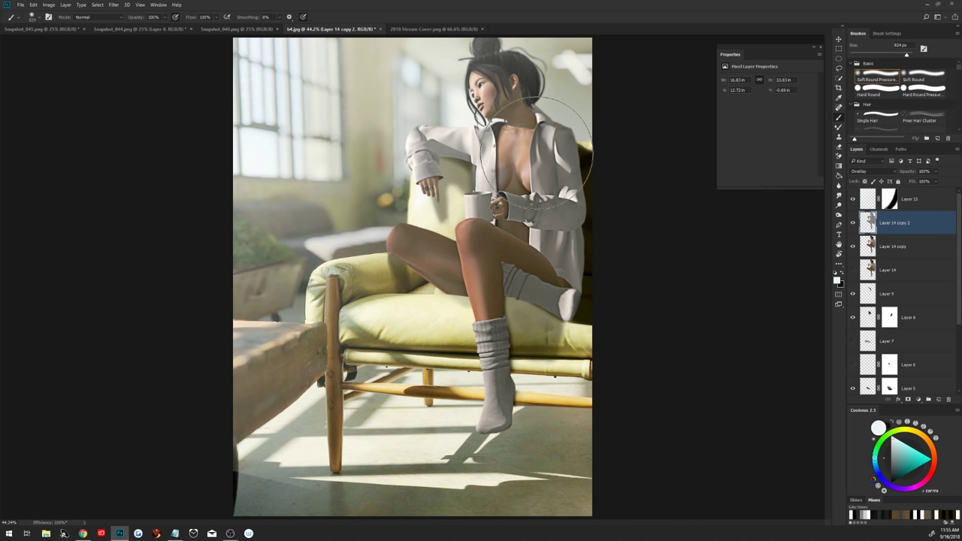
pyautogui.click(908, 399)
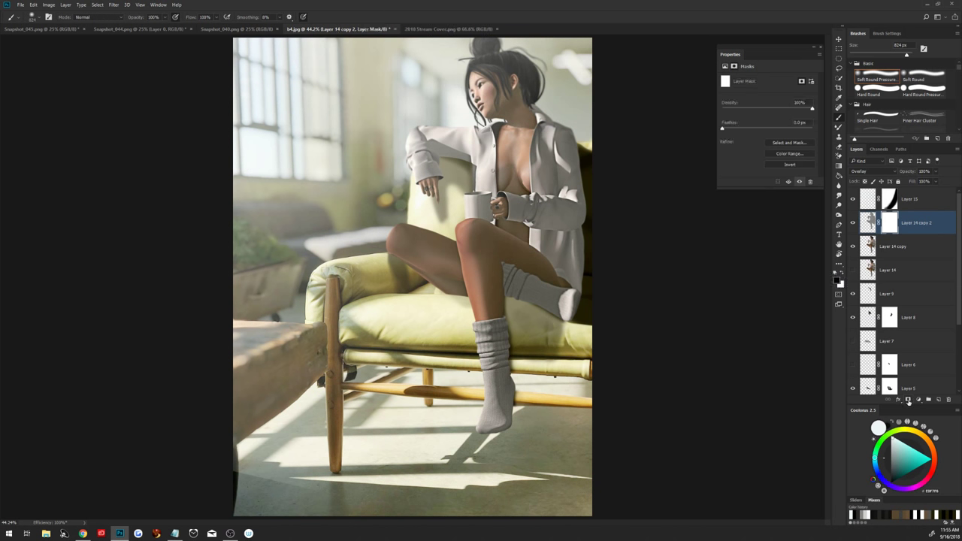
# Invert the mask to black and paint the sharpening back in with white
pyautogui.hotkey('ctrl', 'i')
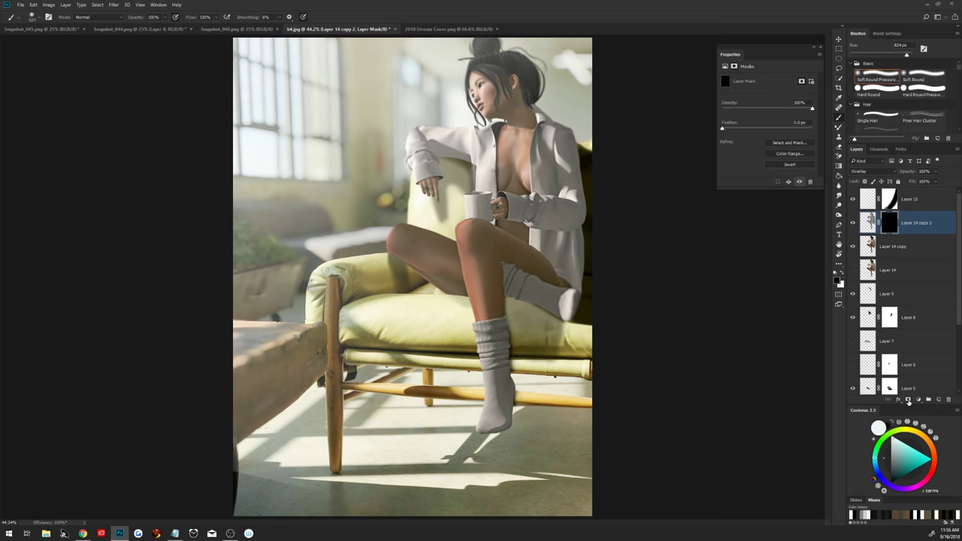
pyautogui.moveTo(493, 342); pyautogui.dragTo(429, 359)
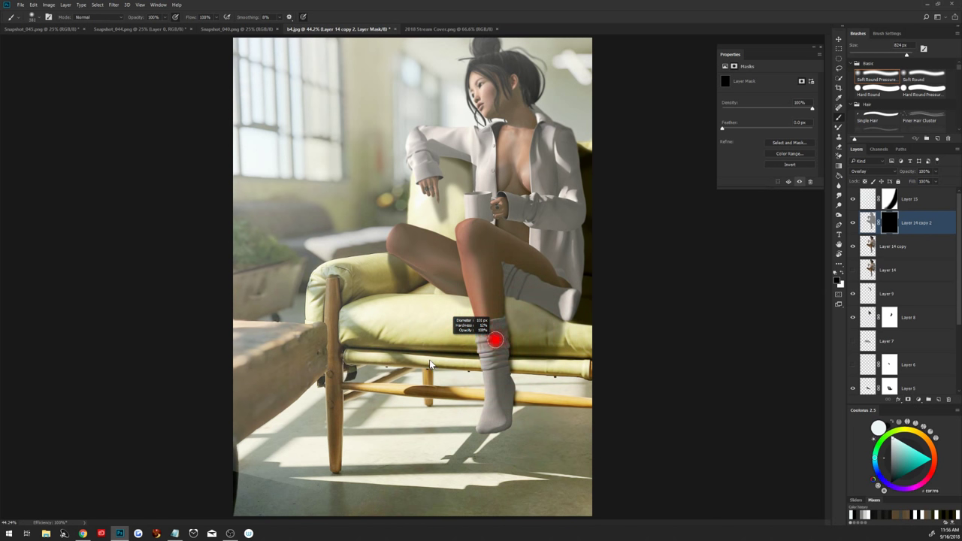
pyautogui.press('x')
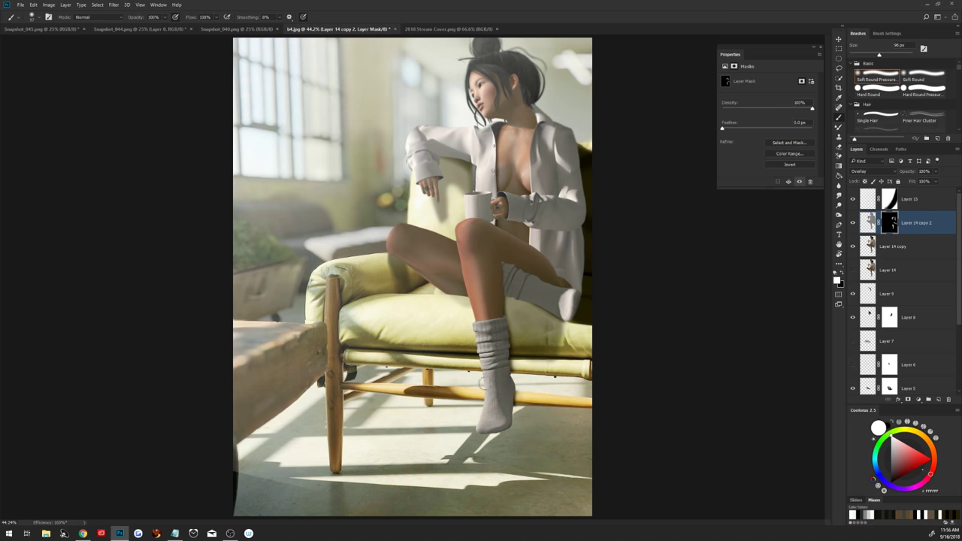
pyautogui.click(919, 201)
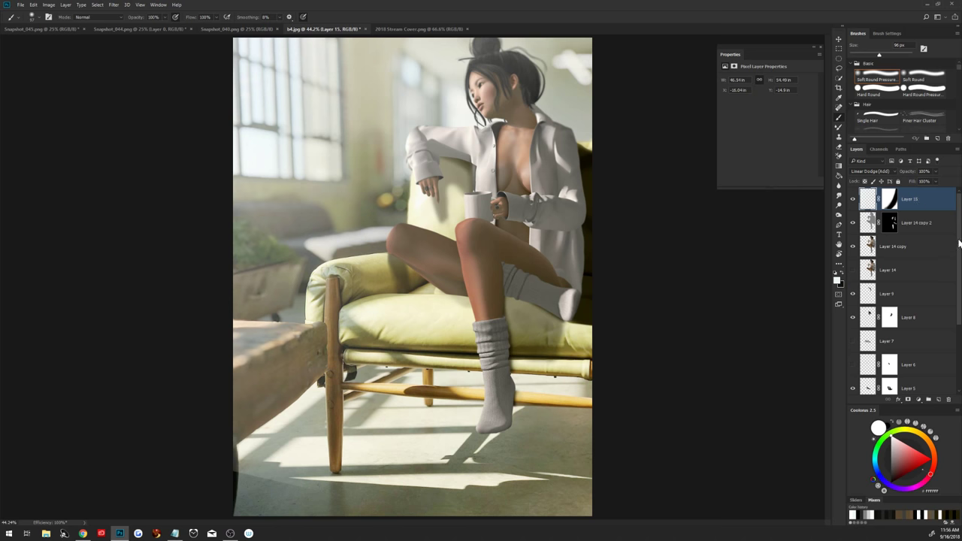
# Combine every layer above the Background into a single smart object, Layer 15
pyautogui.scroll(-3, 918, 203)
pyautogui.scroll(-3, 919, 203)
pyautogui.hotkey('ctrl', 'alt', 'a')
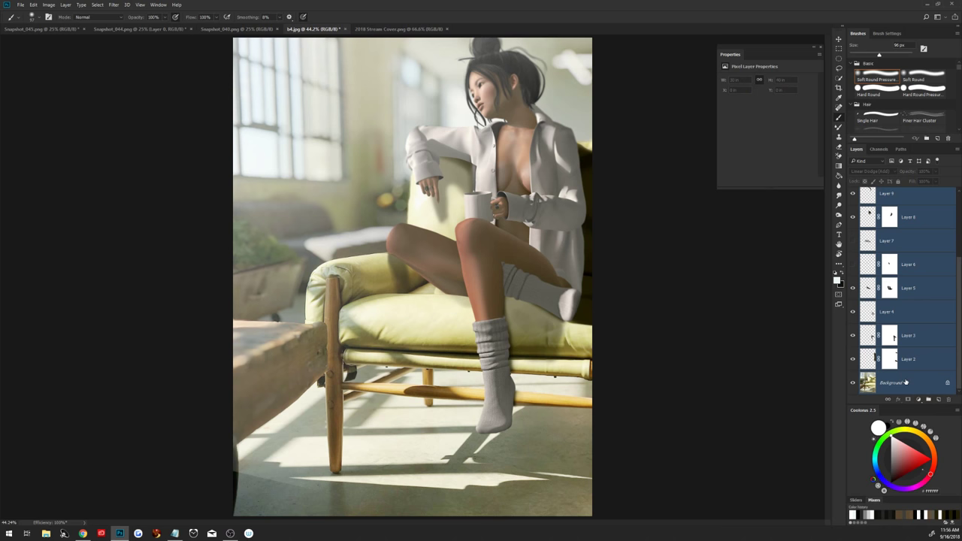
pyautogui.rightClick(915, 381)
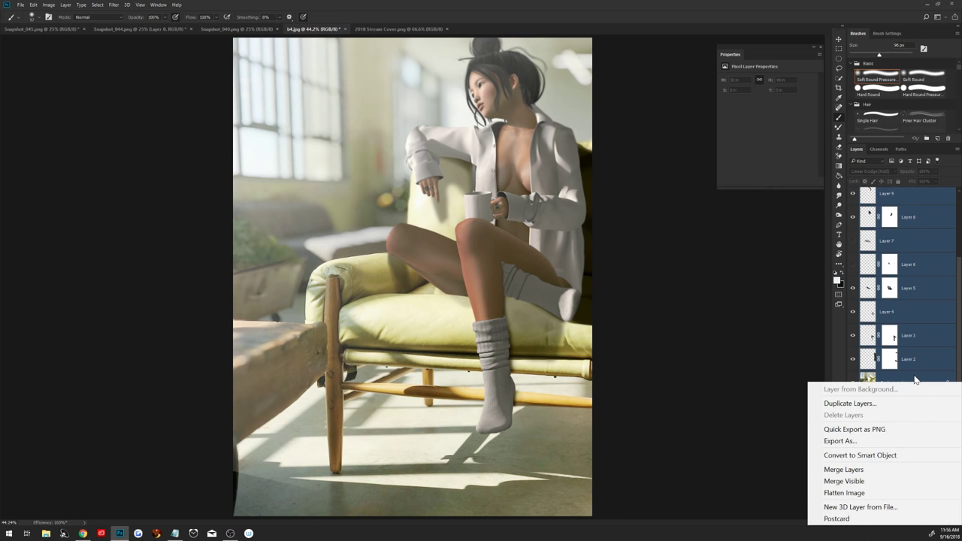
pyautogui.click(899, 455)
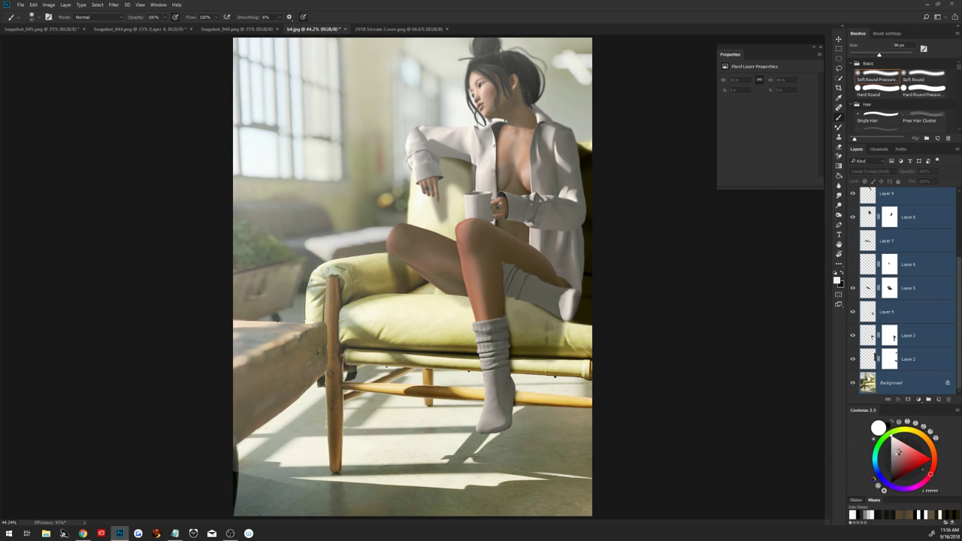
# Duplicate Layer 15 into Layer 15 copy for Camera Raw grading
pyautogui.moveTo(912, 199); pyautogui.dragTo(939, 400)
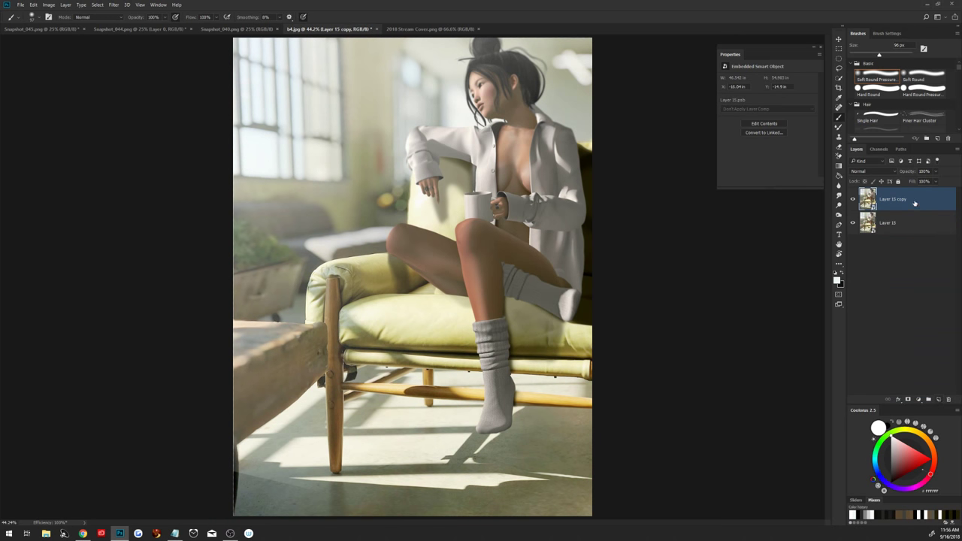
pyautogui.rightClick(915, 203)
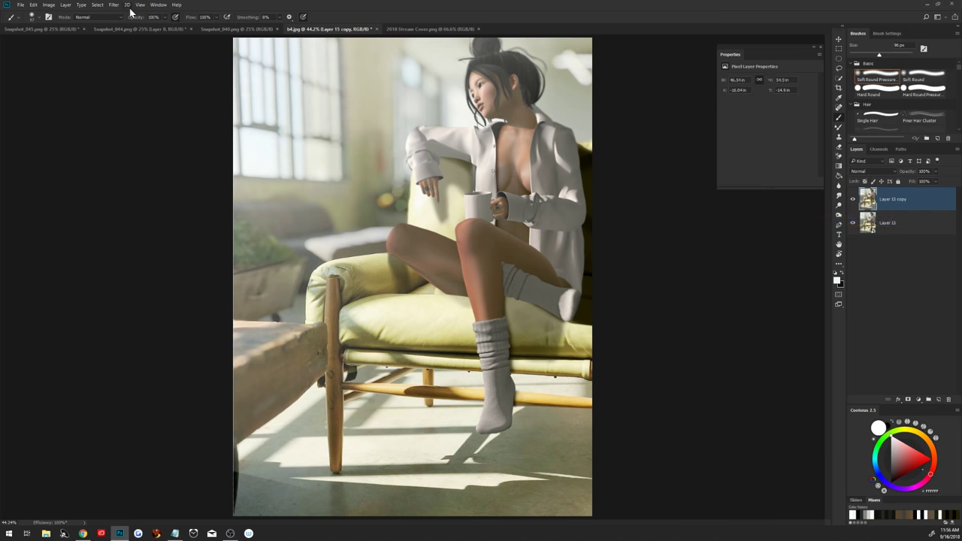
pyautogui.click(113, 4)
# Open Camera Raw at 50% preview and soften the contrast and vibrance
pyautogui.click(178, 71)
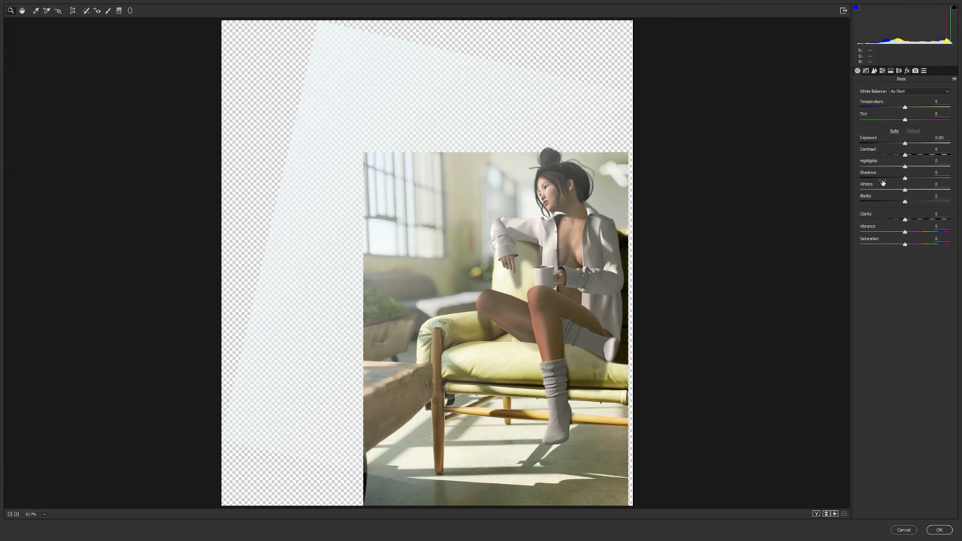
pyautogui.click(44, 514)
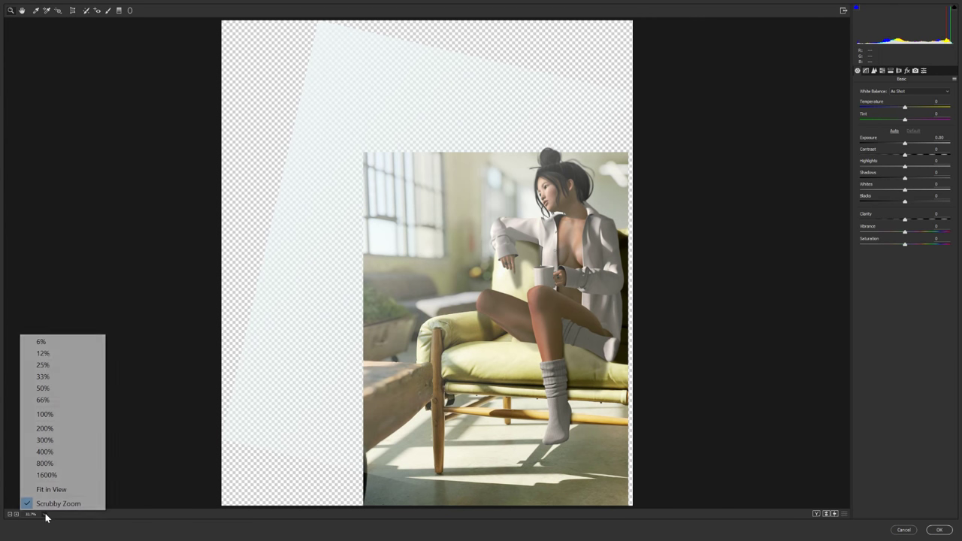
pyautogui.click(74, 385)
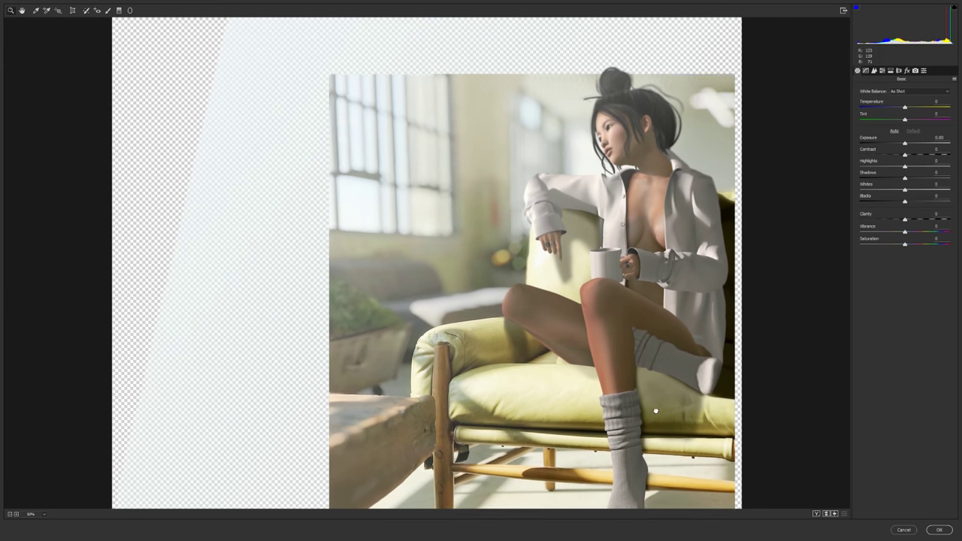
pyautogui.moveTo(699, 425); pyautogui.dragTo(640, 347)
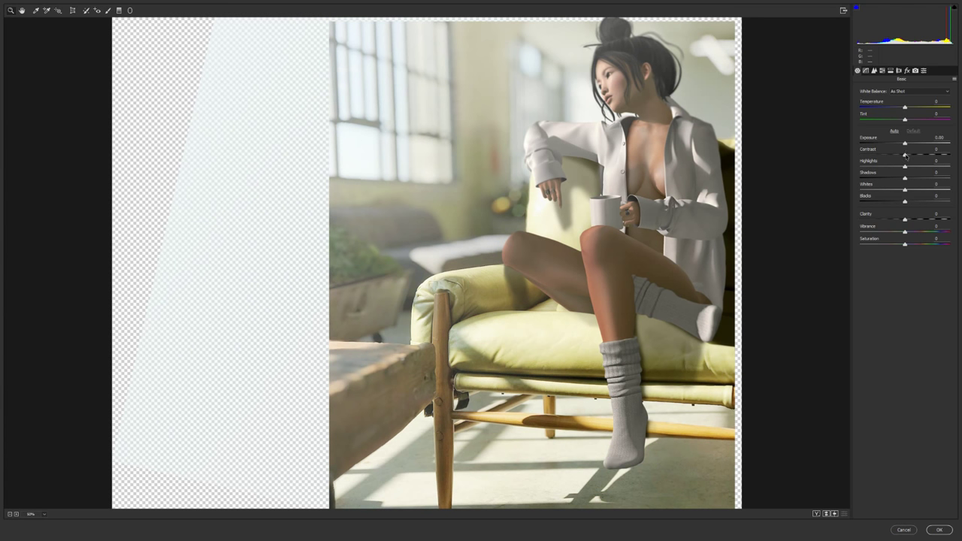
pyautogui.moveTo(905, 155)
pyautogui.mouseDown()
pyautogui.moveTo(914, 156)
pyautogui.moveTo(896, 157)
pyautogui.moveTo(918, 167)
pyautogui.moveTo(898, 180)
pyautogui.moveTo(900, 191)
pyautogui.moveTo(919, 191)
pyautogui.moveTo(895, 203)
pyautogui.moveTo(899, 220)
pyautogui.mouseUp()
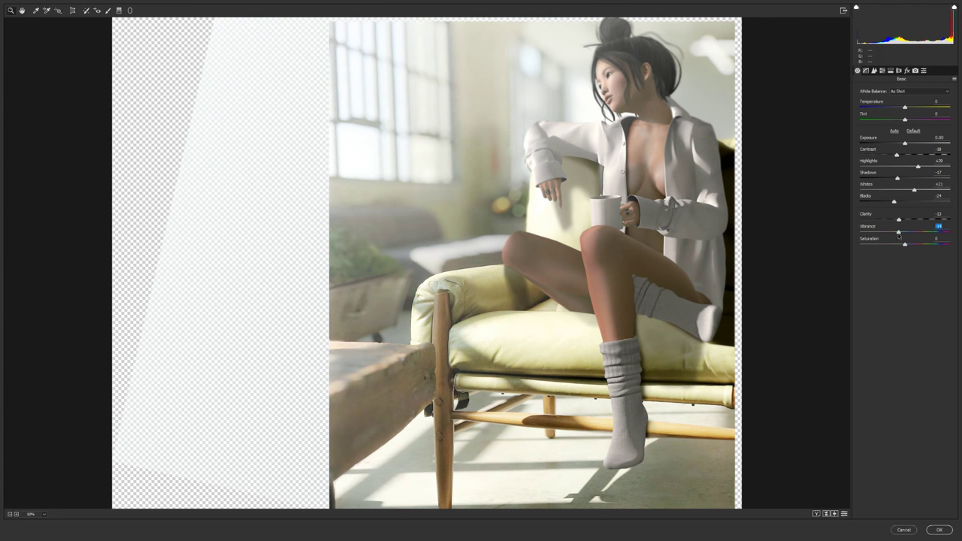
pyautogui.moveTo(905, 232); pyautogui.dragTo(909, 234)
# Sharpen to about 17 with edge masking, add fine grain, tweak Dehaze, and apply
pyautogui.click(875, 71)
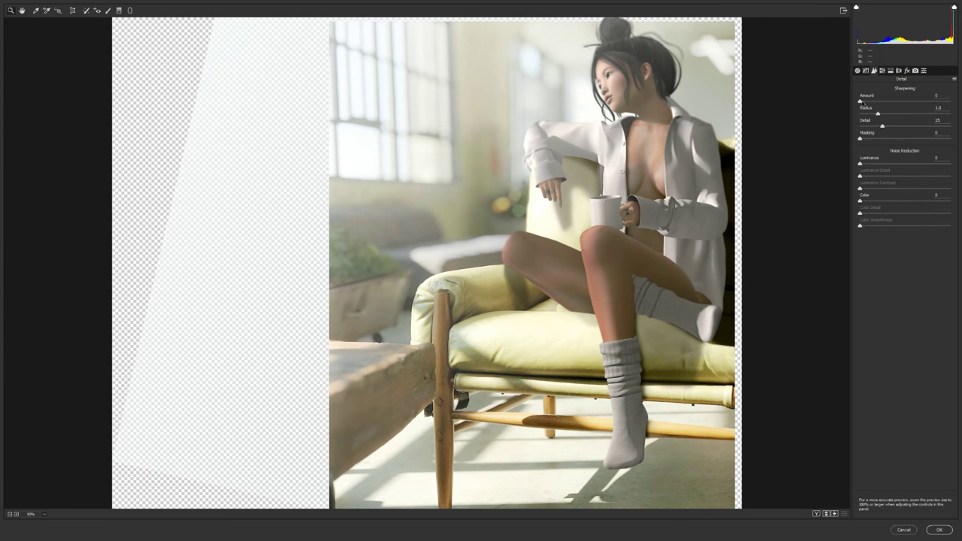
pyautogui.moveTo(863, 100); pyautogui.dragTo(870, 101)
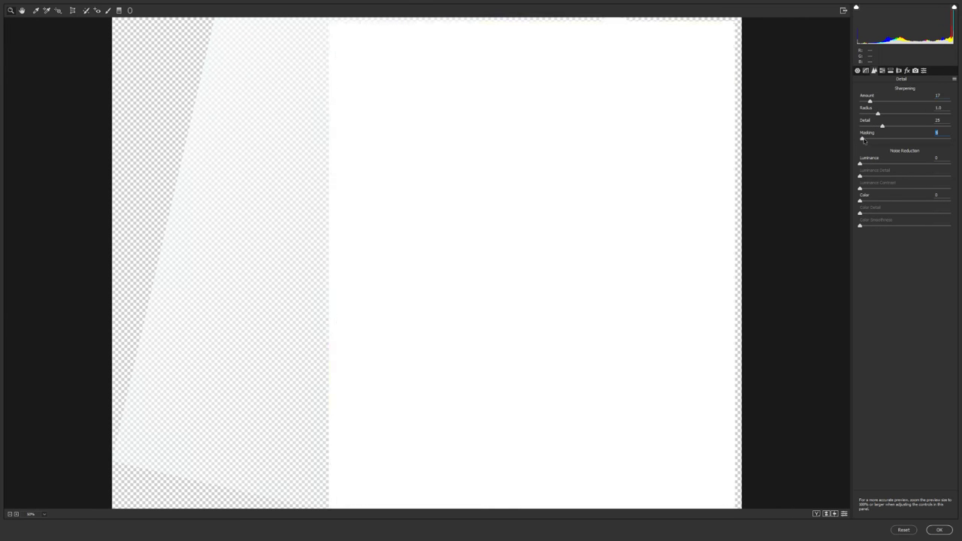
pyautogui.moveTo(861, 139); pyautogui.dragTo(869, 139)
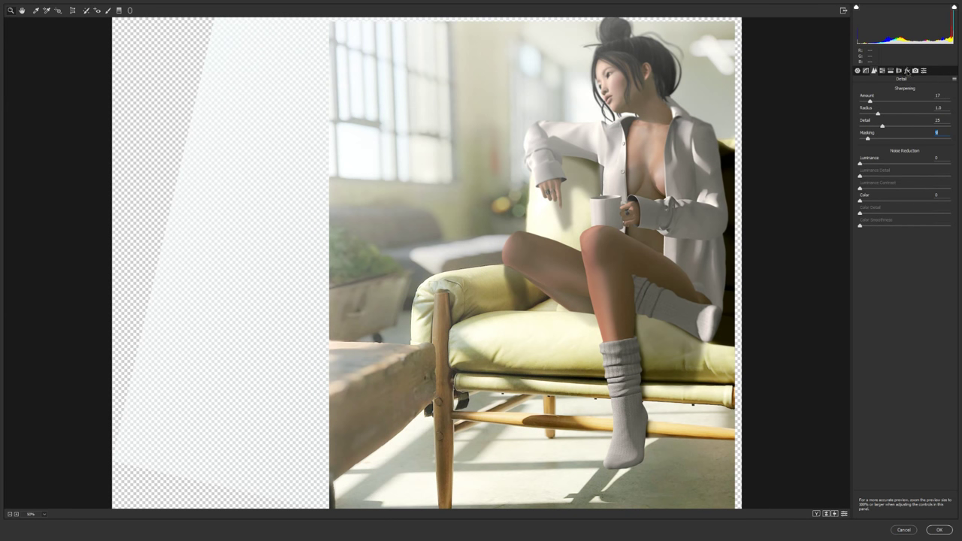
pyautogui.click(907, 70)
pyautogui.click(871, 130)
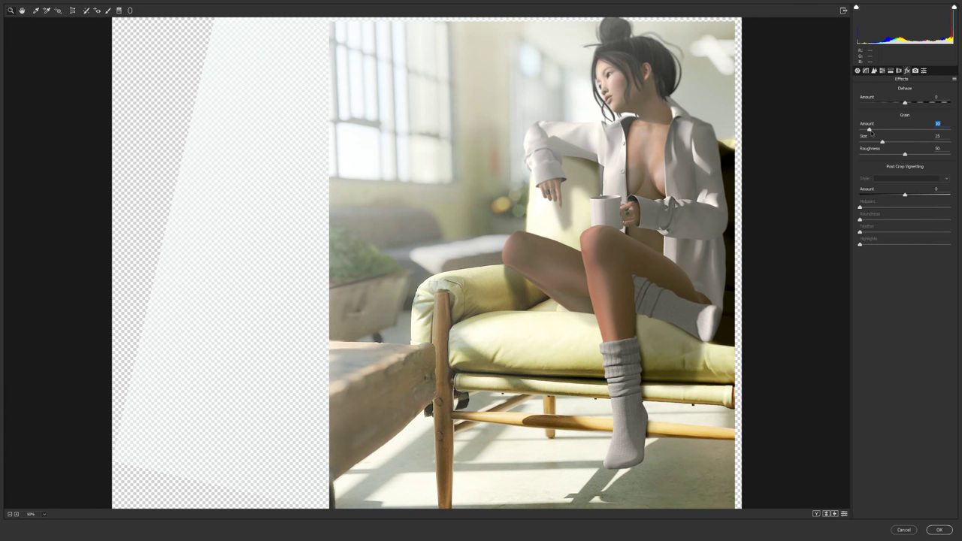
pyautogui.moveTo(873, 131); pyautogui.dragTo(871, 130)
pyautogui.moveTo(906, 102); pyautogui.dragTo(903, 104)
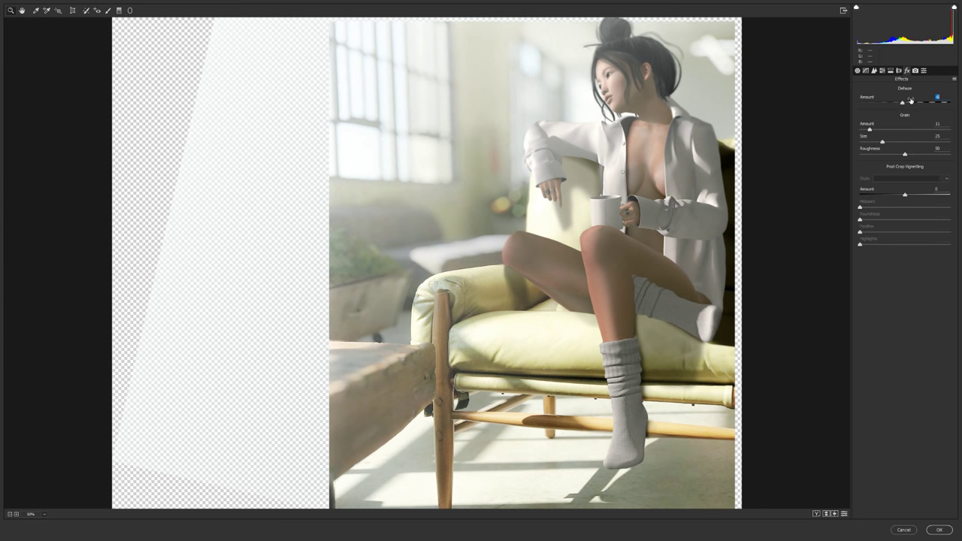
pyautogui.click(940, 530)
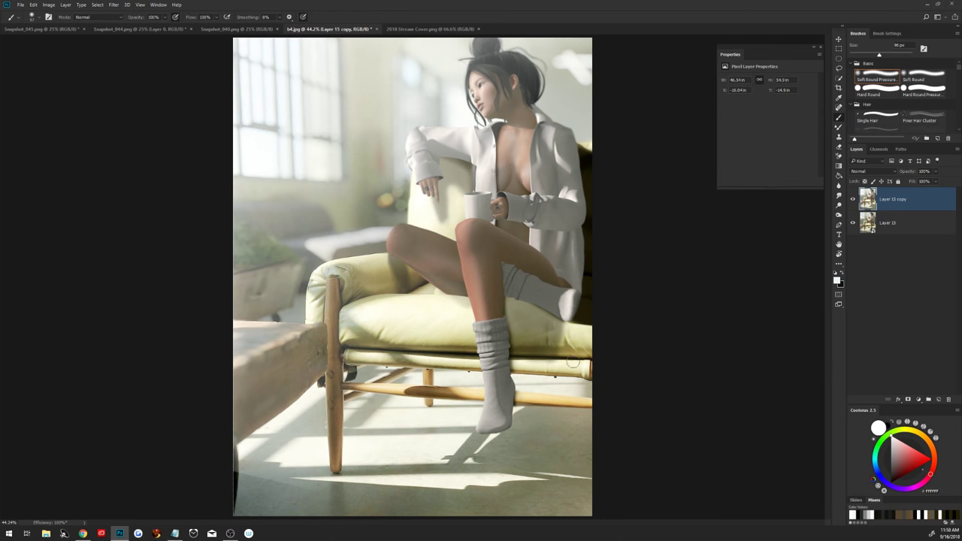
# Lower Layer 15 copy's opacity to 50%
pyautogui.hotkey('ctrl', '-')
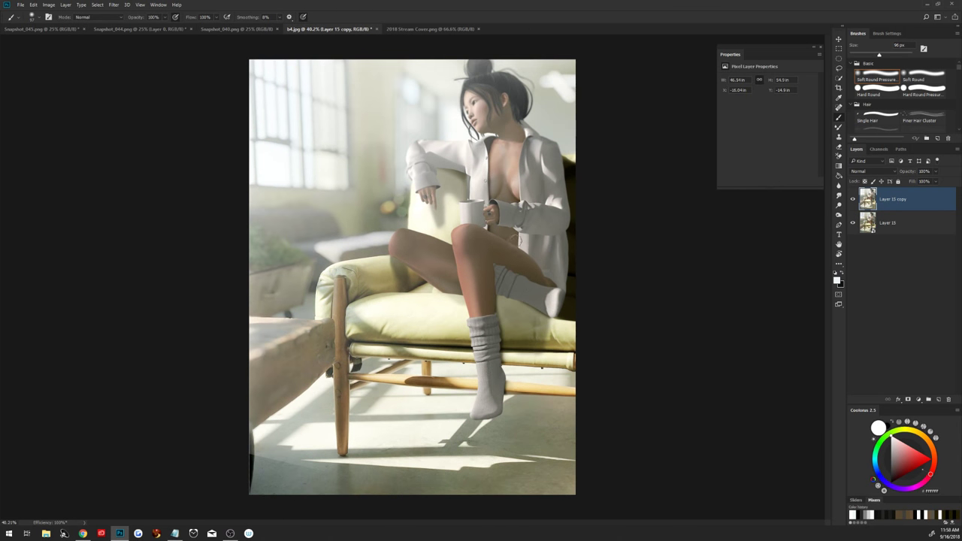
pyautogui.hotkey('ctrl', '+')
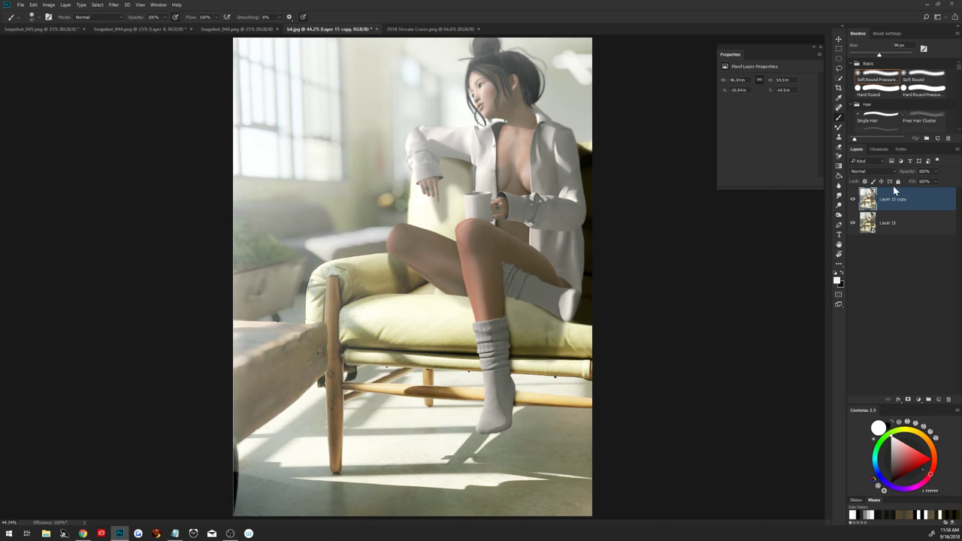
pyautogui.moveTo(908, 171); pyautogui.dragTo(887, 175)
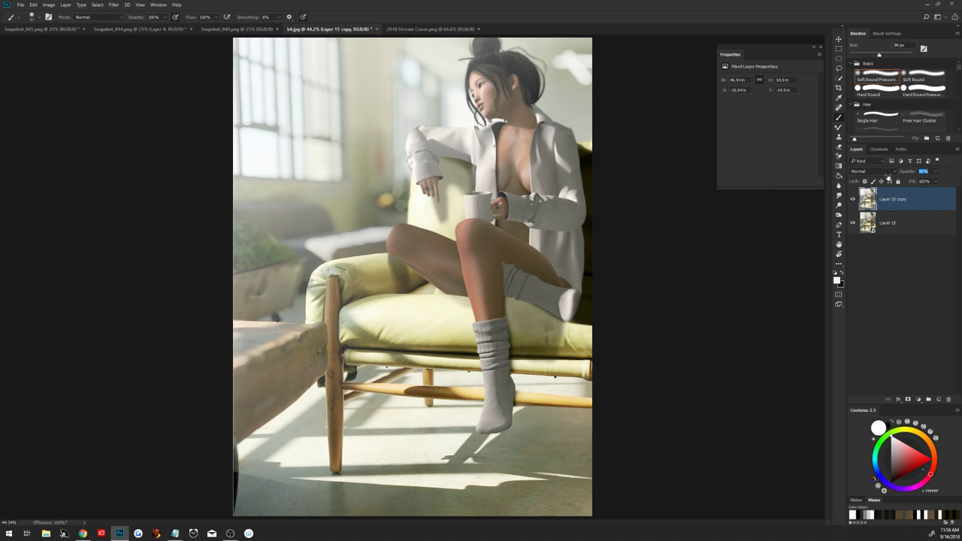
pyautogui.press('Return')
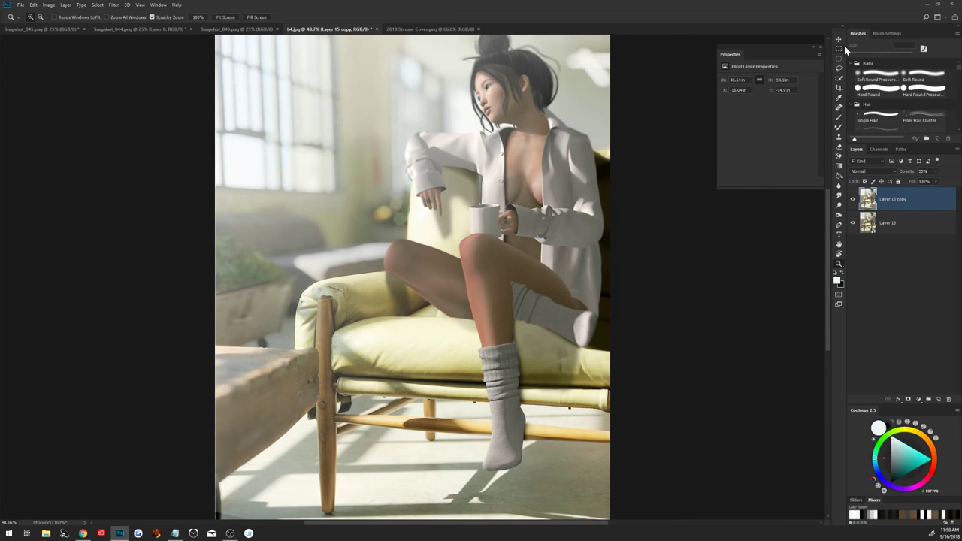
# Start a free-ratio crop and extend its top edge to include the woman's head
pyautogui.click(839, 89)
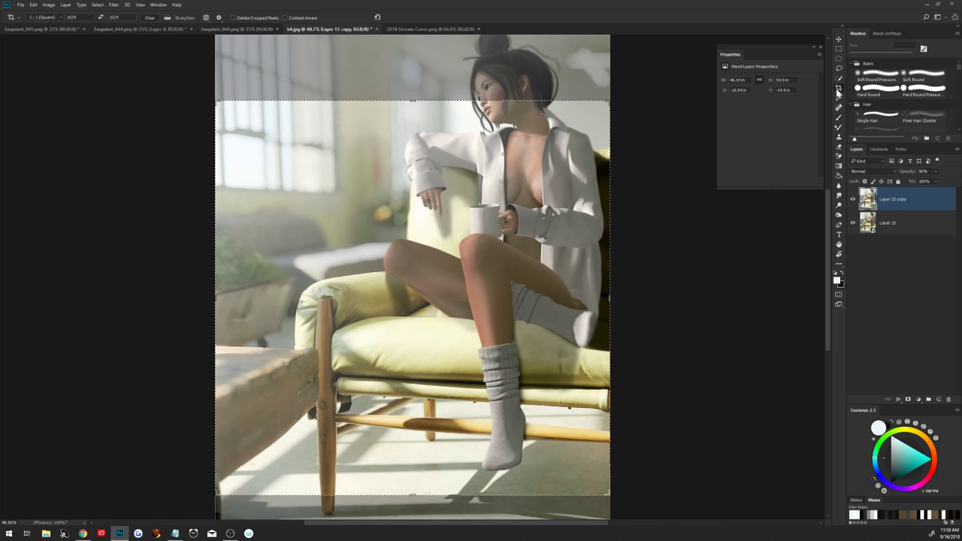
pyautogui.click(63, 18)
pyautogui.click(65, 24)
pyautogui.press('BackSpace')
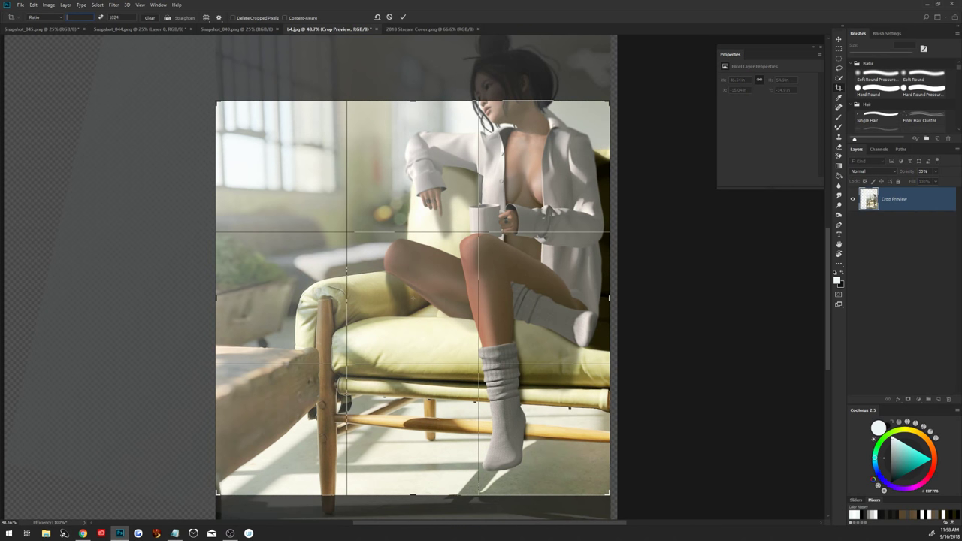
pyautogui.press('Tab')
pyautogui.press('BackSpace')
pyautogui.moveTo(413, 97); pyautogui.dragTo(412, 68)
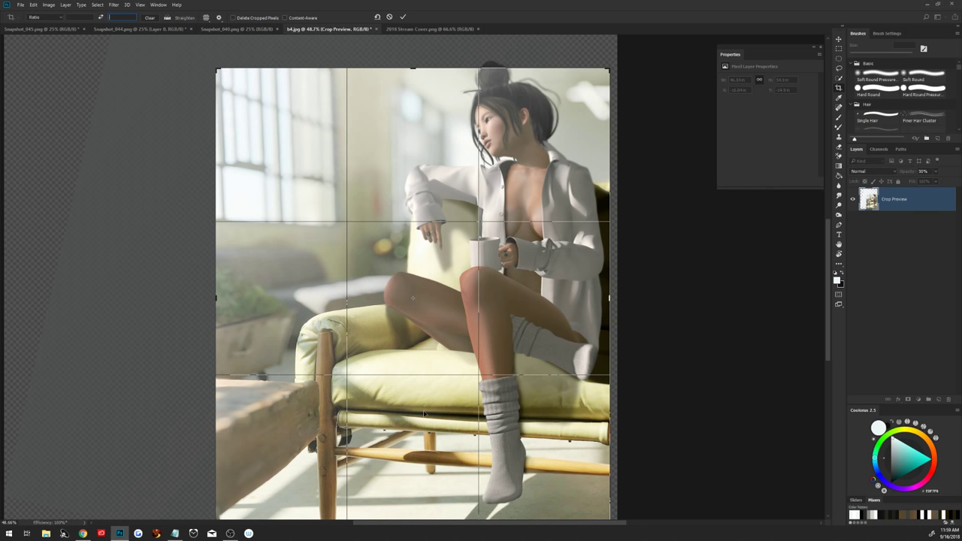
pyautogui.click(403, 16)
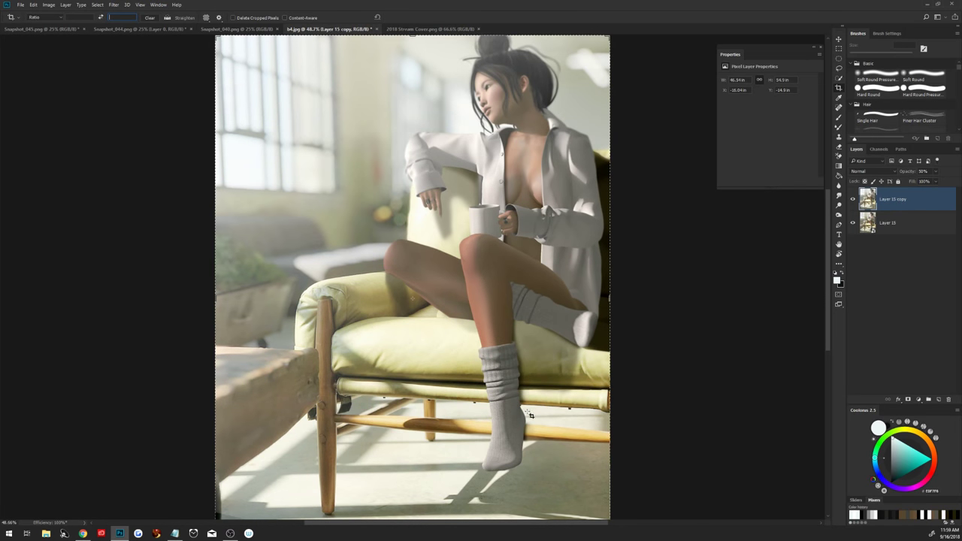
# Raise the crop's bottom above the floor, narrow both sides, and commit the crop
pyautogui.write('2')
pyautogui.click(840, 38)
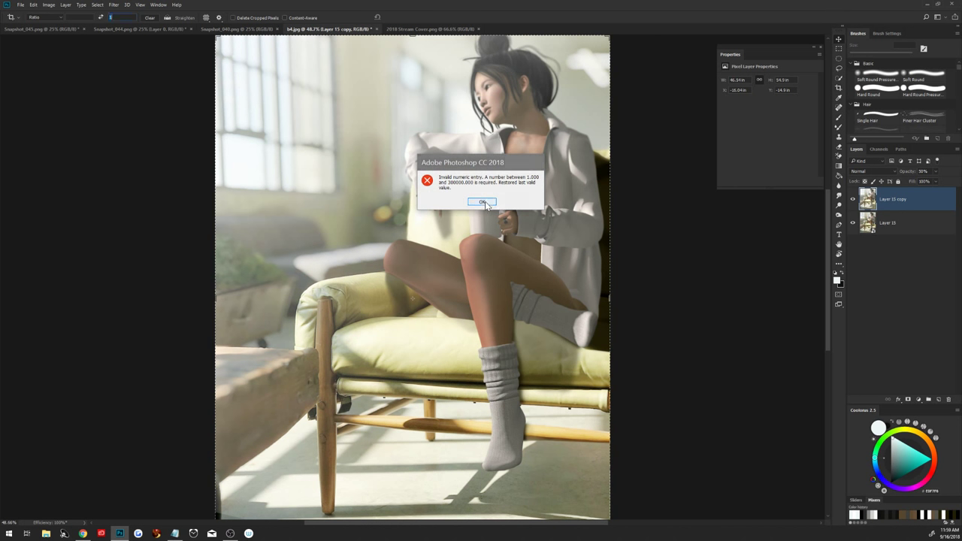
pyautogui.click(486, 203)
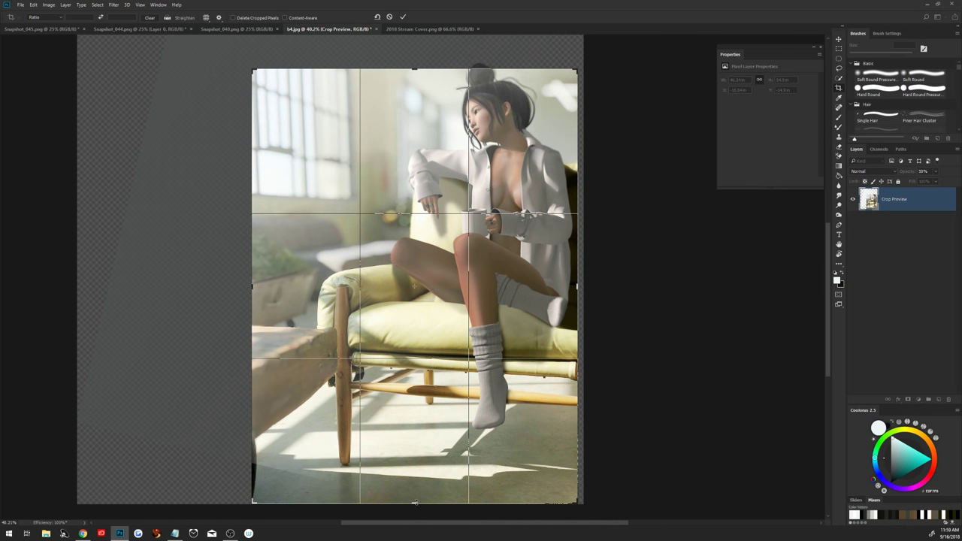
pyautogui.moveTo(414, 502); pyautogui.dragTo(414, 478)
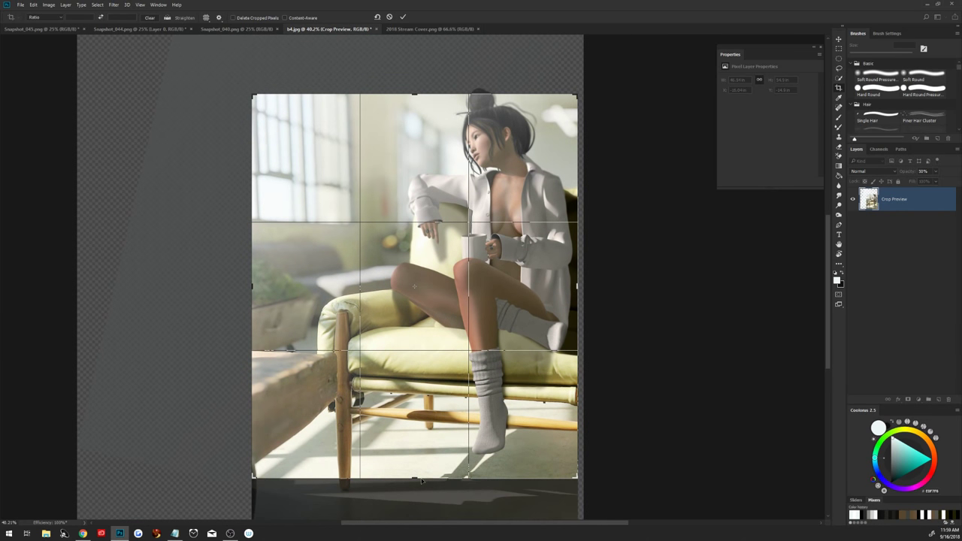
pyautogui.moveTo(253, 287); pyautogui.dragTo(265, 291)
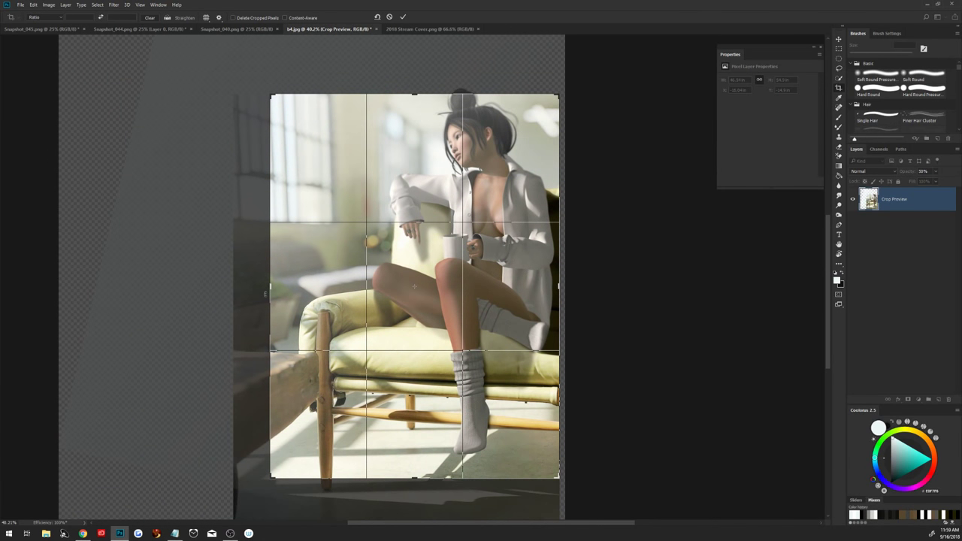
pyautogui.click(404, 16)
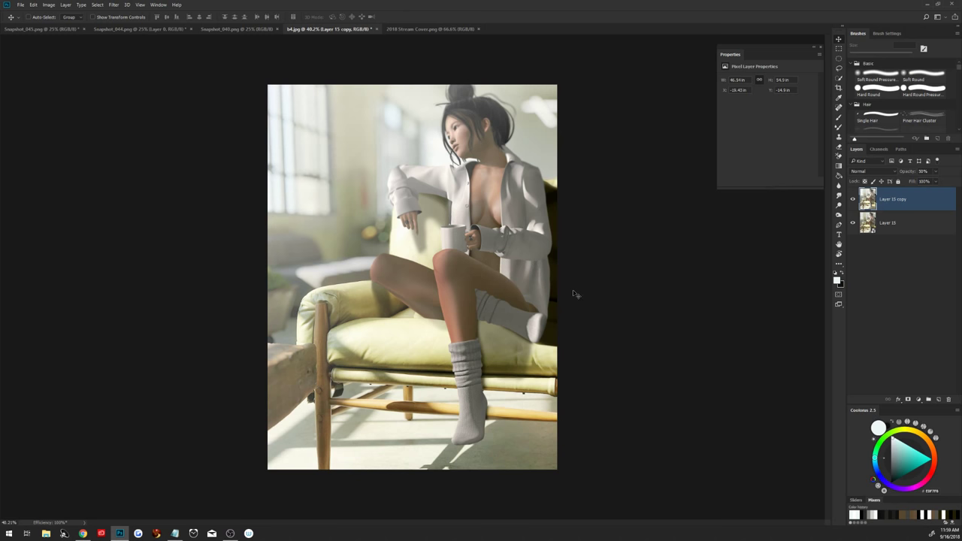
# View the cropped portrait in Full Screen Mode, zoomed in to fill the screen
pyautogui.press('f')
pyautogui.press('f')
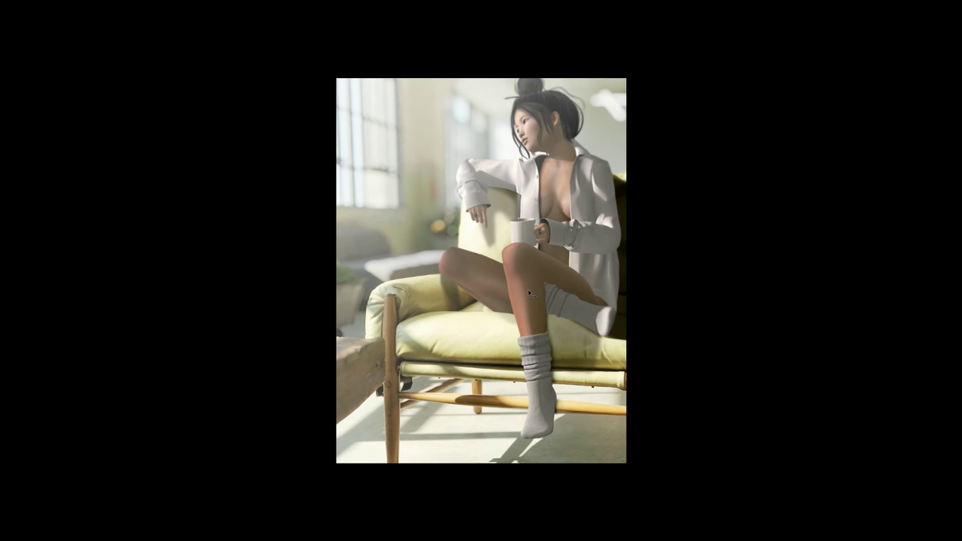
pyautogui.scroll(1, 530, 293)
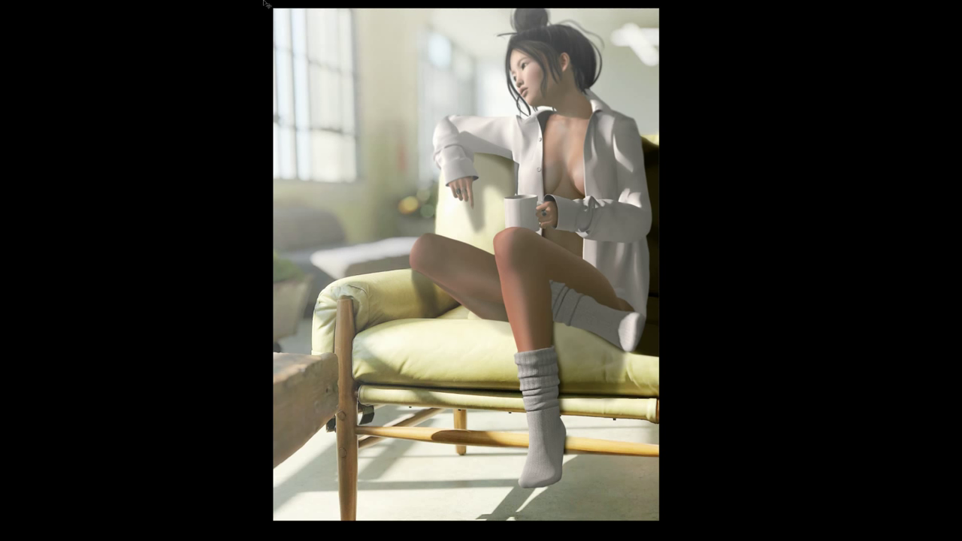